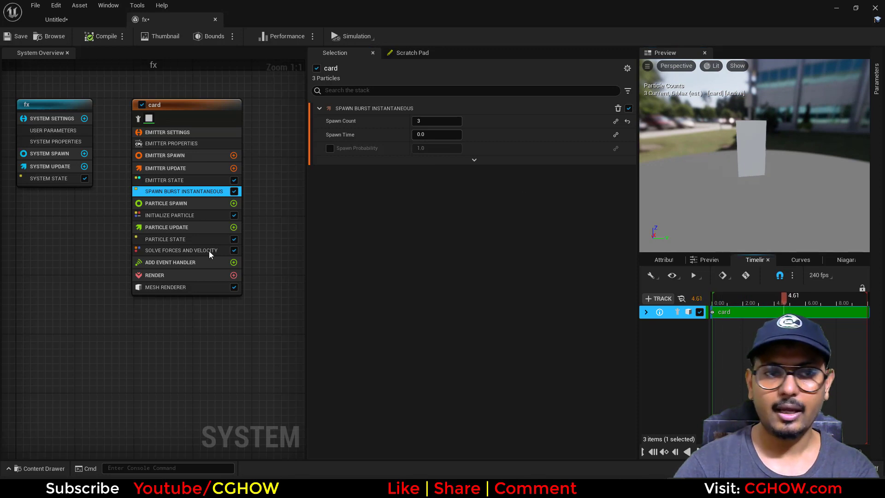
Add an Initial Mesh Orientation module to the card emitter's Particle Spawn and enable its Rotation with Z at about 0.47.
left_click(234, 203)
type("ini")
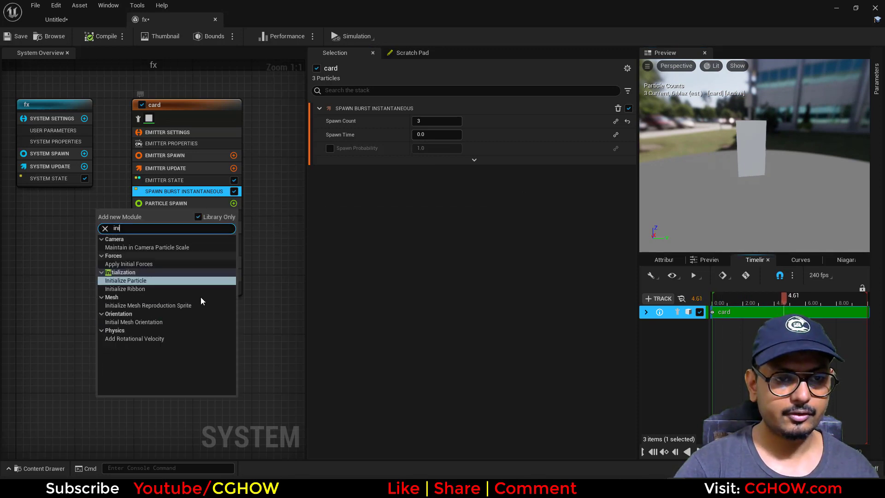
left_click(156, 323)
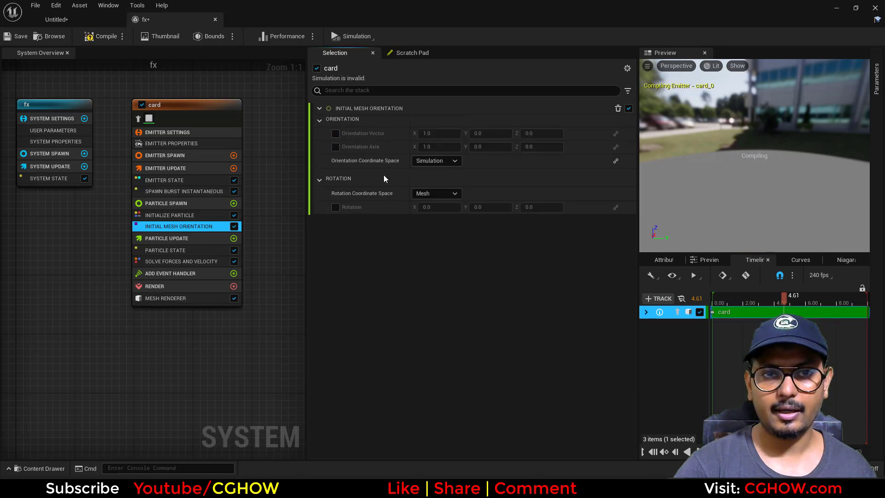
left_click(337, 209)
left_click_drag(528, 208, 593, 209)
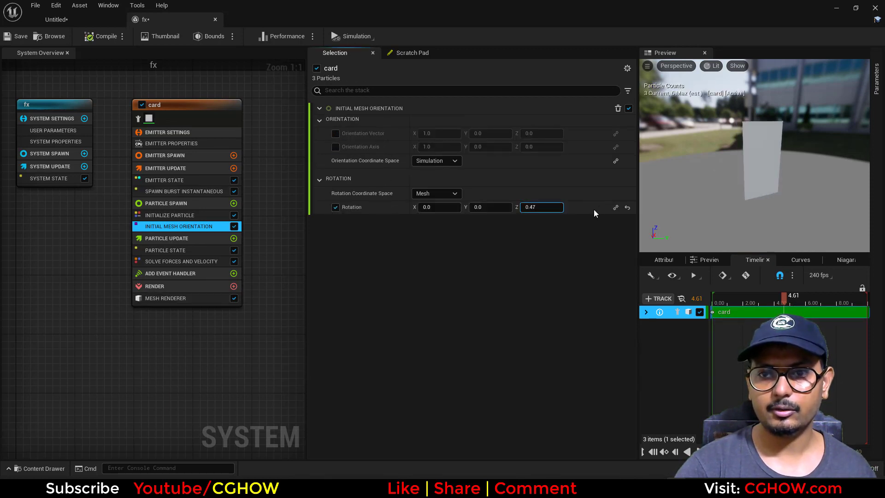
Try driving the Rotation with a Random Range Vector whose maximum is 0 in X and Y.
left_click(617, 208)
type("random")
left_click(536, 247)
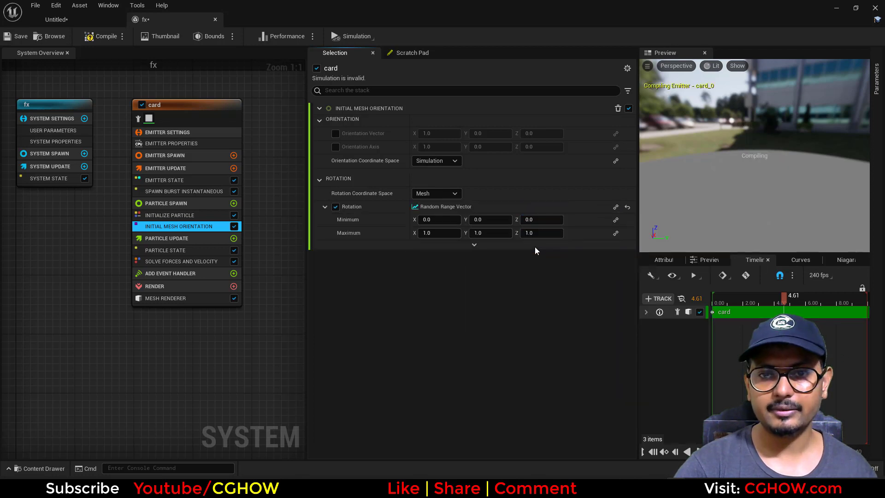
left_click(498, 233)
type("0")
left_click(450, 230)
type("0")
key("Return")
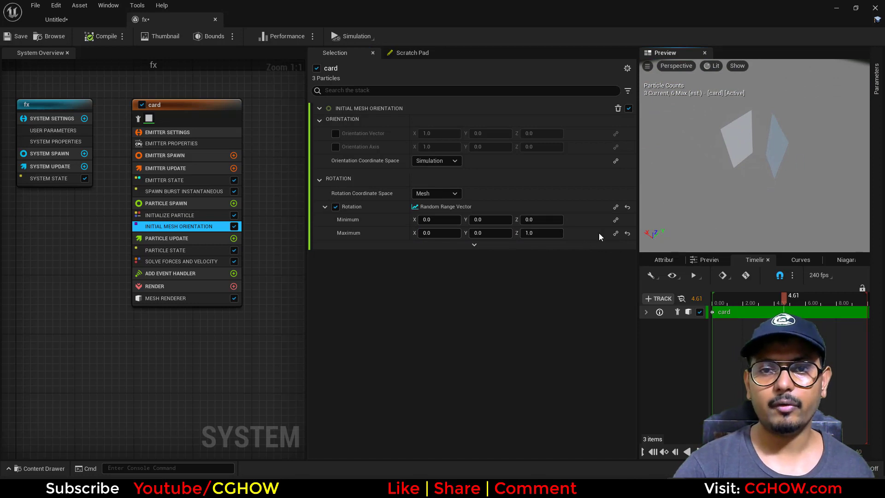
Change the Rotation input to Make Vector and drive its Z component with Multiply Float.
left_click(617, 208)
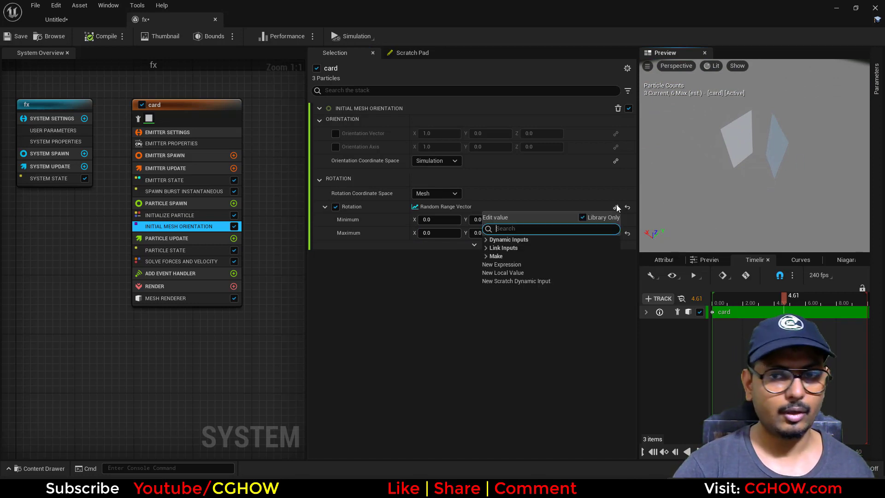
type("brea")
left_click(507, 249)
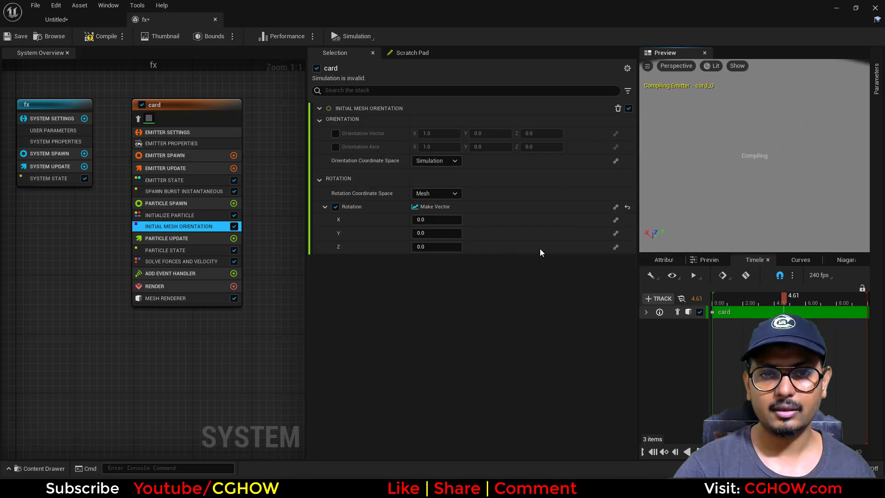
left_click(615, 247)
type("mul")
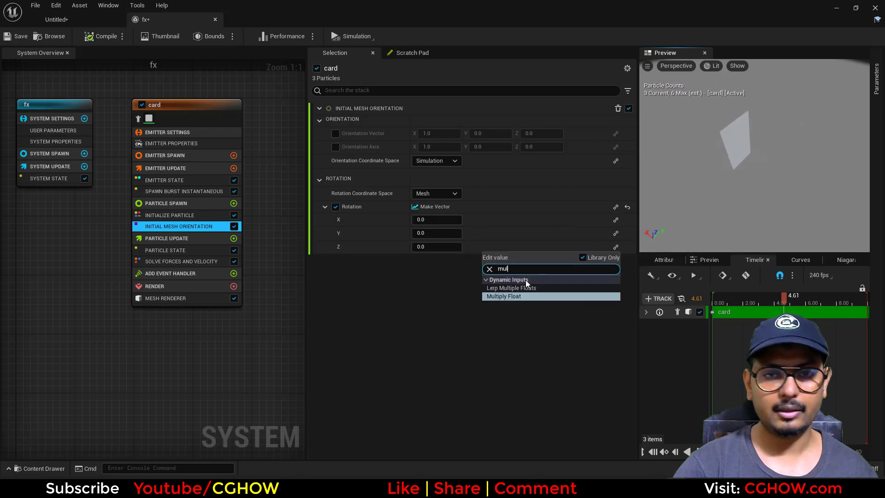
left_click(513, 293)
In the Z rotation's Multiply Float, drive B with Return Normalized Exec Index and set A to 1.33.
left_click(616, 274)
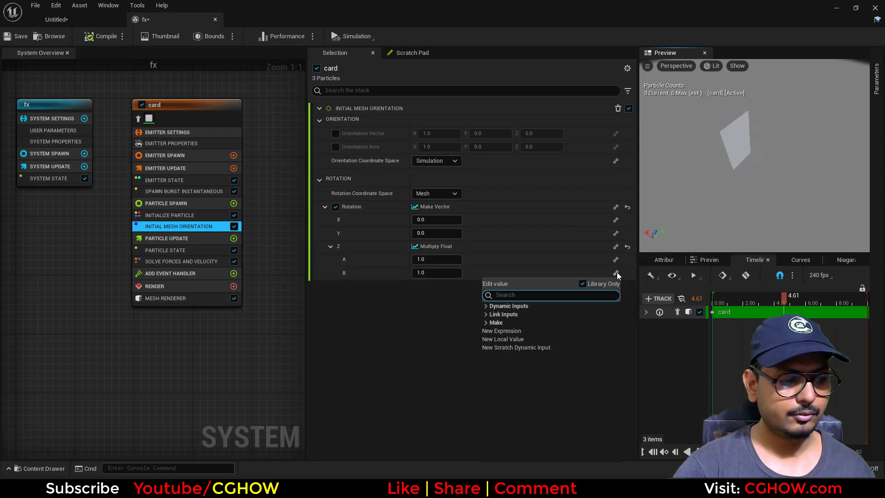
type("exec")
left_click(535, 308)
left_click_drag(708, 195, 799, 161)
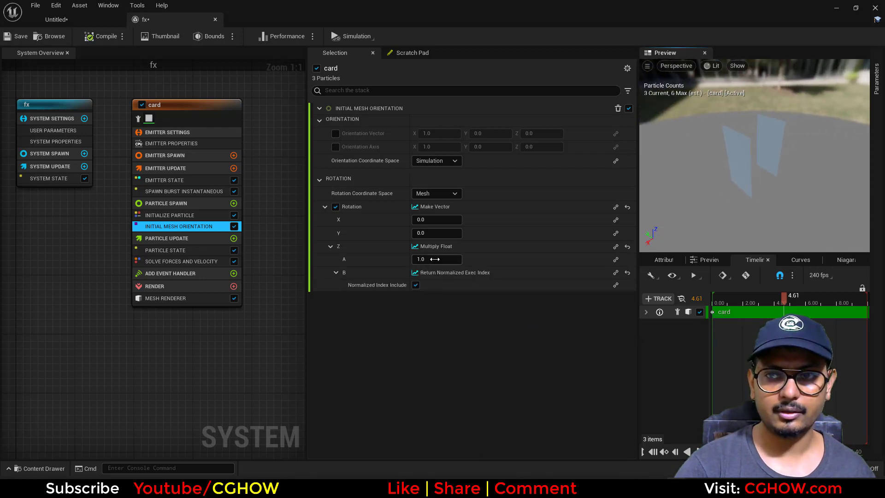
left_click_drag(436, 260, 429, 259)
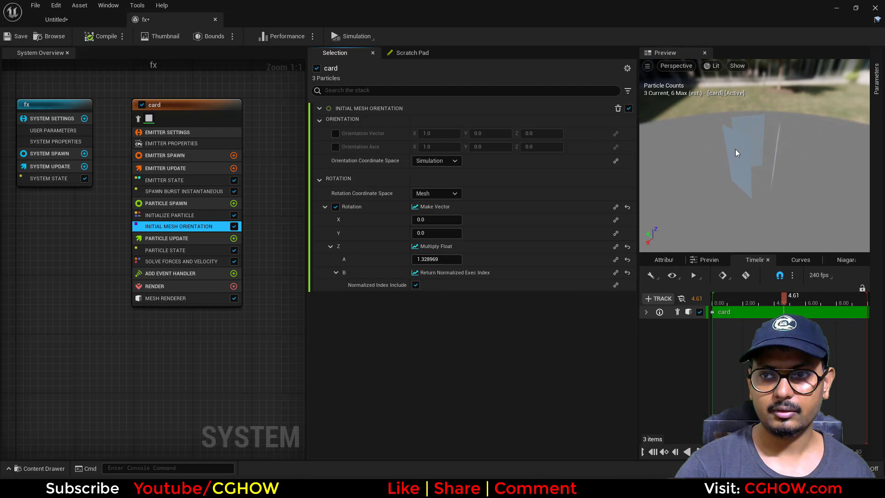
mouse_move(736, 153)
left_mouse_down()
mouse_move(737, 171)
mouse_move(738, 156)
left_mouse_up()
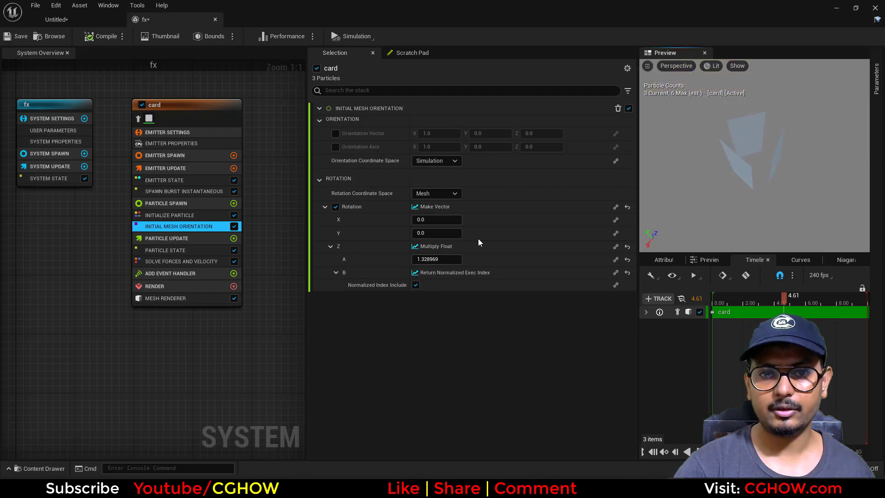
left_click(427, 260)
type("1.33")
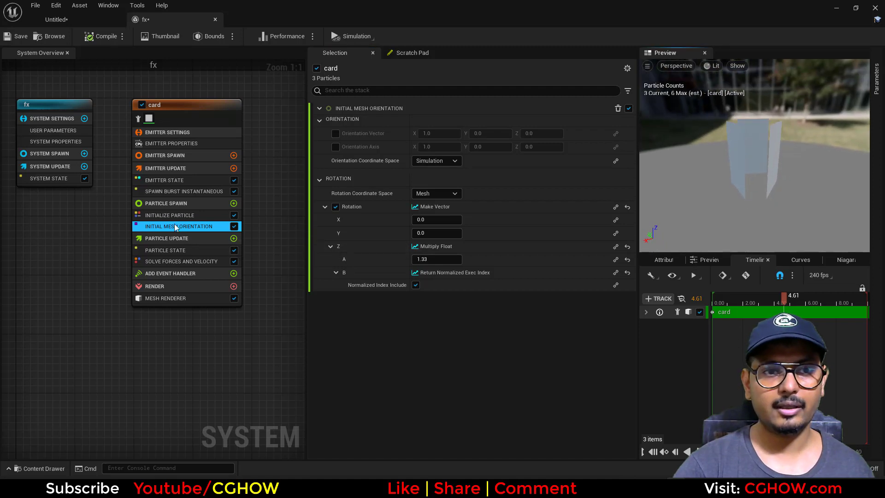
In Initialize Particle, set Mesh Scale Mode to Uniform with a scale of about 1.5, and save the system.
left_click(171, 216)
left_click(433, 390)
left_click(457, 404)
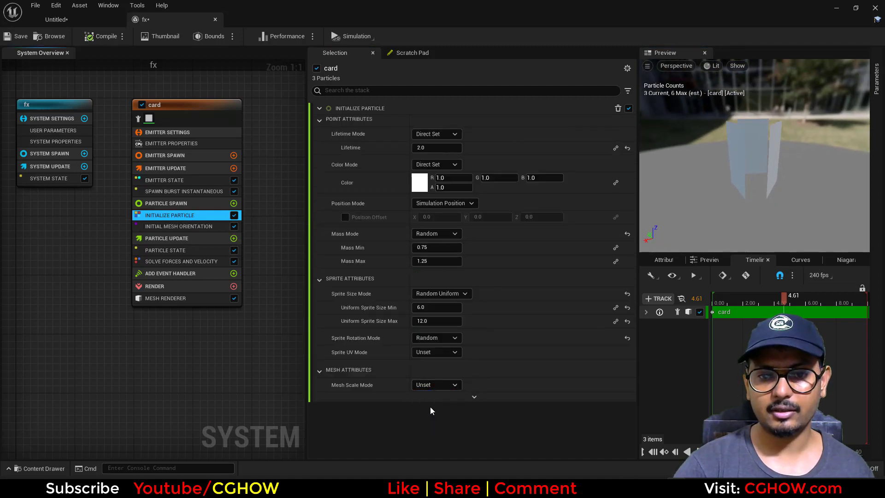
left_click_drag(438, 399, 504, 289)
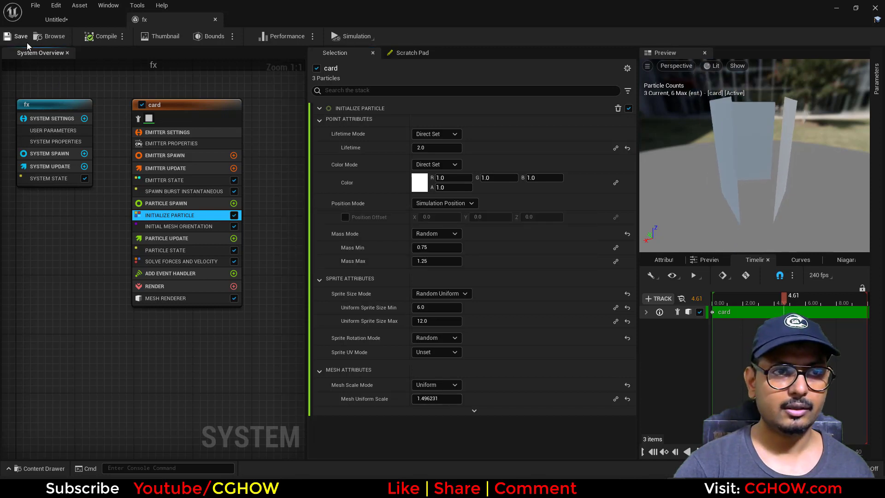
Place the fx Niagara system from the content folder into the level and reset its location to the origin.
left_click(50, 39)
left_click_drag(152, 380, 318, 276)
left_click(858, 300)
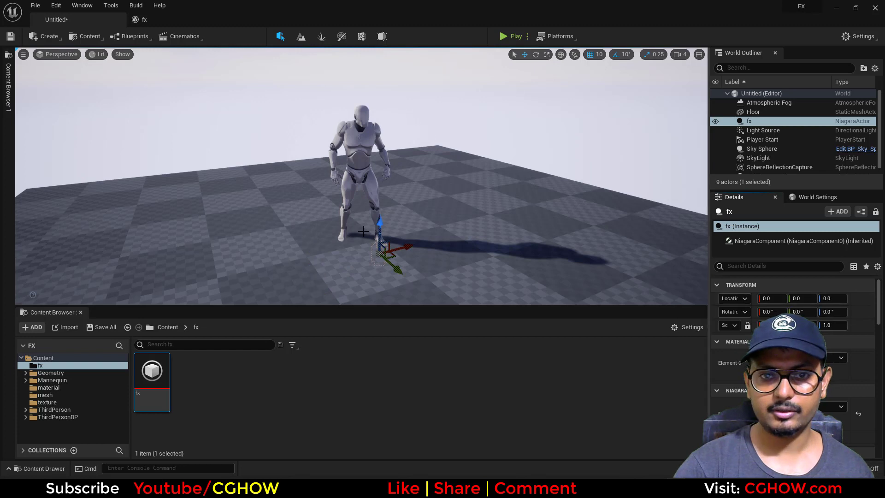
Reset the ThirdPersonIdle character's location to the origin and lower the Floor to Z 0.
left_click(355, 160)
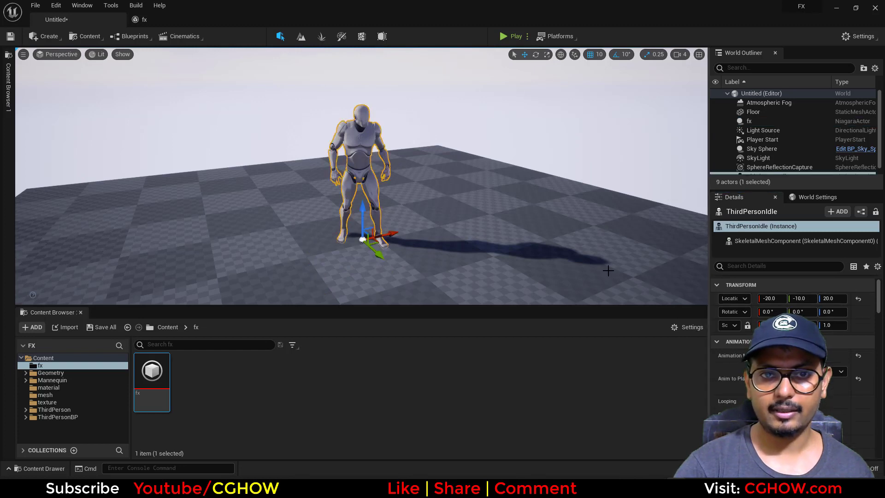
left_click(858, 298)
left_click(420, 213)
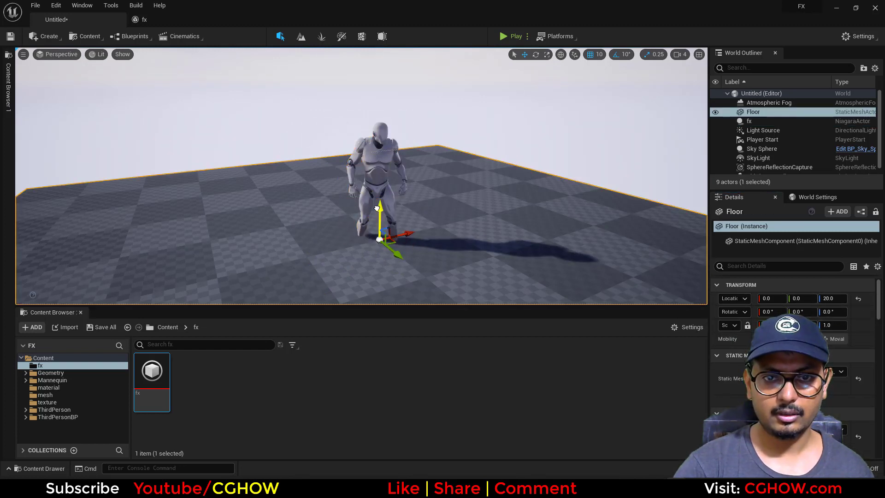
left_click_drag(377, 203, 377, 224)
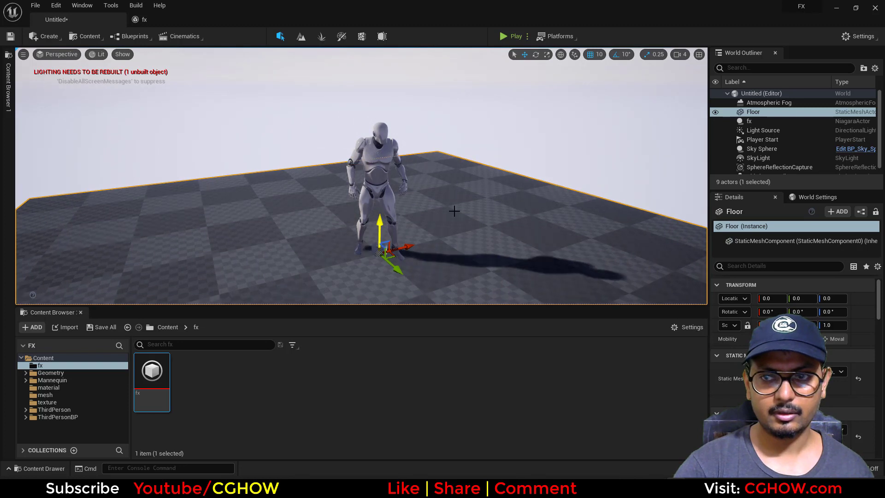
In the fx system's Mesh Renderer, set the planer1 mesh's Pivot Offset Z to 10 and check it in the level.
left_click(749, 121)
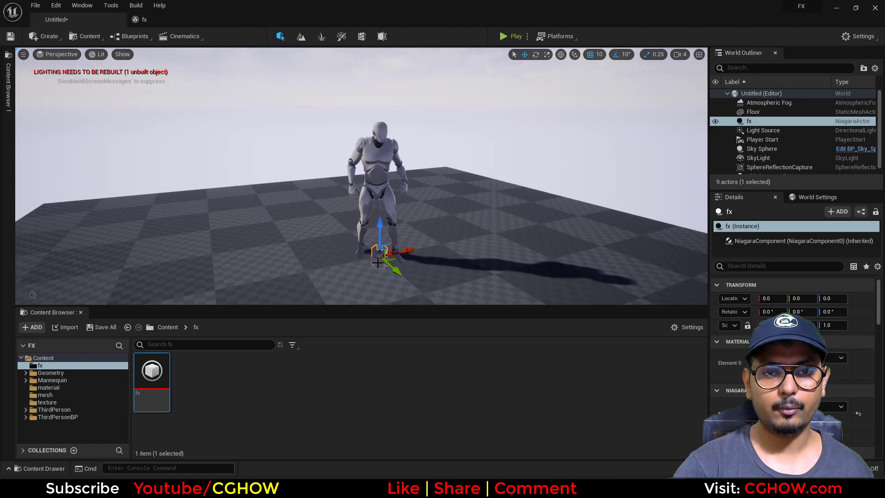
left_click(168, 21)
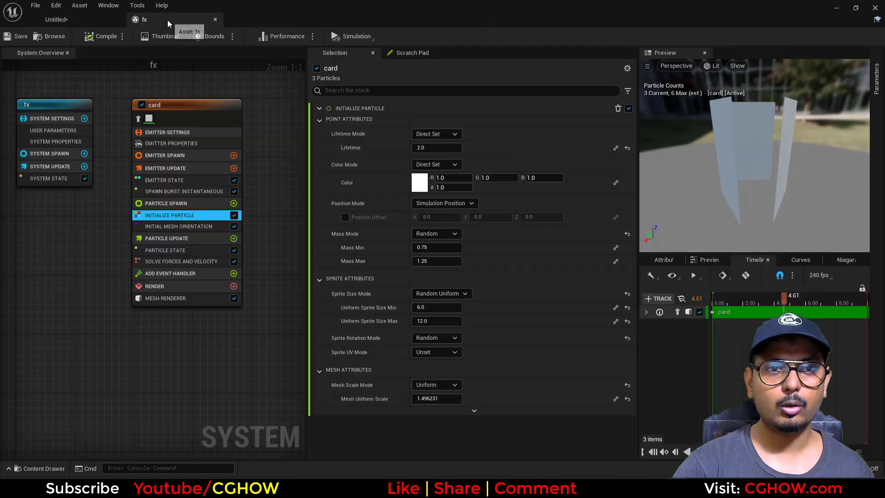
left_click(187, 297)
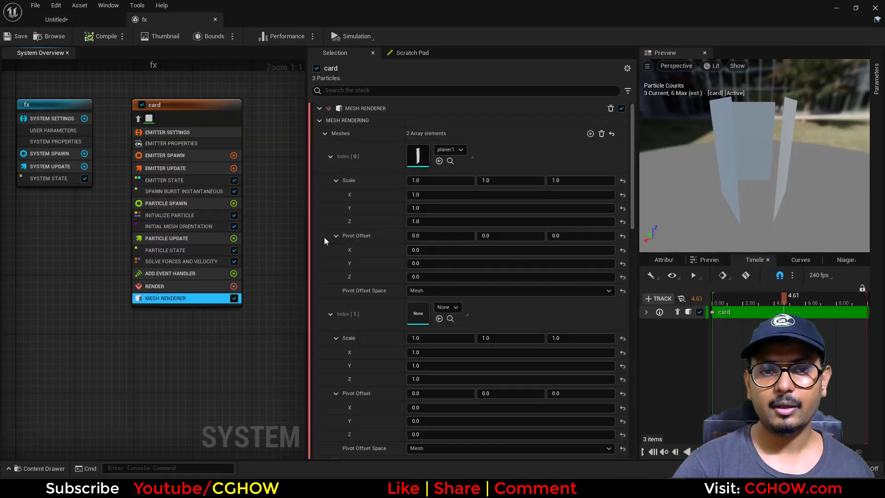
left_click_drag(812, 209, 787, 191)
left_click(576, 237)
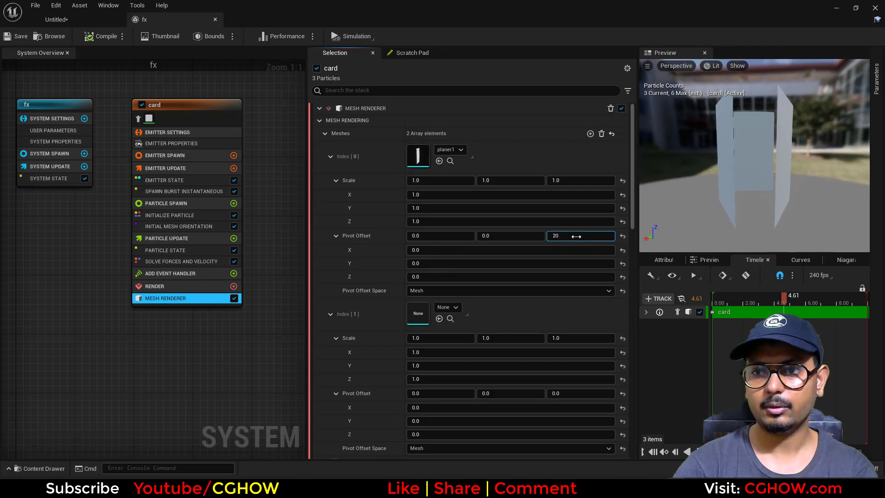
type("20")
key("Return")
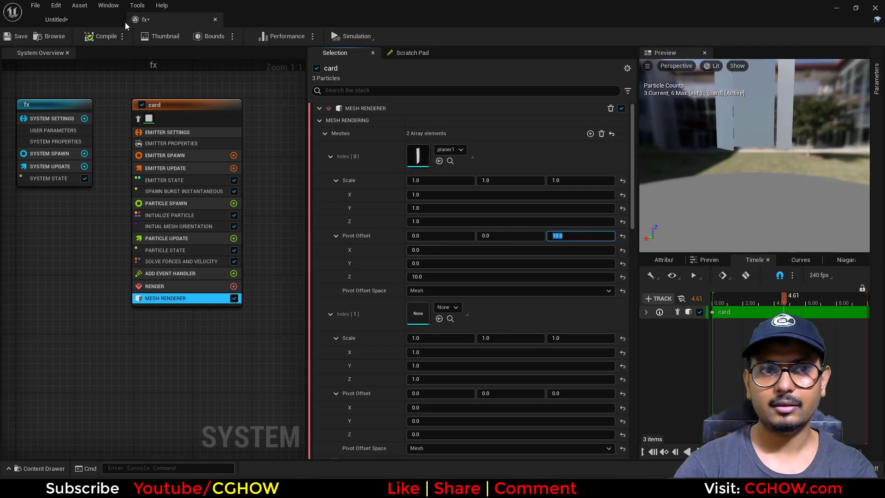
left_click(115, 21)
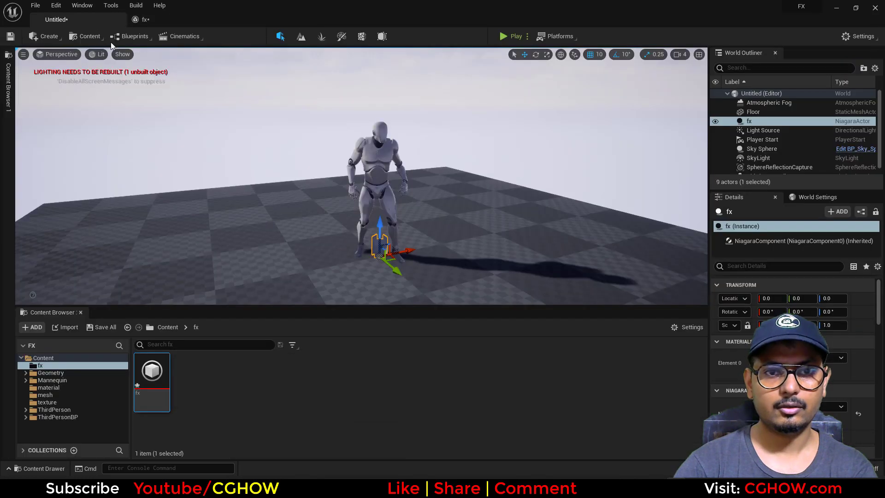
Set the card particles' Mesh Uniform Scale to 10 and inspect the cards around the character in the level.
left_click(157, 20)
left_click(178, 215)
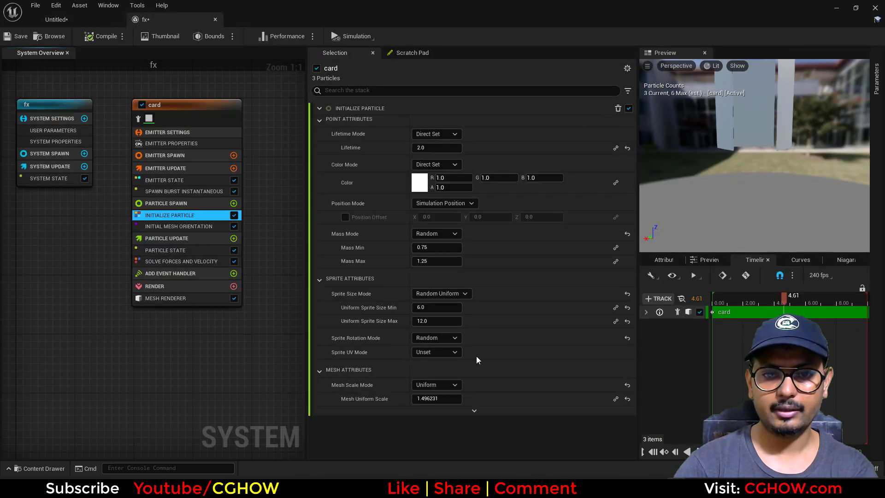
left_click(434, 400)
type("10")
key("Return")
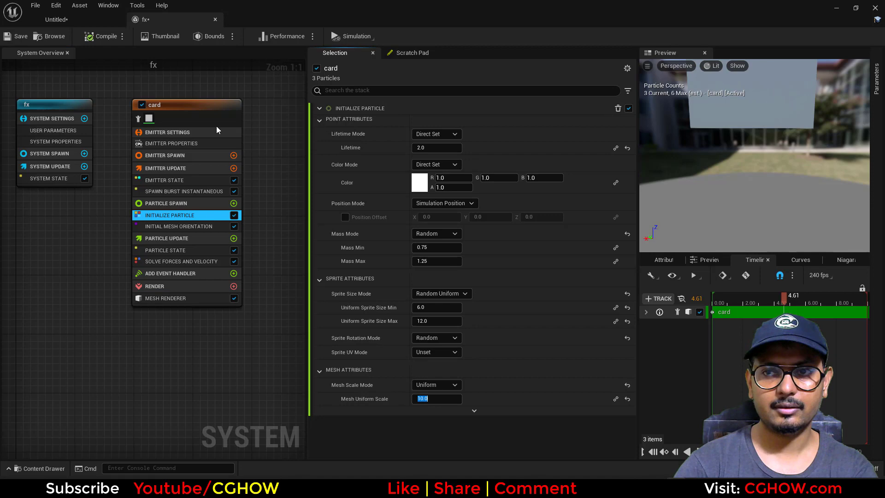
left_click(89, 26)
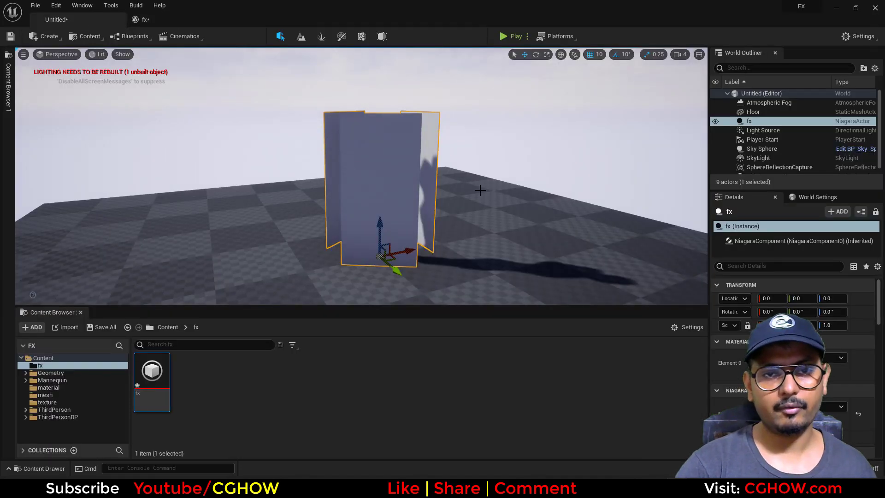
left_click_drag(481, 190, 582, 191, "alt")
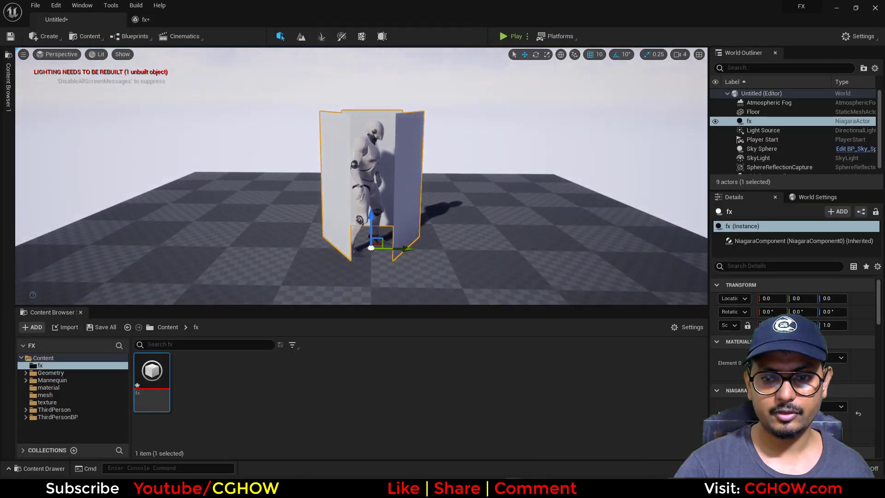
Check the magic circle reference GIF in the browser and further increase the card particles' Mesh Uniform Scale in fx.
left_click(551, 433)
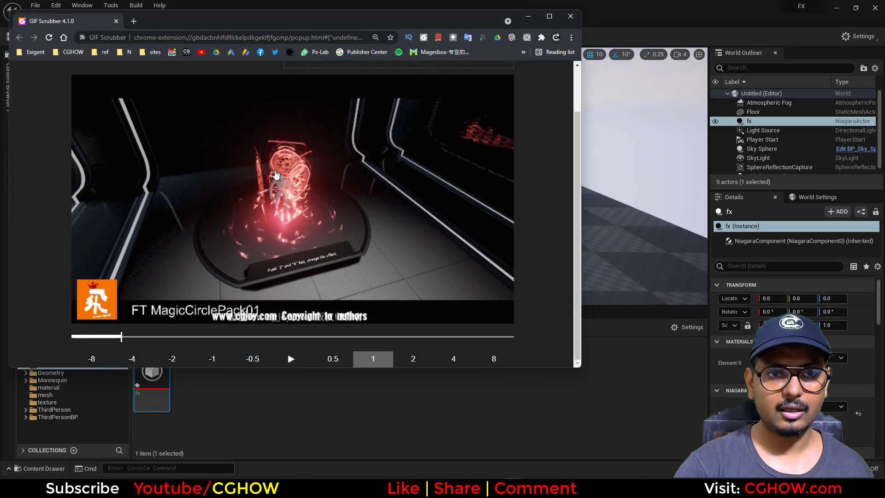
left_click(528, 17)
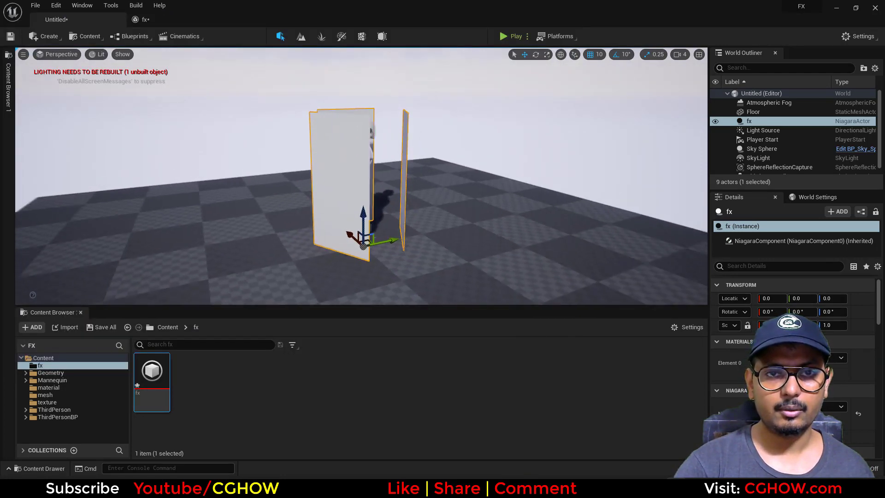
left_click(157, 21)
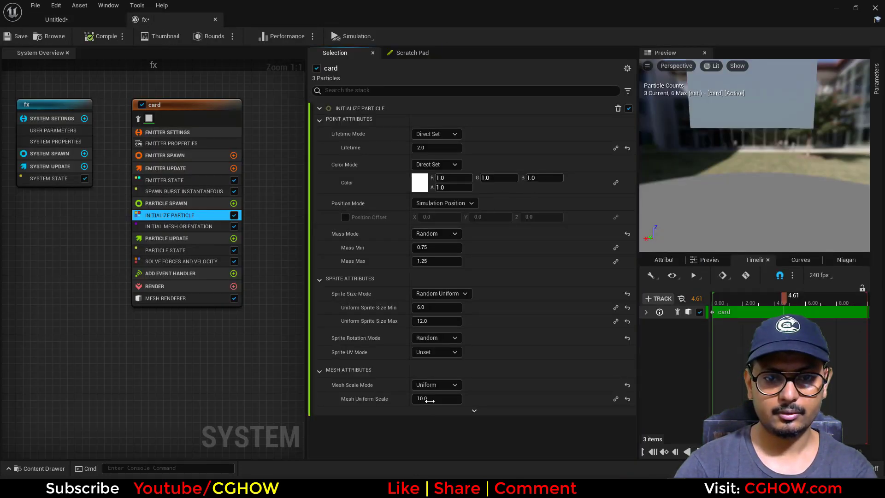
left_click(57, 20)
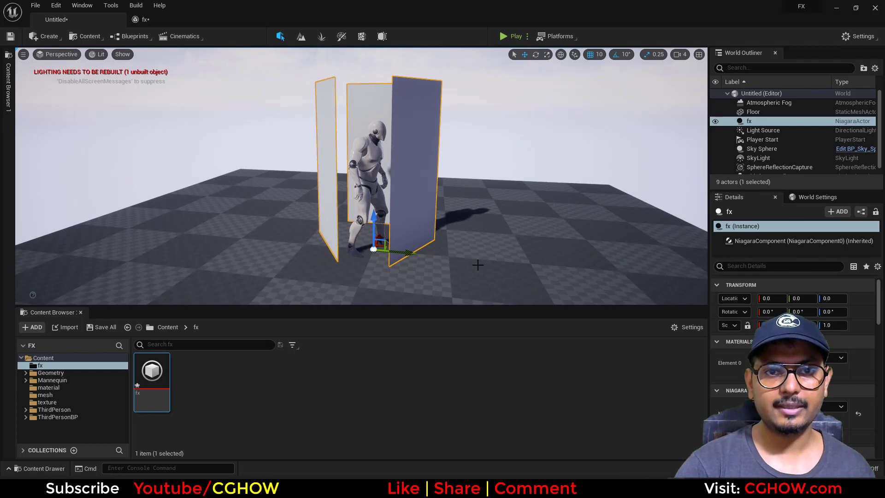
left_click_drag(478, 265, 579, 388, "alt")
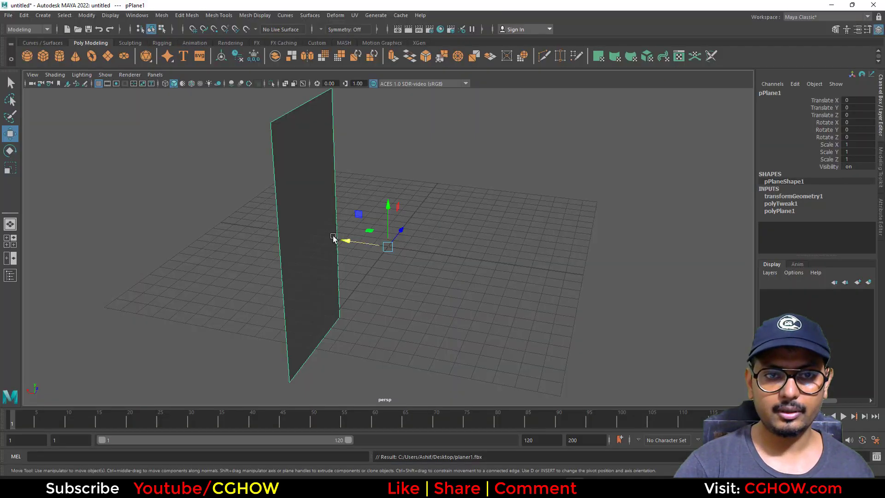
Move the plane's face farther outward from the origin along X and return to object mode.
right_click_drag(318, 202, 320, 225)
left_click(318, 219)
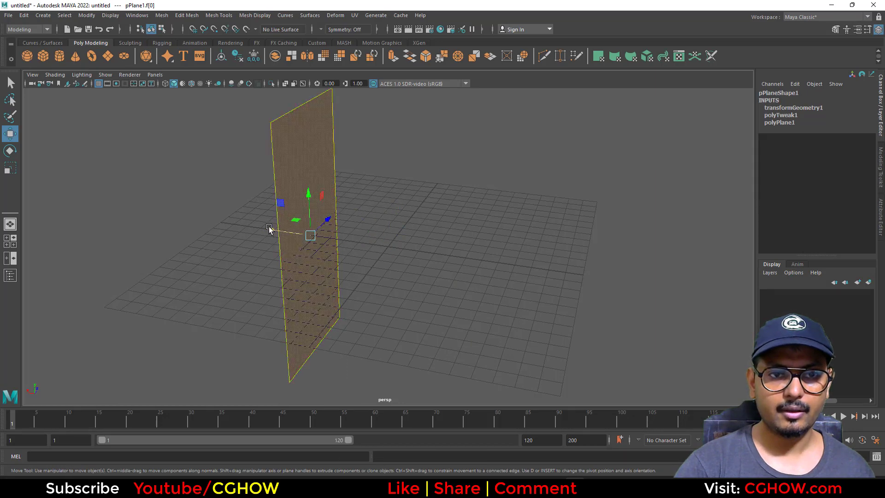
middle_click_drag(269, 229, 253, 223)
right_click(278, 142)
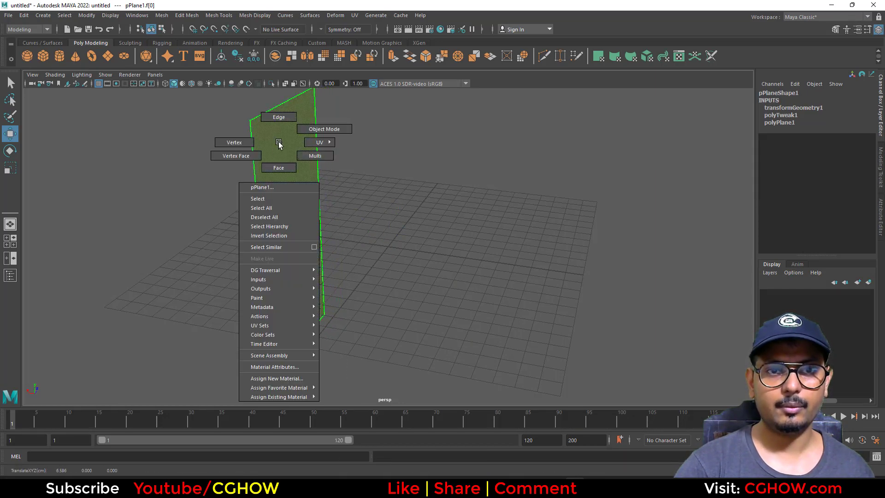
left_click(324, 129)
mouse_move(357, 214)
left_mouse_down("alt")
mouse_move(347, 220)
mouse_move(373, 213)
left_mouse_up("alt")
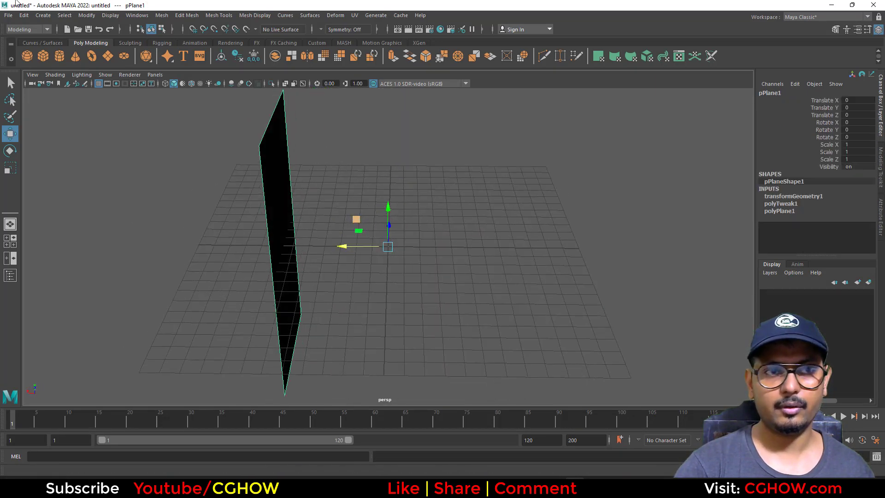
Export the selected plane as FBX, overwriting planer1.fbx on the Desktop.
left_click(8, 16)
left_click(41, 133)
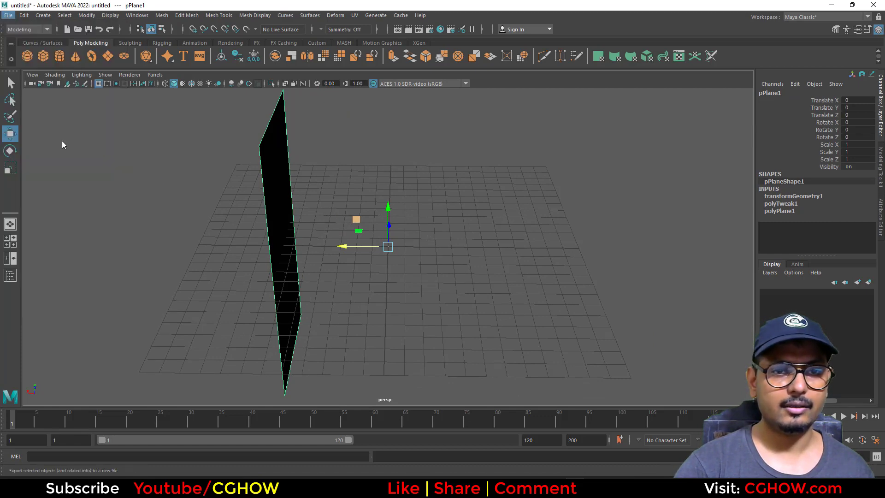
double_click(192, 268)
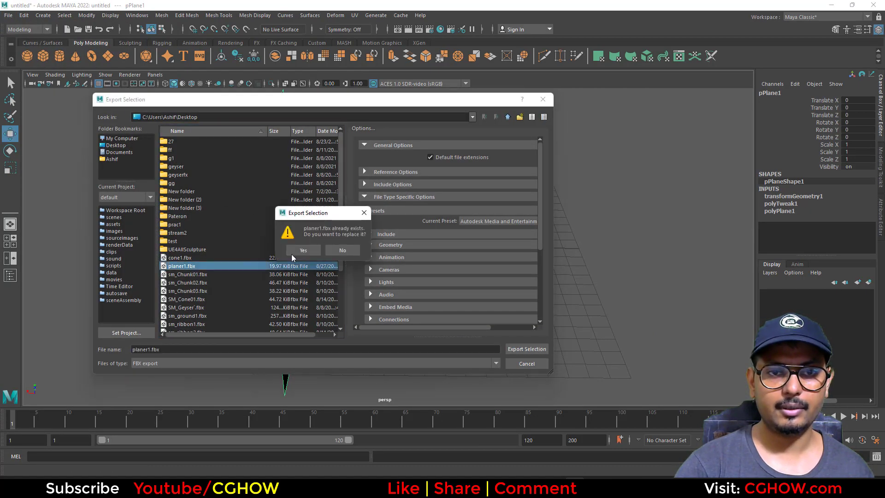
left_click(299, 256)
Switch to Unreal Editor, reimport the planer1 mesh from the mesh folder and inspect the cards around the character.
left_click(833, 6)
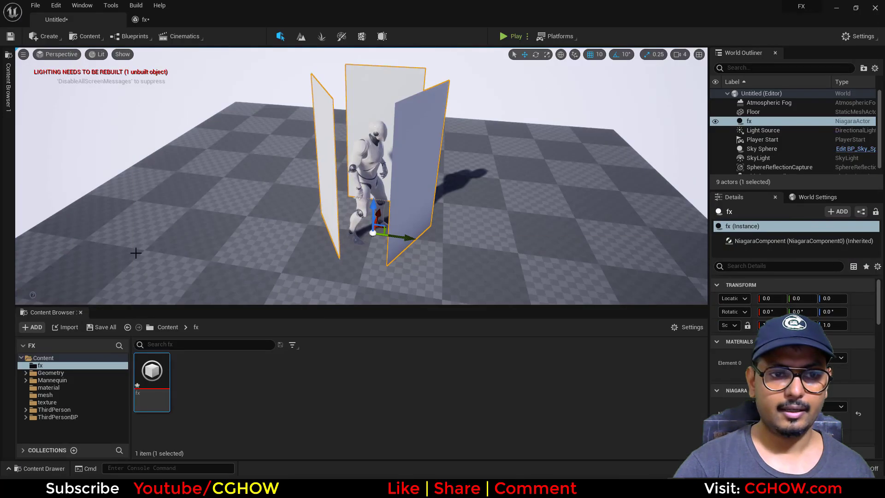
left_click(45, 394)
right_click(152, 376)
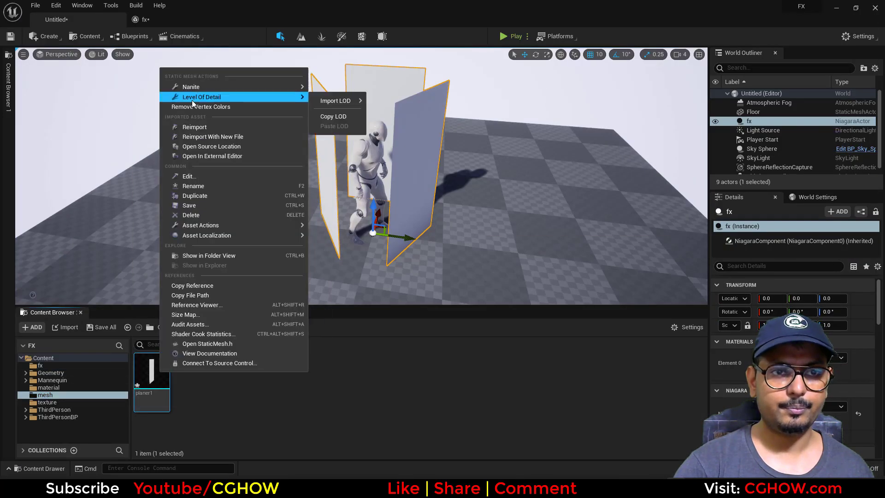
left_click(195, 127)
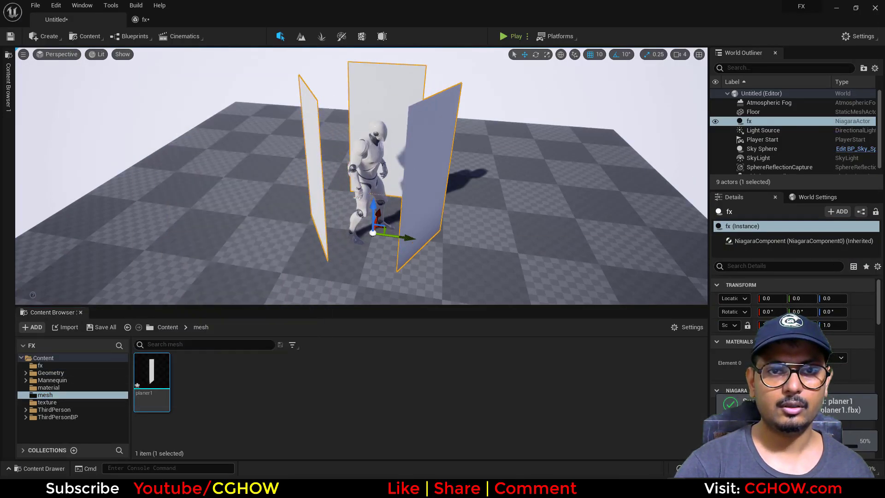
mouse_move(531, 200)
left_mouse_down("alt")
mouse_move(557, 201)
mouse_move(517, 201)
left_mouse_up("alt")
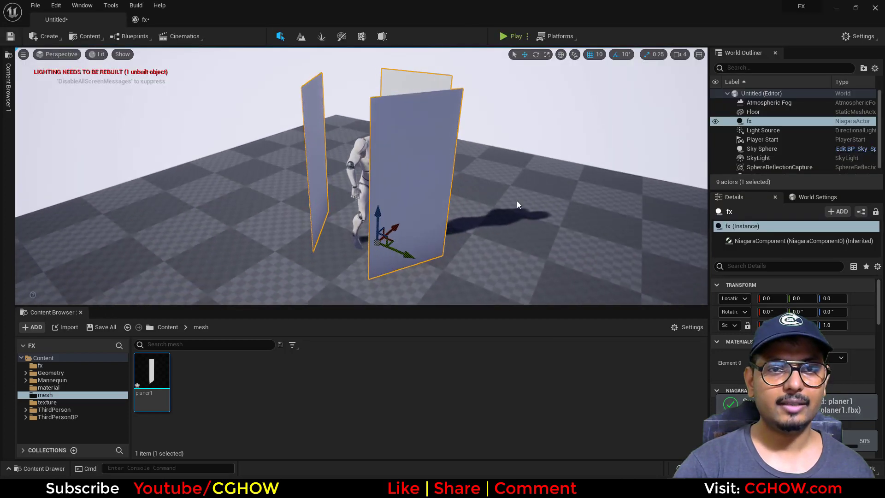
Add an Update Mesh Orientation module to the card emitter's Particle Update with Rotation Vector Z set to 1.0.
left_click(159, 15)
left_click(233, 238)
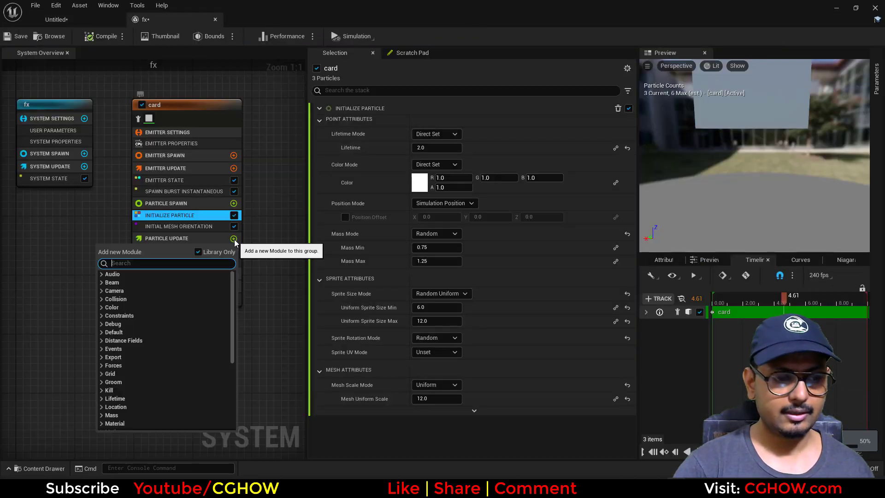
type("upd")
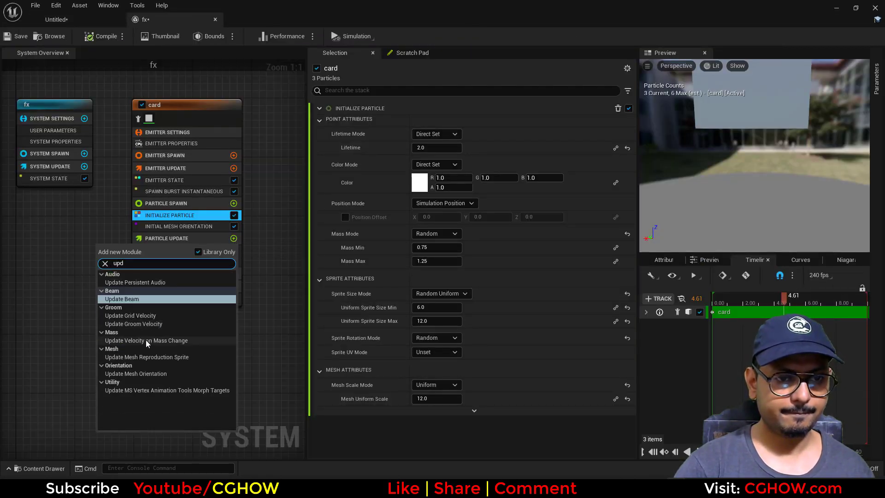
left_click(136, 374)
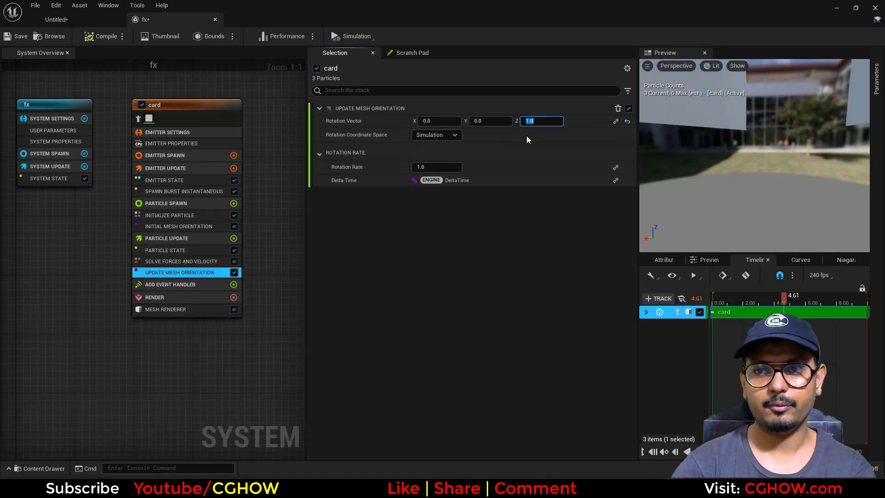
Examine the cards' rotation around the character in the level, comparing it with the fx system's orientation settings.
left_click(91, 18)
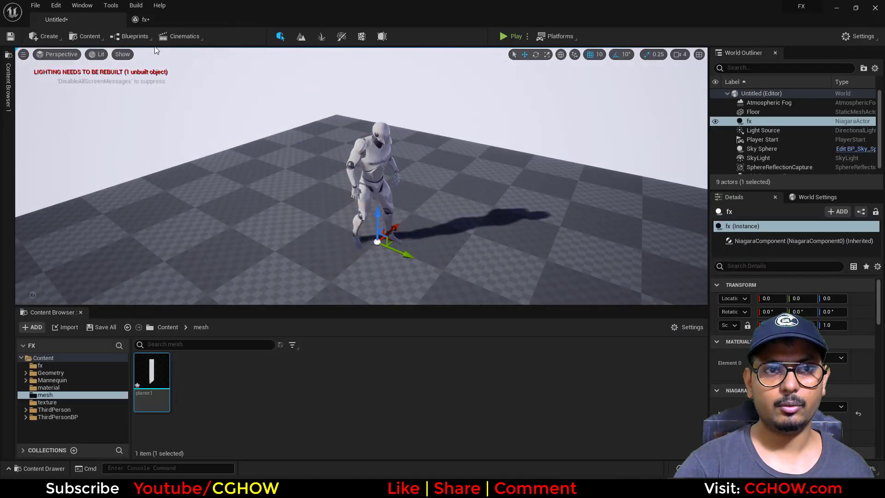
left_click(145, 20)
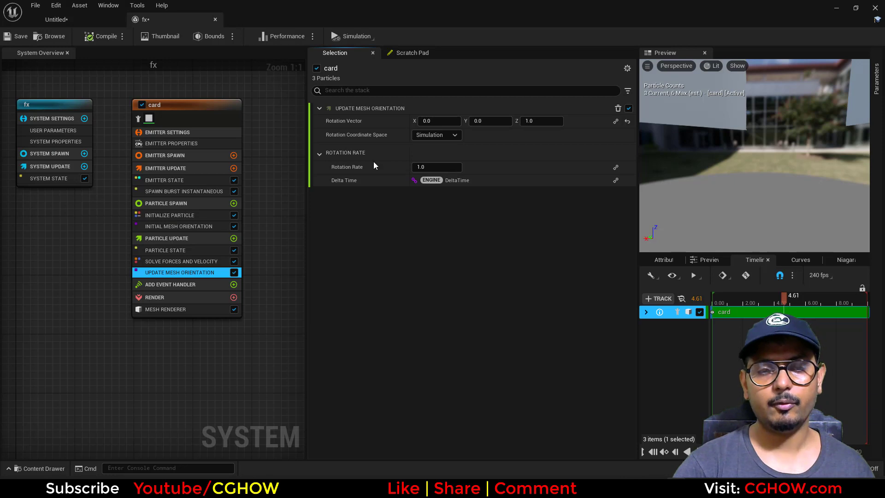
left_click(54, 20)
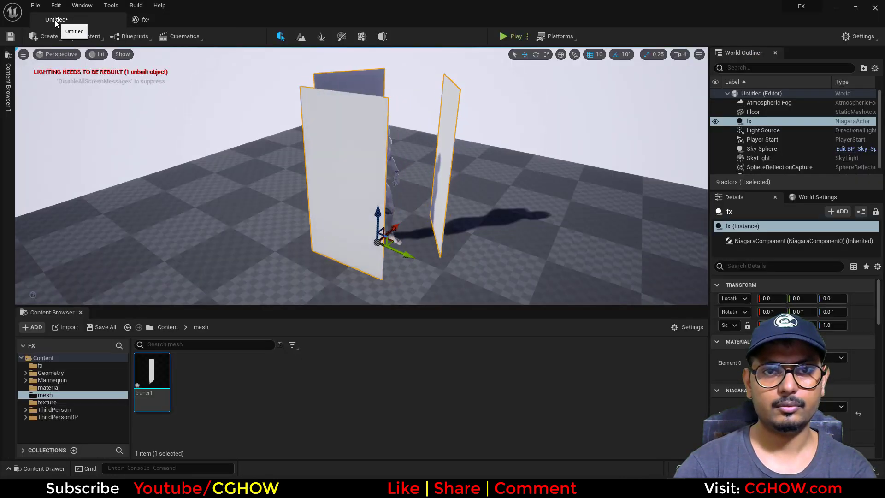
left_click(152, 18)
left_click(87, 21)
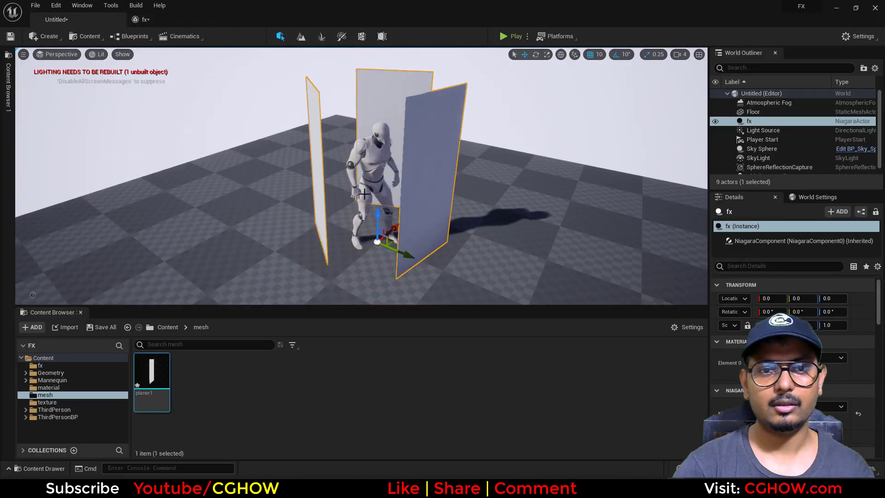
right_click_drag(491, 238, 470, 238, "alt")
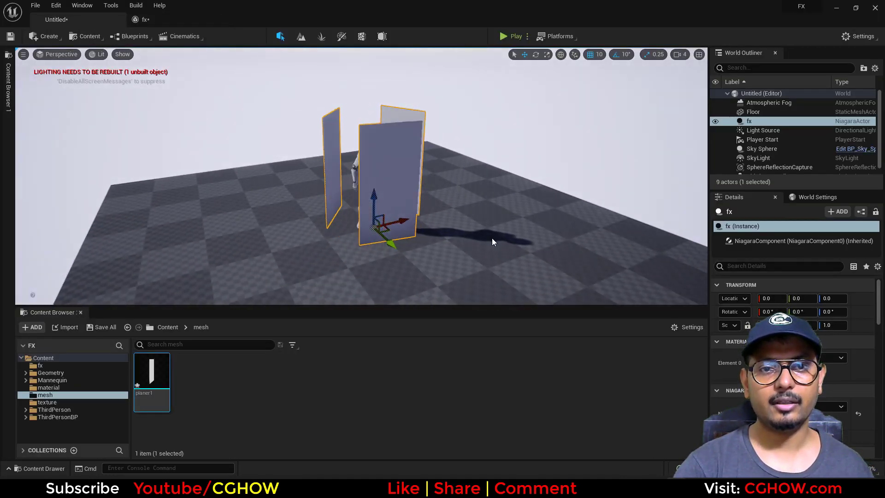
Save all modified content, creating a map folder under Content and naming the level fx_map.
left_click(96, 326)
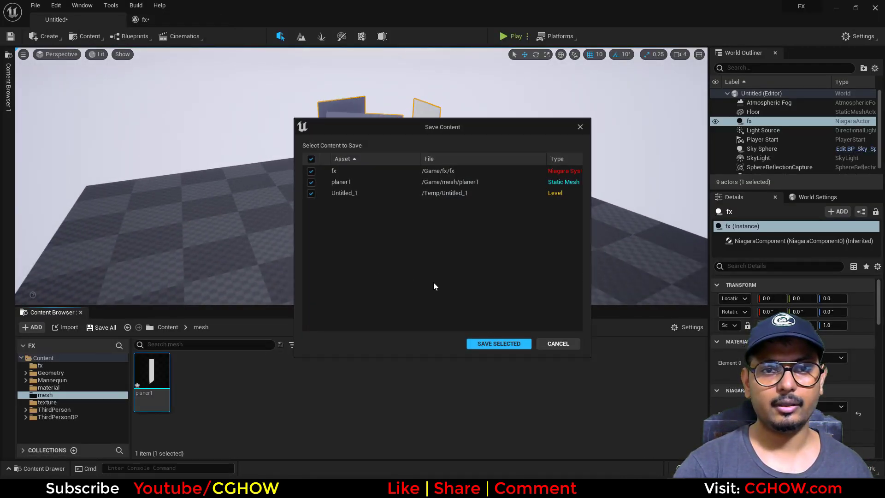
left_click(504, 344)
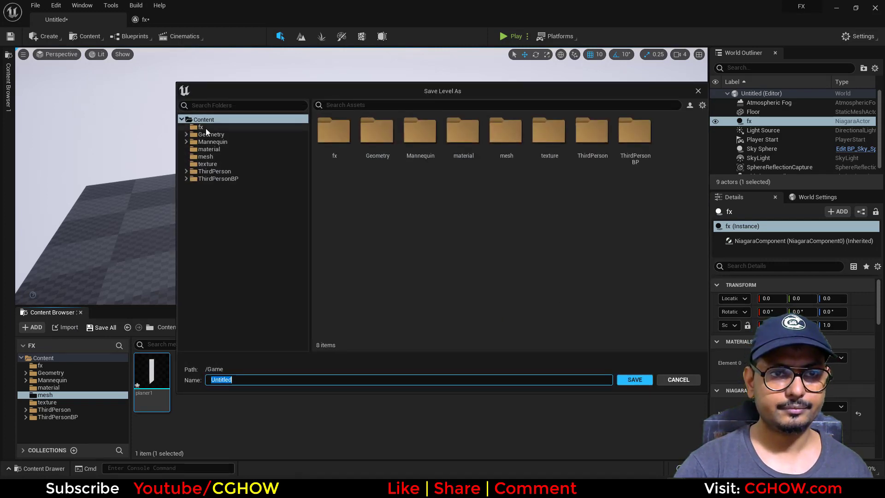
right_click(394, 231)
left_click(439, 253)
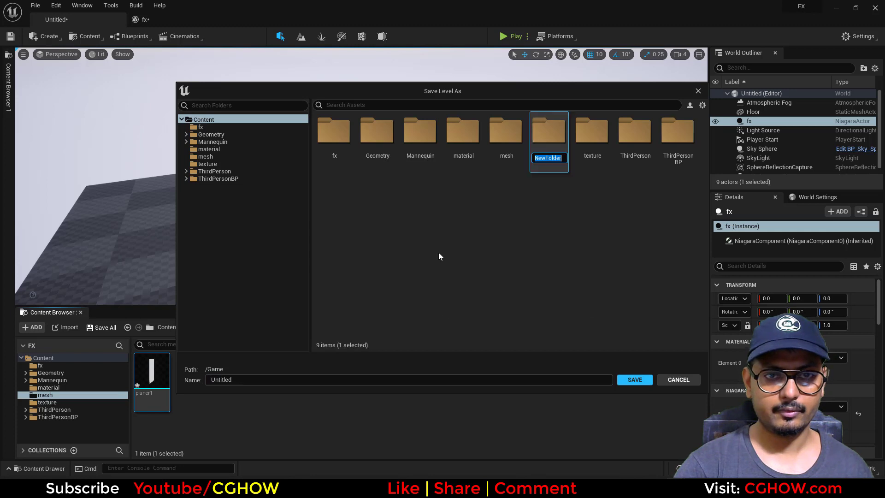
type("map")
key("Return")
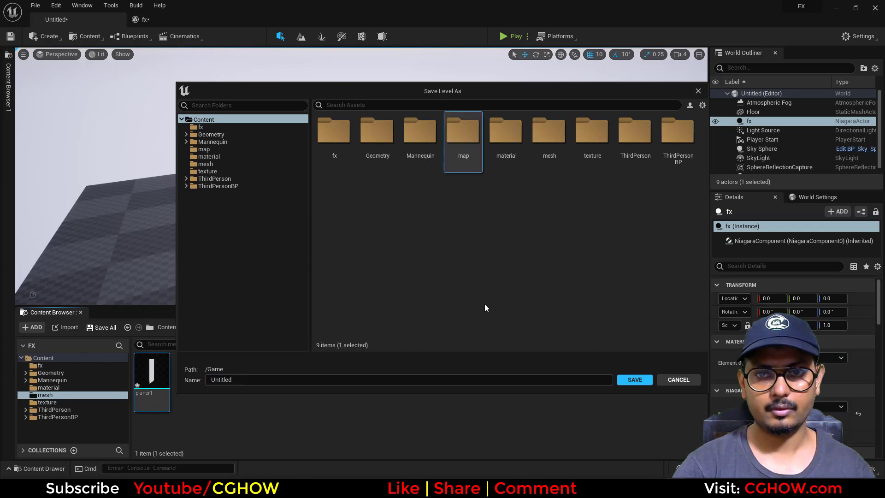
left_click(472, 379)
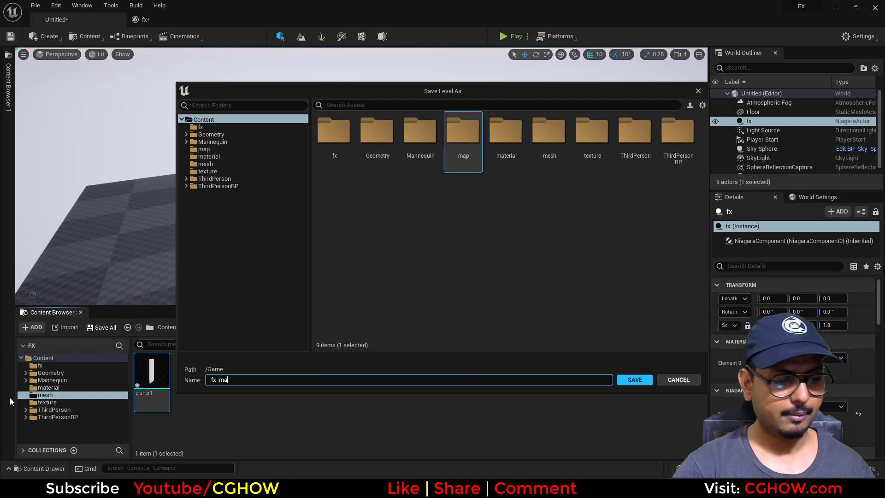
key("Return")
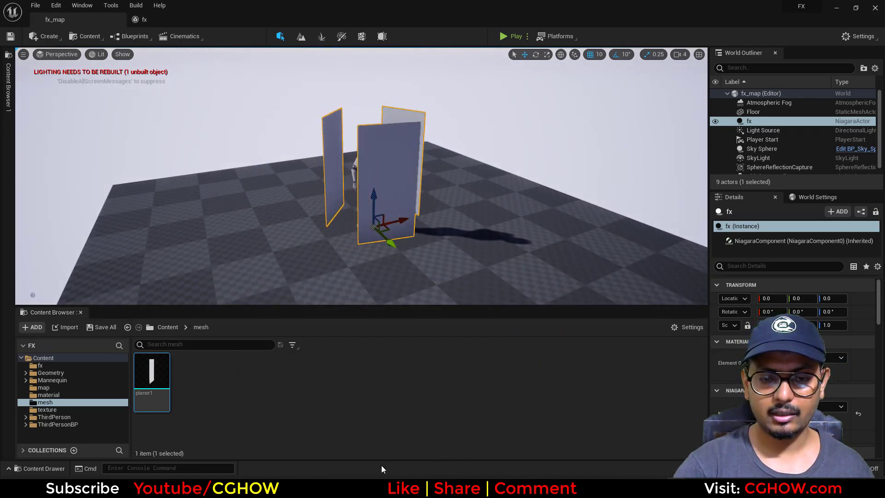
Switch to Photoshop and create a 1024 x 1024 px document with its background inverted to black and the grid hidden.
left_click(352, 488)
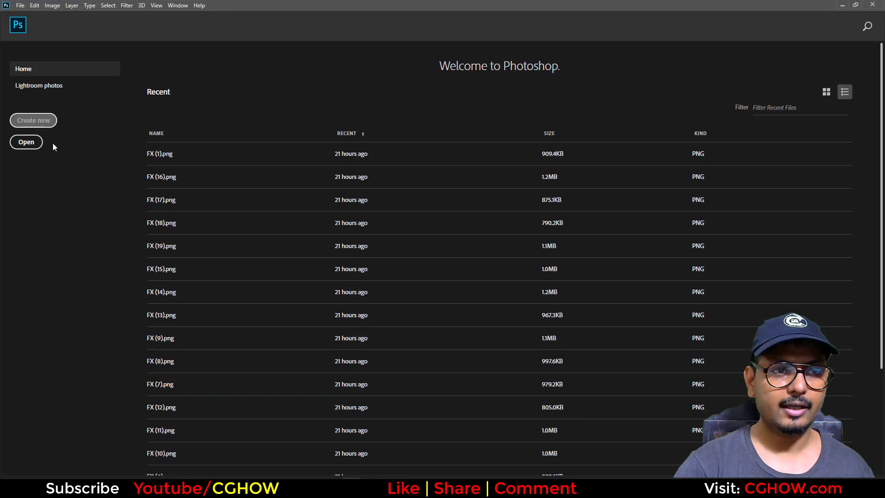
key("ctrl+n")
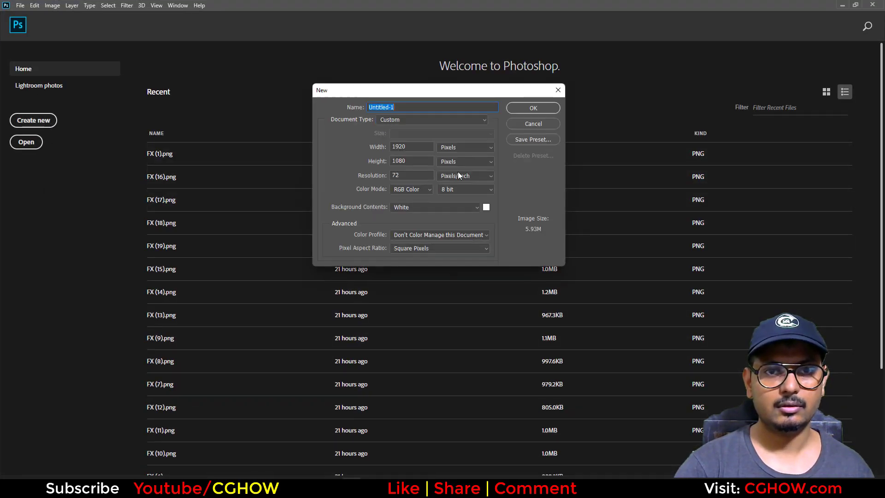
left_click(426, 149)
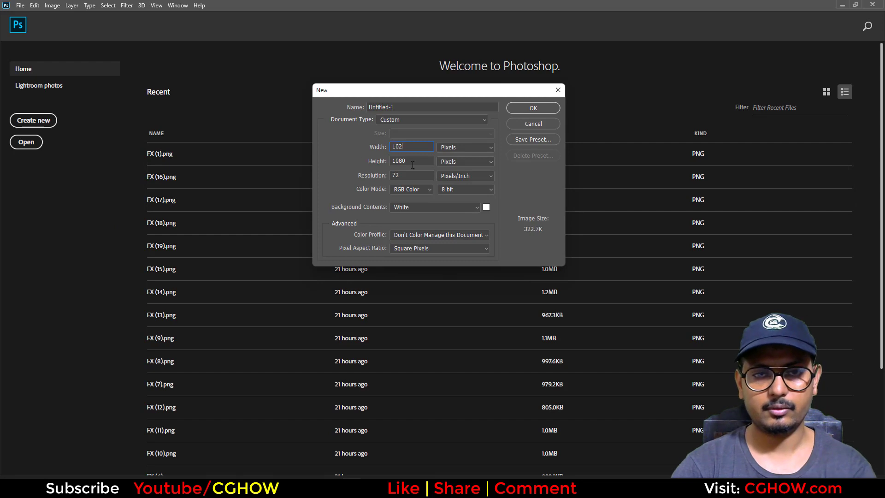
left_click(533, 108)
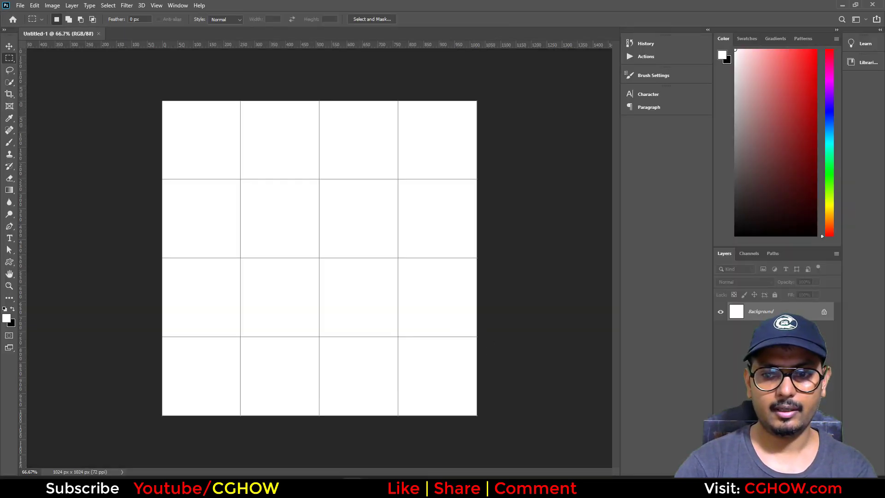
key("ctrl+i")
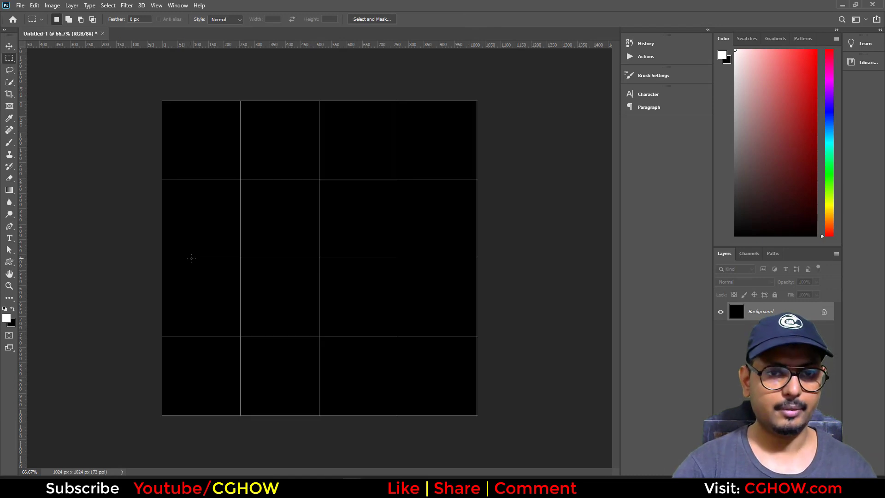
key("ctrl+apostrophe")
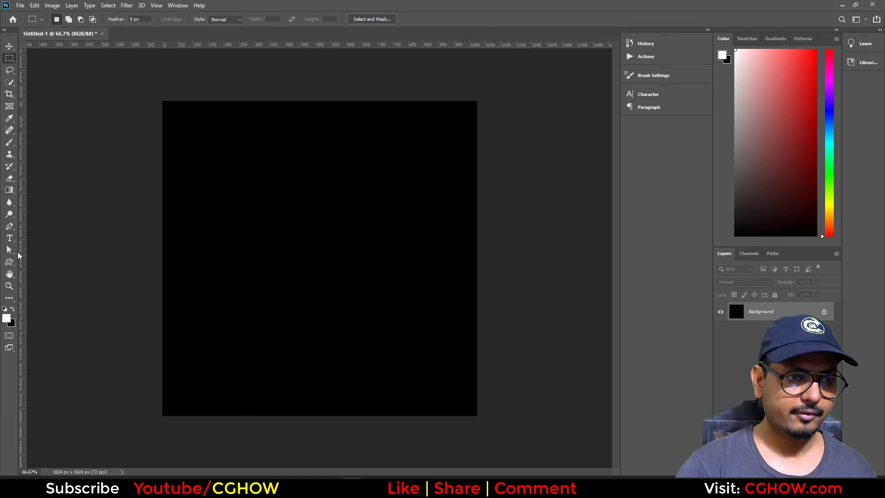
Draw a rounded rectangle about 811 x 882 px with 10 px corners on the canvas and fill it black.
left_click(13, 264)
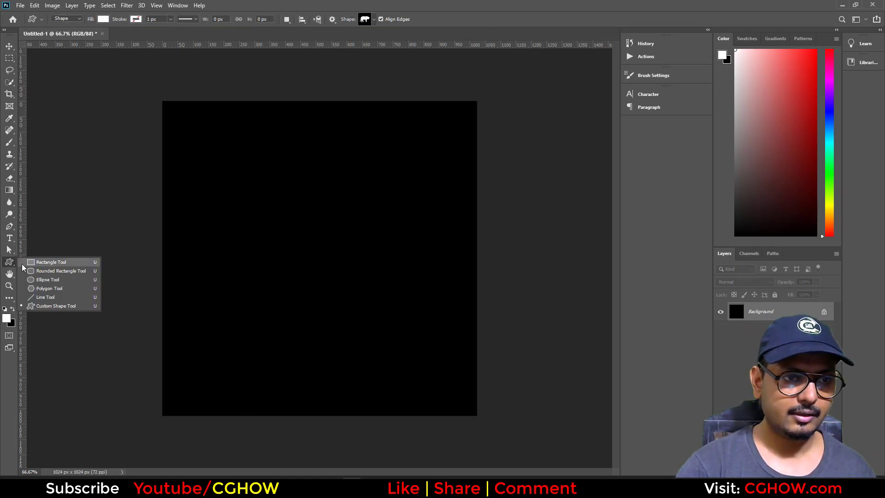
left_click(53, 270)
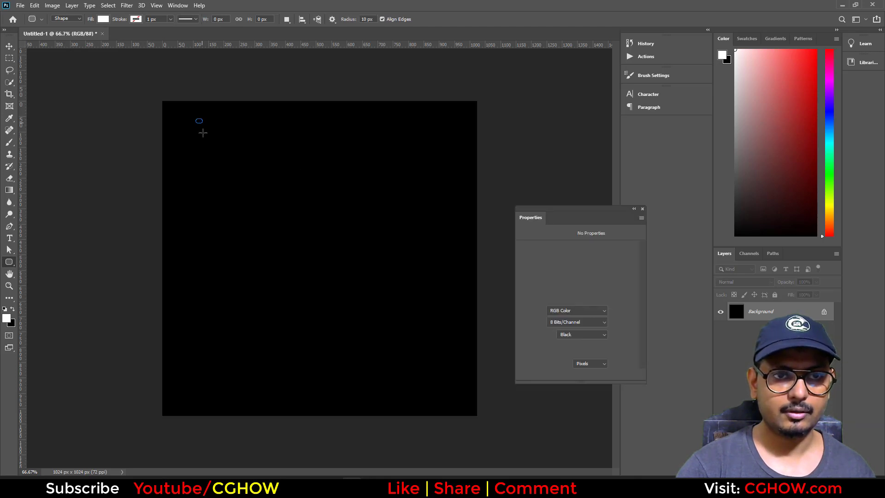
left_click_drag(194, 118, 443, 388)
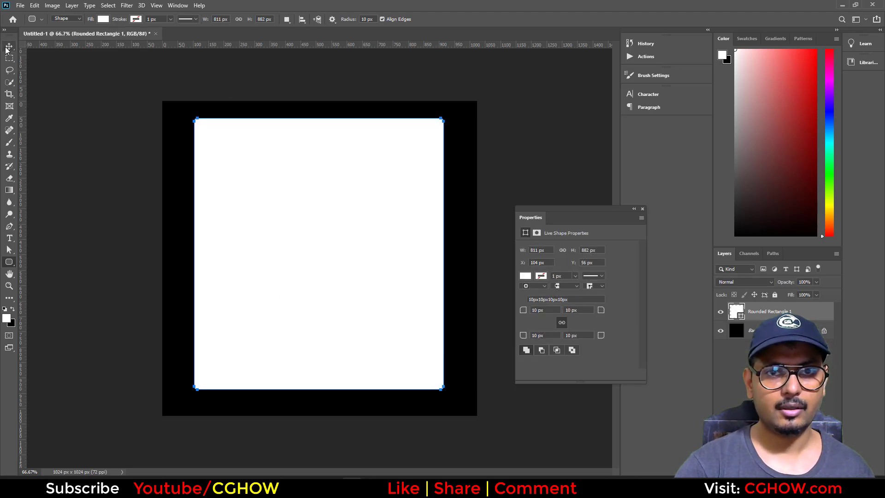
left_click(525, 276)
left_click(552, 324)
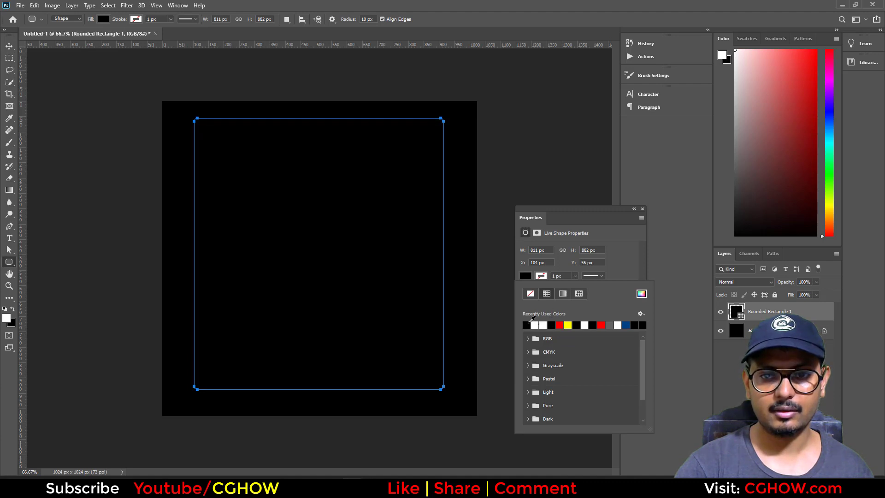
Rasterize the rounded rectangle shape layer.
key("v")
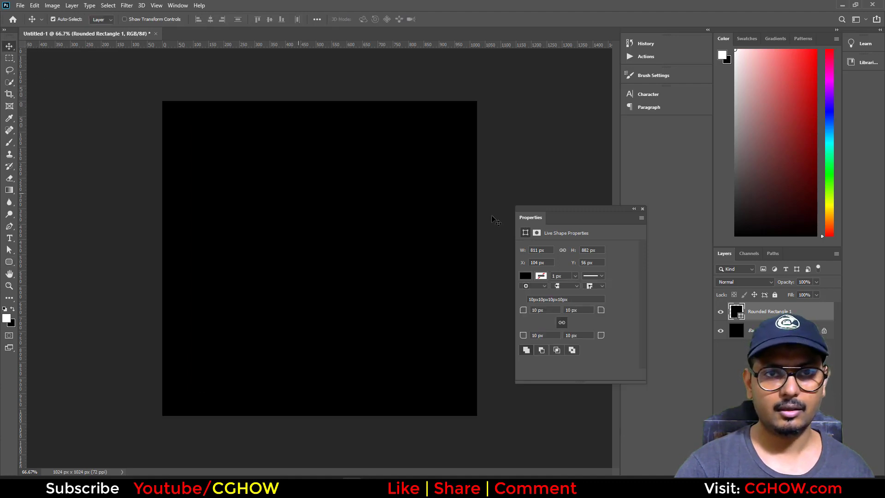
right_click(758, 313)
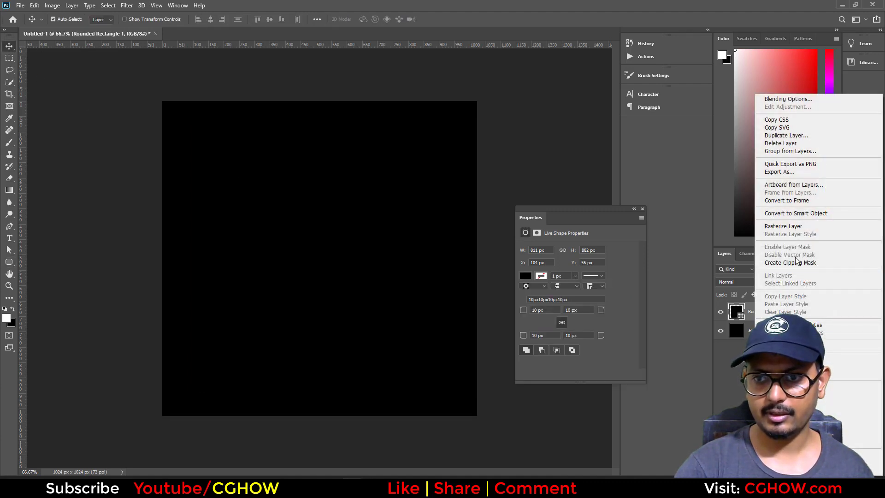
left_click(783, 226)
Add a white (ffffff) outside stroke of 10 px to the rounded rectangle layer.
right_click(742, 313)
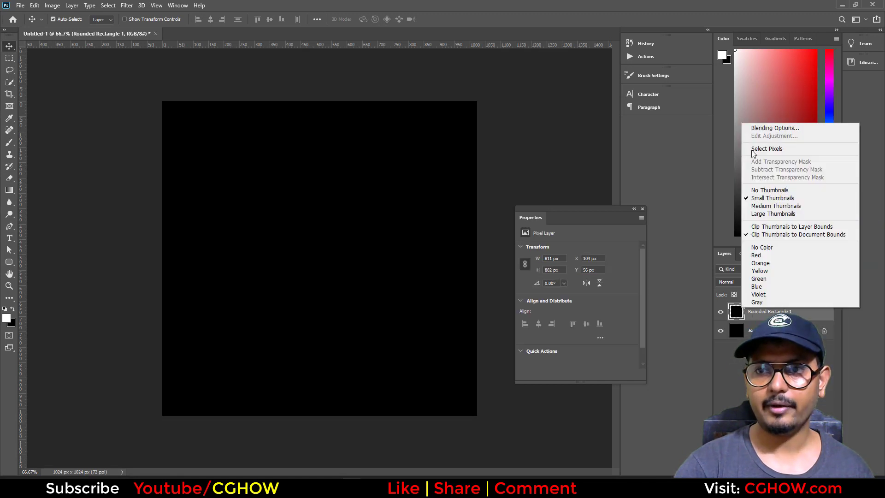
left_click(710, 159)
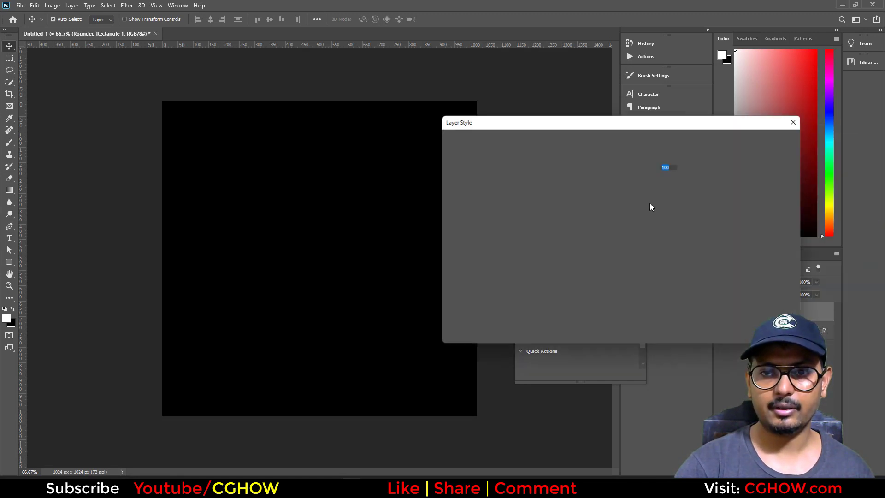
left_click(475, 205)
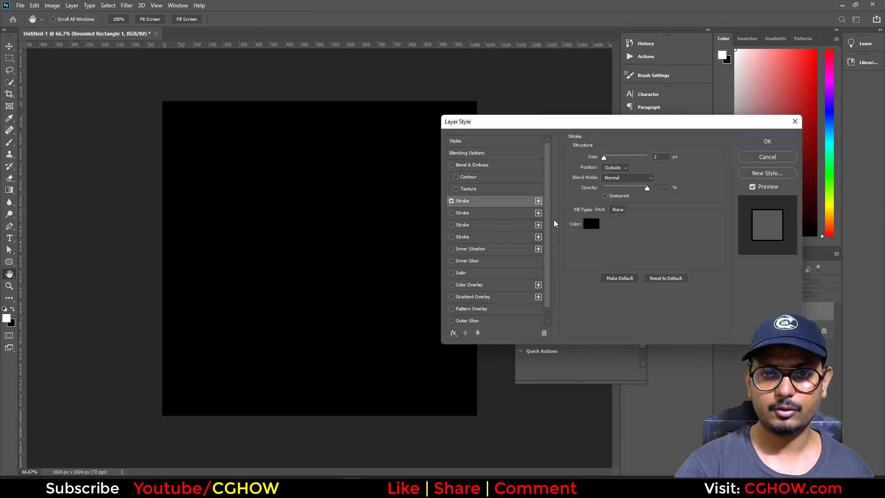
left_click(587, 223)
type("ffffff")
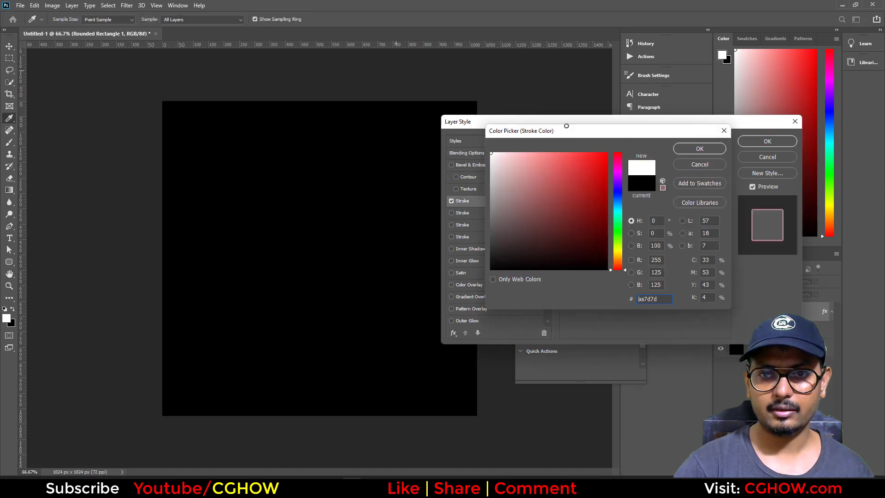
key("Return")
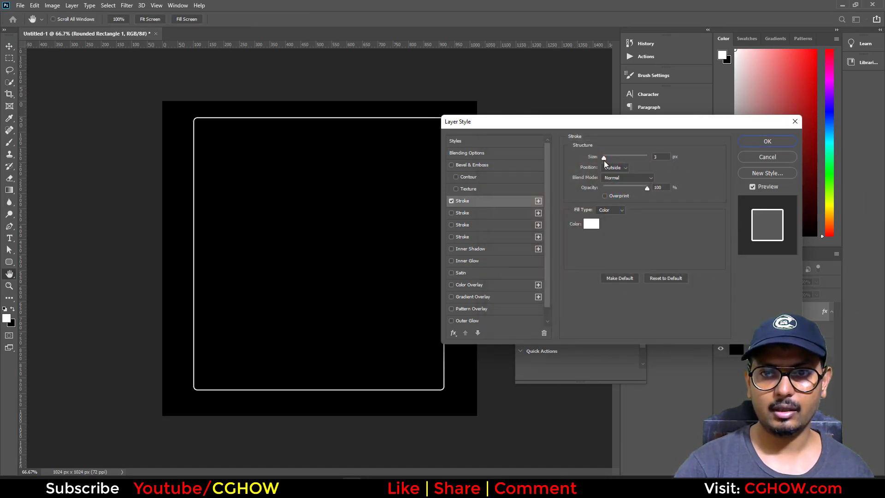
left_click_drag(604, 158, 608, 160)
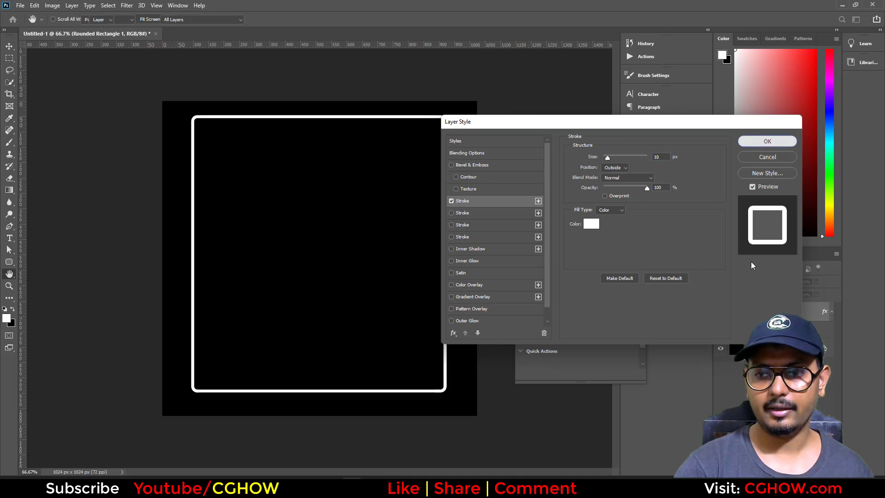
left_click(779, 141)
Show the grid and centre the rounded rectangle on the canvas at X 512 px, Y 512 px.
key("ctrl+t")
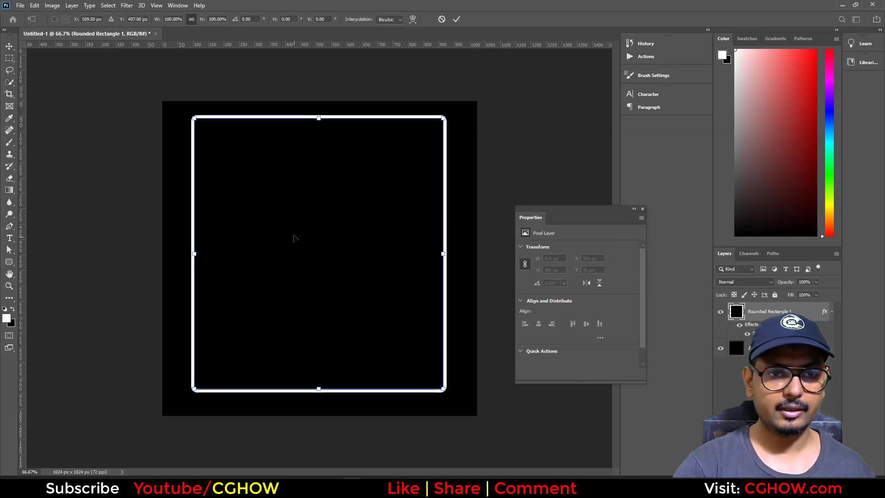
key("Return")
key("ctrl+apostrophe")
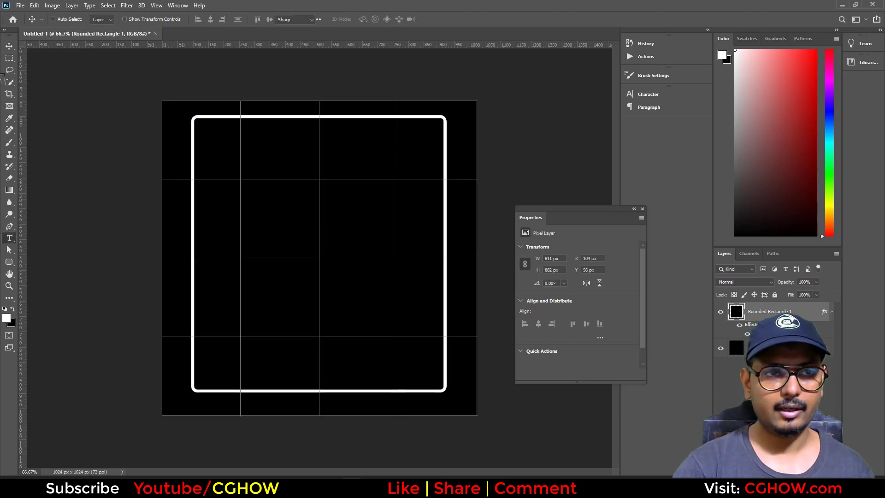
left_click(10, 238)
left_click(10, 47)
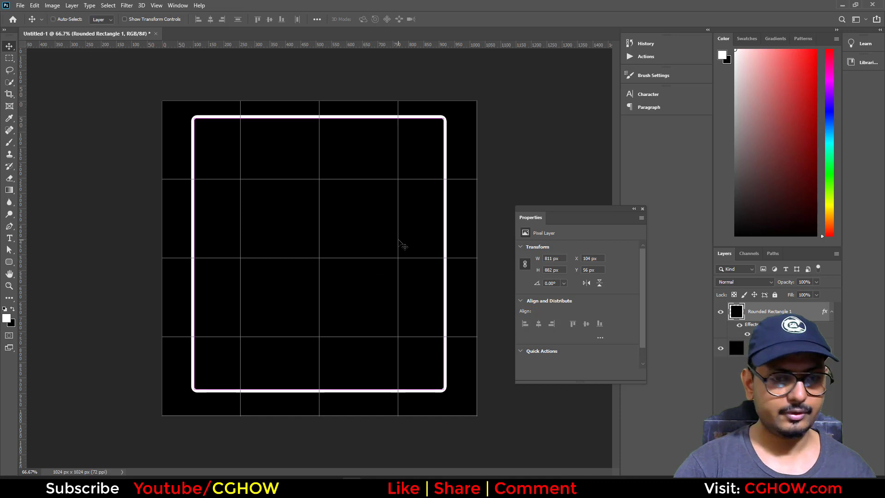
key("ctrl+t")
left_click_drag(361, 259, 363, 264)
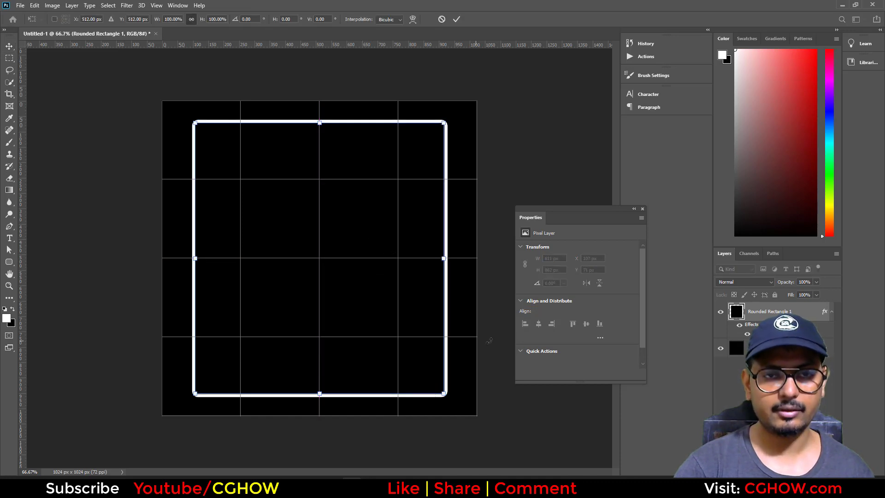
key("Return")
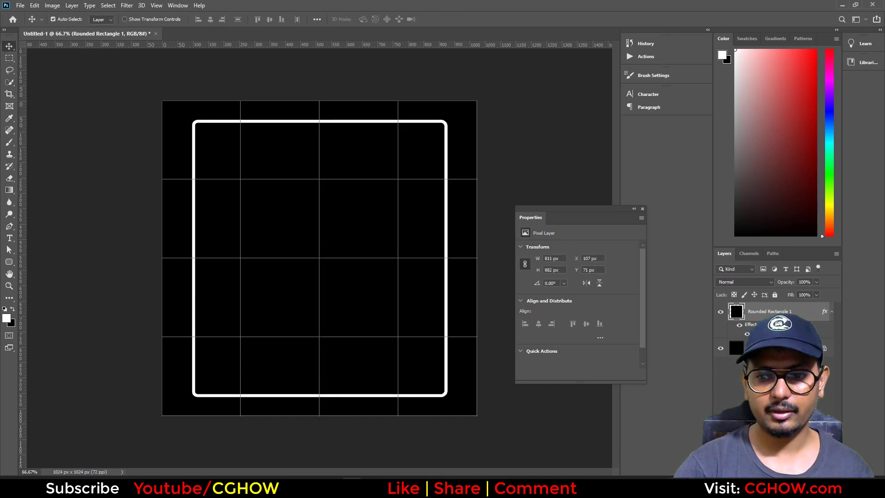
Check the magic circle reference in the browser and examine the Leaf Trees and Wild Animals custom shapes in Photoshop for a suitable motif.
left_click(554, 443)
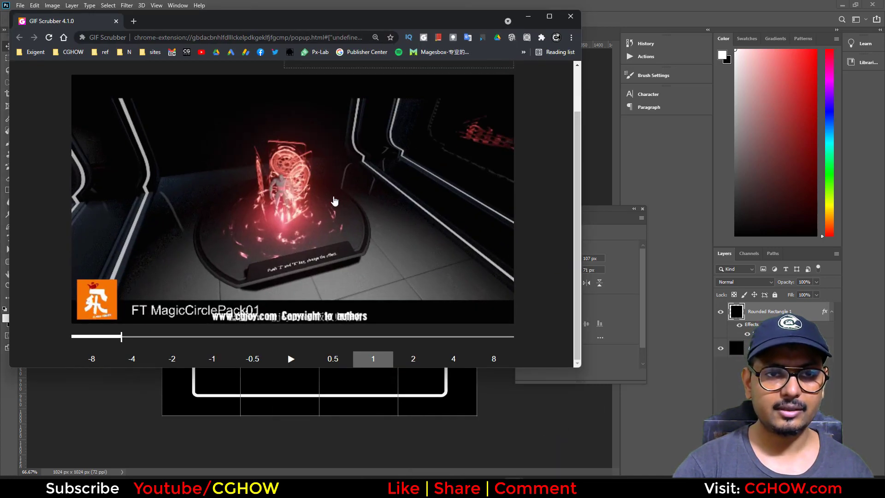
left_click(528, 16)
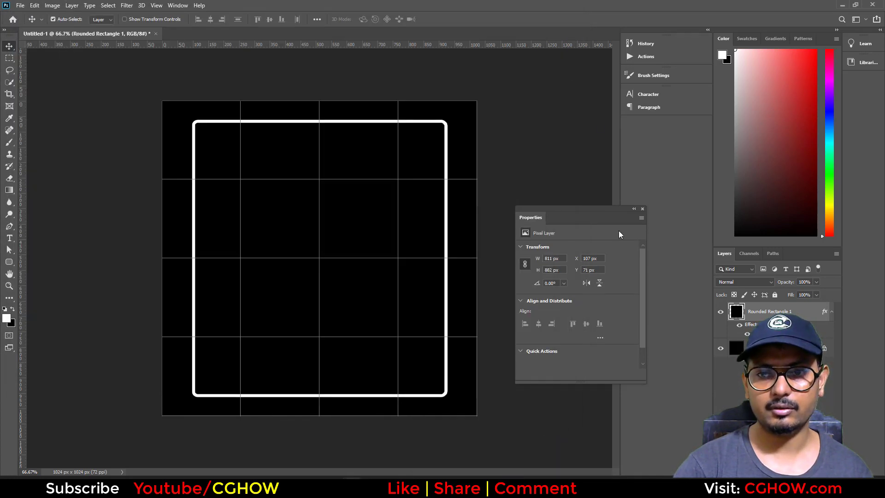
left_click(9, 261)
left_click(53, 306)
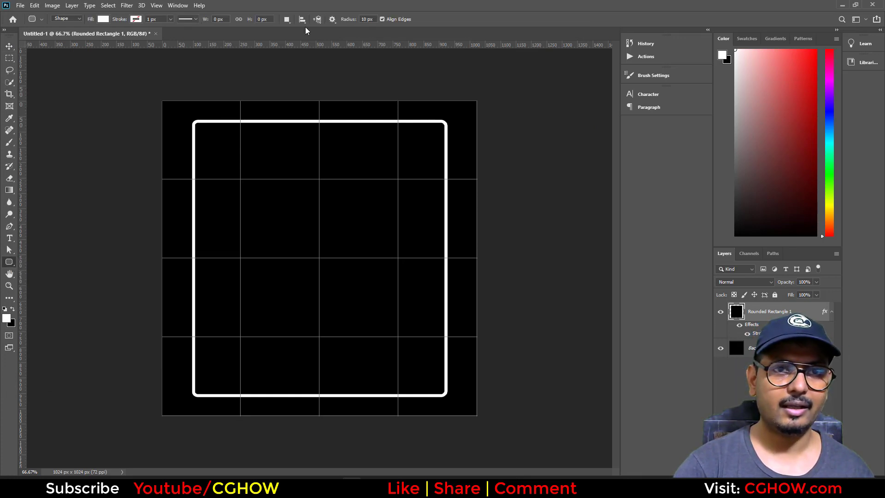
left_click(374, 21)
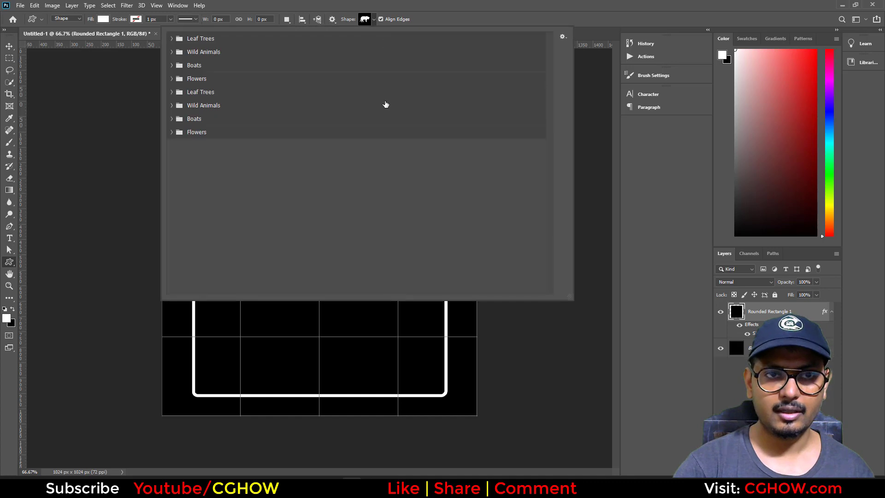
left_click(173, 39)
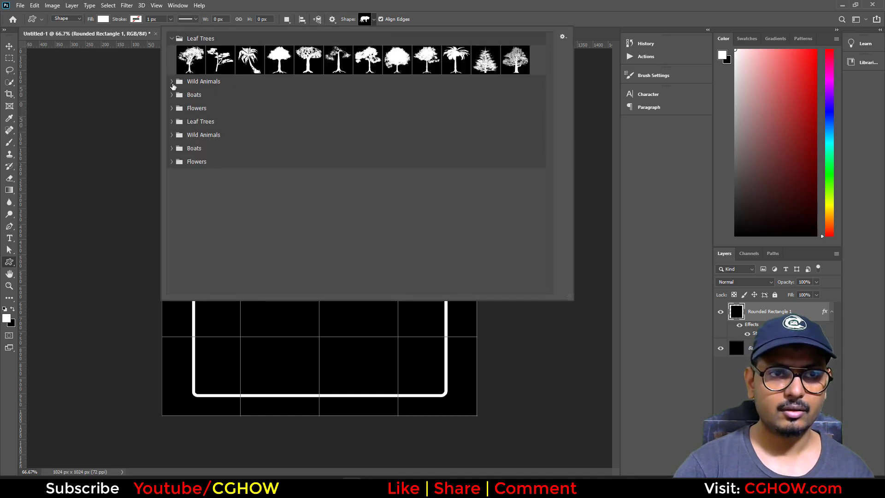
left_click(172, 82)
left_click(563, 37)
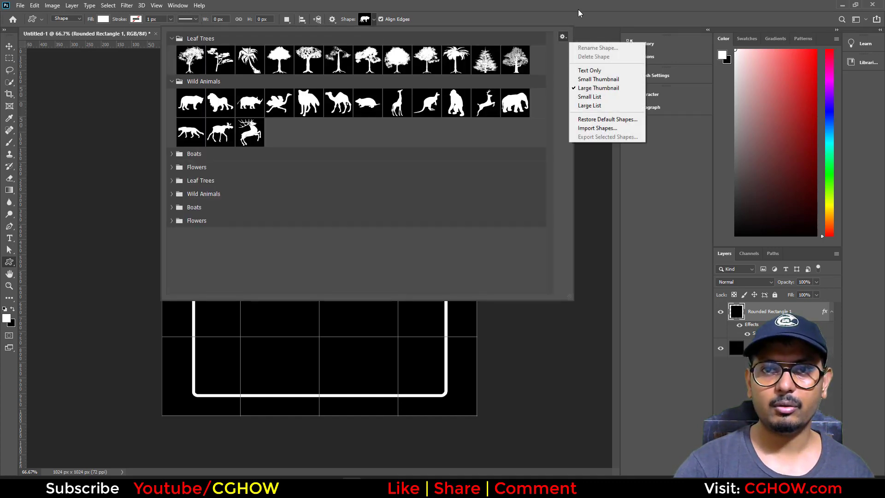
Add an empty layer above the rounded rectangle, and hide the rounded rectangle layer and the grid.
left_click(621, 93)
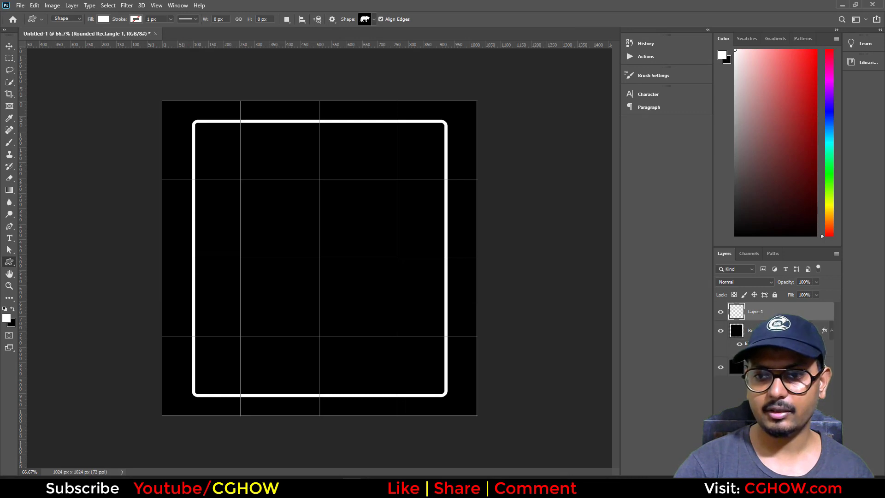
left_click(721, 330)
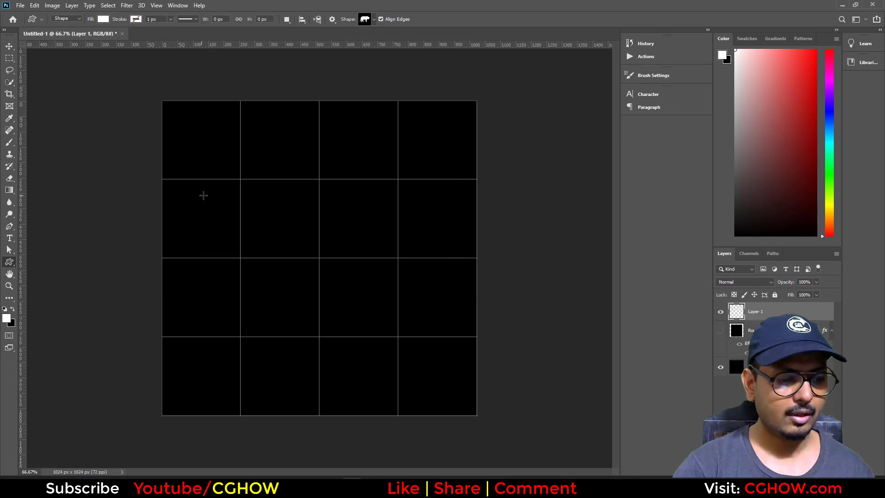
key("ctrl+apostrophe")
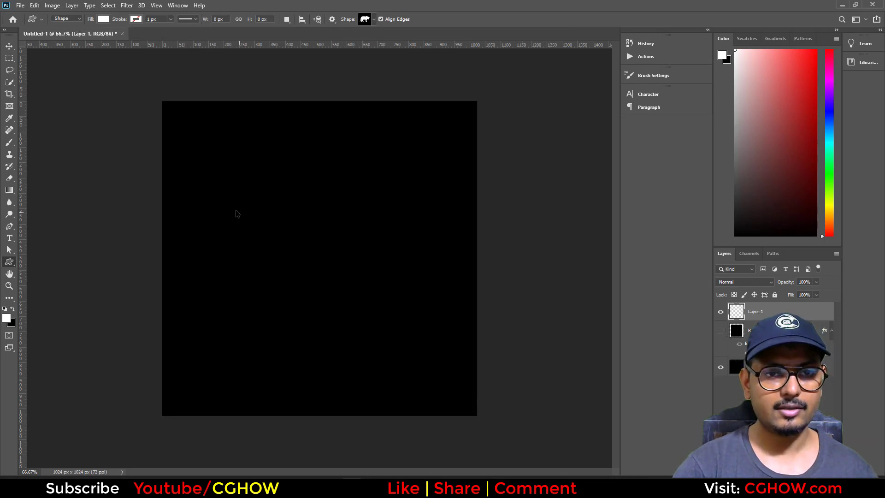
Set the Brush tool to 34% smoothing and apply Dual Axis symmetry centred on the canvas at its default size.
left_click(9, 142)
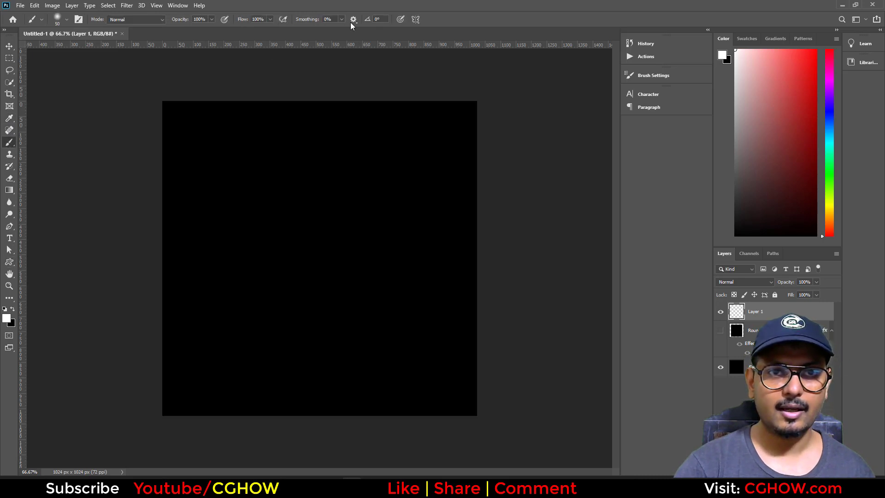
left_click_drag(307, 21, 325, 21)
left_click(415, 19)
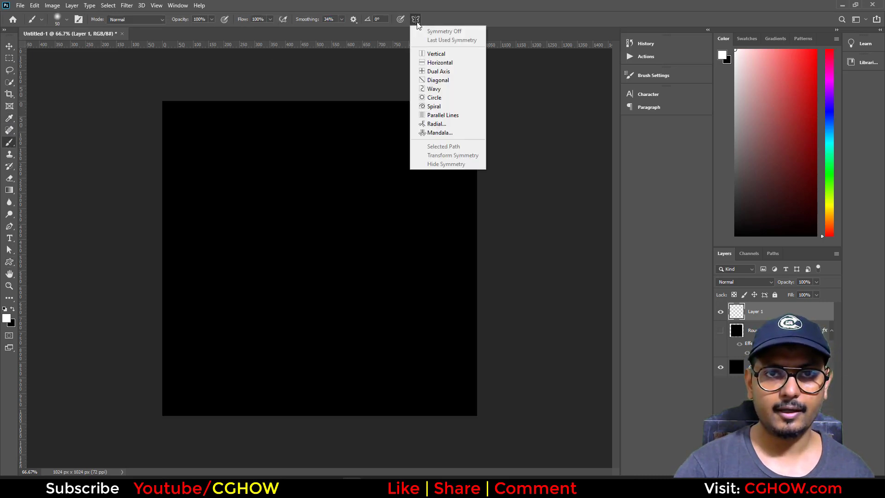
left_click(438, 71)
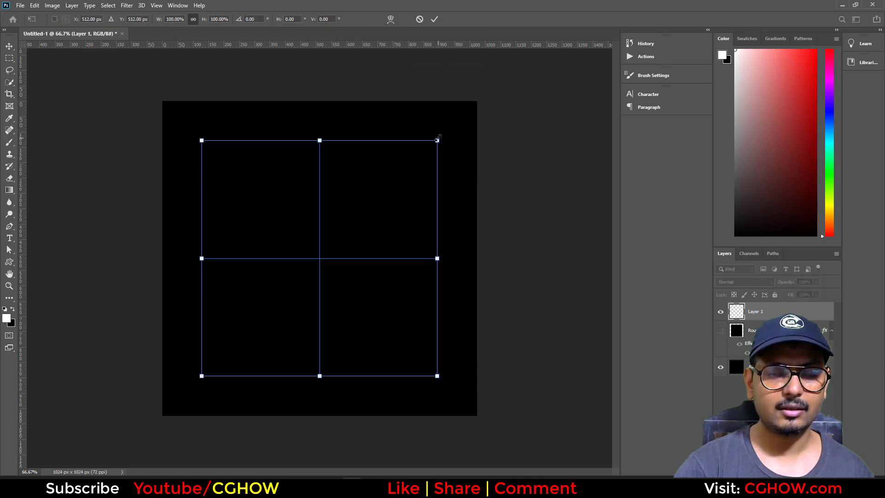
left_click_drag(437, 138, 461, 127)
key("ctrl+z")
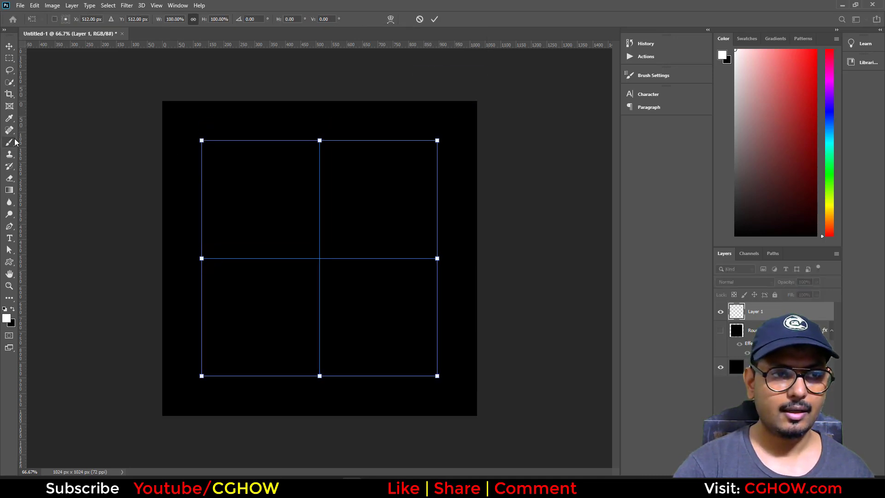
left_click(15, 141)
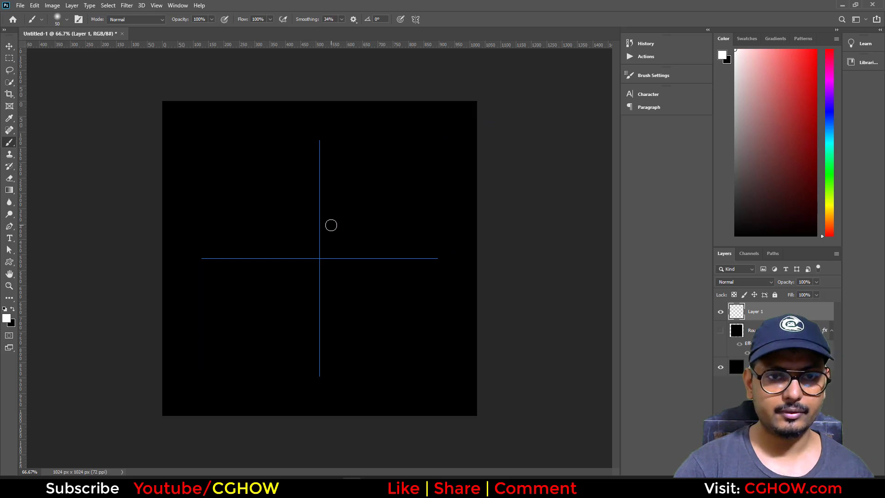
Set the brush to 100% hardness and reduce its size to 1 px.
key("bracketleft")
right_click(357, 186)
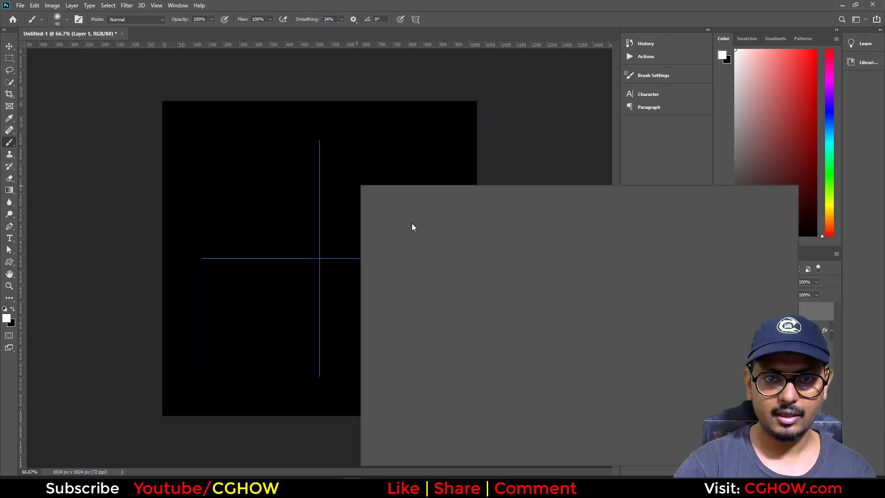
left_click_drag(408, 230, 507, 231)
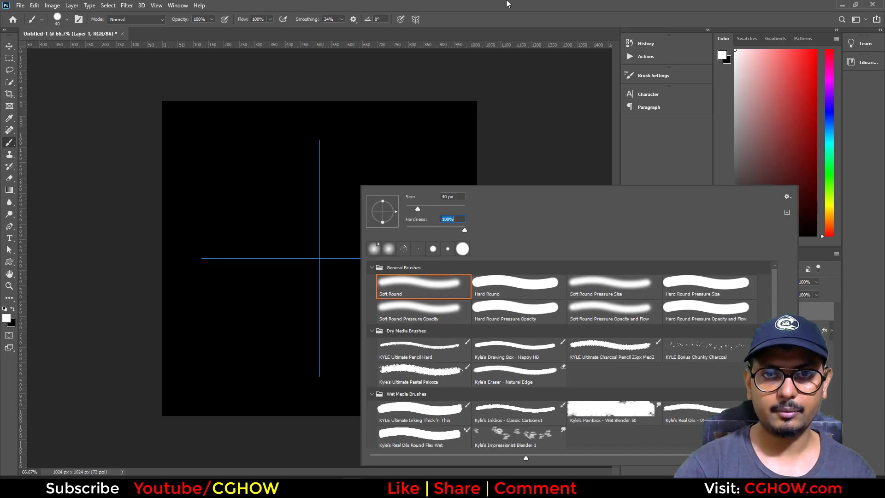
key("Return")
key("bracketleft")
key("bracketleft")
Paint a thin white ornamental emblem with mirrored strokes: wavy inner outline, rounded outer outline, central curls and small arcs inside the outlines.
mouse_move(326, 160)
left_mouse_down()
mouse_move(362, 176)
mouse_move(379, 205)
mouse_move(370, 223)
mouse_move(405, 242)
mouse_move(365, 241)
mouse_move(334, 260)
left_mouse_up()
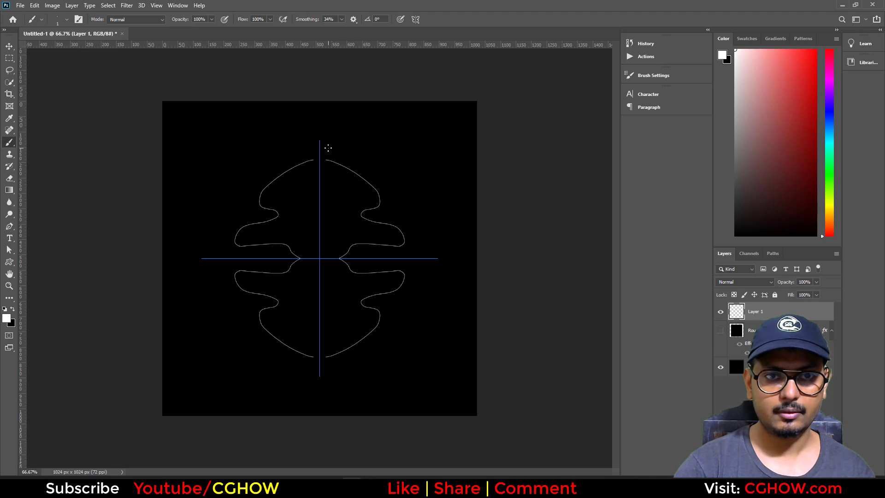
mouse_move(328, 148)
left_mouse_down()
mouse_move(375, 172)
mouse_move(416, 209)
mouse_move(430, 239)
left_mouse_up()
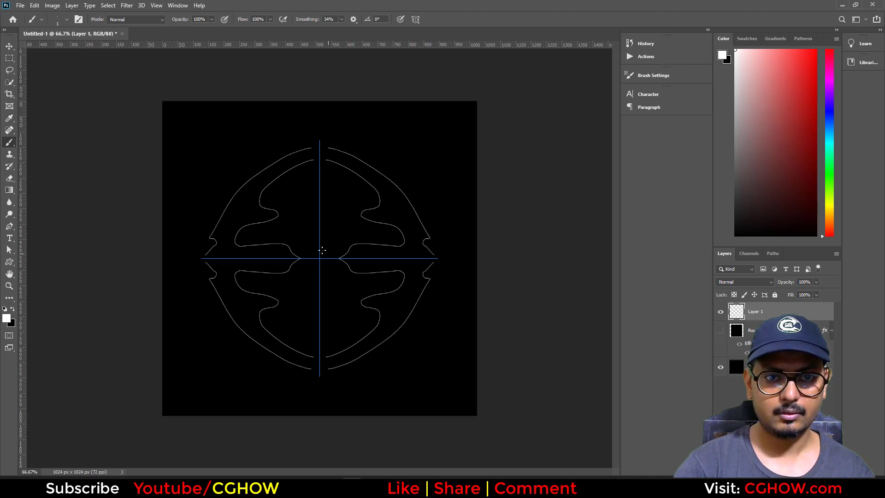
mouse_move(328, 196)
left_mouse_down()
mouse_move(341, 226)
mouse_move(320, 245)
left_mouse_up()
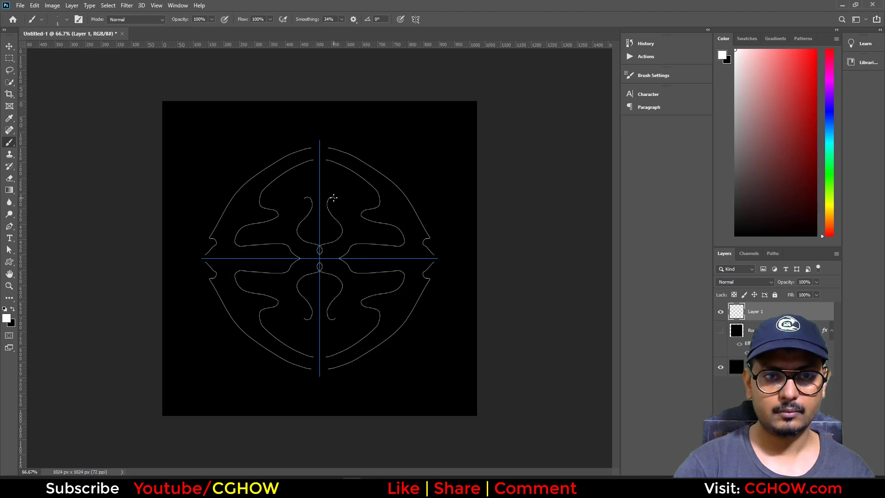
left_click_drag(339, 196, 332, 174)
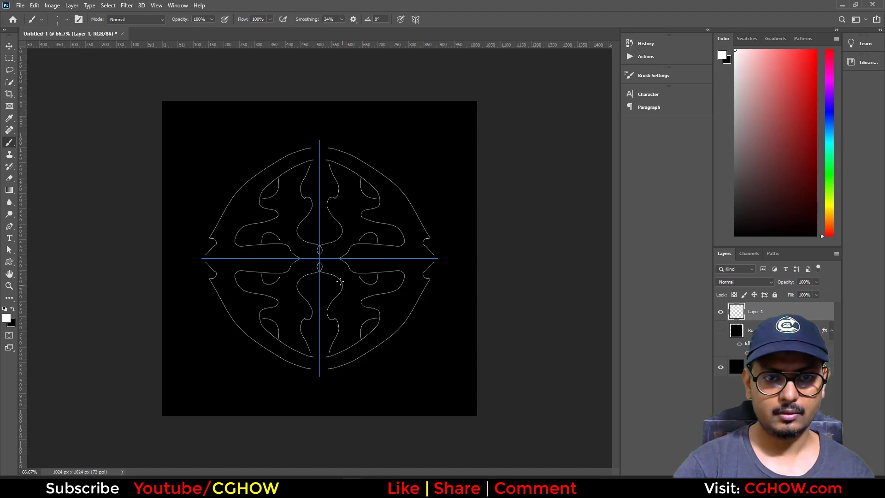
left_click_drag(335, 279, 335, 299)
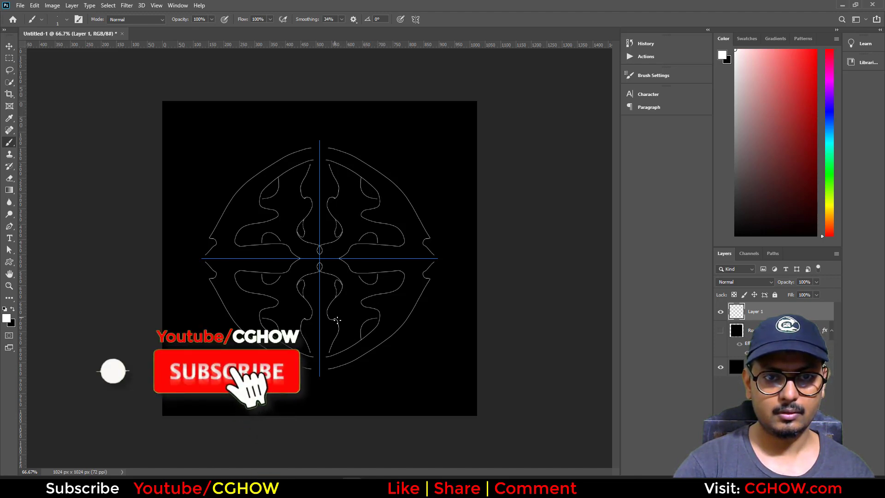
mouse_move(418, 297)
left_mouse_down()
mouse_move(397, 301)
mouse_move(390, 337)
left_mouse_up()
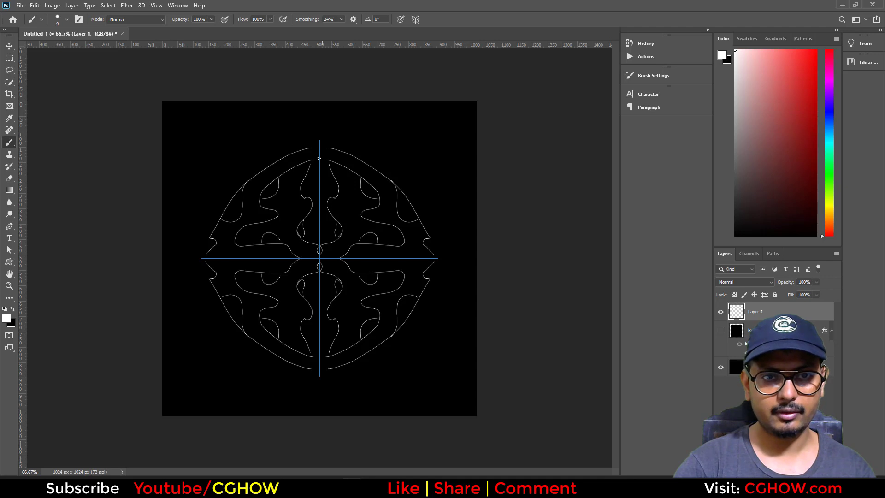
Retrace the emblem with thicker mirrored white strokes, using a 9 px brush for the outlines and 7 px and 6 px for the inner details.
mouse_move(309, 148)
left_mouse_down()
mouse_move(272, 162)
mouse_move(229, 201)
mouse_move(204, 260)
left_mouse_up()
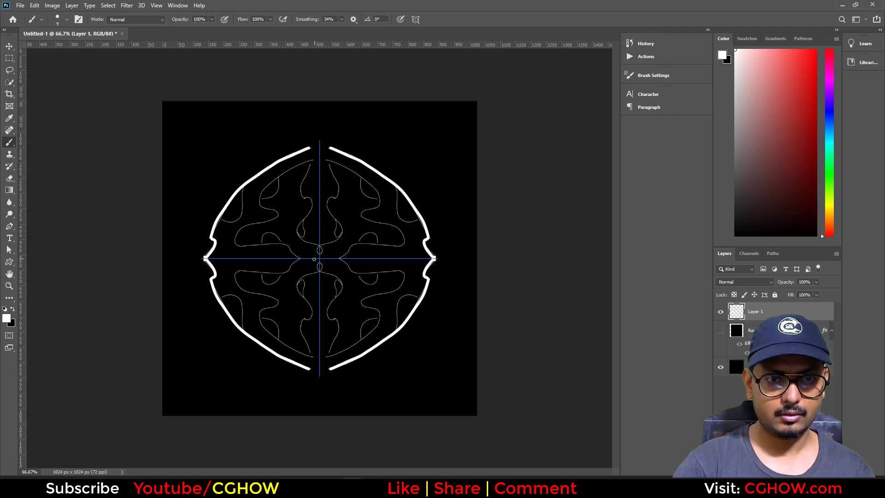
mouse_move(323, 258)
left_mouse_down()
mouse_move(396, 247)
mouse_move(403, 236)
mouse_move(367, 216)
mouse_move(376, 192)
mouse_move(320, 159)
left_mouse_up()
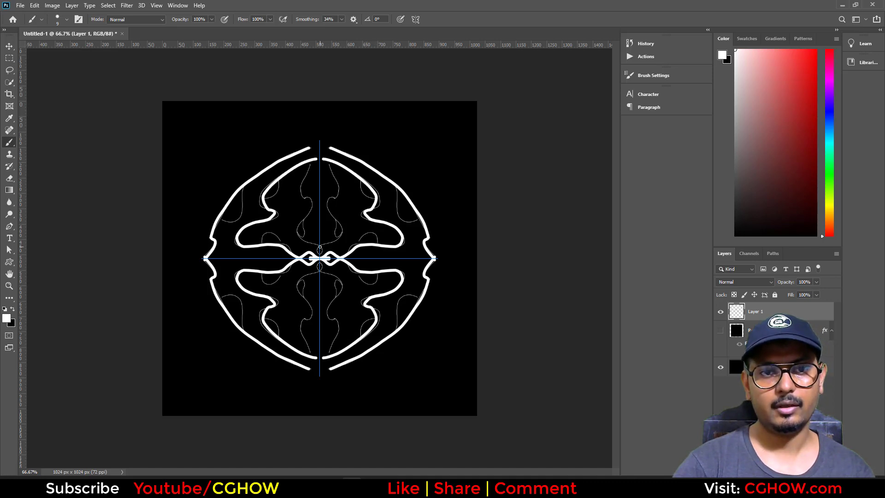
key("bracketleft")
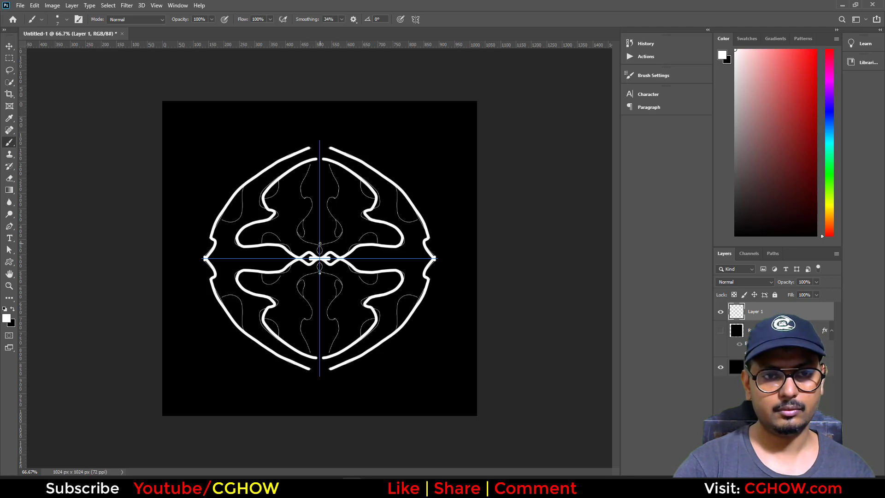
mouse_move(329, 243)
left_mouse_down()
mouse_move(341, 234)
mouse_move(333, 231)
left_mouse_up()
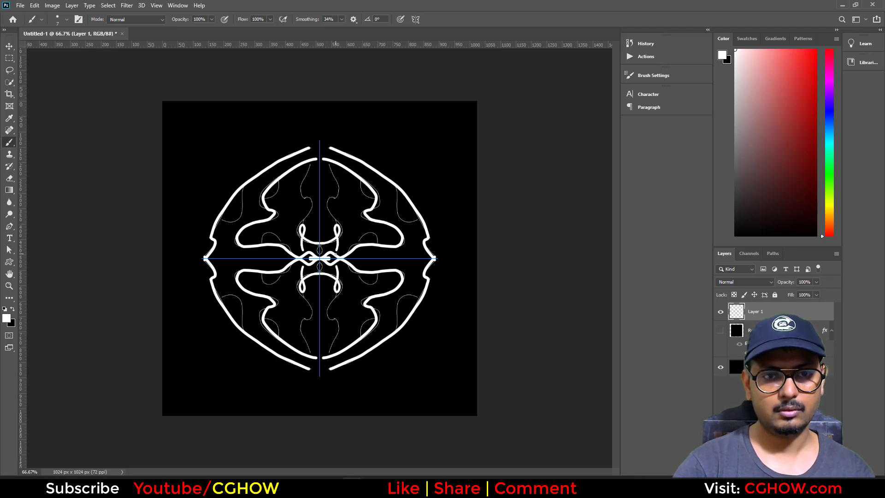
key("ctrl+z")
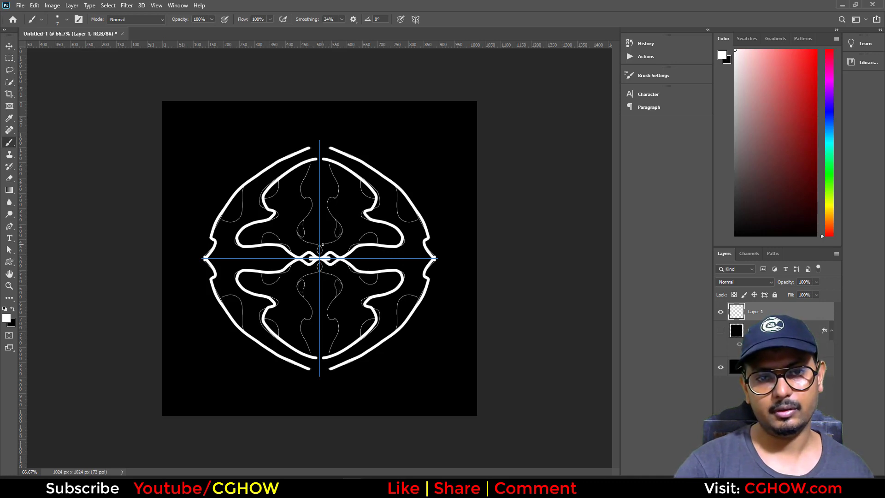
mouse_move(318, 252)
left_mouse_down()
mouse_move(342, 234)
mouse_move(330, 208)
mouse_move(333, 171)
mouse_move(319, 158)
left_mouse_up()
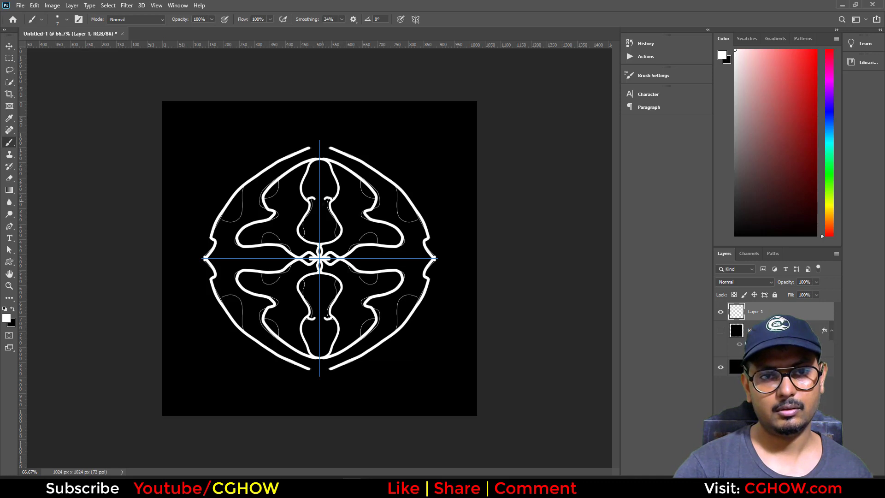
left_click_drag(330, 199, 336, 238)
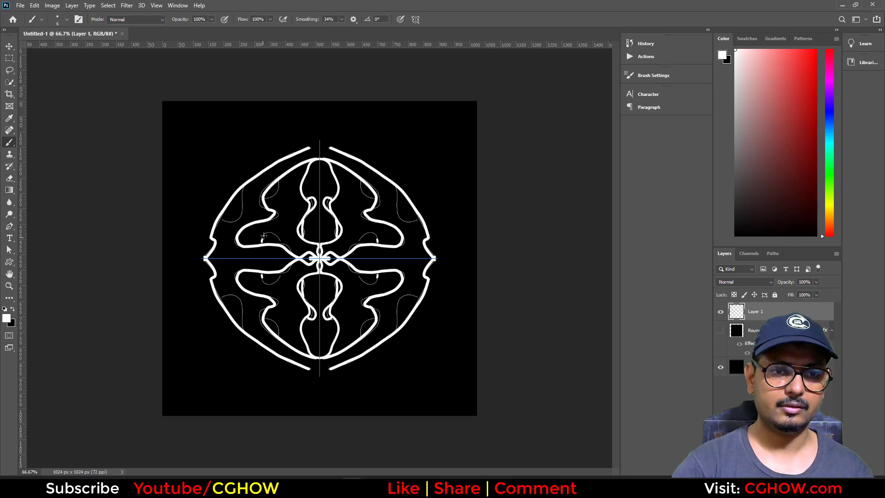
mouse_move(262, 242)
left_mouse_down()
mouse_move(269, 236)
mouse_move(285, 249)
left_mouse_up()
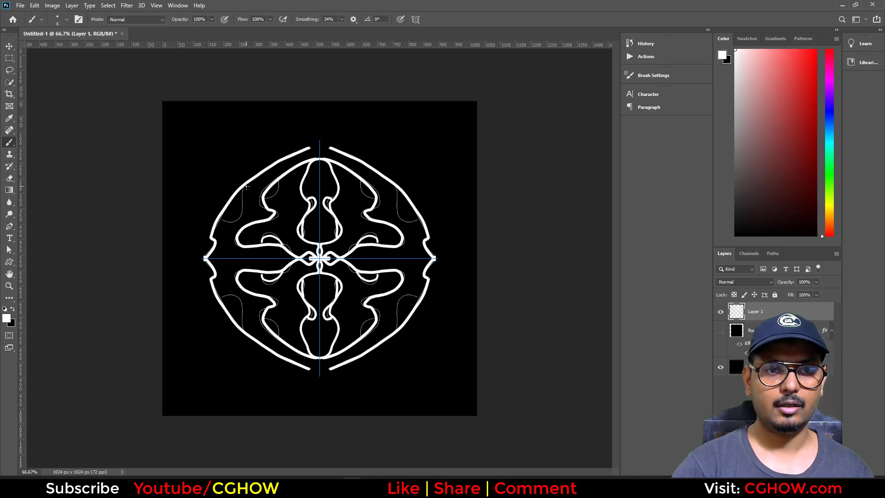
mouse_move(240, 187)
left_mouse_down()
mouse_move(240, 211)
mouse_move(221, 222)
left_mouse_up()
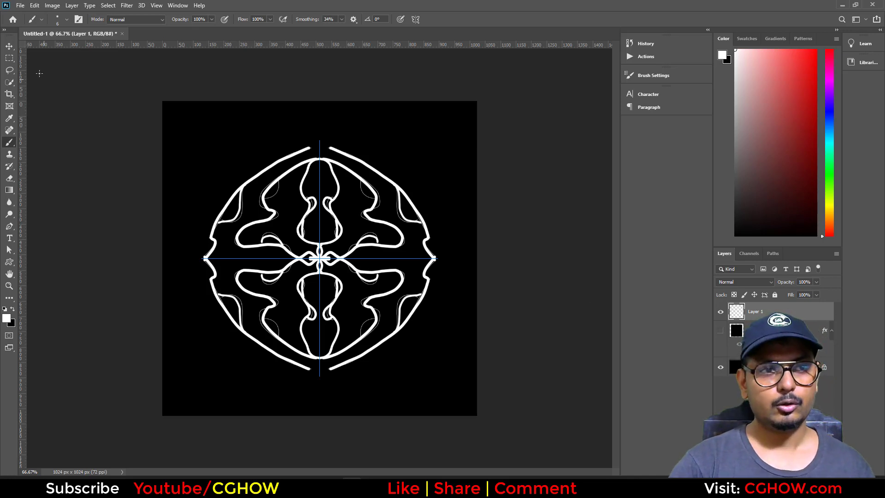
Show the rounded rectangle layer, scale the emblem to about 75%, and centre it in the upper part of the frame.
key("v")
left_click(719, 331)
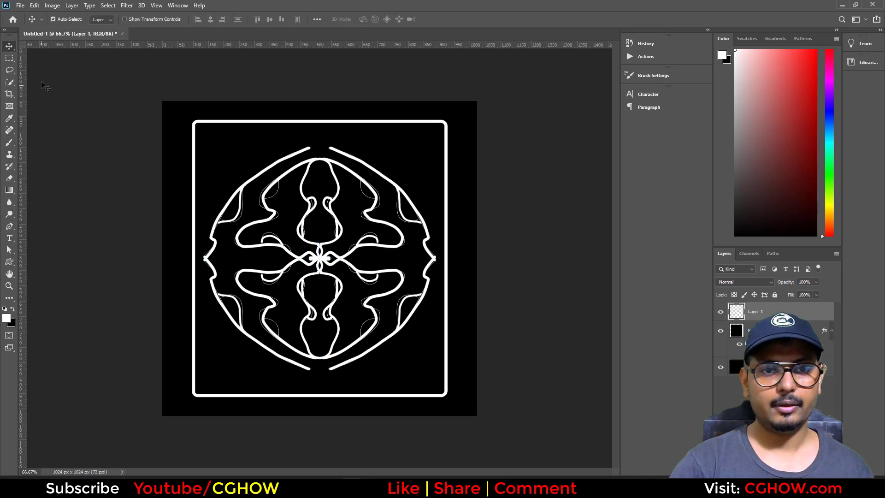
key("ctrl+t")
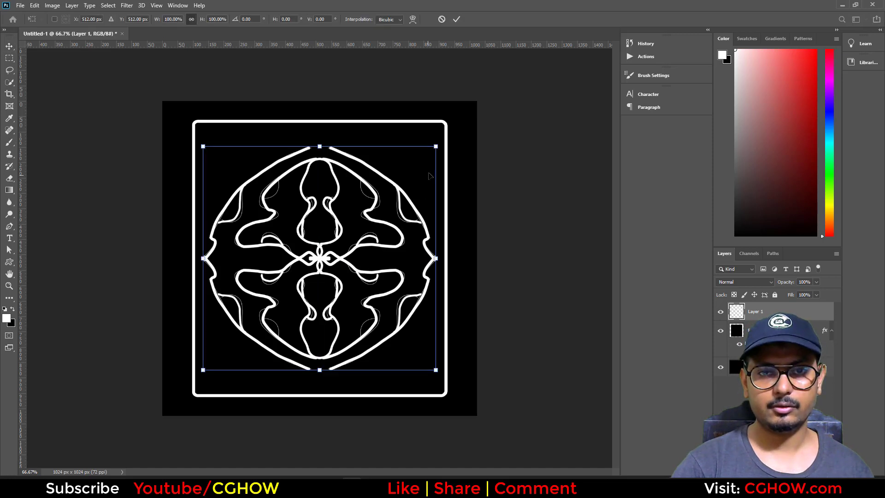
left_click_drag(435, 147, 378, 202)
left_click_drag(316, 283, 347, 213)
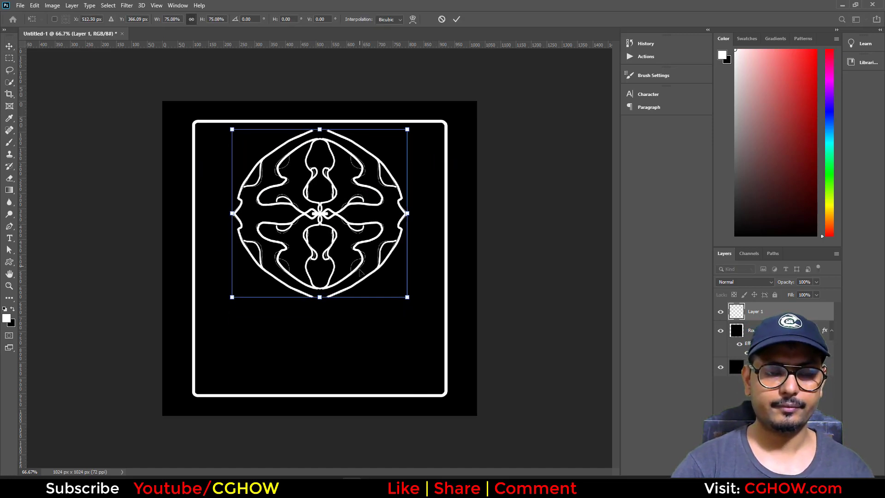
key("Return")
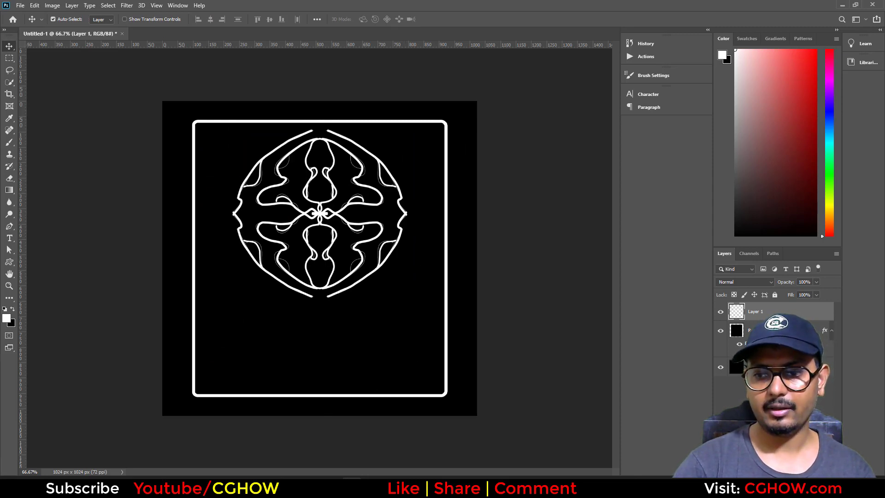
Add an empty layer and give the brush a Vertical symmetry axis reaching from just above the frame to the canvas's lower edge.
key("ctrl+shift+alt+n")
left_click(9, 142)
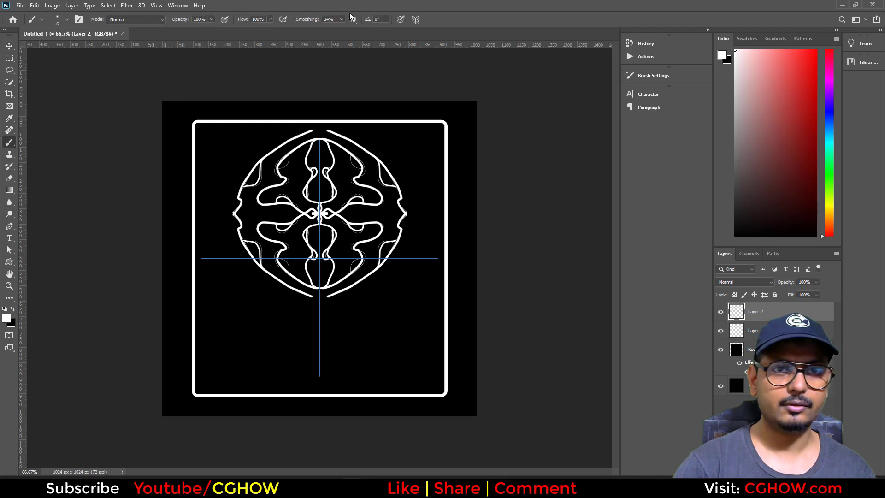
left_click(415, 21)
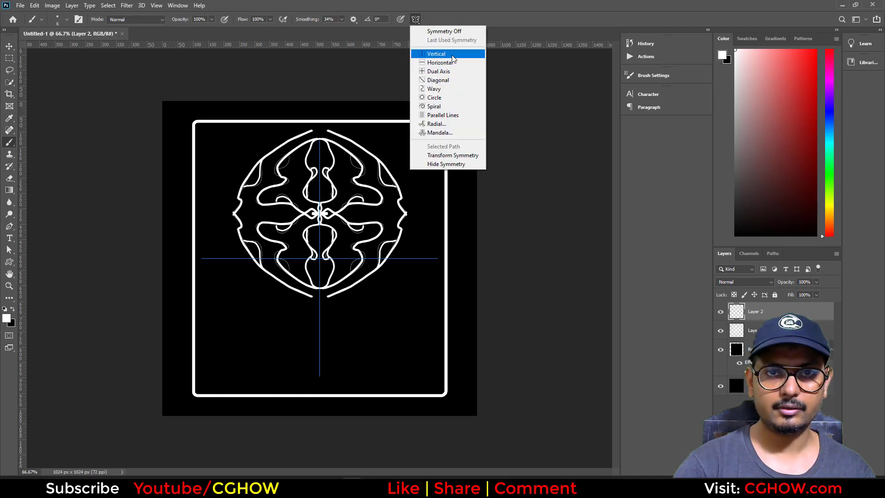
left_click(430, 53)
left_click_drag(319, 140, 319, 116)
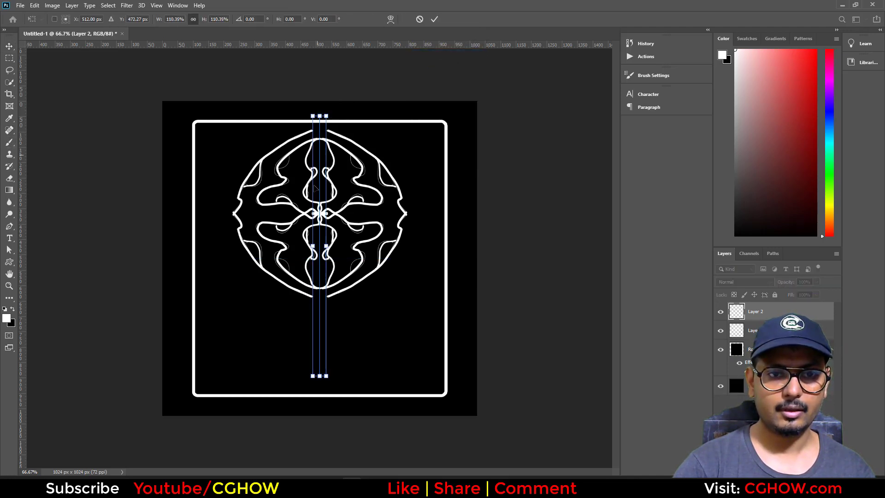
left_click_drag(318, 376, 311, 410)
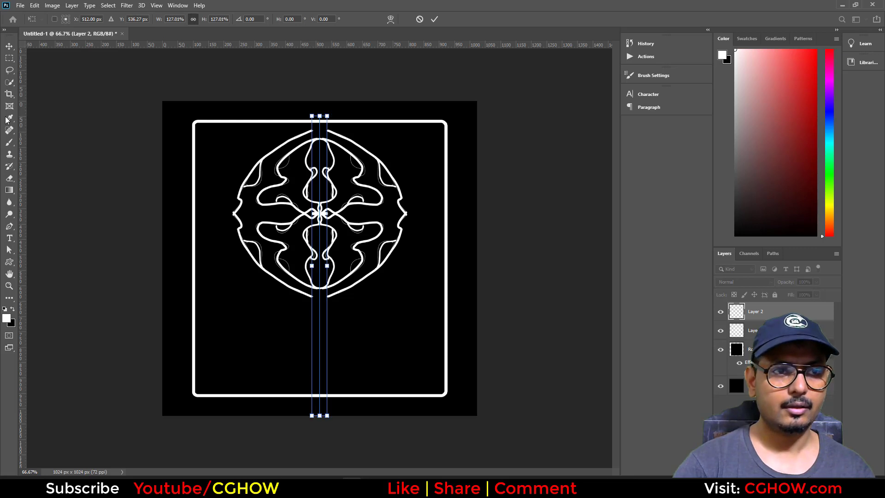
left_click(9, 142)
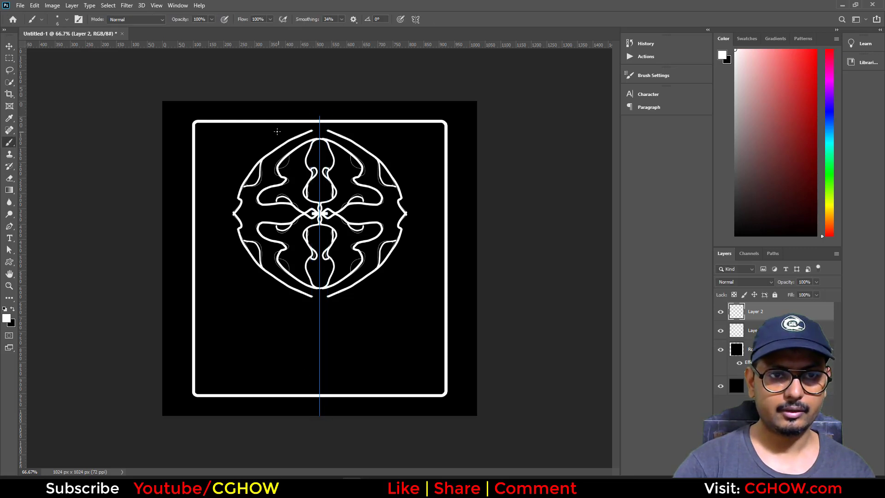
Paint a mirrored contour around the emblem down to the frame's lower edge, and thin rounded triangles in the frame's upper corners.
mouse_move(276, 131)
left_mouse_down()
mouse_move(229, 156)
mouse_move(215, 213)
mouse_move(235, 270)
mouse_move(278, 311)
mouse_move(289, 383)
left_mouse_up()
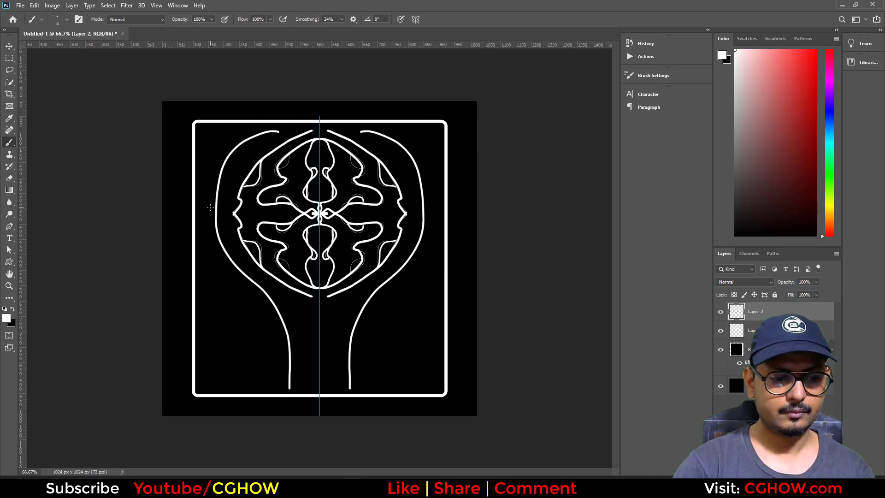
mouse_move(230, 132)
left_mouse_down()
mouse_move(204, 159)
mouse_move(205, 217)
mouse_move(227, 308)
mouse_move(248, 340)
left_mouse_up()
key("ctrl+z")
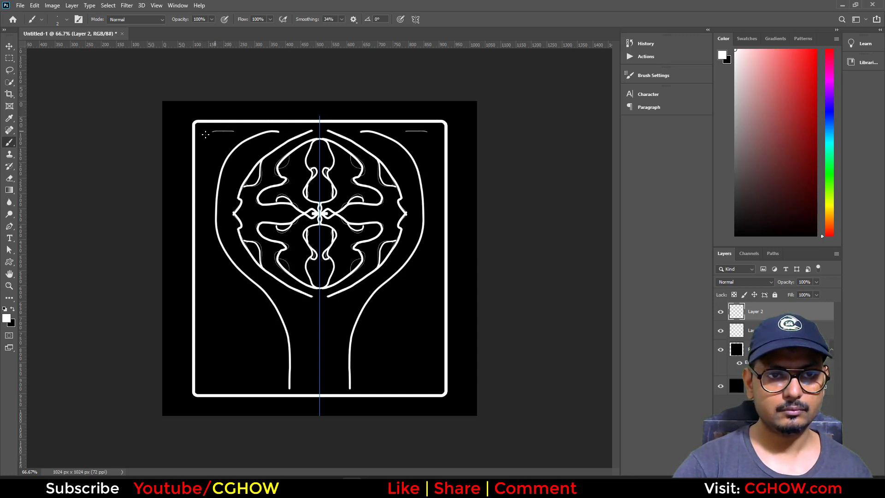
left_click_drag(206, 134, 206, 172)
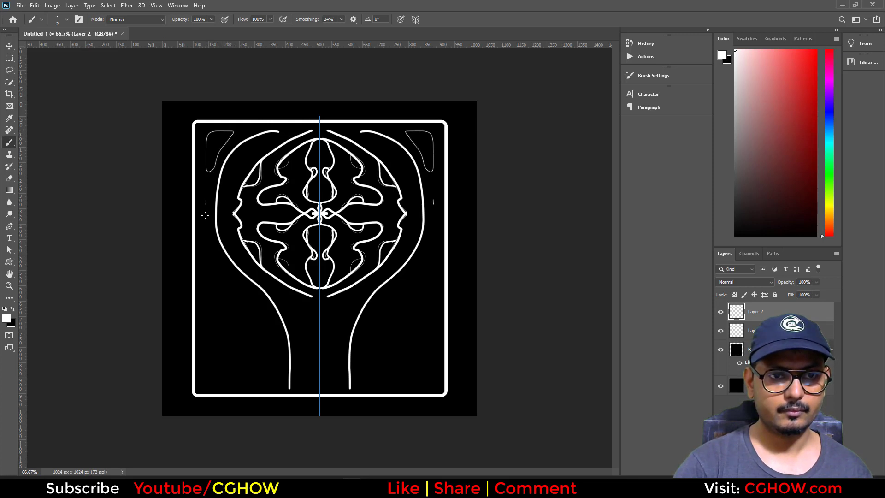
mouse_move(205, 215)
left_mouse_down()
mouse_move(231, 302)
mouse_move(230, 361)
mouse_move(211, 385)
mouse_move(201, 363)
mouse_move(206, 290)
left_mouse_up()
left_click_drag(202, 258, 199, 223)
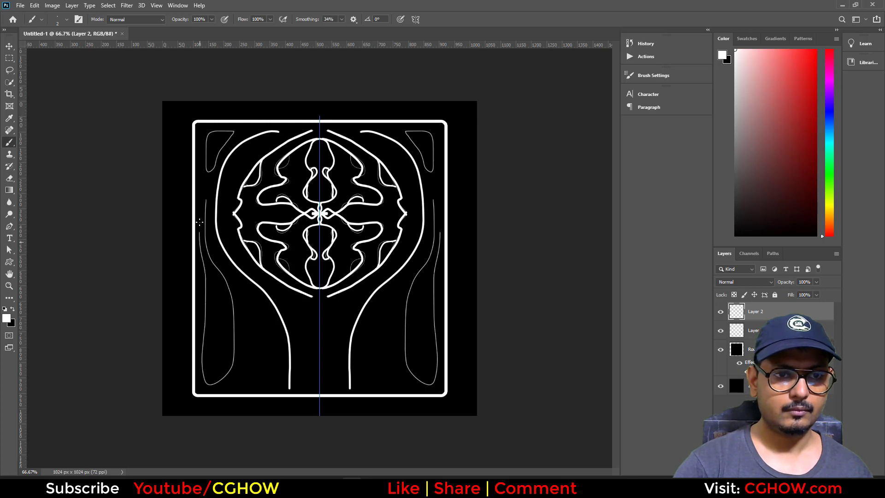
key("ctrl+z")
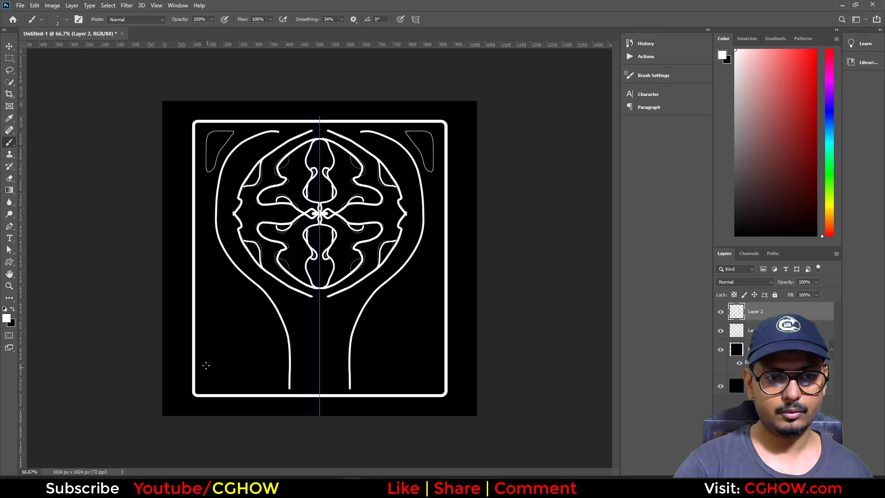
Paint mirrored ornaments in the frame's lower half: wavy curves, corner arcs, leaf shapes along the sides and a pointed motif at the centre.
mouse_move(218, 340)
left_mouse_down()
mouse_move(237, 313)
mouse_move(272, 362)
left_mouse_up()
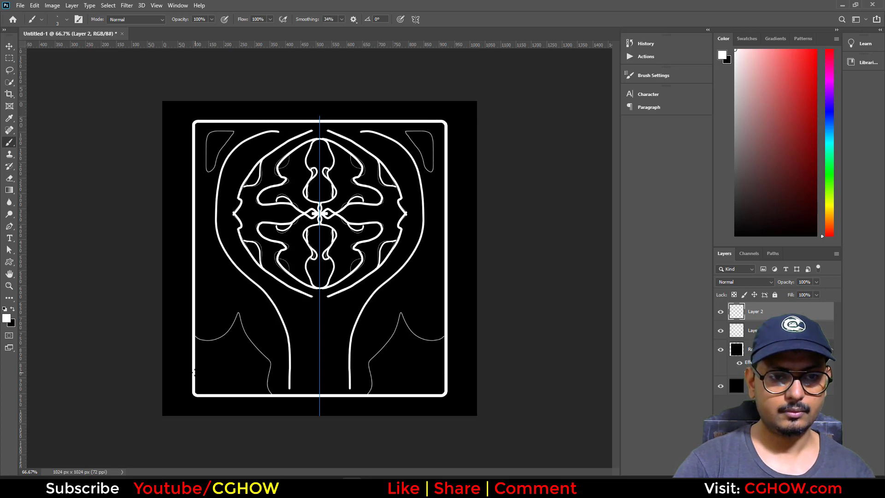
left_click_drag(194, 371, 205, 358)
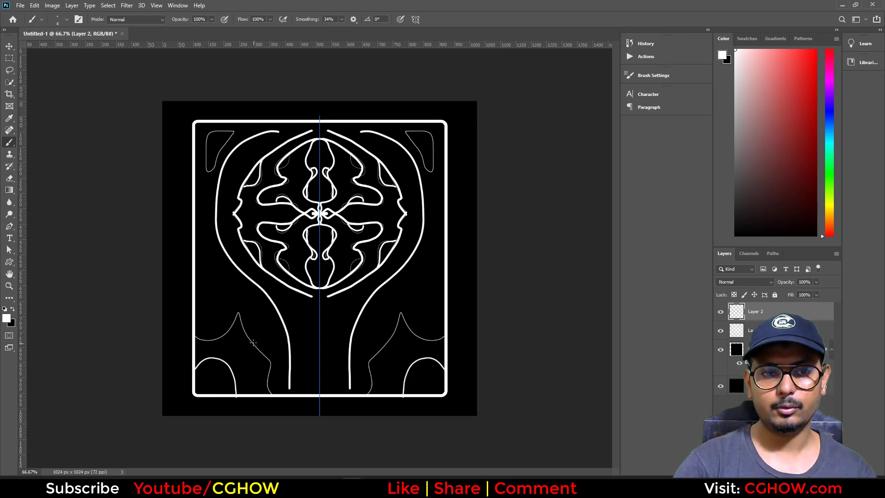
left_click_drag(251, 329, 265, 291)
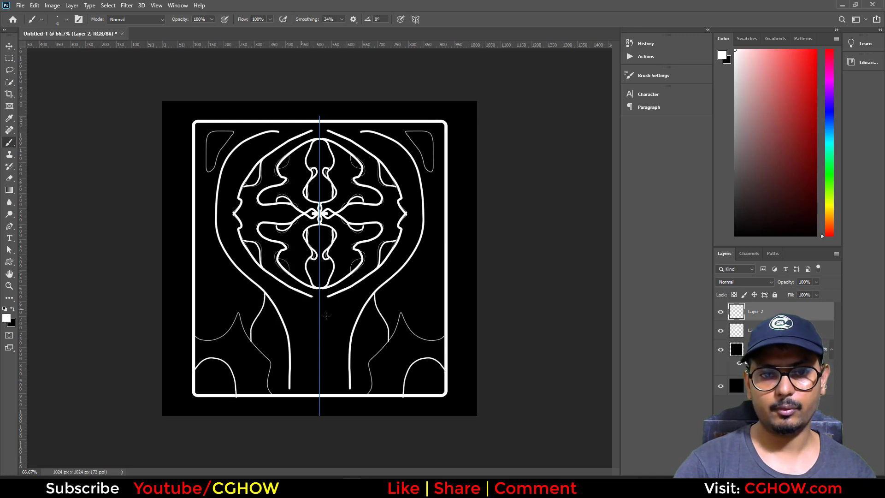
left_click_drag(414, 255, 435, 291)
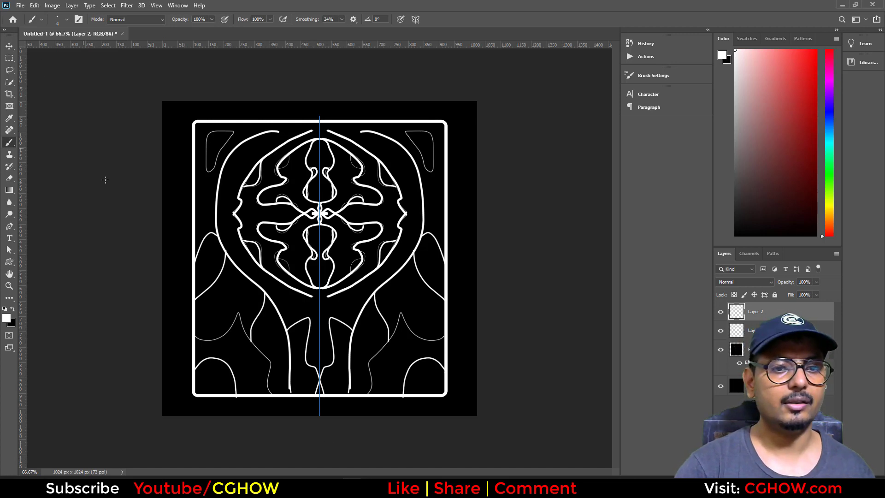
Save the image on the Softwares & Others (D:) drive as T_Card in Targa format with 24 bits/pixel.
left_click(9, 47)
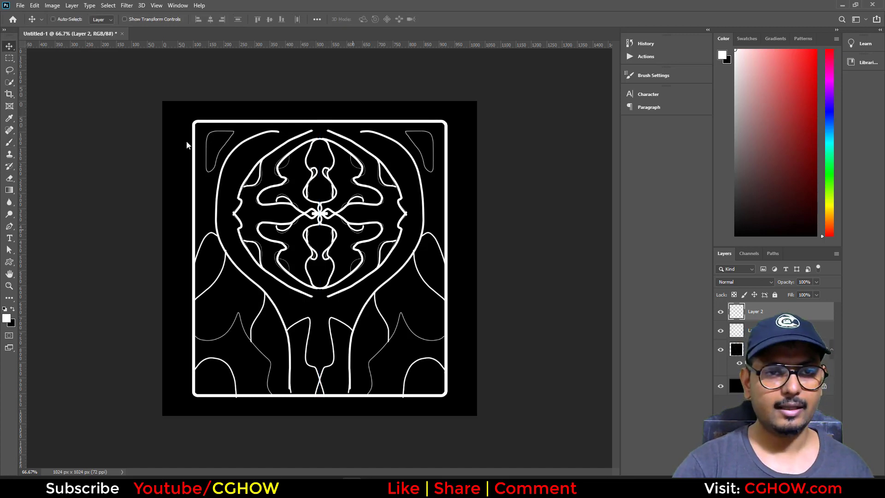
key("ctrl+s")
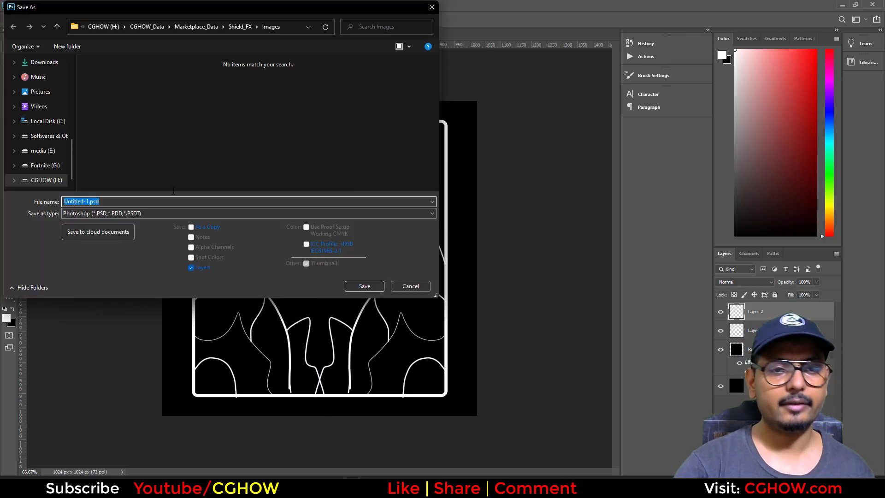
left_click(48, 137)
left_click(113, 203)
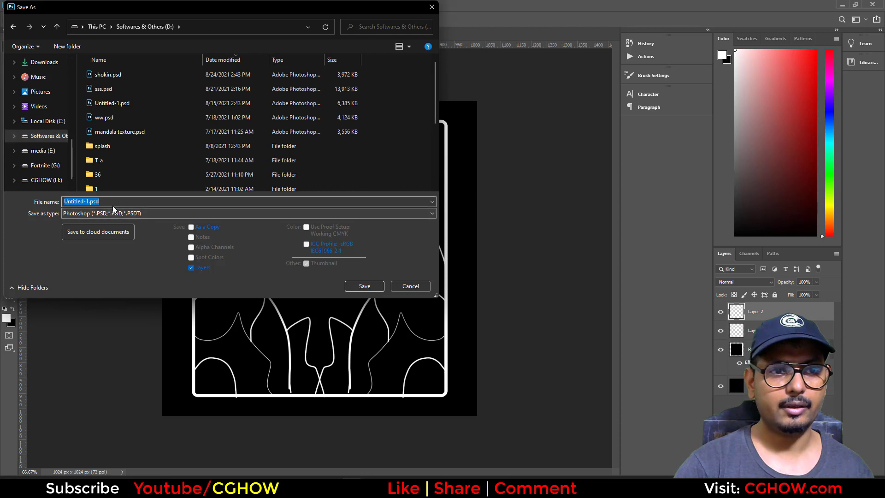
type("T_Card")
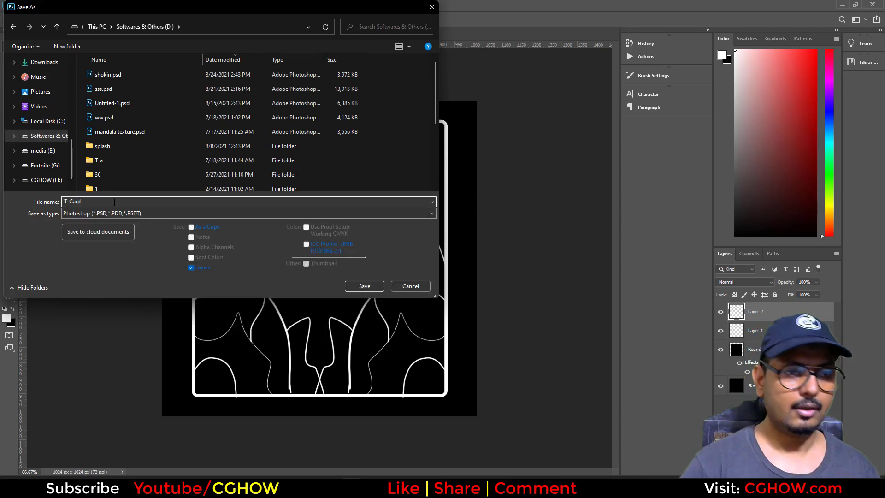
left_click(108, 214)
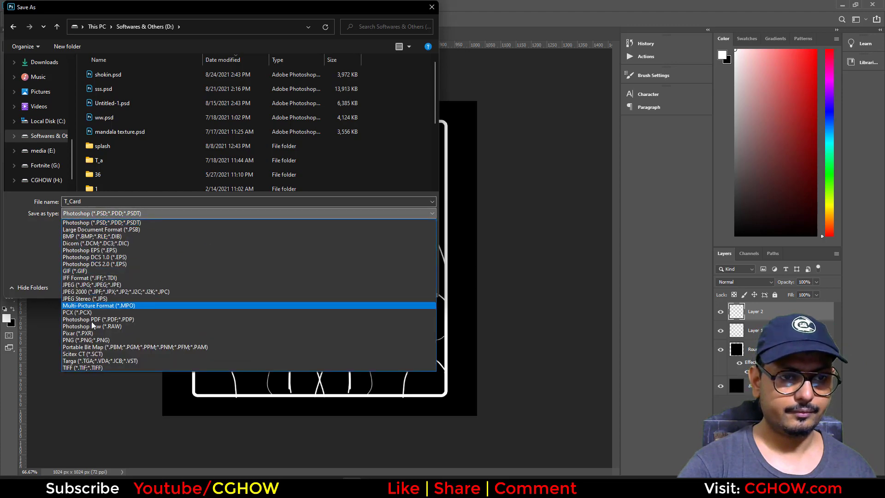
left_click(108, 360)
left_click(363, 286)
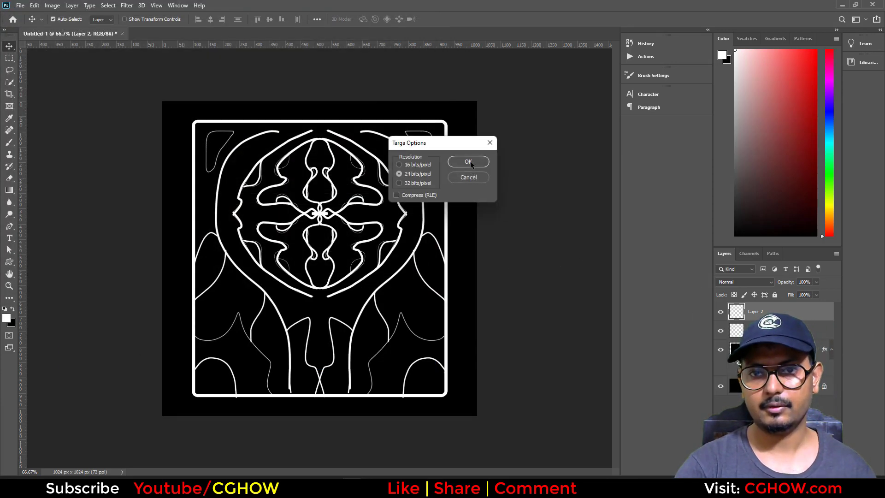
left_click(468, 162)
Switch to Unreal Engine and import T_Card from the Softwares & Others (D:) drive into the texture folder.
left_click(840, 5)
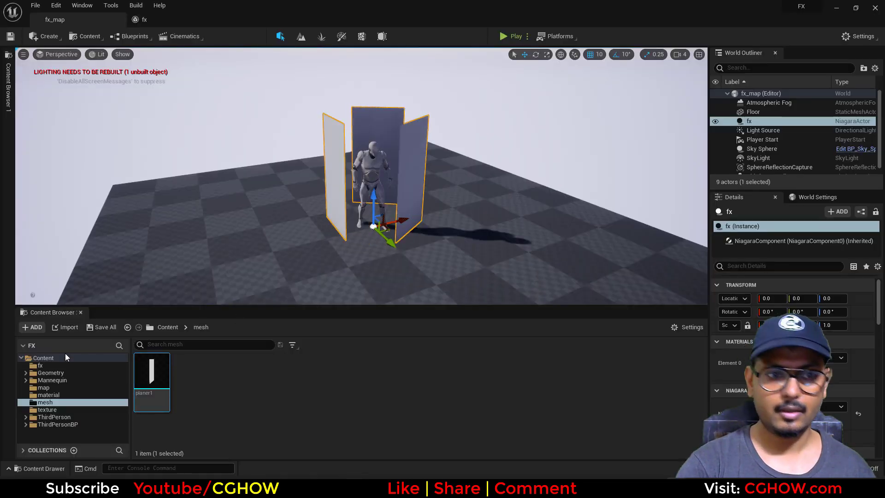
left_click(47, 409)
right_click(223, 382)
left_click(267, 133)
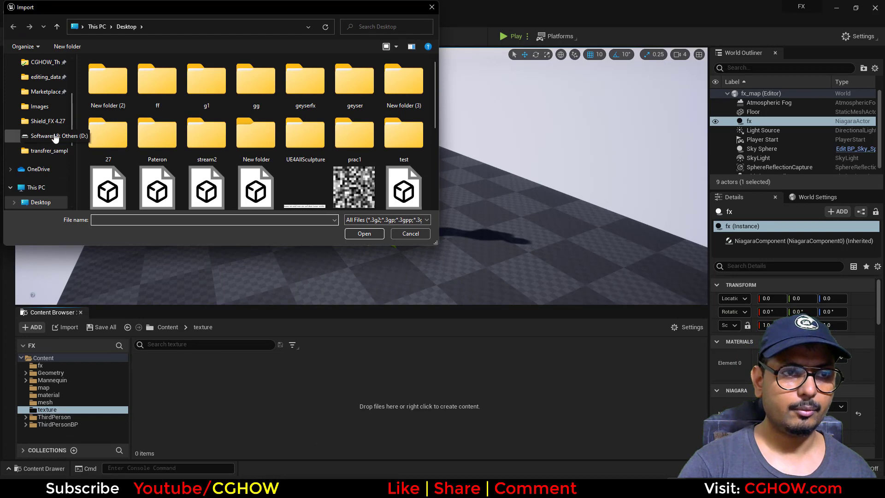
left_click(54, 135)
double_click(115, 80)
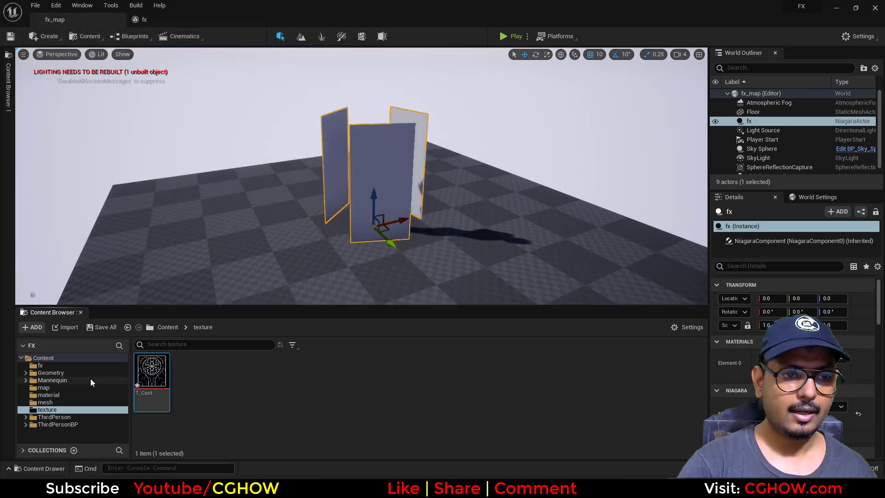
Open the m_card material and add T_Card to its graph as a Texture Sample.
left_click(48, 395)
double_click(164, 372)
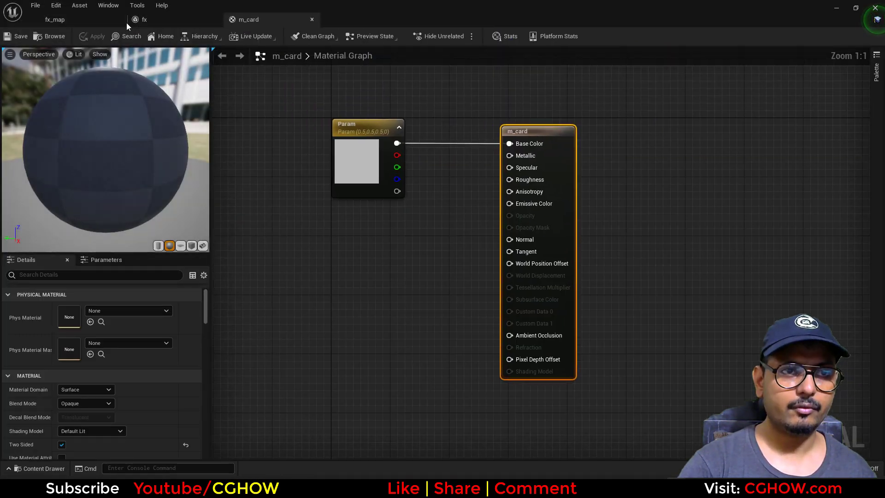
left_click(90, 23)
left_click(48, 402)
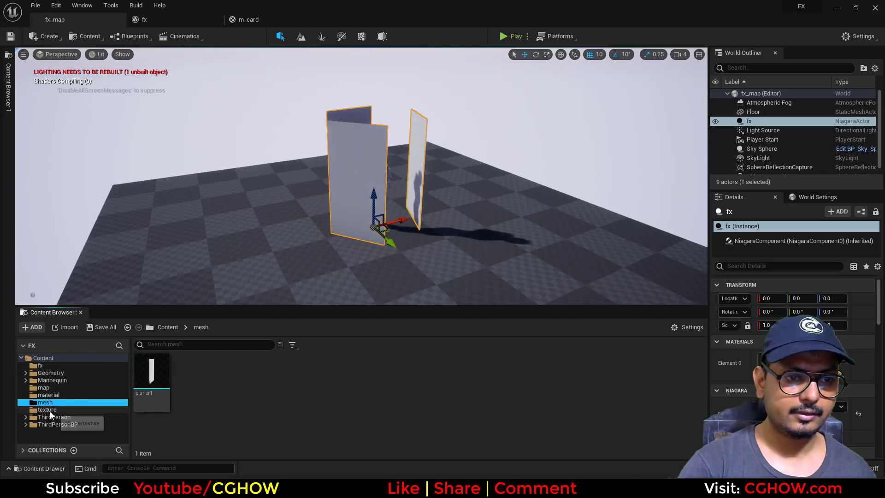
left_click(47, 409)
left_click_drag(151, 371, 285, 239)
right_click_drag(295, 291, 406, 312)
Set the m_card material's blend mode to Translucent and its shading model to Unlit.
left_click(681, 149)
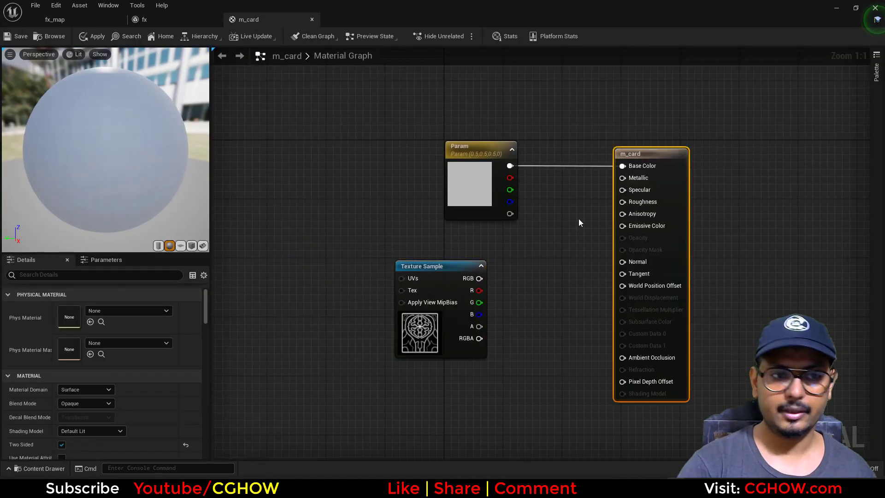
left_click(93, 403)
left_click(79, 430)
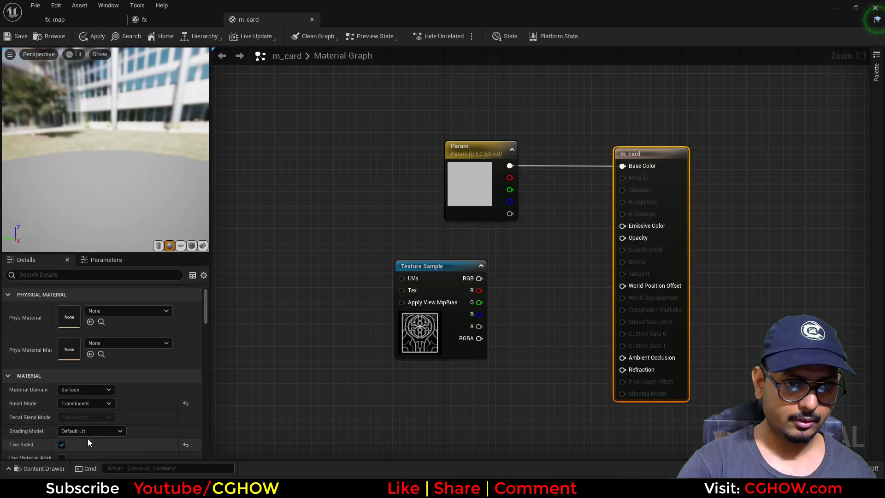
left_click(88, 431)
left_click(66, 316)
left_click(298, 274)
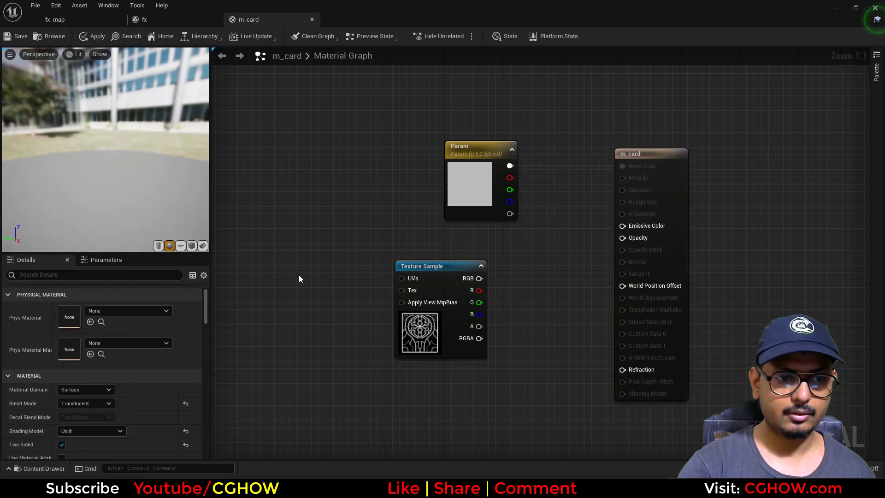
Add a Particle Color node, connect its color output to Emissive Color and remove the Param node.
right_click(330, 181)
type("par")
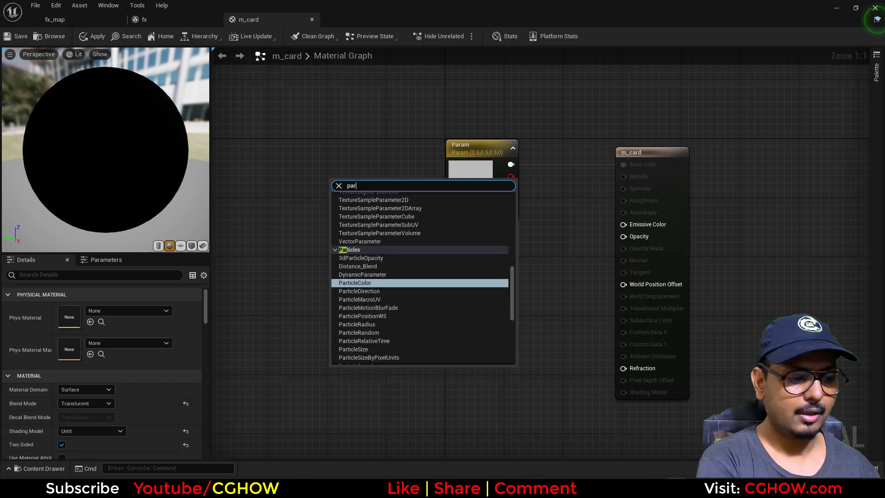
type("ticle col")
key("Return")
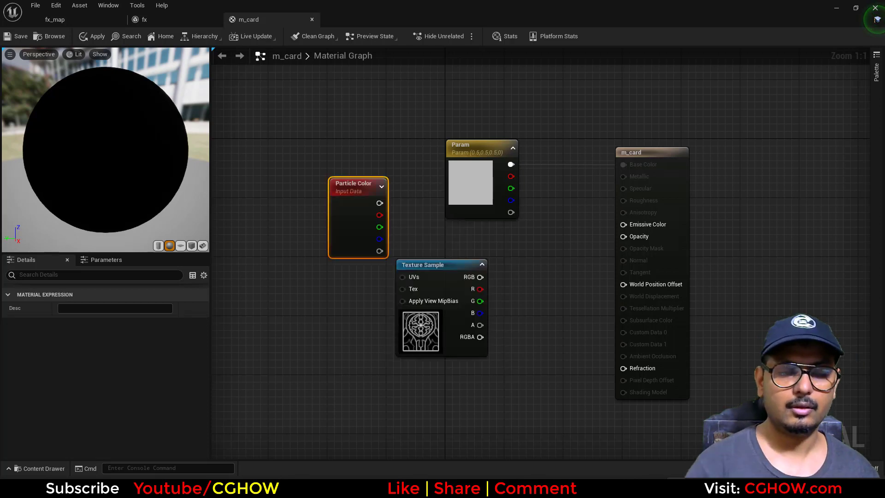
left_click_drag(379, 203, 655, 225)
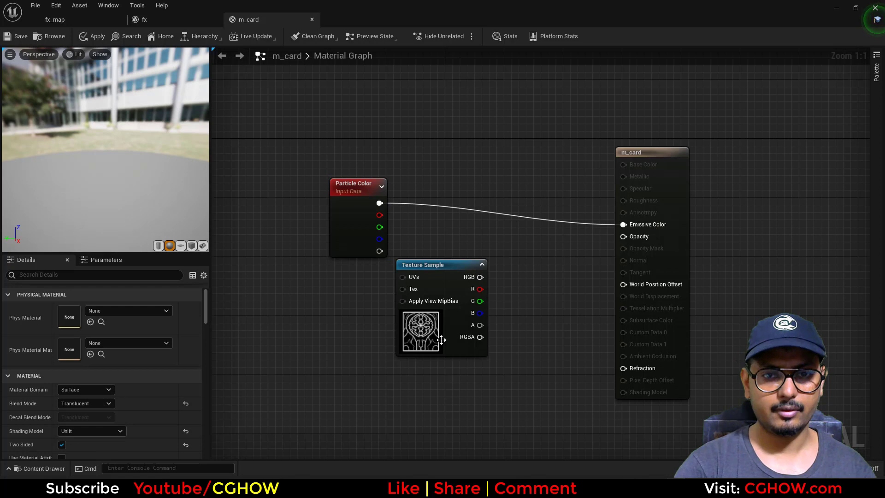
Multiply the Particle Color alpha by the texture's R channel into Opacity, preview the material on a plane and save it.
left_click_drag(447, 328, 409, 342)
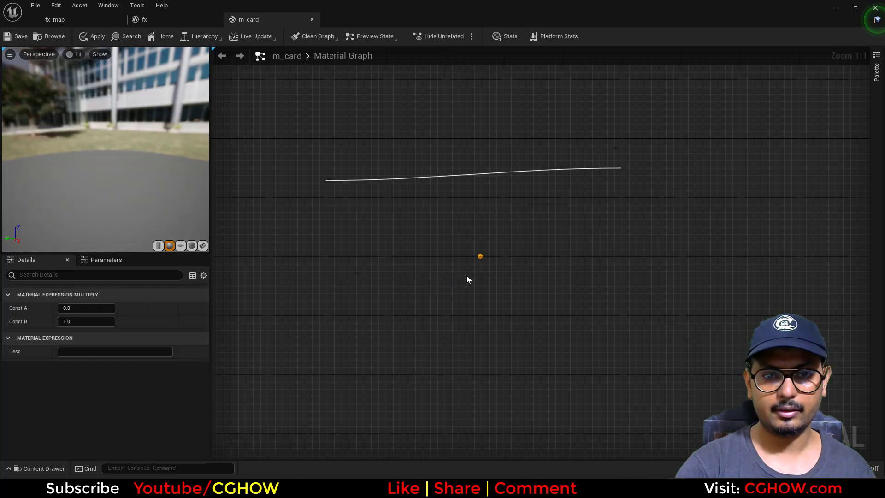
left_click_drag(441, 302, 467, 304)
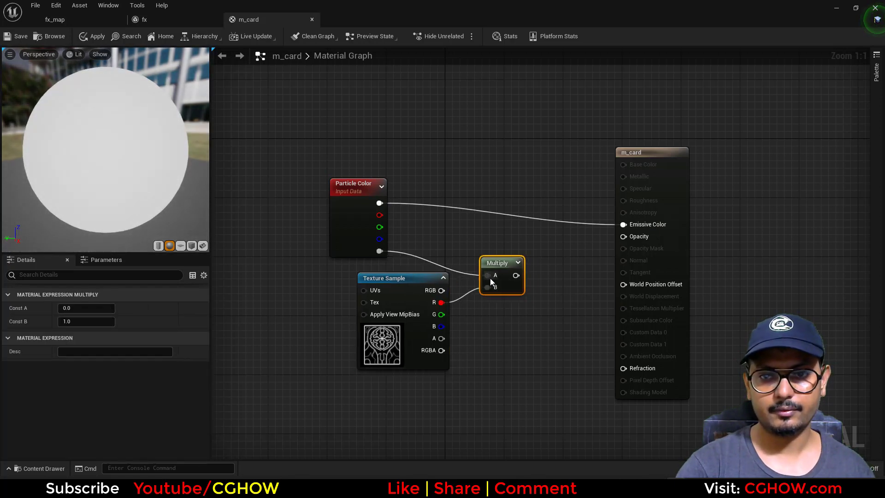
left_click_drag(517, 275, 623, 236)
left_click(180, 246)
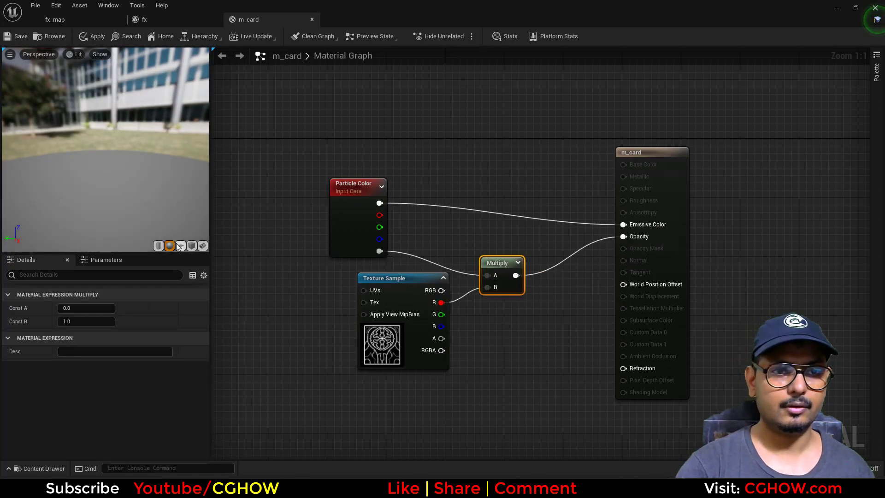
left_click_drag(17, 68, 28, 70)
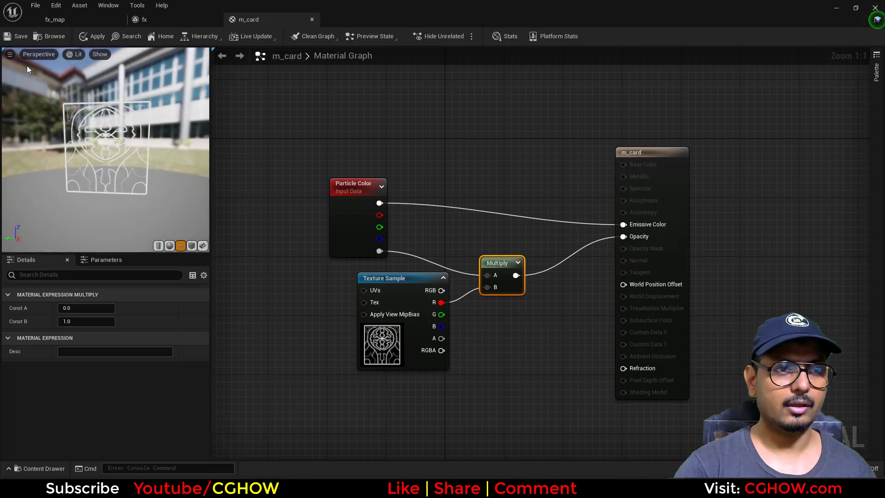
left_click(18, 37)
Examine how the card texture appears on the rotating meshes in the fx_map level.
left_click(154, 21)
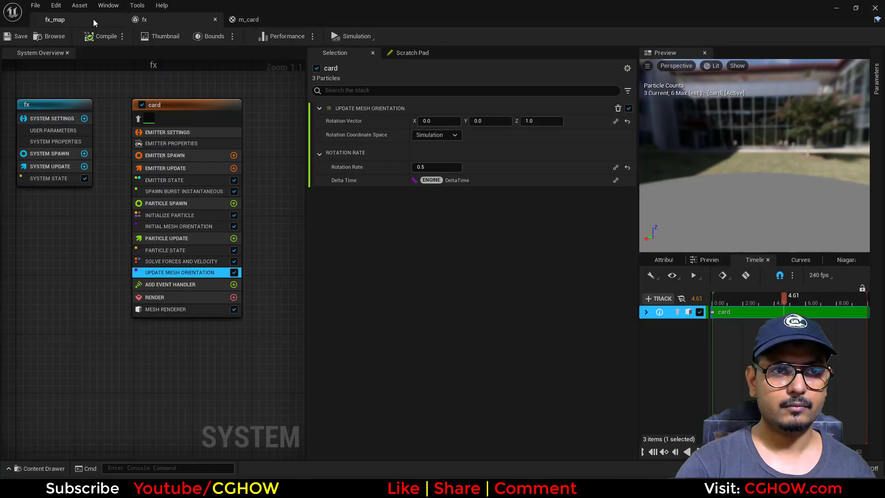
left_click(93, 20)
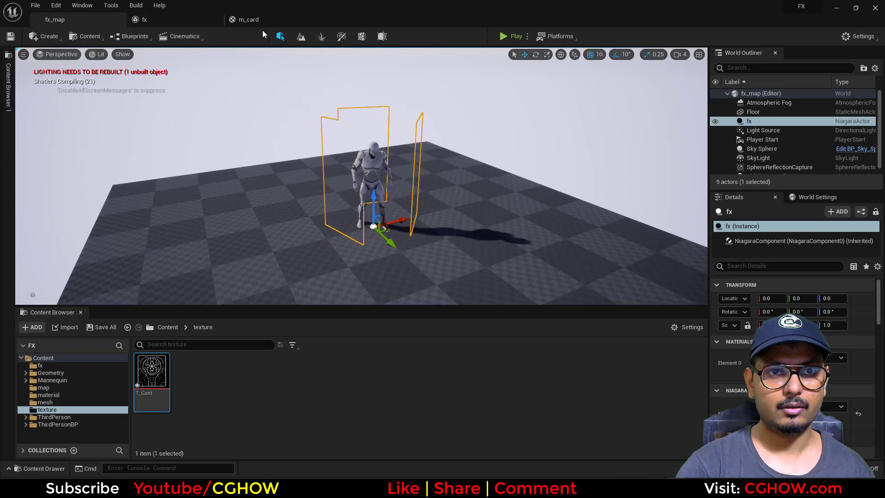
left_click(276, 19)
left_click(69, 20)
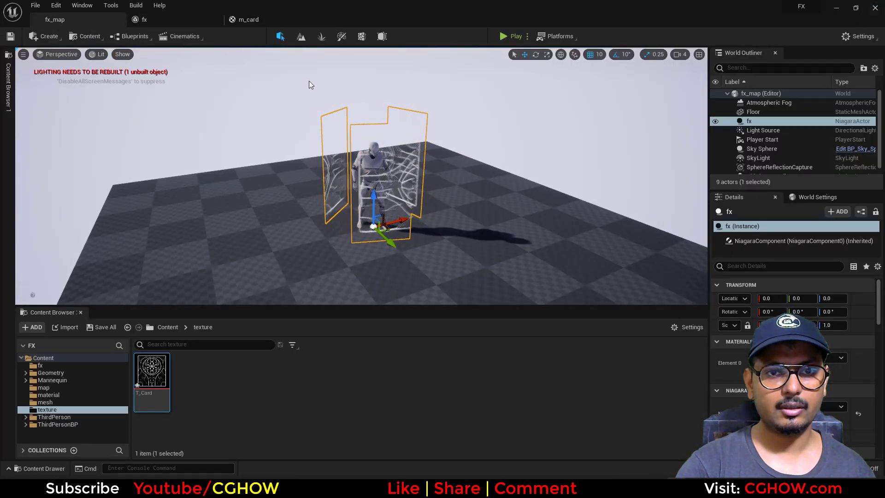
left_click(183, 21)
In m_card, add a CustomRotator feeding the Texture Sample's UVs, with a TexCoord node connected to its UVs input.
left_click(245, 20)
right_click_drag(251, 280, 298, 268)
right_click(297, 269)
type("c")
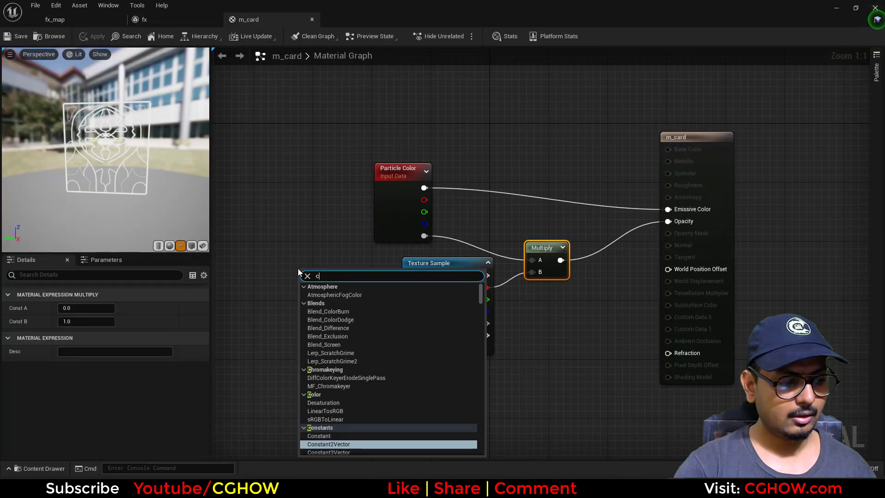
right_click(258, 261)
type("custom r")
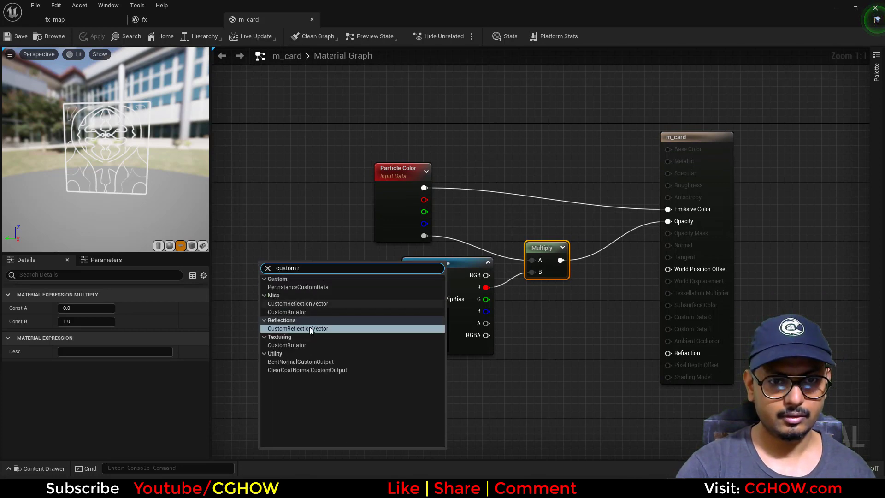
left_click(287, 345)
left_click_drag(376, 278, 413, 272)
right_click_drag(304, 306, 394, 309)
left_click(295, 273)
left_click_drag(328, 273, 360, 282)
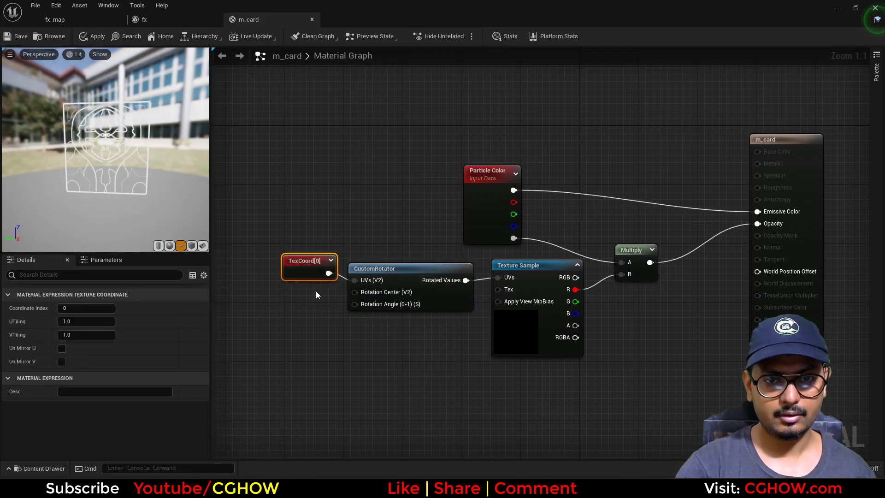
Connect a two-component constant of 0.5, 0.5 to the CustomRotator's Rotation Center.
left_click(300, 294)
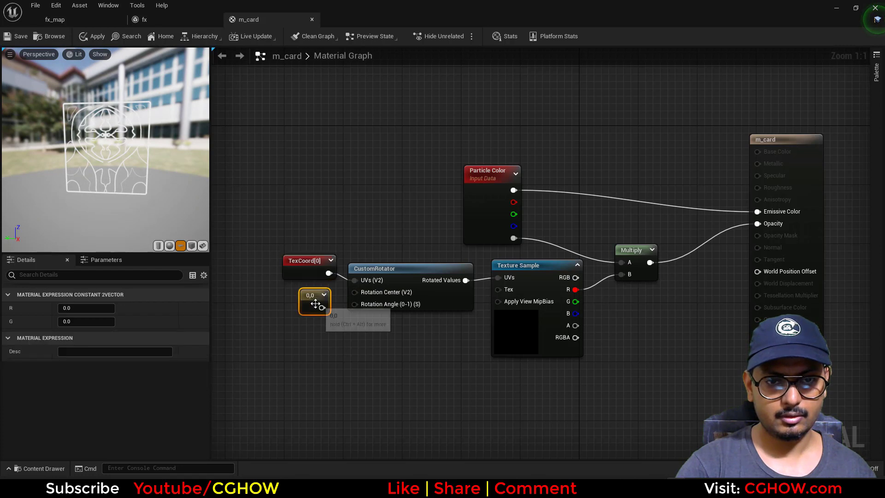
left_click_drag(361, 297, 361, 293)
left_click(86, 308)
type("0.5")
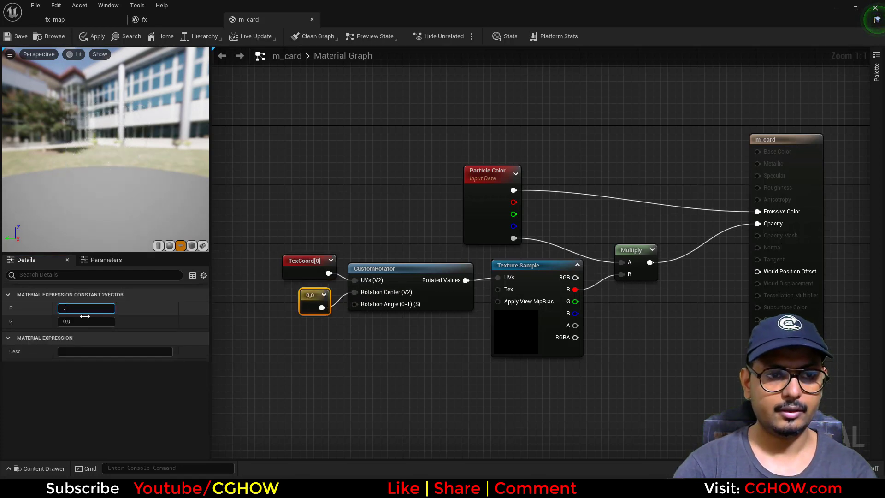
key("Tab")
type("0.5")
key("Return")
Connect a constant of 0.25 to the CustomRotator's Rotation Angle and save the material.
left_click(306, 327)
left_click(308, 320)
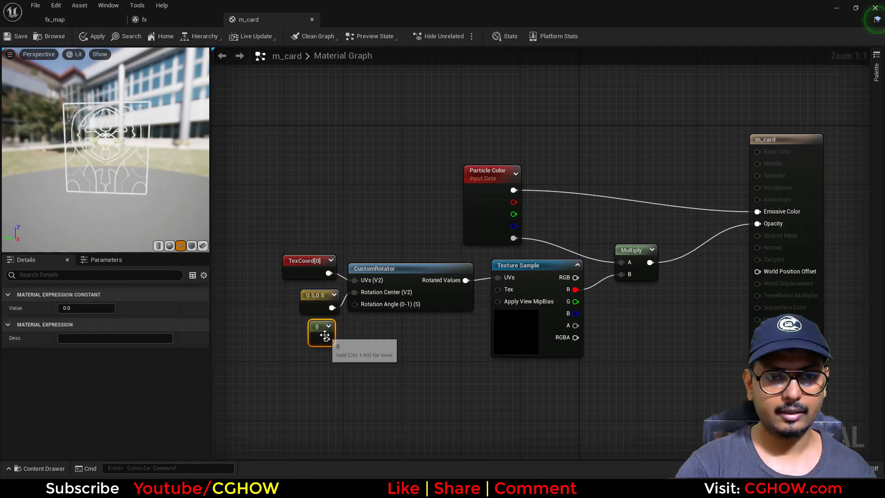
left_click_drag(326, 339, 354, 304)
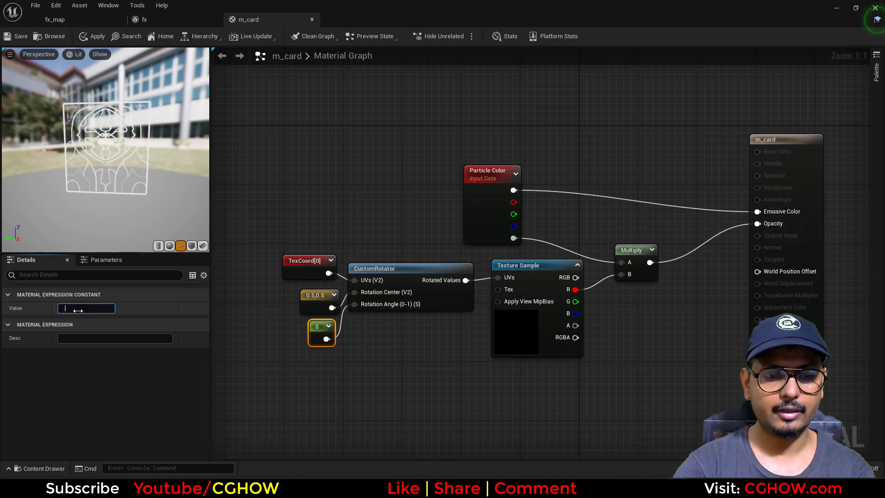
type("0.25")
key("Return")
left_click(14, 39)
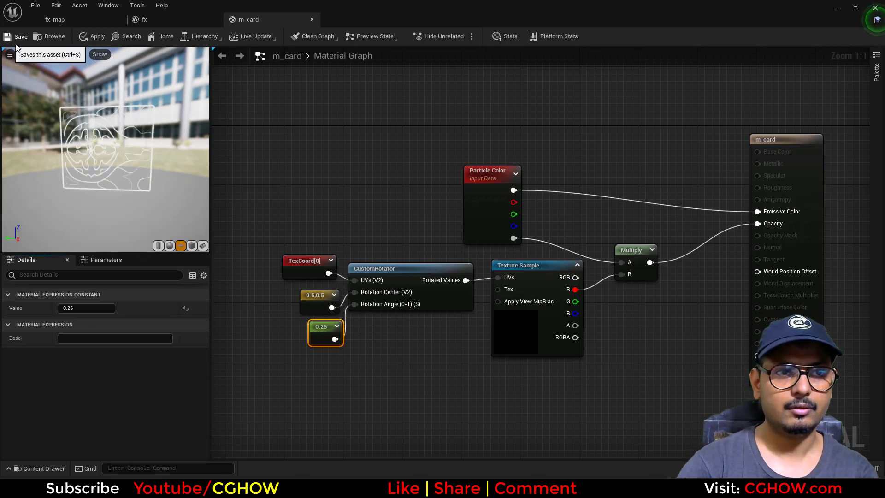
Check the orientation of the rotated card texture on the meshes in the fx_map level.
left_click(104, 22)
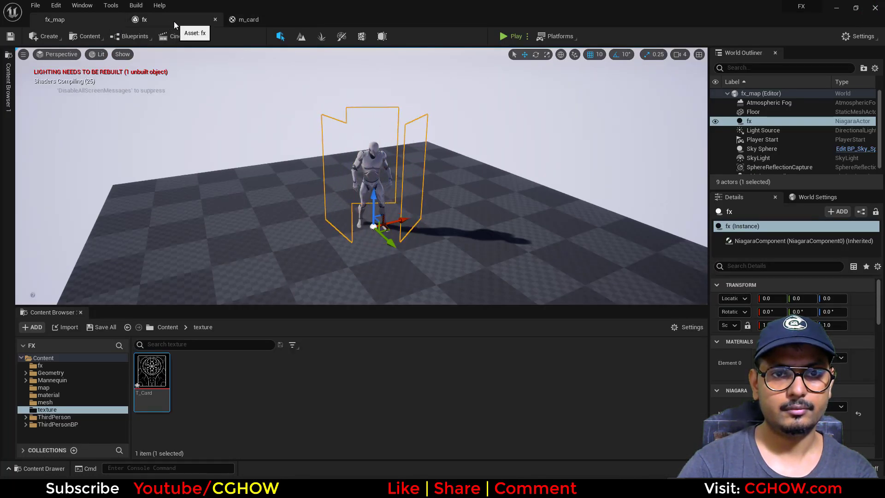
left_click(256, 21)
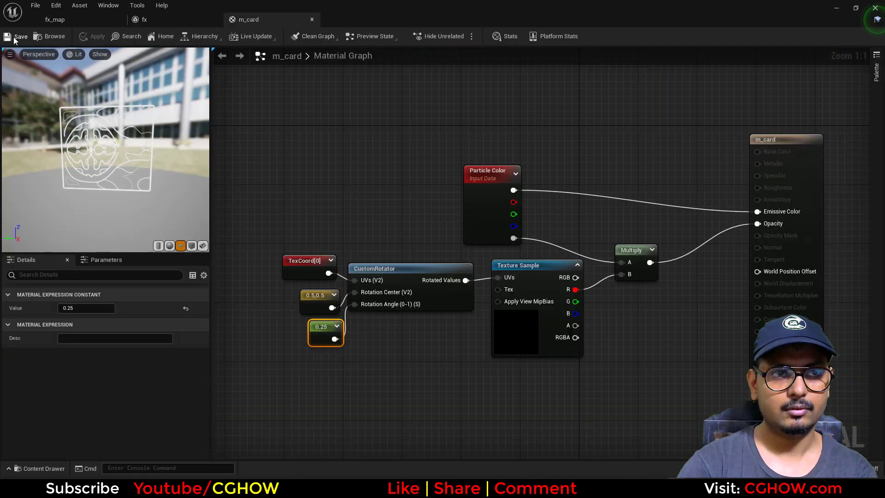
left_click(59, 18)
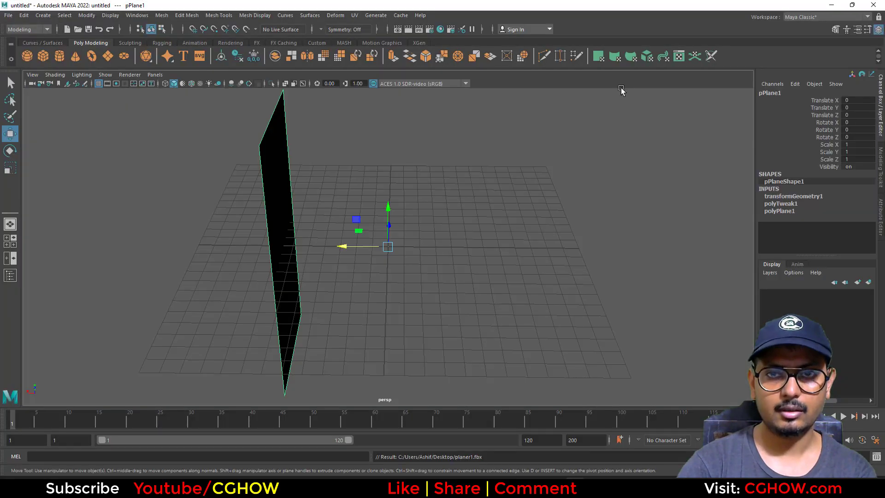
In Maya, open the UV Editor for the card plane, select its UV shell and normalize it to fill the 0–1 space.
left_click(680, 56)
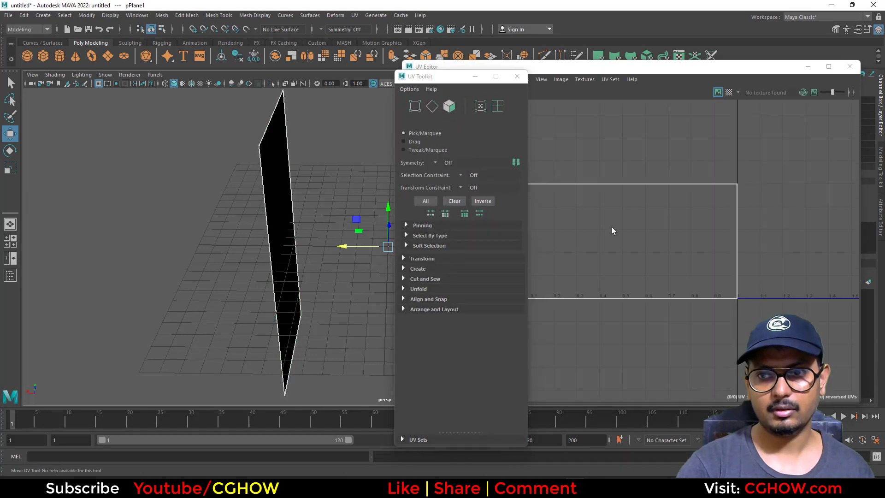
left_click(517, 76)
scroll(607, 226, "down", 3)
right_click_drag(626, 204, 657, 207)
left_click(634, 207)
right_click(623, 192, "shift")
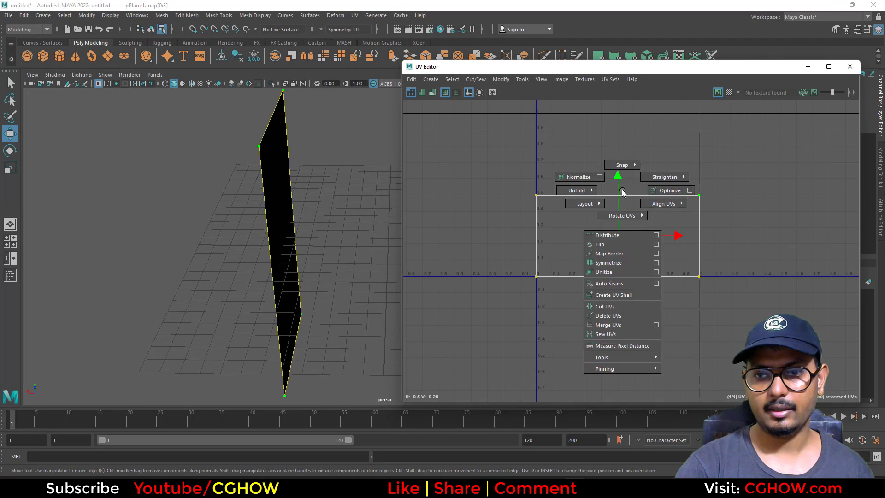
right_click_drag(562, 183, 560, 178, "shift")
left_click_drag(339, 208, 288, 195, "alt")
middle_click_drag(289, 195, 256, 293, "alt")
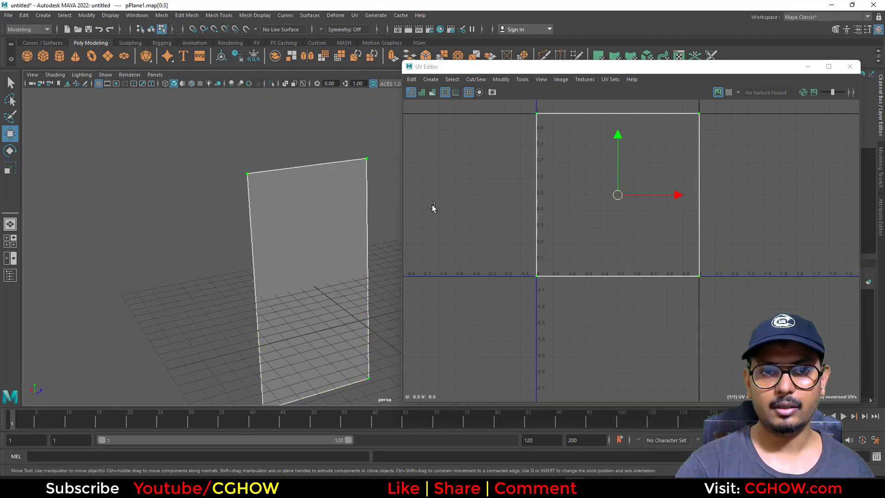
Rotate the card's UV shell about 90 degrees counterclockwise within the 0–1 space, close the UV Editor and return the plane to object mode.
scroll(681, 194, "down", 1)
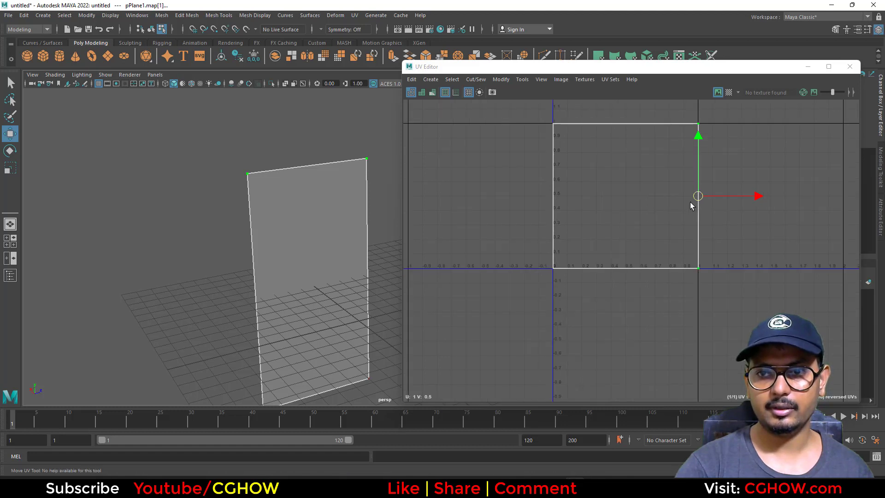
left_click_drag(727, 114, 493, 314)
key("r")
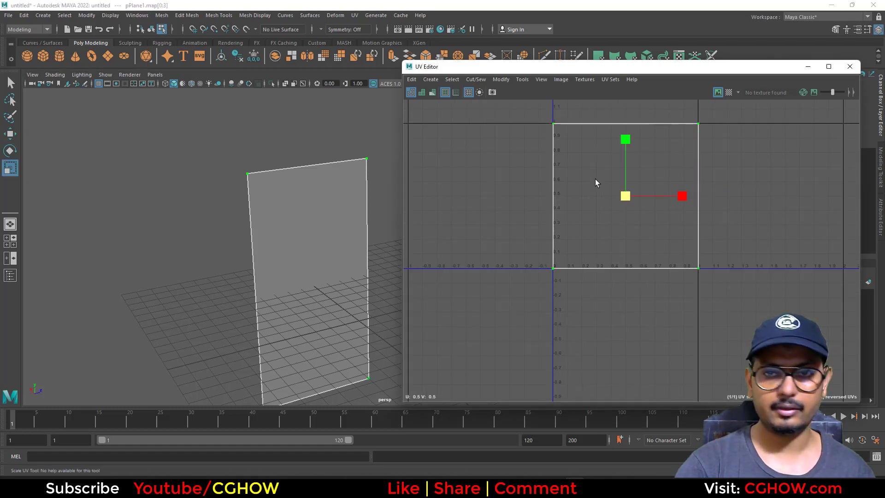
key("e")
left_click_drag(610, 143, 562, 214)
left_click(548, 121)
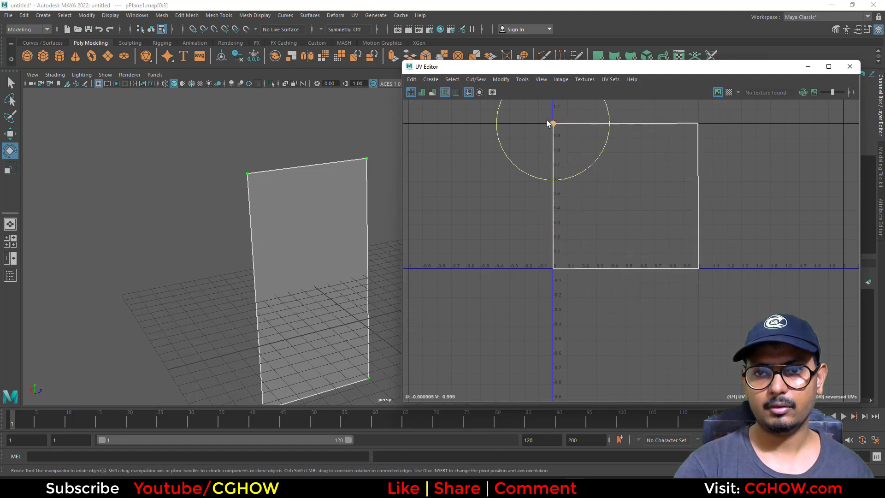
key("w")
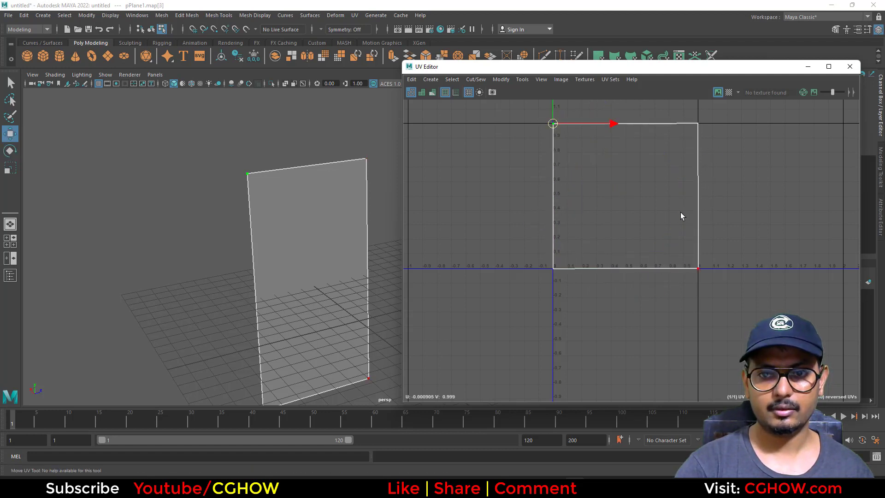
left_click(847, 68)
right_click_drag(302, 206, 339, 176)
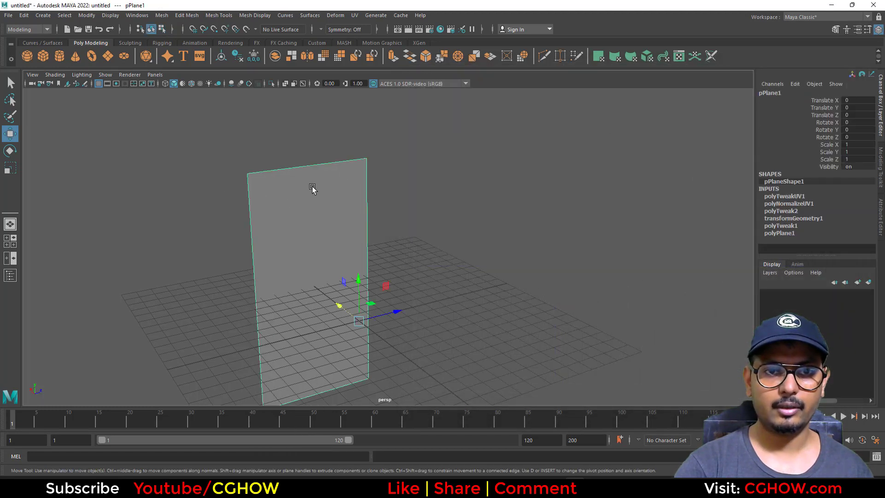
Export the selected card plane as FBX, overwriting planer1.fbx on the Desktop.
left_click(3, 13)
left_click(77, 143)
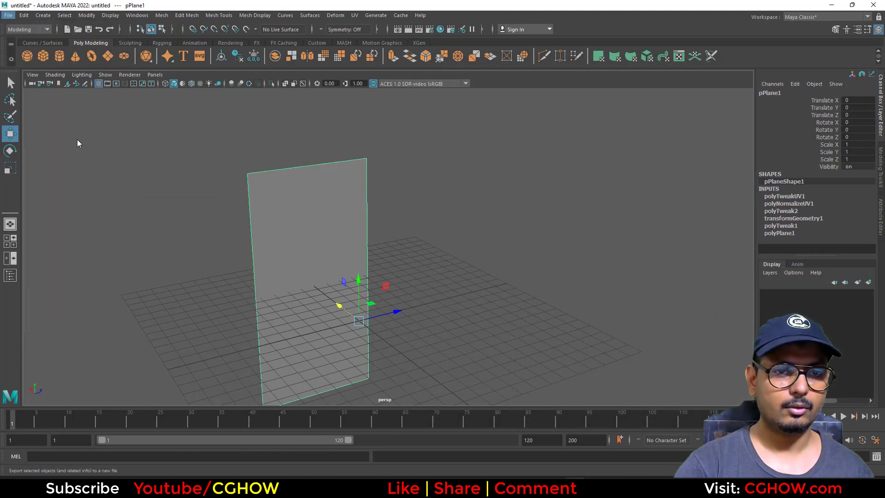
left_click(180, 259)
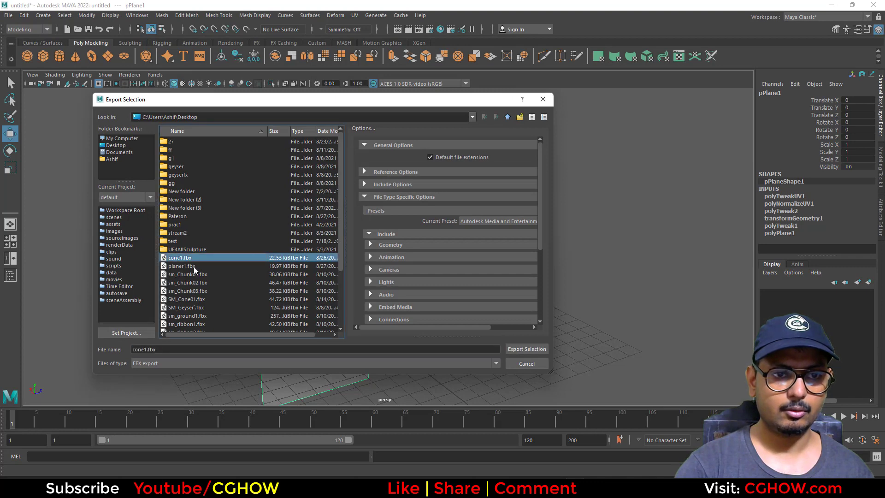
double_click(194, 269)
left_click(304, 251)
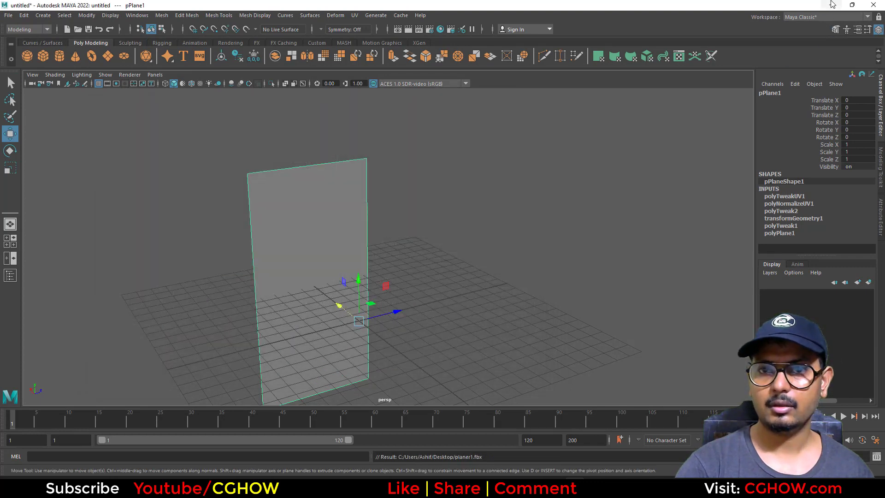
Switch back to Unreal Engine and reimport the planer1 mesh from its updated file.
left_click(832, 4)
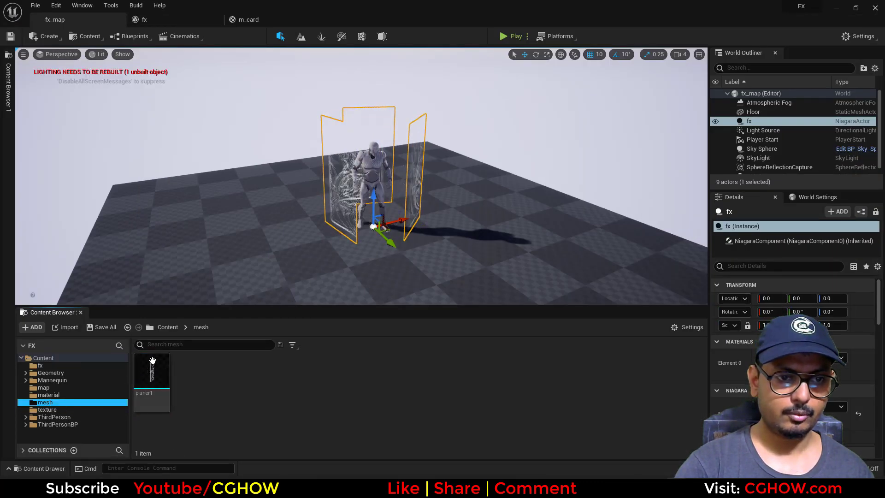
right_click(153, 360)
left_click(208, 112)
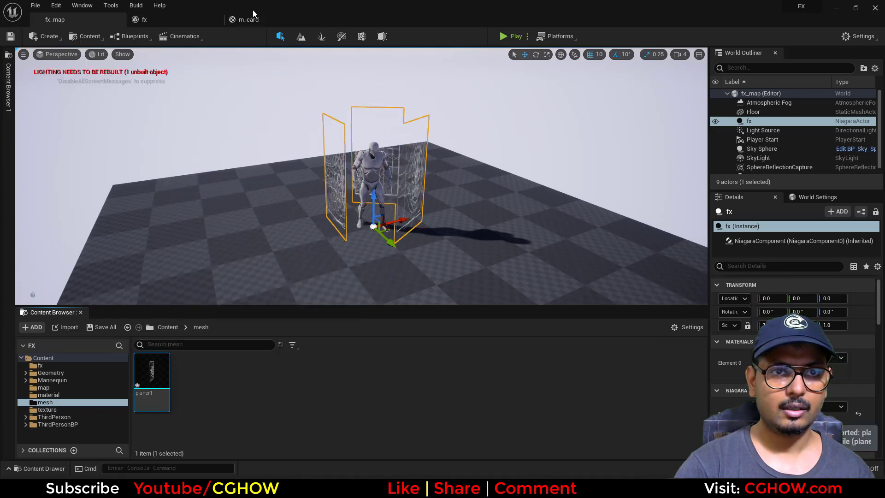
Delete the texture rotation nodes feeding the Texture Sample's UVs in m_card and save the material.
left_click(251, 19)
left_click_drag(267, 204, 385, 365)
key("Delete")
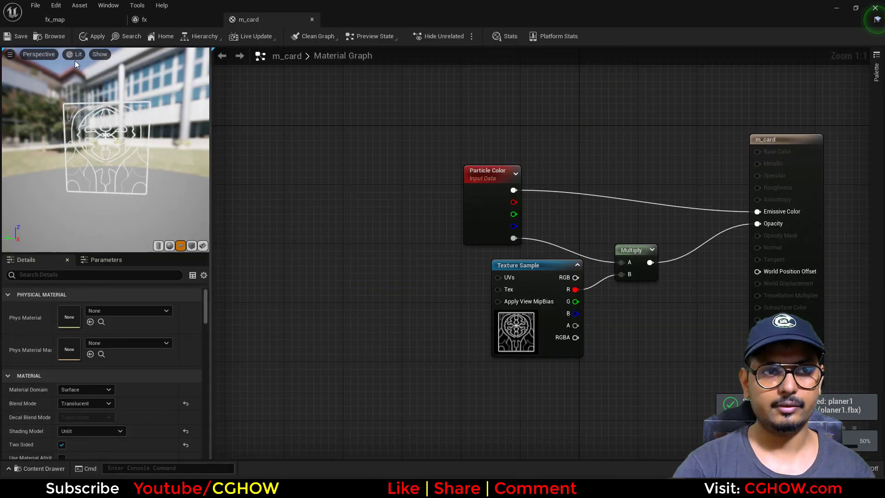
left_click(13, 37)
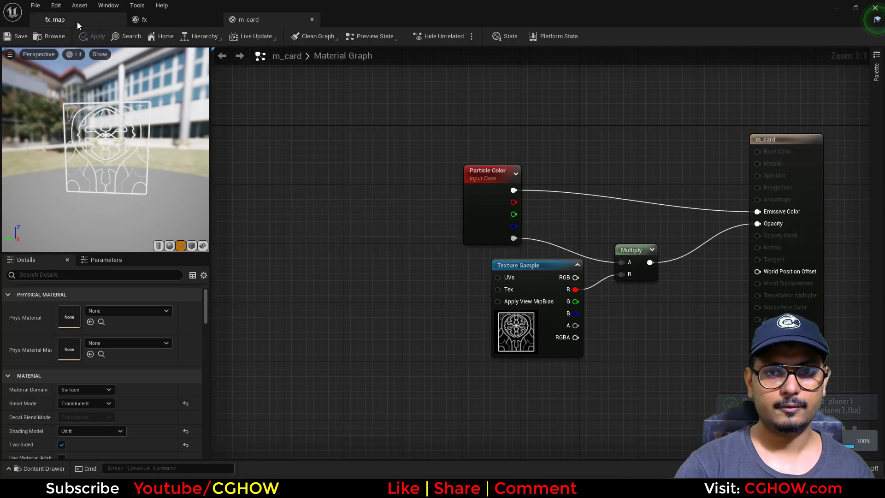
left_click(77, 21)
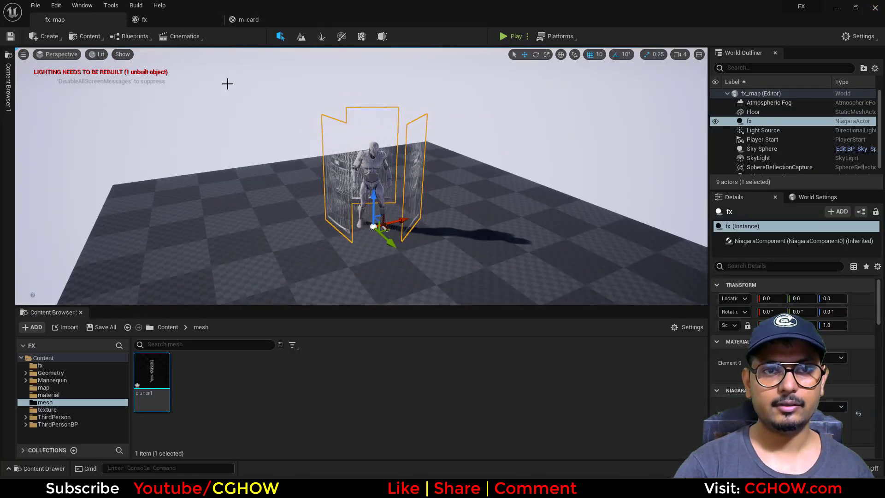
Set the card emitter's Initialize Particle color to glowing orange with R 100, G about 20.27, B about 0.54 and V 100.
left_click(166, 20)
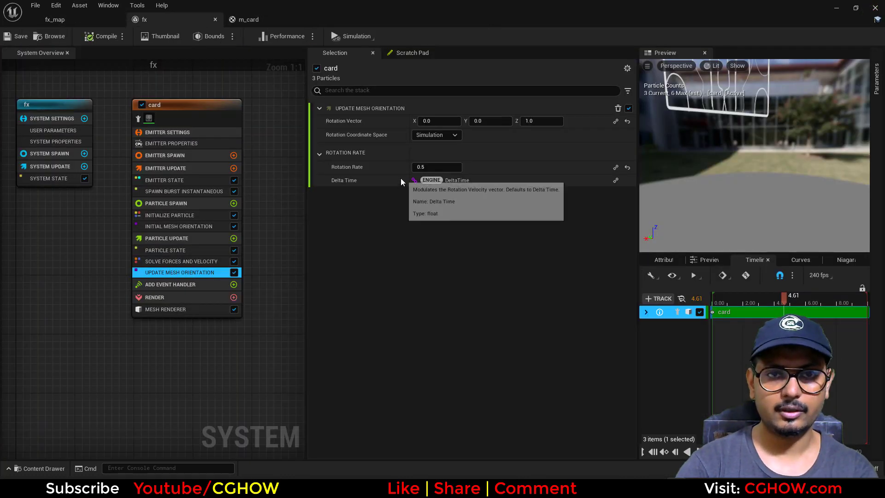
left_click(169, 215)
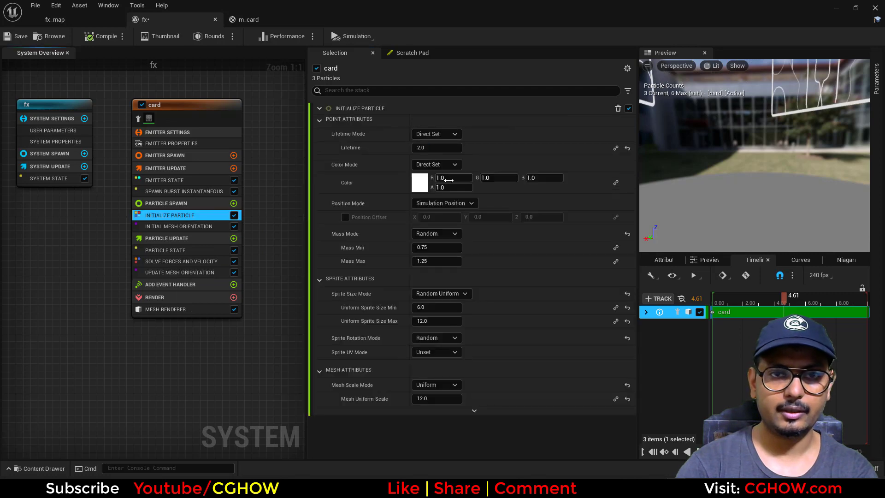
left_click(423, 185)
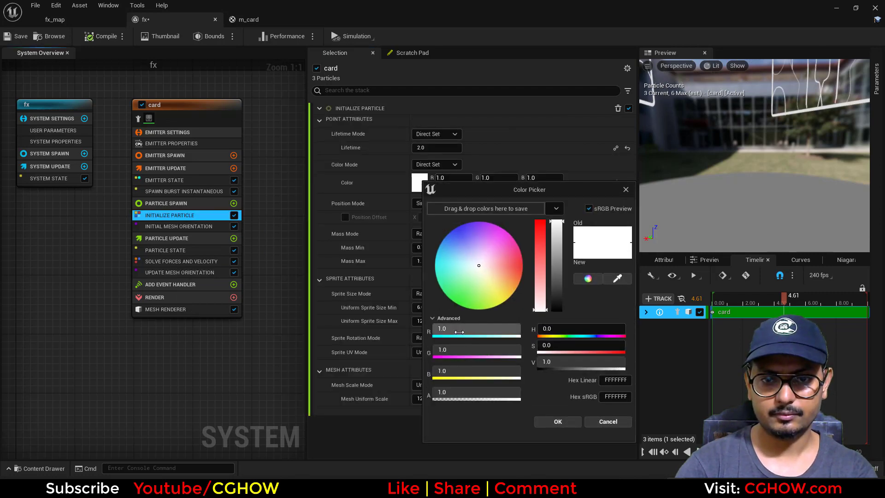
type("37")
key("Return")
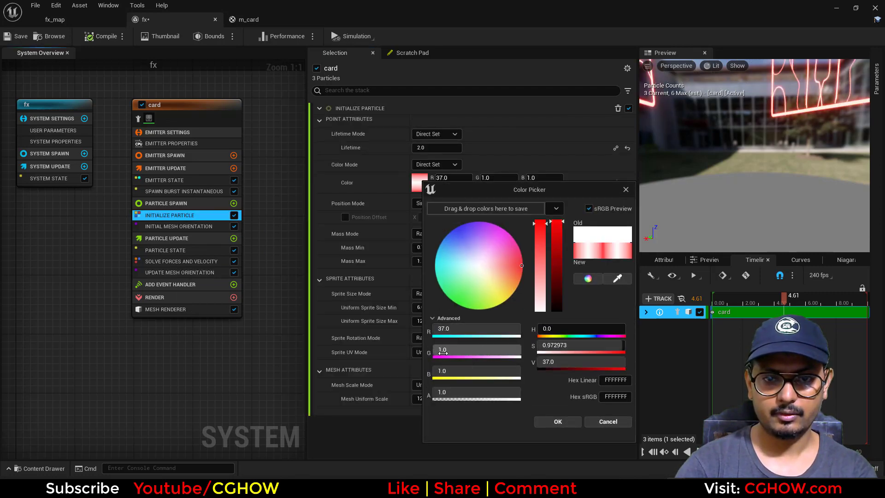
left_click(463, 375)
type(".2")
left_click(559, 363)
type("100")
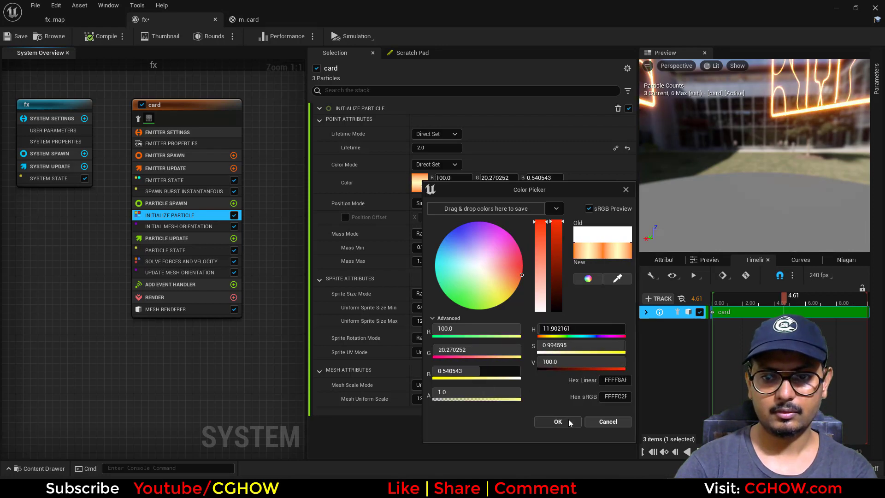
left_click(568, 420)
Check the orange cards in fx_map, and set the Update Mesh Orientation rotation rate to 0.2 in the fx system.
left_click(62, 21)
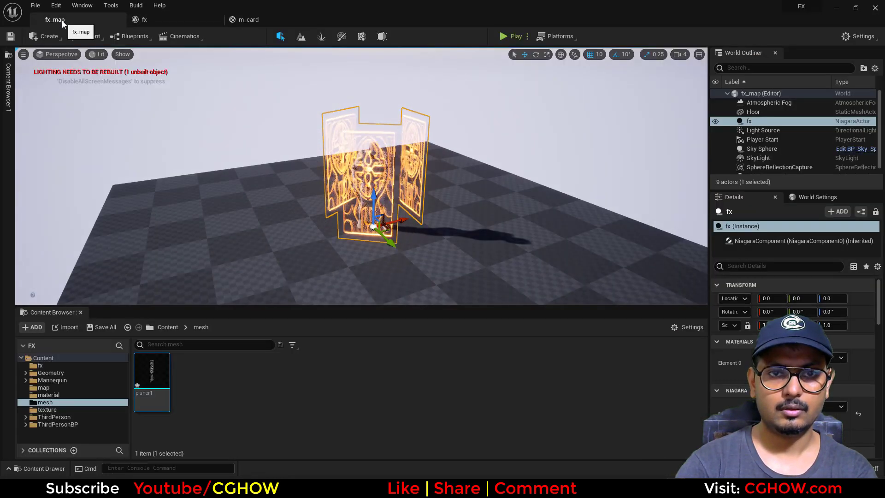
left_click_drag(501, 204, 484, 198, "alt")
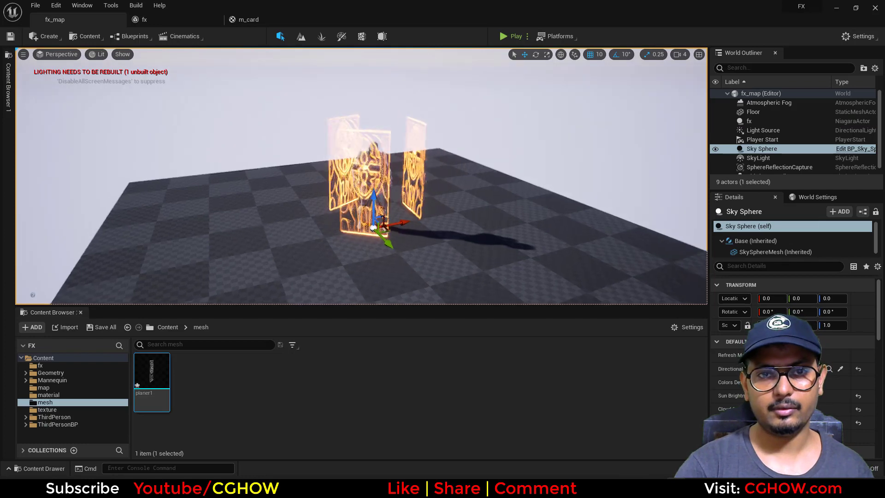
scroll(502, 204, "up", 3)
scroll(501, 204, "down", 3)
middle_click_drag(493, 202, 461, 204)
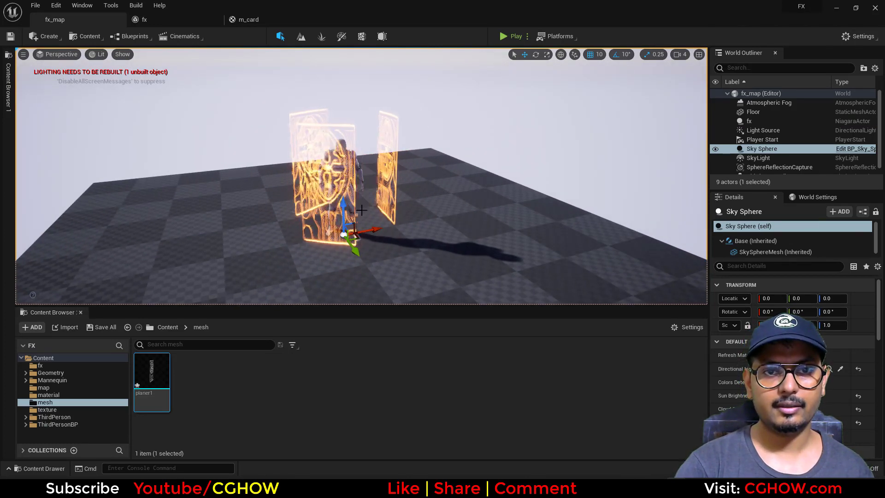
left_click(154, 18)
left_click(184, 272)
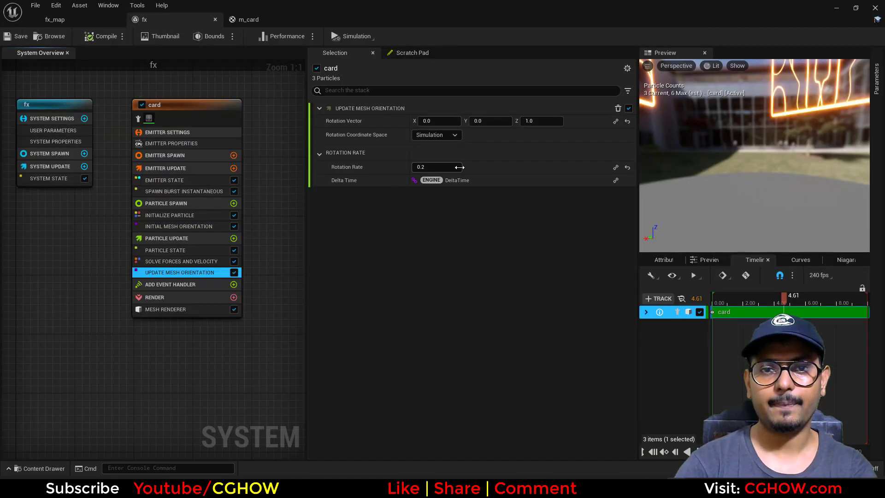
Set the card particles' lifetime to 10 and the Emitter State loop duration to 10, and return to the level.
left_click(175, 215)
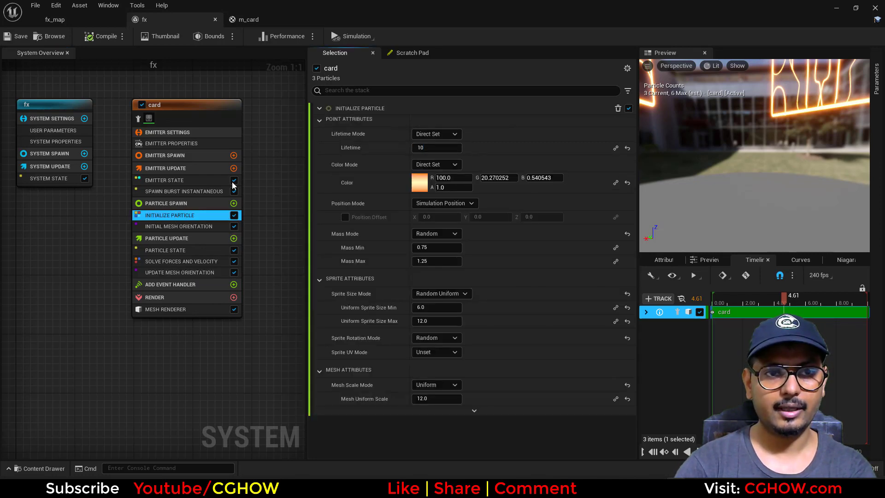
left_click(230, 183)
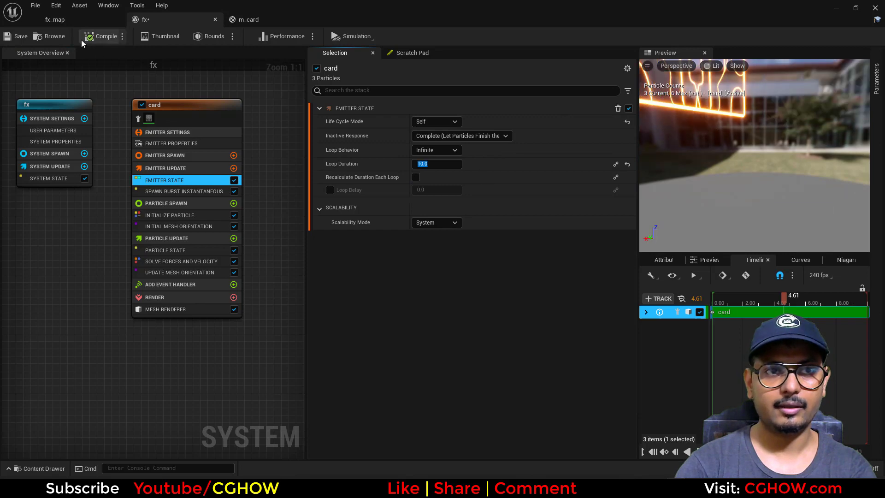
left_click(55, 20)
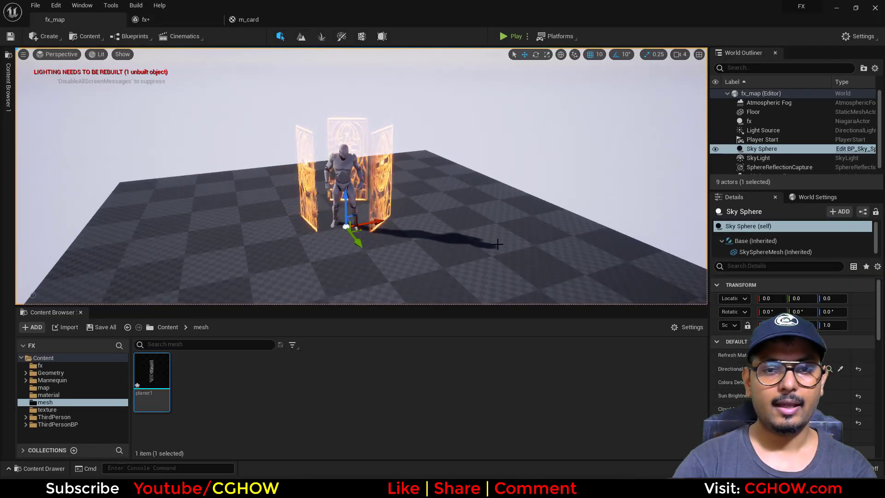
Scale the Floor actor to 100 in X and Y, and delete the SphereReflectionCapture actor.
left_click(263, 171)
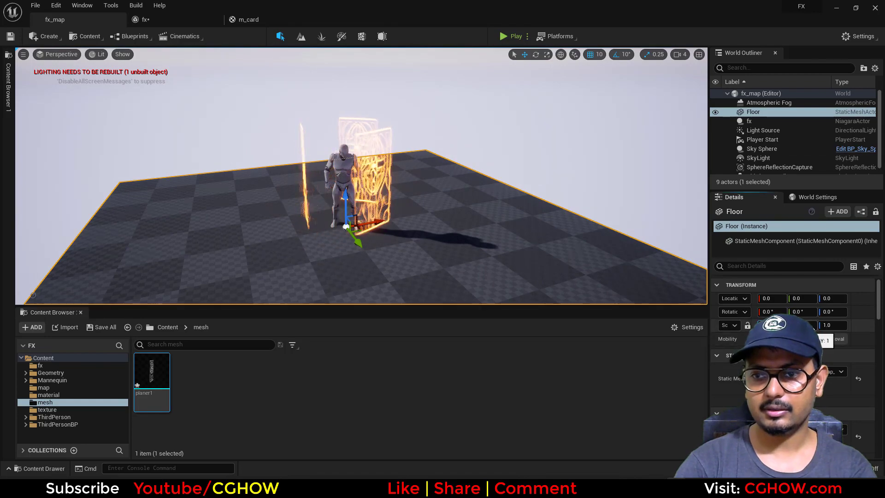
type("100")
key("Tab")
type("100")
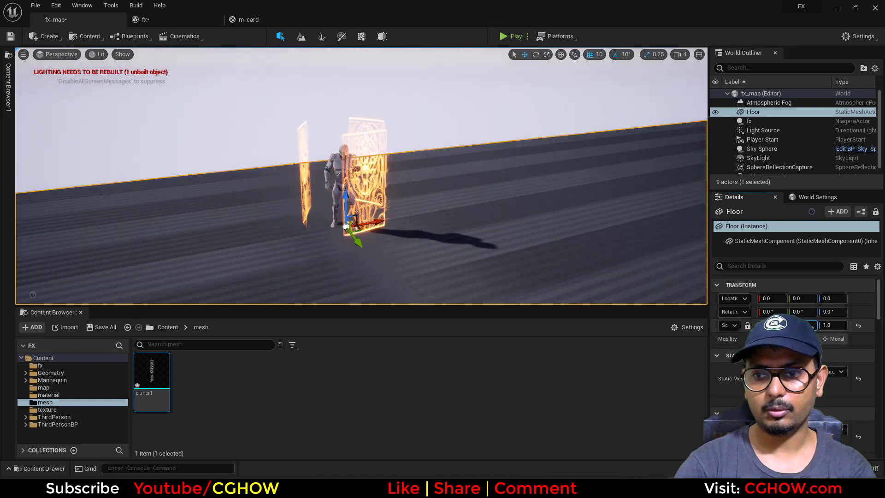
key("Return")
scroll(362, 274, "down", 3)
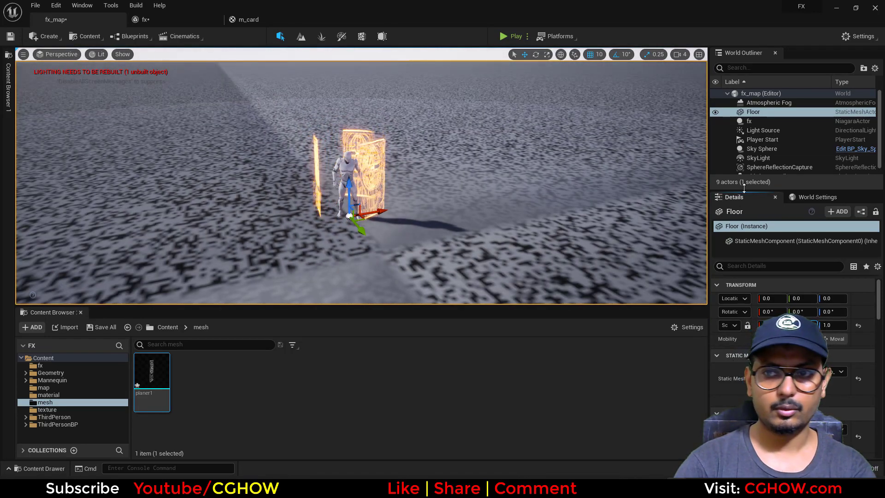
left_click(764, 164)
key("Delete")
Create a material named m_floor in the material folder and open it for editing.
left_click(49, 395)
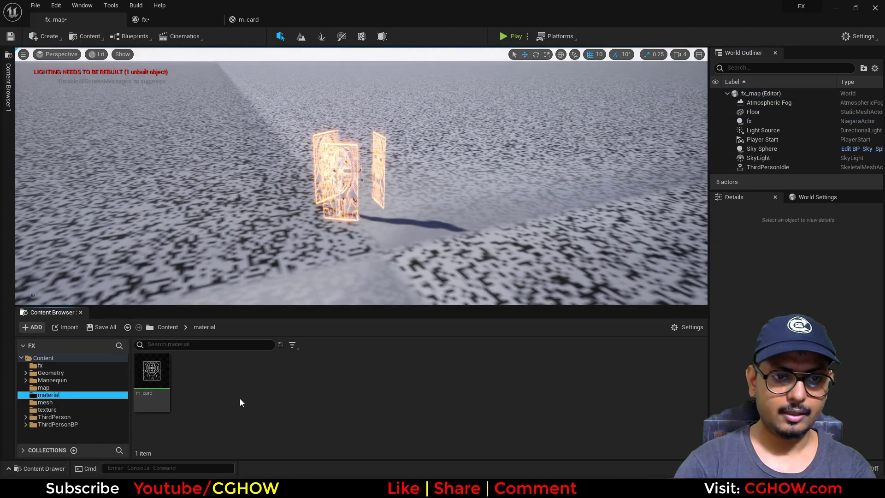
right_click(241, 403)
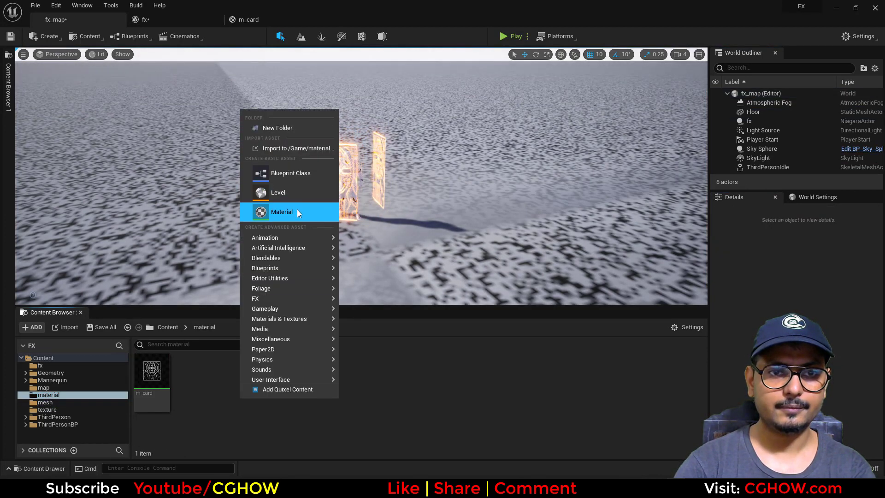
left_click(282, 211)
type("mf")
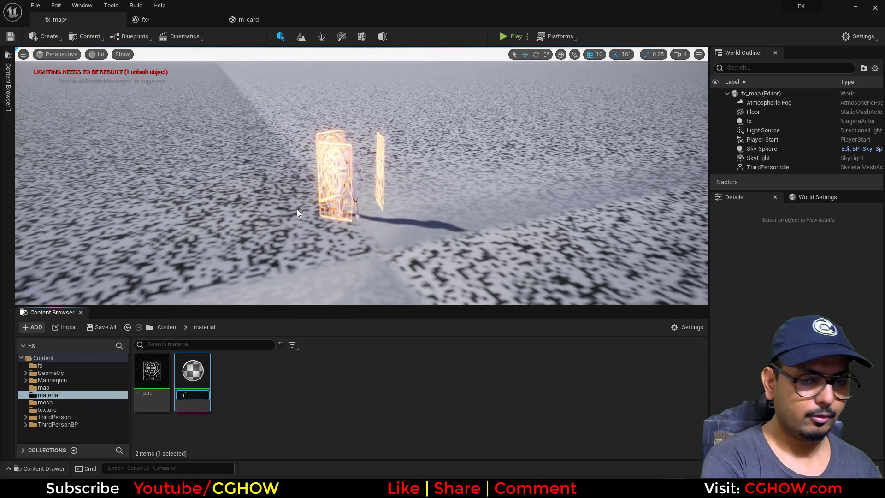
key("BackSpace")
type("_")
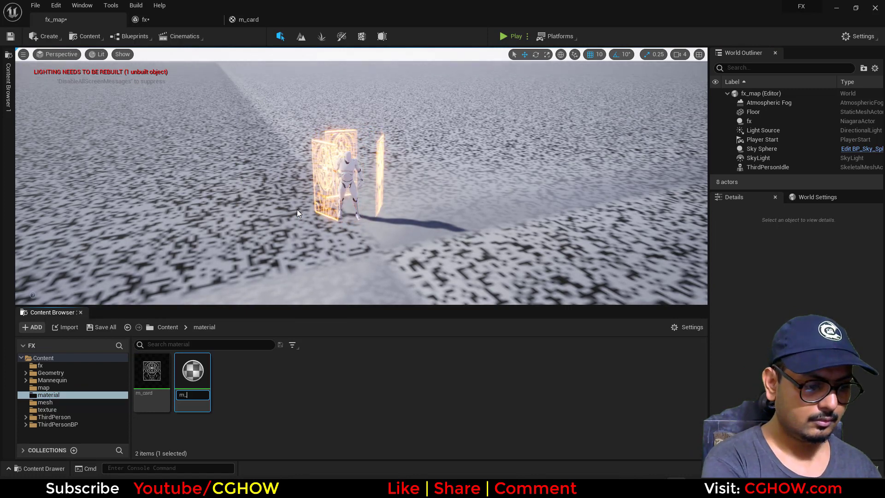
type("floor")
key("Return")
key("Return")
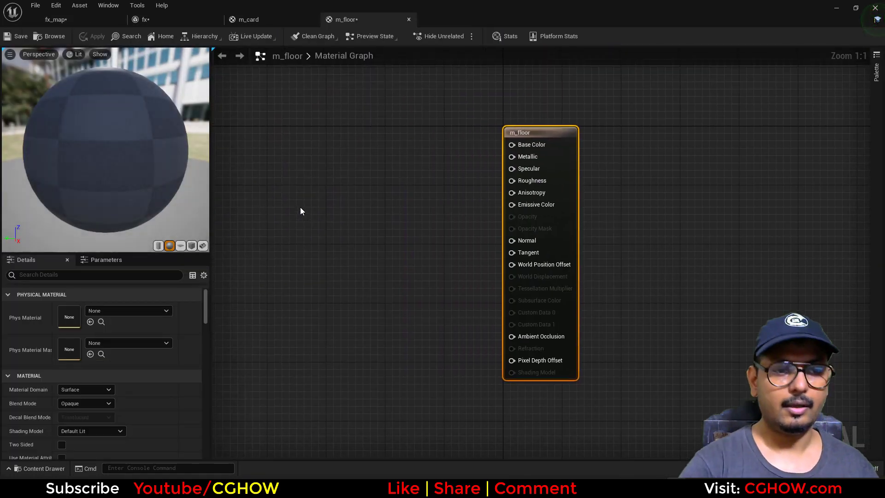
Add a three-component constant to m_floor and connect it to the Base Color.
left_click(361, 205)
key("3")
left_click(330, 139)
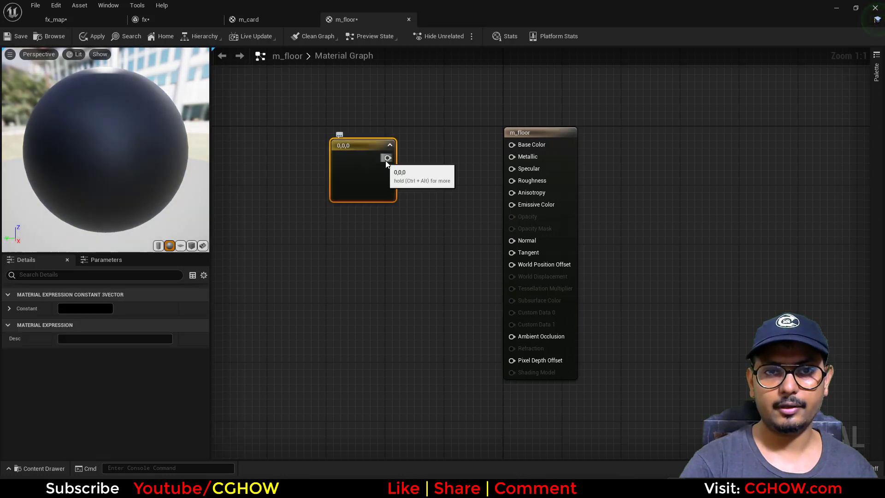
left_click_drag(387, 159, 519, 146)
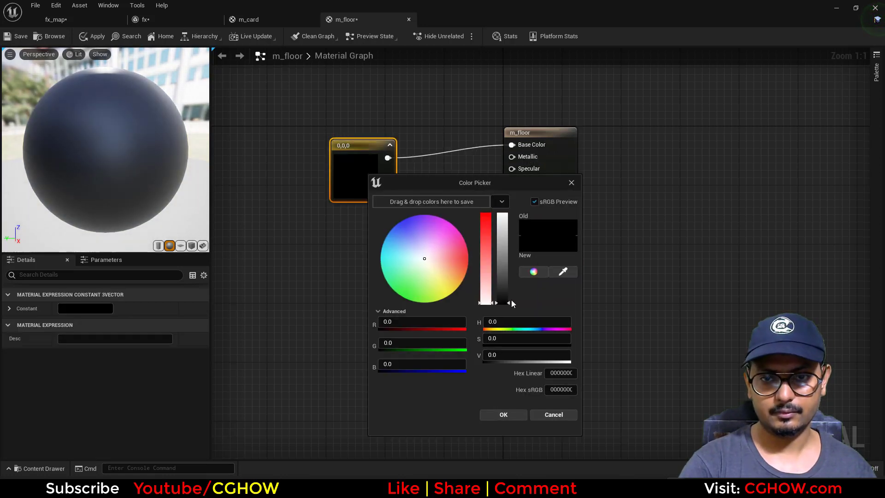
Set the base colour constant to 0.0521 grey and connect a new constant of 0 to Metallic and Specular.
left_click(504, 414)
left_click(389, 257)
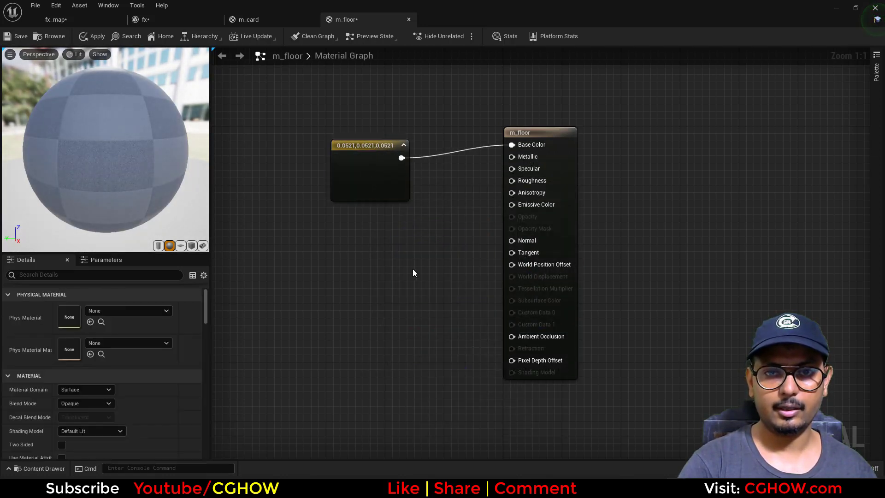
left_click(369, 221)
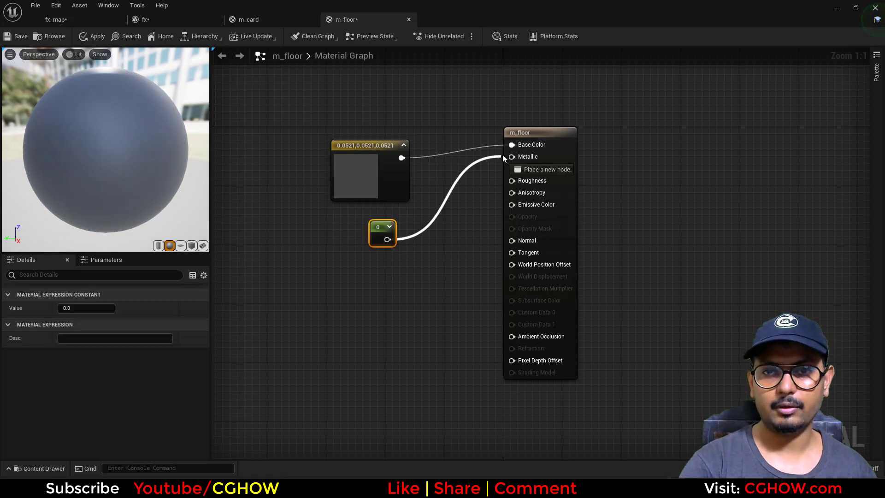
left_click_drag(503, 156, 503, 178)
left_click_drag(503, 169, 388, 242)
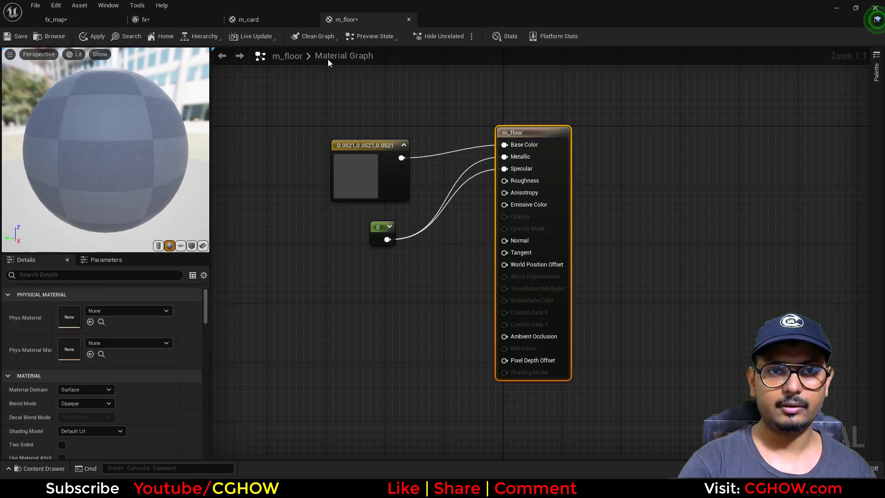
Save m_floor, return to the level and apply the material to the floor.
key("ctrl+s")
left_click(52, 36)
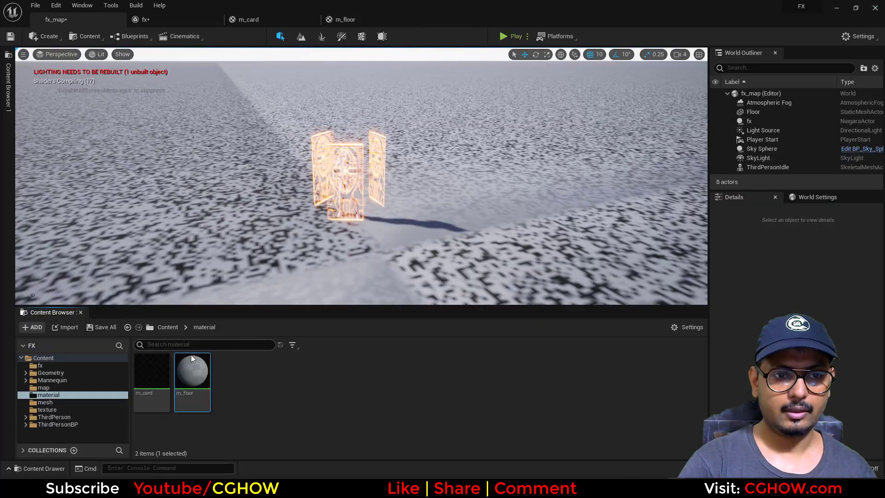
left_click_drag(193, 358, 270, 207)
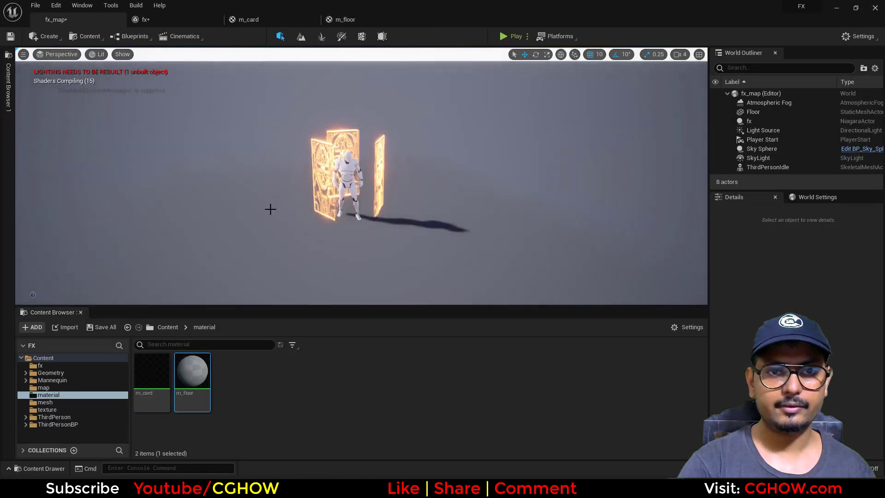
Add Exponential Height Fog to the level and set its colour to a dark blue-grey, about 0.061, 0.067, 0.078.
left_click(49, 36)
mouse_move(104, 92)
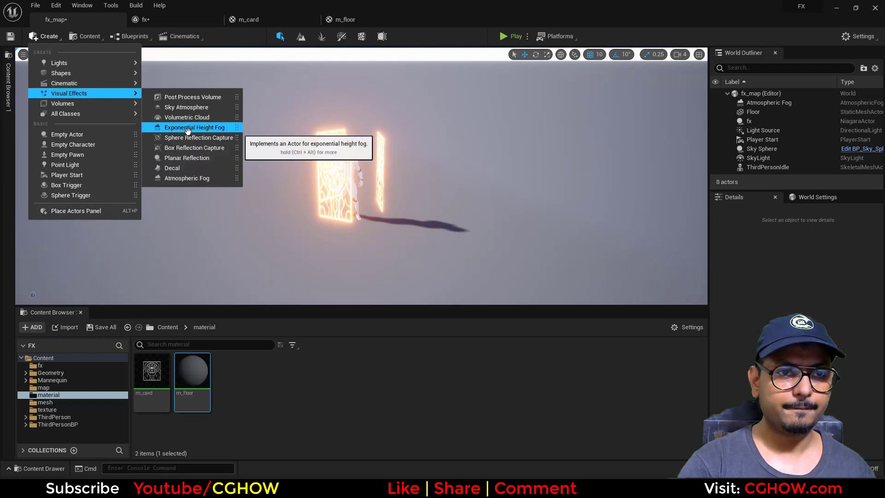
left_click(204, 127)
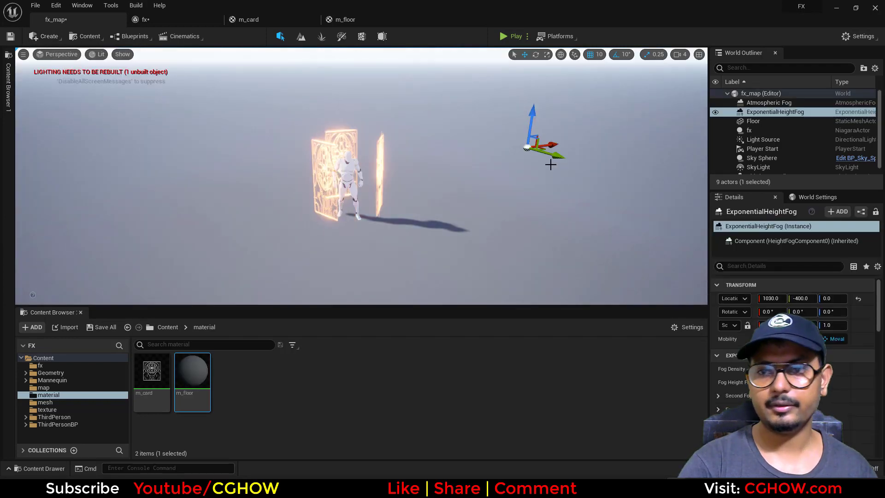
left_click(786, 409)
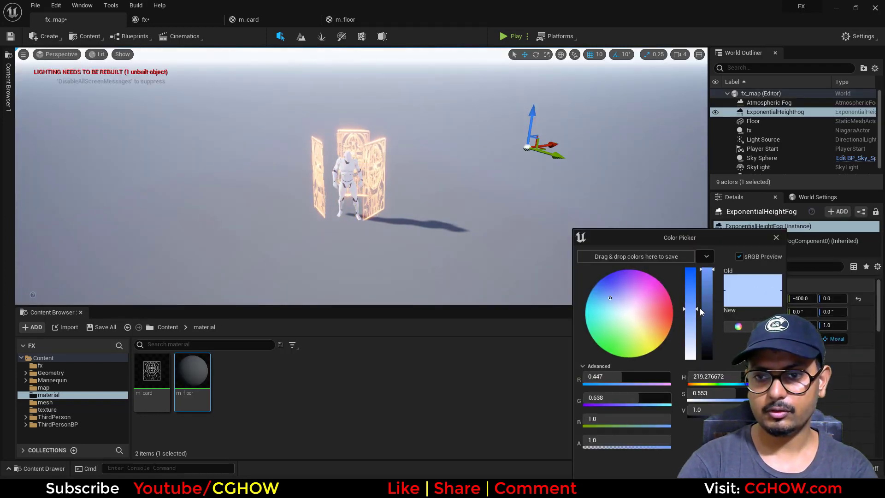
left_click(693, 339)
left_click(705, 352)
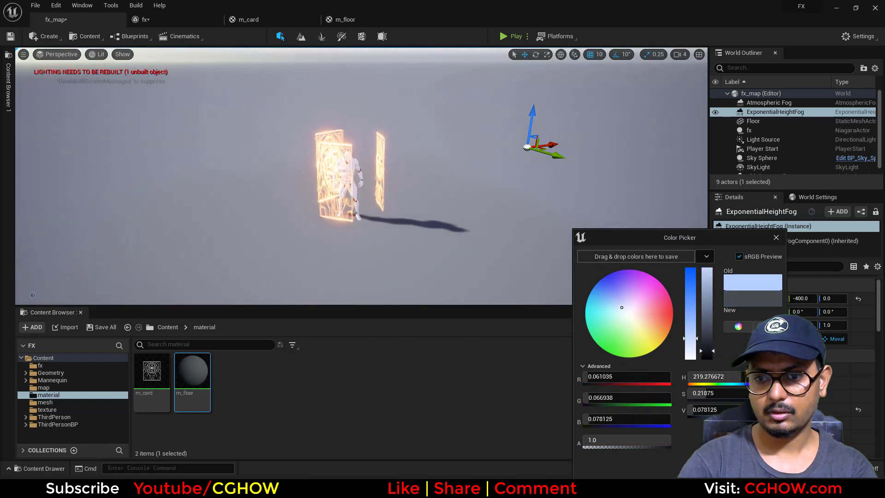
left_click(732, 467)
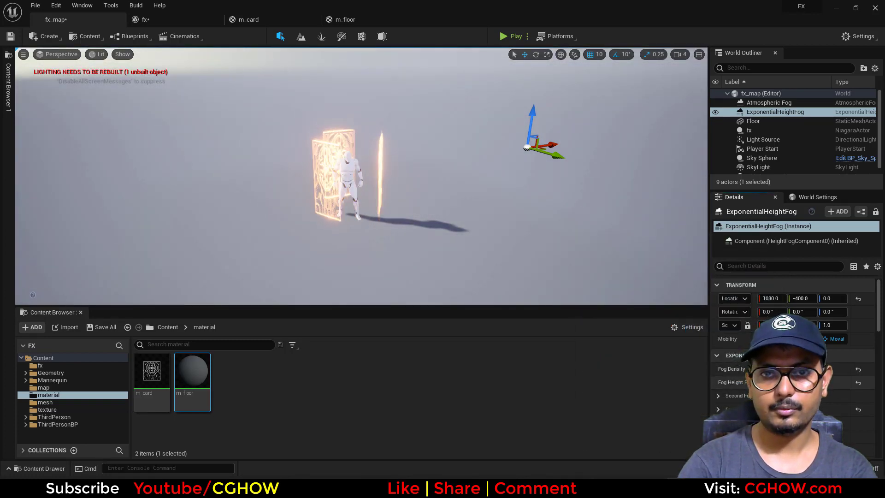
Add a Post Process Volume to the level and enable its infinite extent.
left_click(59, 36)
mouse_move(107, 93)
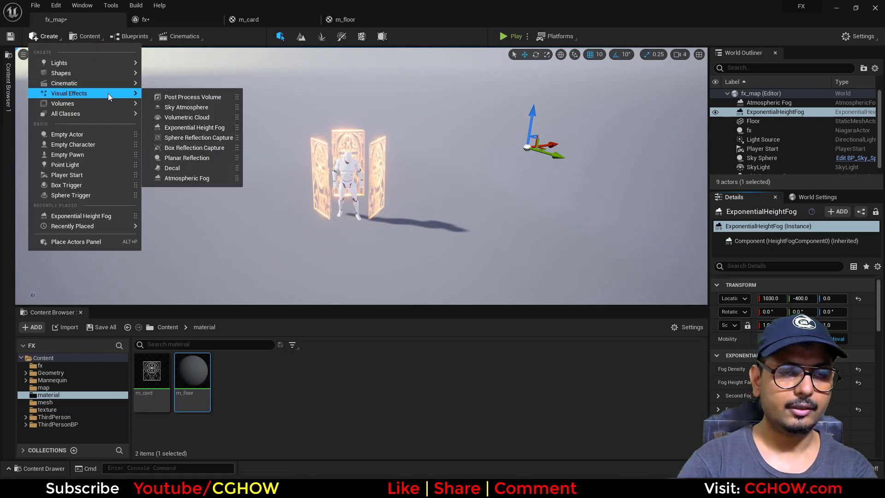
left_click(189, 97)
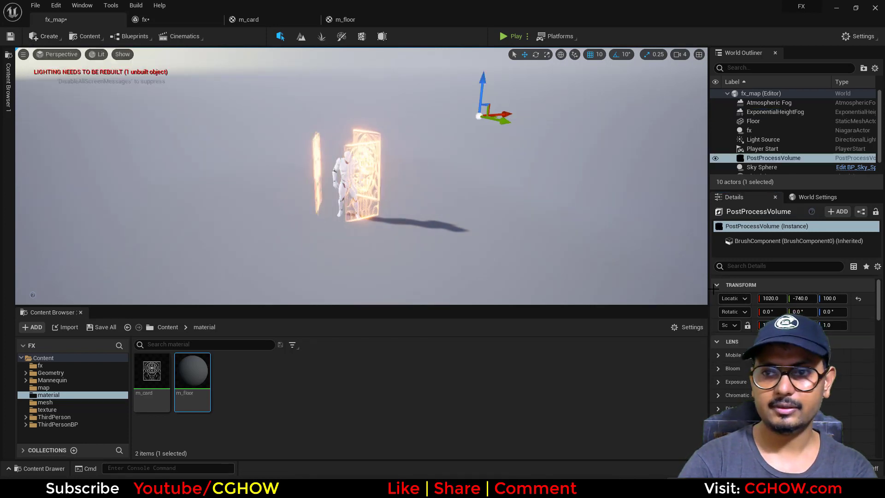
left_click(779, 267)
type("ii")
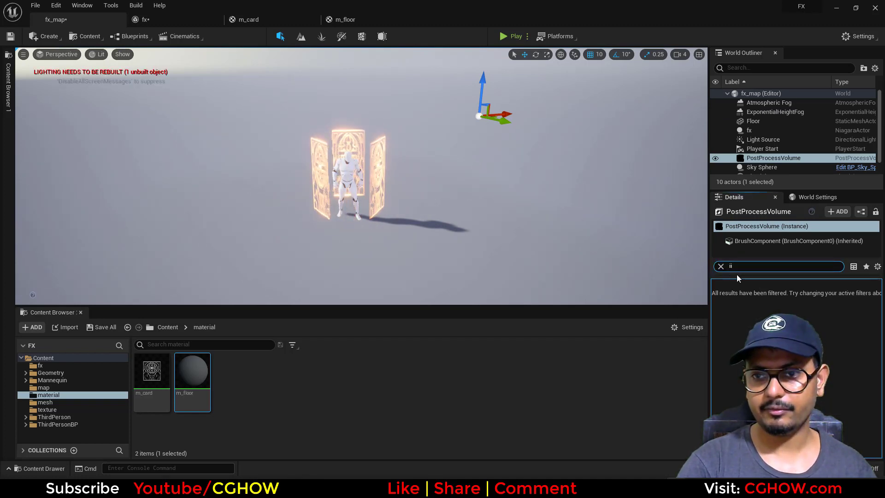
key("BackSpace")
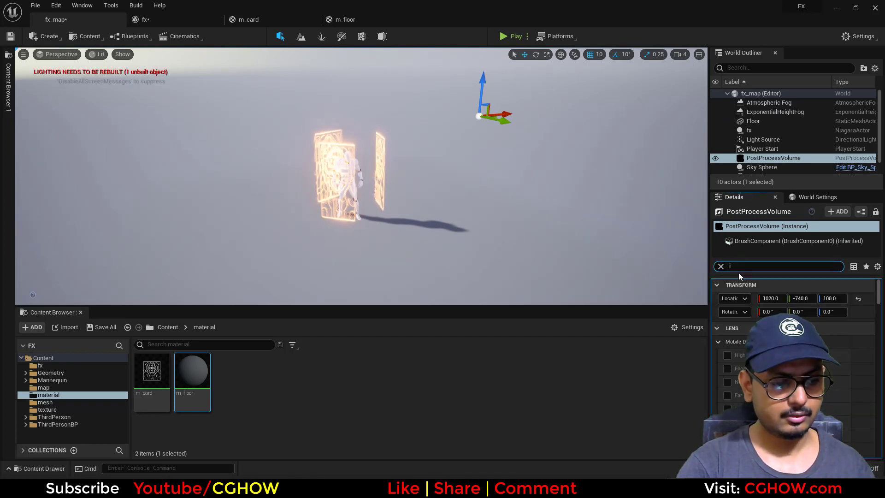
type("ng")
key("BackSpace")
key("BackSpace")
type("f")
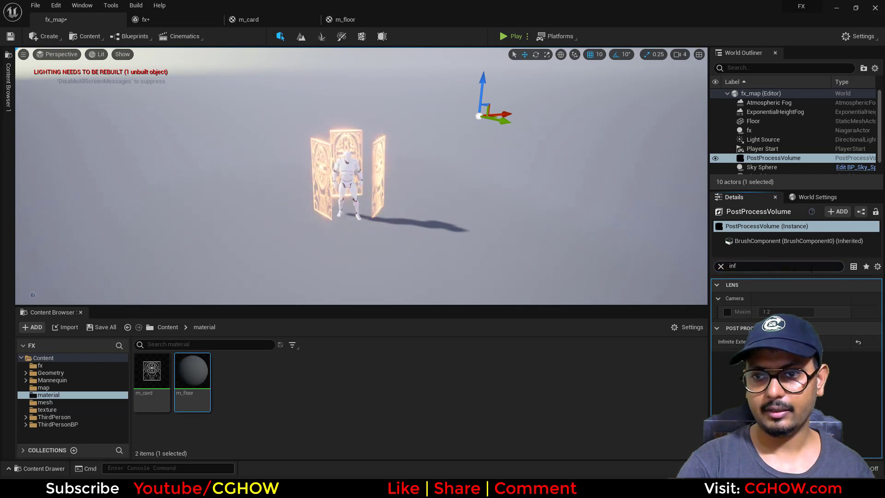
Set the Post Process Volume's exposure metering to Manual and its exposure compensation to 9.
key("BackSpace")
key("BackSpace")
key("BackSpace")
type("expo")
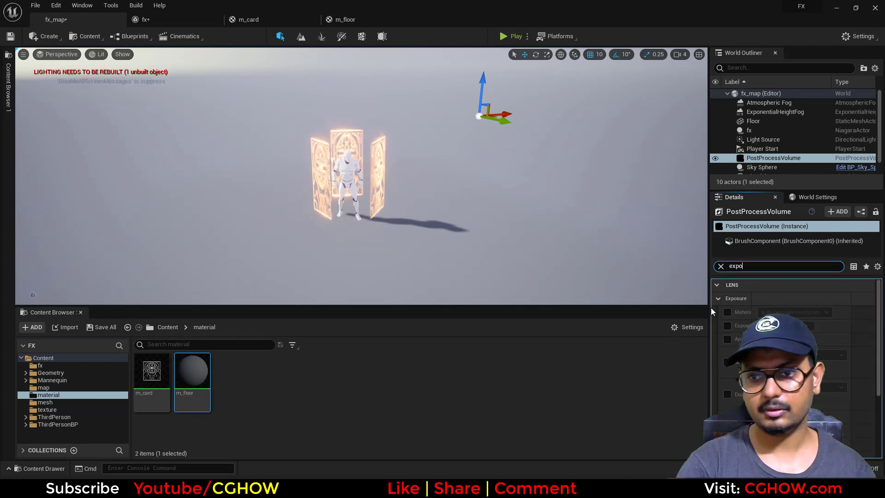
left_click(726, 312)
left_click(793, 312)
left_click(778, 341)
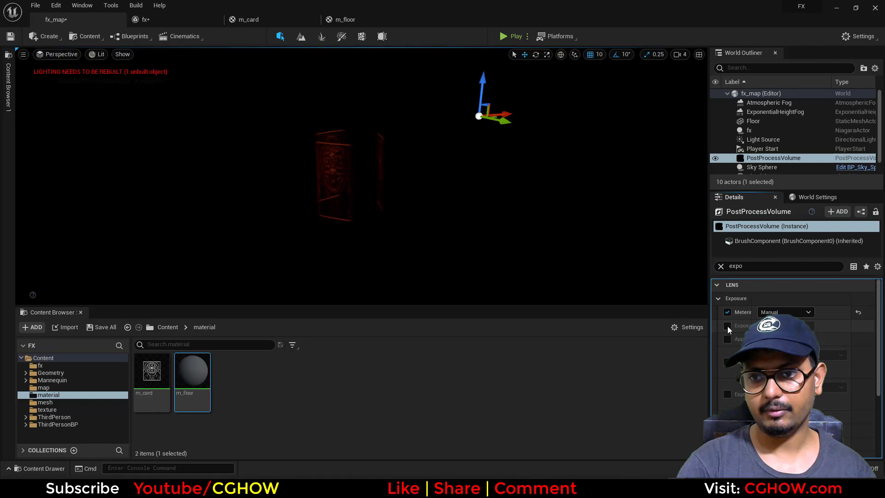
left_click(783, 326)
type("10")
key("Return")
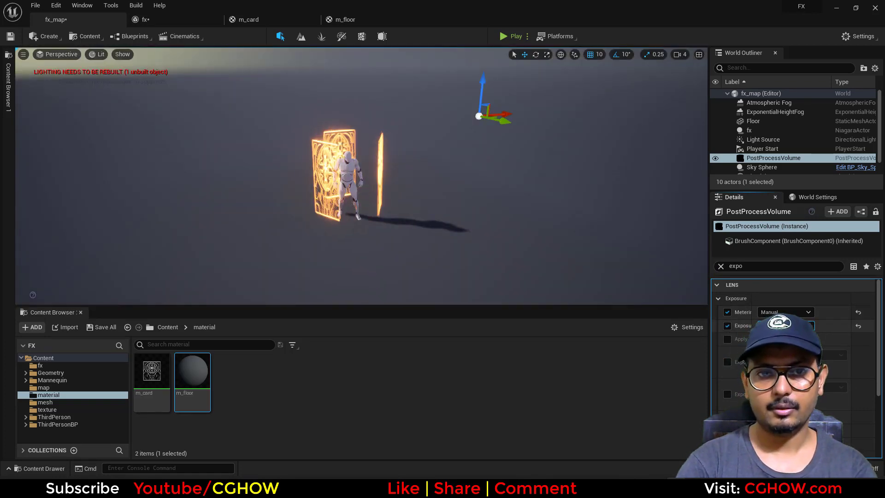
type("9")
key("Return")
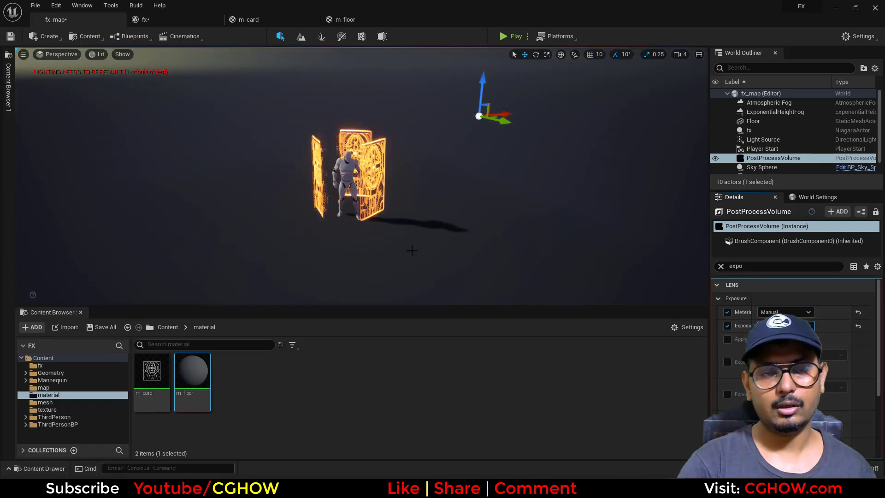
Rotate the Light Source in the viewport until it points upward, darkening the sky and floor.
left_click_drag(411, 251, 417, 205, "alt")
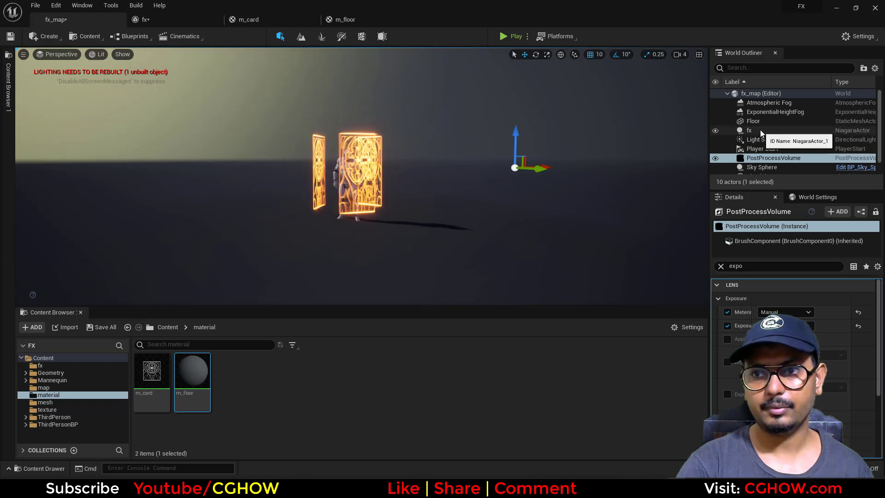
left_click(768, 139)
key("ctrl+l")
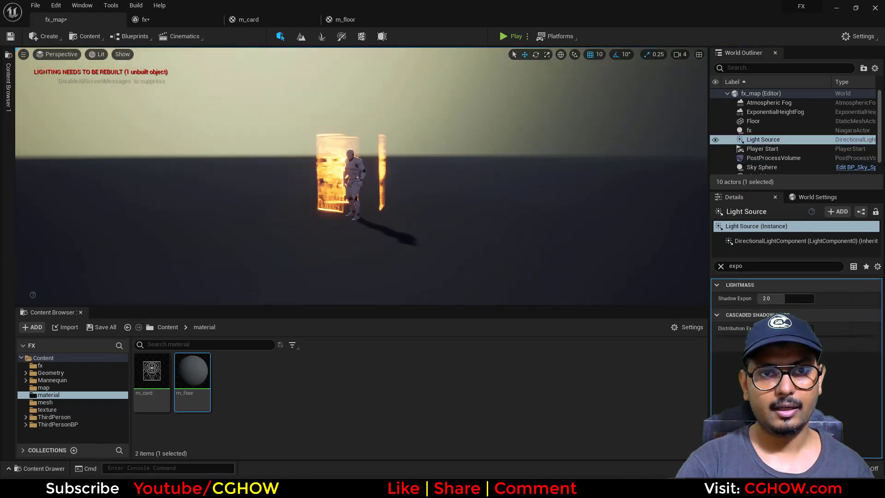
scroll(328, 193, "down", 5)
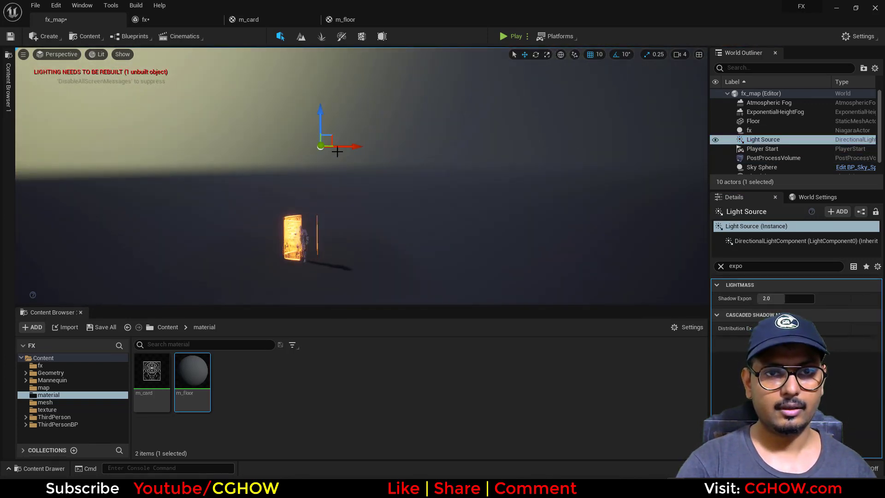
key("g")
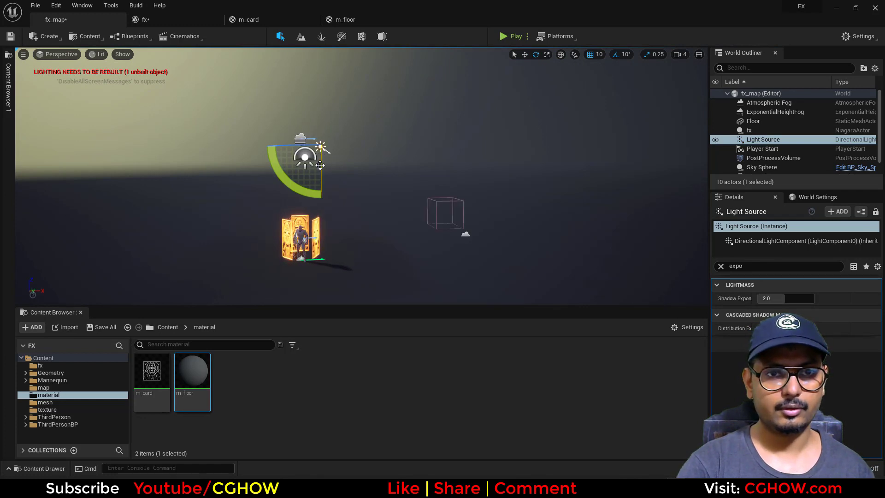
left_click_drag(271, 160, 286, 107)
left_click_drag(298, 156, 381, 167, "alt")
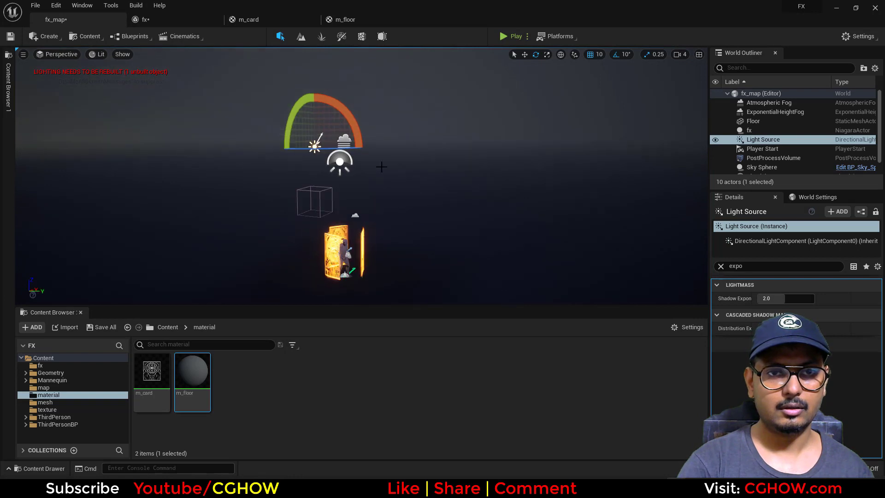
left_click_drag(348, 116, 318, 116)
left_click_drag(427, 193, 425, 173, "alt")
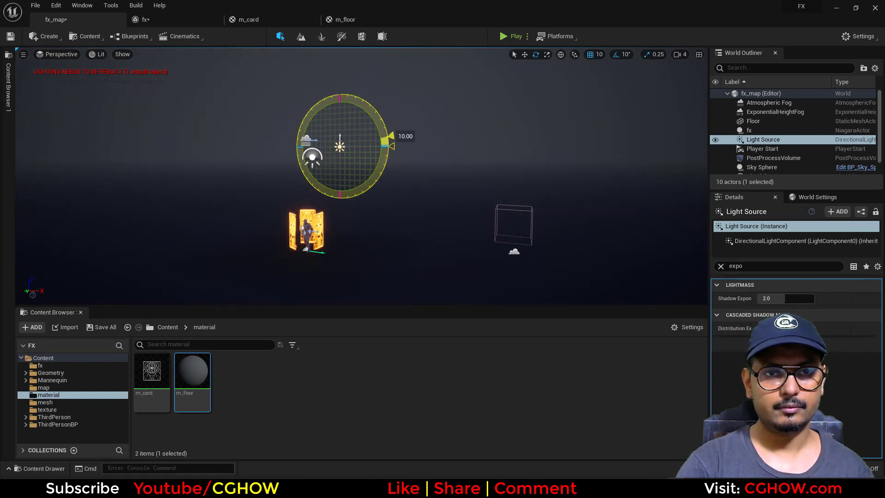
left_click_drag(392, 143, 465, 172, "alt")
right_click_drag(387, 227, 386, 272)
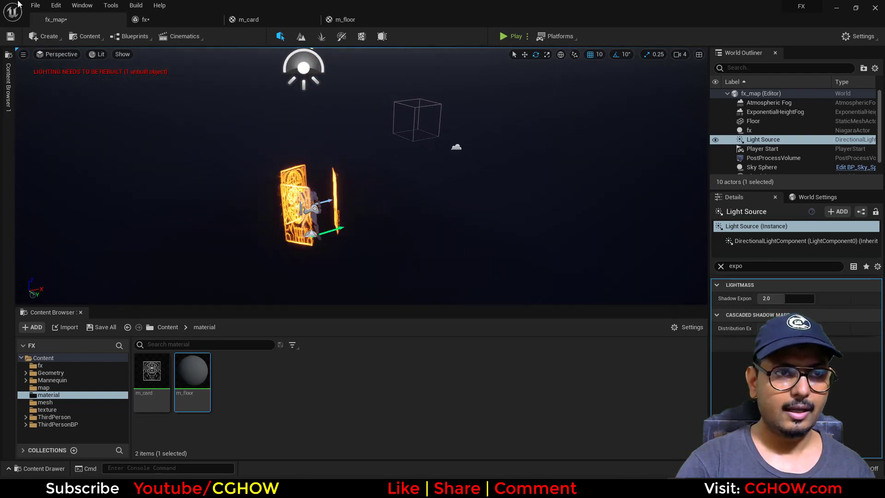
left_click(44, 41)
mouse_move(79, 64)
left_click_drag(161, 77, 361, 174)
key("ctrl+z")
Place a new Directional Light beside the character and set its intensity to about 16.5 lux.
left_click(43, 36)
mouse_move(73, 68)
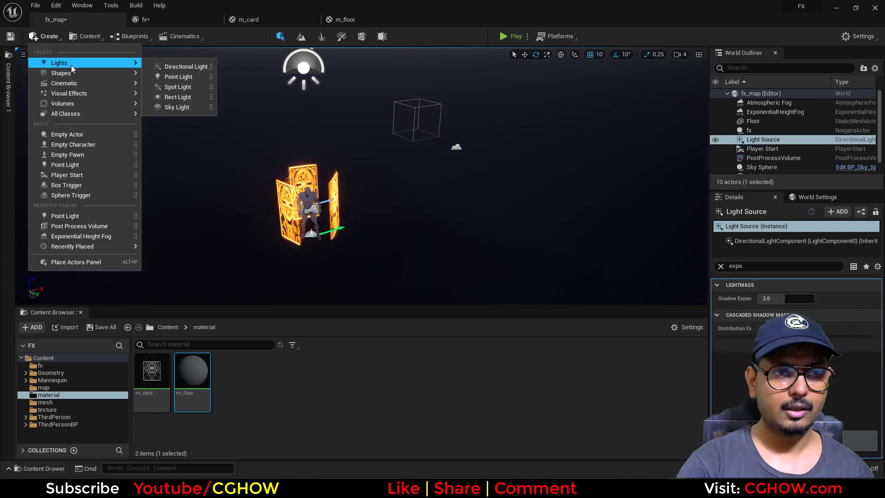
left_click_drag(159, 72, 361, 174)
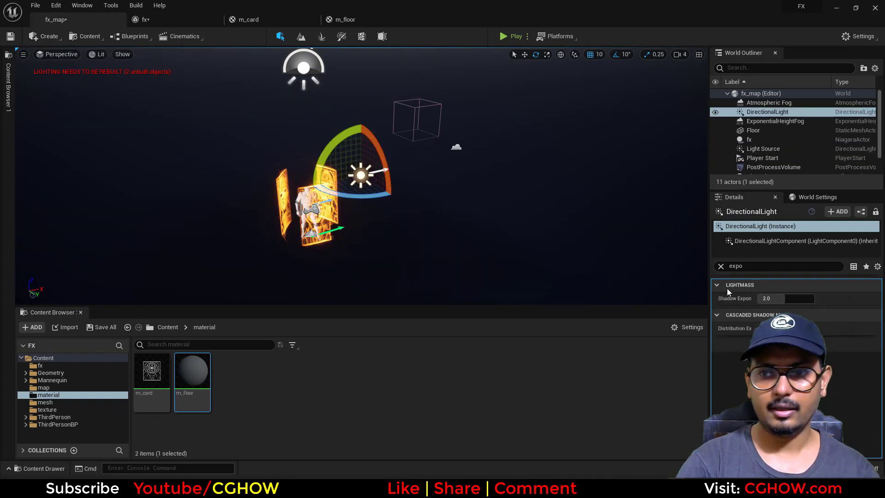
left_click(721, 266)
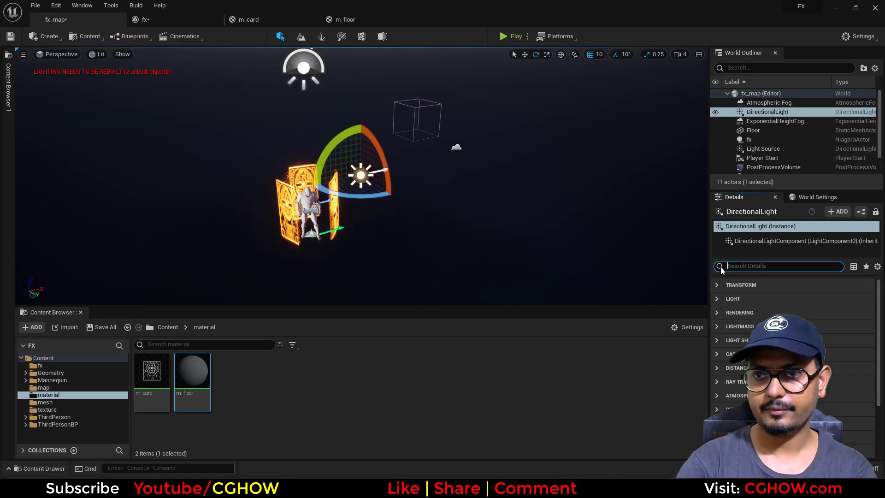
left_click(721, 298)
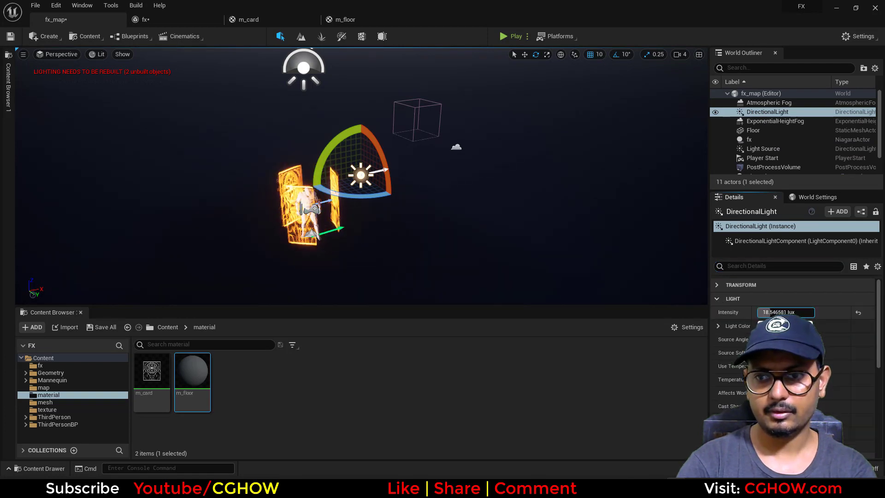
left_click_drag(492, 229, 463, 210, "alt")
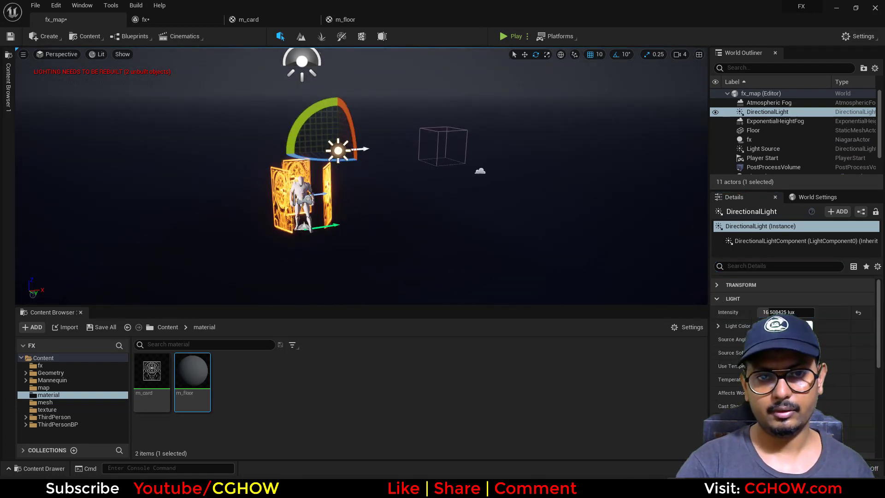
Move the new DirectionalLight to location 40, 400, 290 and rotate it to -60° in Y.
left_click(750, 125)
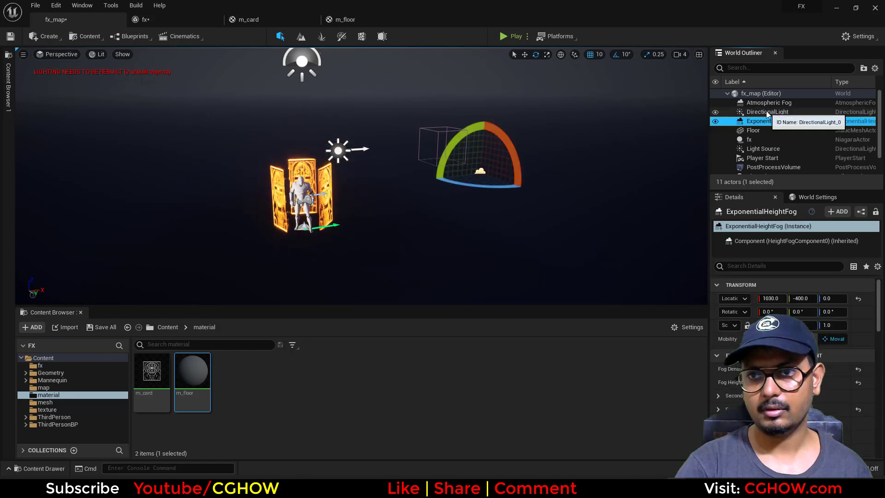
left_click(765, 113)
left_click_drag(562, 157, 553, 177, "alt")
key("g")
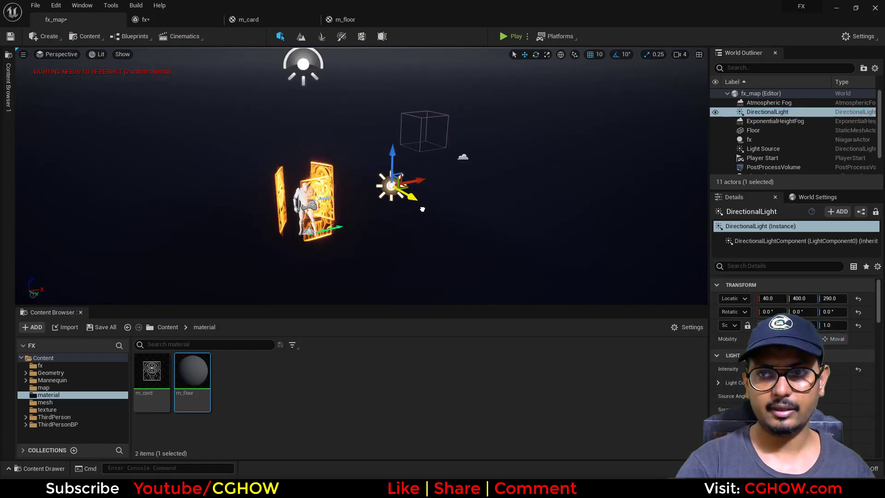
left_click_drag(379, 157, 384, 173)
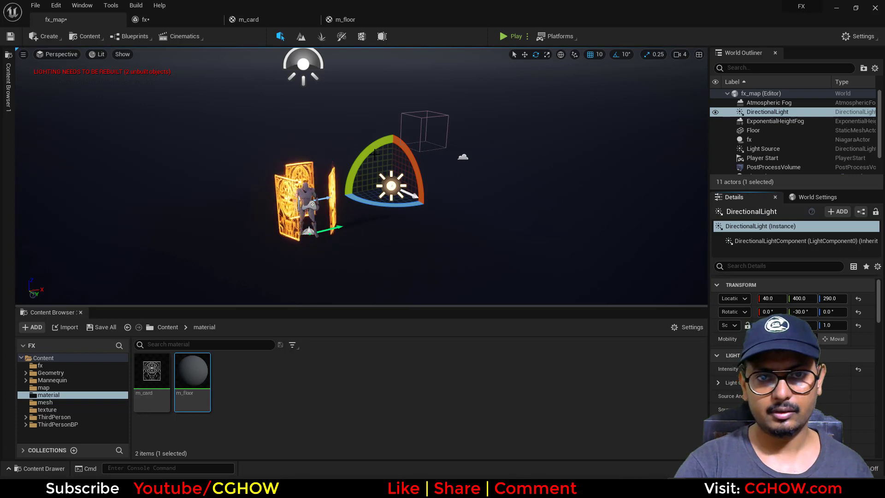
left_click_drag(374, 154, 375, 171)
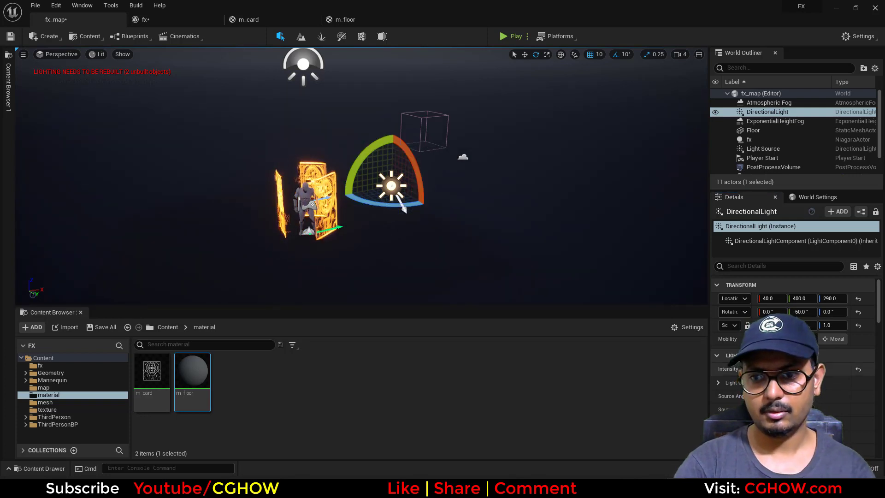
Hide the editor icons in the viewport with game view and save the fx_map level.
left_click_drag(430, 237, 400, 242, "alt")
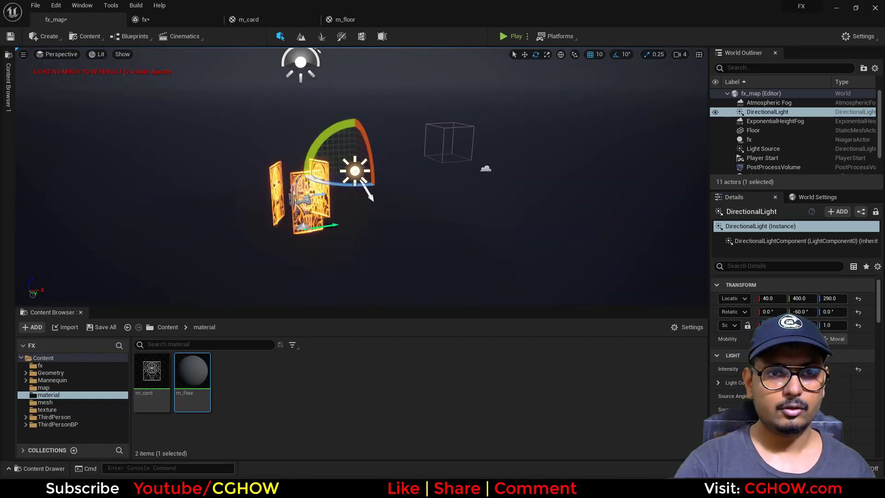
scroll(401, 242, "down", 2)
middle_click_drag(401, 242, 352, 261)
scroll(401, 242, "up", 3)
right_click_drag(396, 184, 401, 216)
scroll(361, 176, "down", 4)
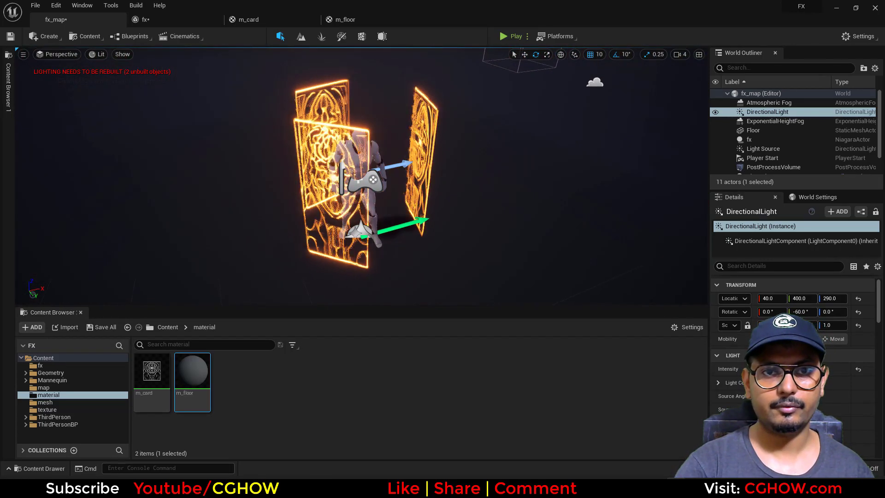
key("g")
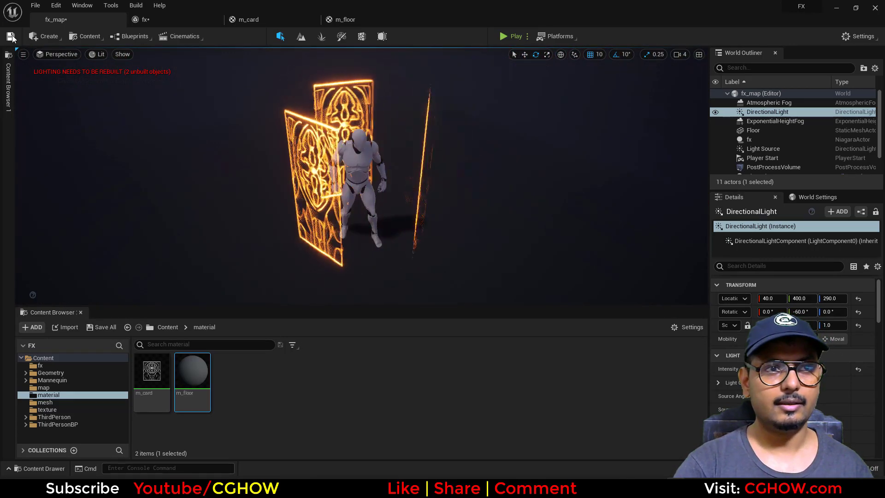
key("ctrl+s")
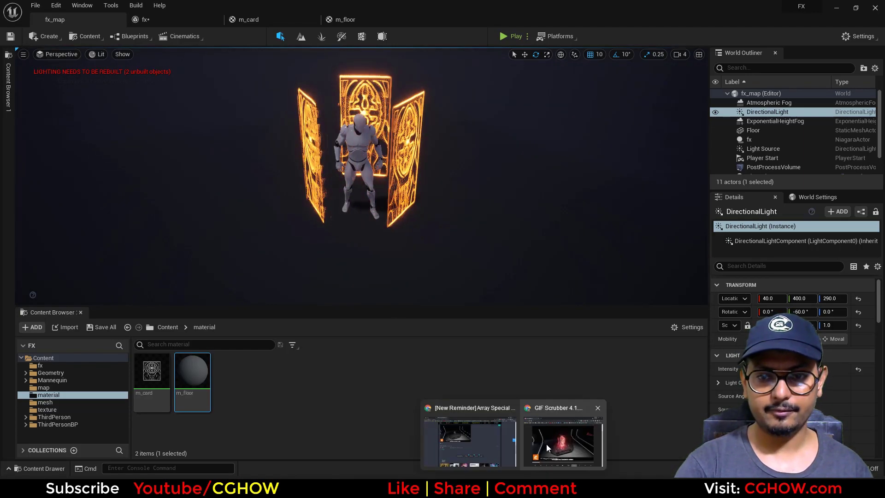
Switch to the GIF Scrubber window, examine the reference magic circle effect, and return to Unreal Engine.
left_click(546, 443)
left_click(291, 214)
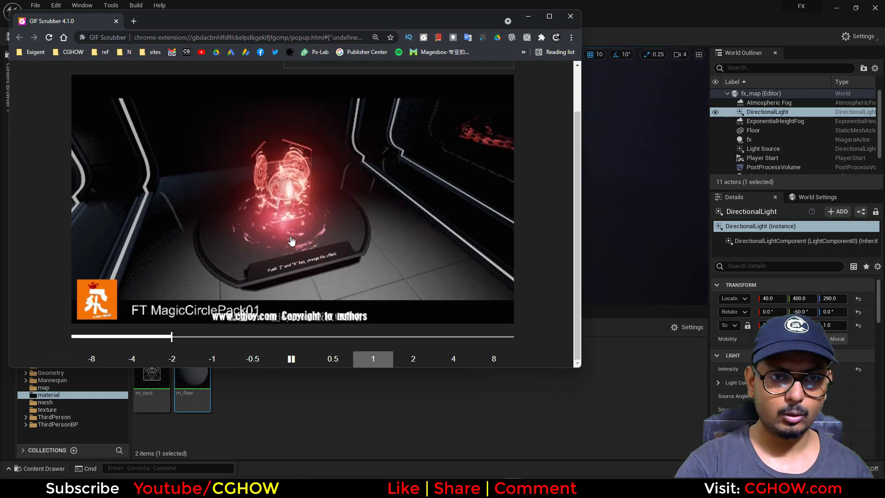
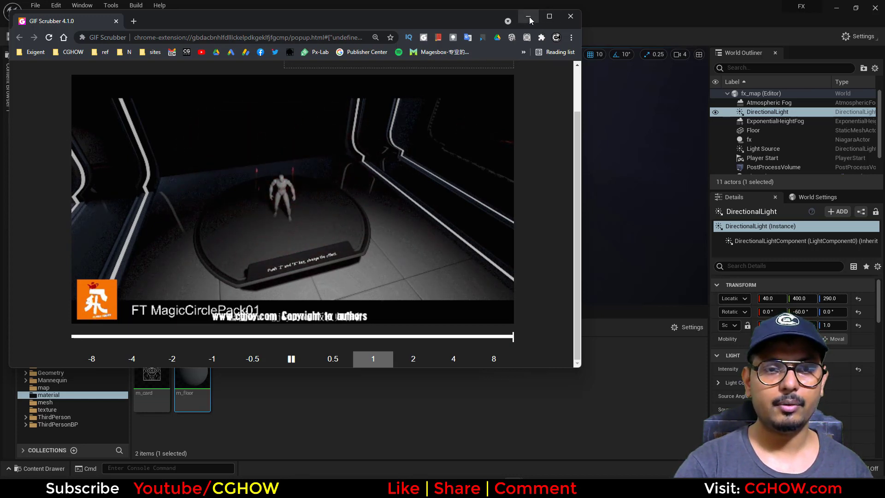
left_click(528, 17)
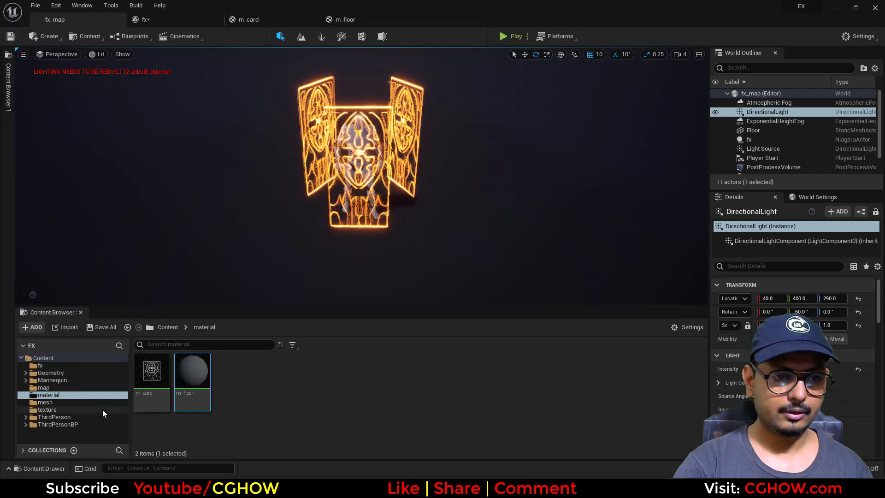
Create a material named m_Radial1 in the material folder and open it for editing.
right_click(252, 395)
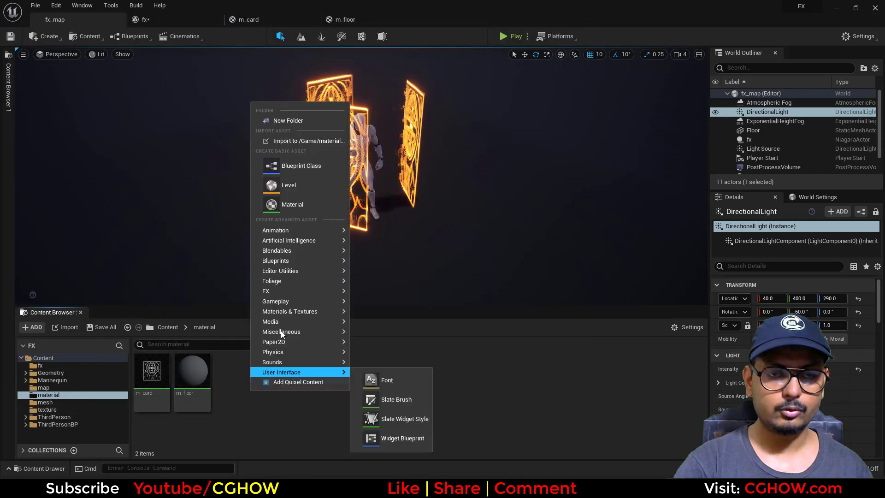
left_click(308, 201)
type("m_Ra")
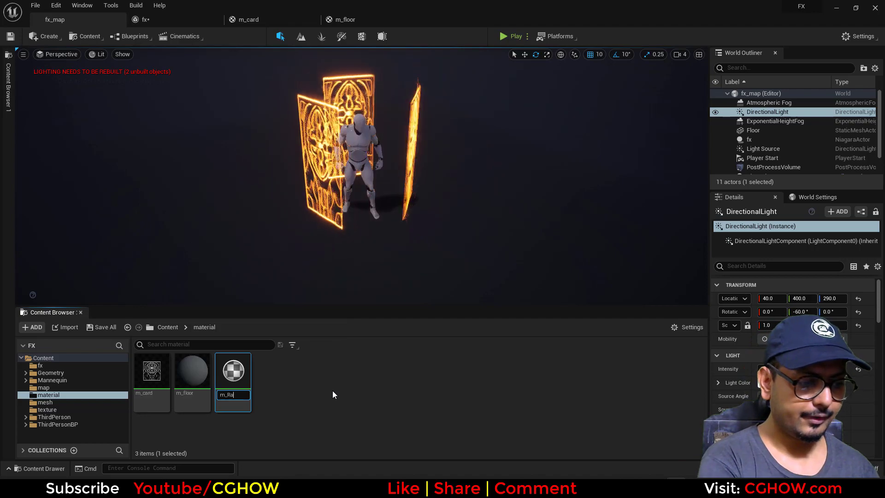
type("dial1")
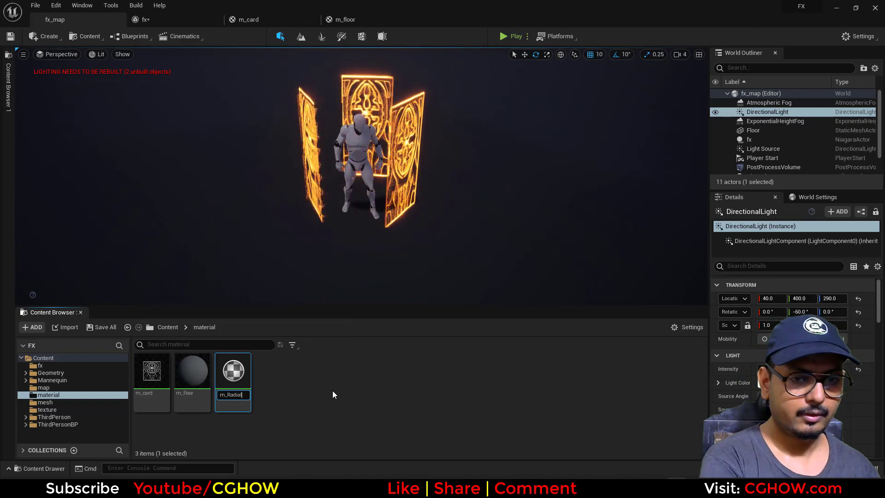
key("Return")
key("Return")
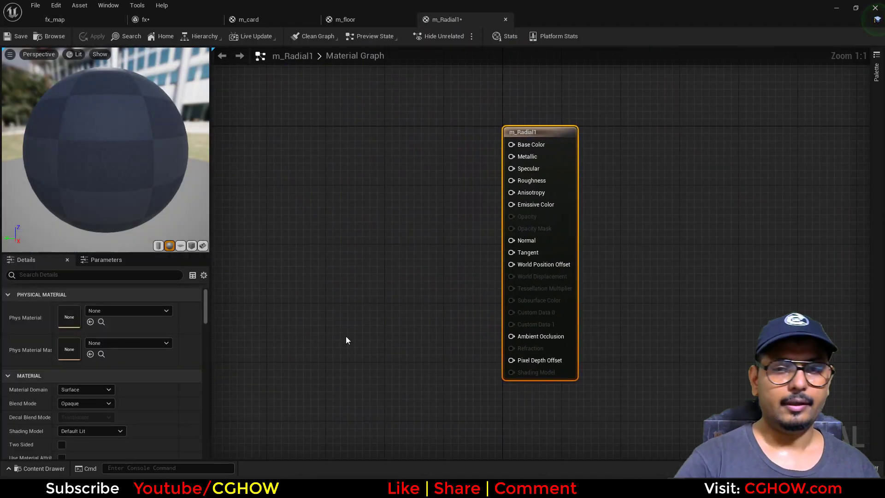
Add a Particle Color node and connect its color output to Emissive Color.
right_click(329, 169)
type("particle")
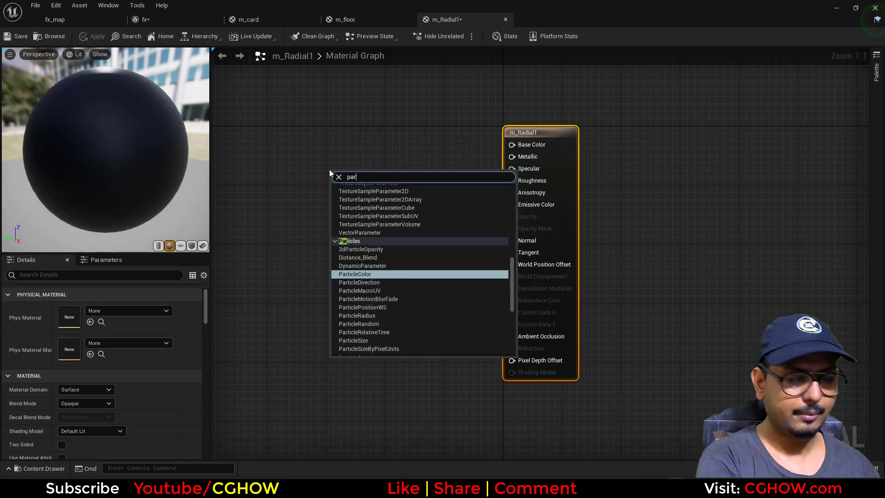
key("Return")
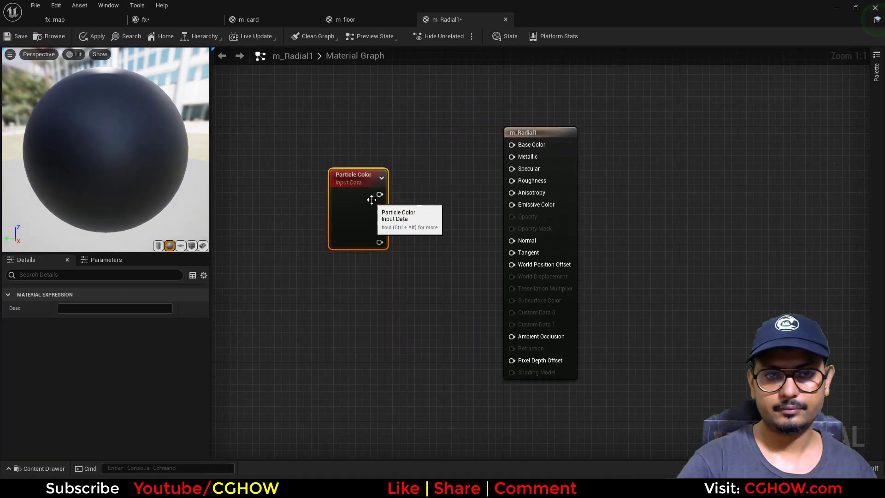
left_click_drag(380, 194, 528, 204)
Set the m_Radial1 material to Translucent blend mode and Unlit shading, with Two Sided enabled.
left_click(550, 170)
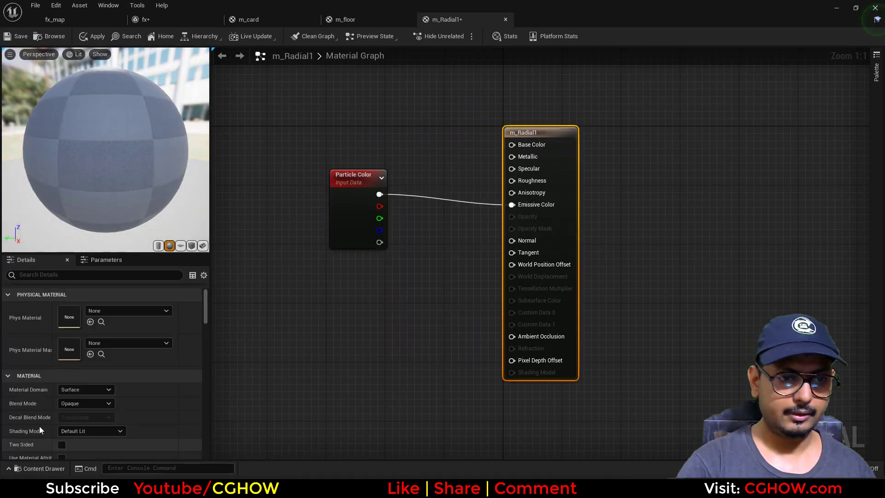
left_click(92, 403)
left_click(85, 428)
left_click(87, 431)
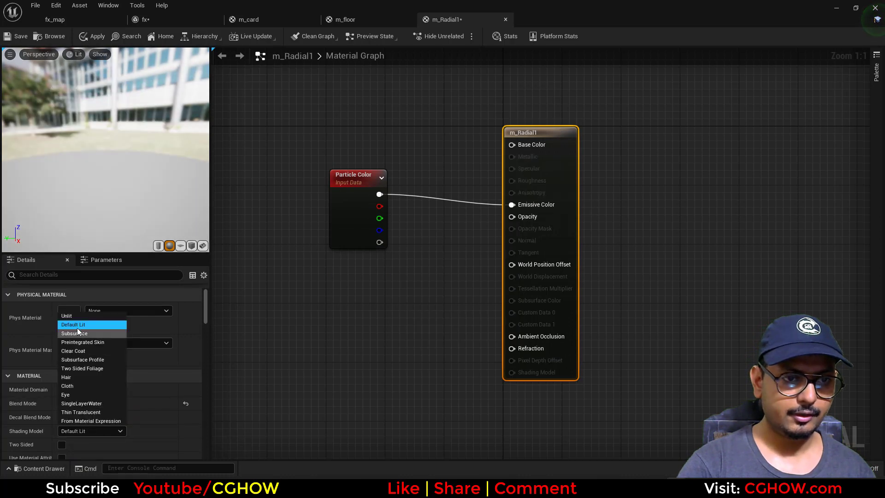
left_click(67, 316)
Route the Particle Color alpha through input A of a new Multiply node into Opacity.
right_click_drag(358, 313, 391, 263)
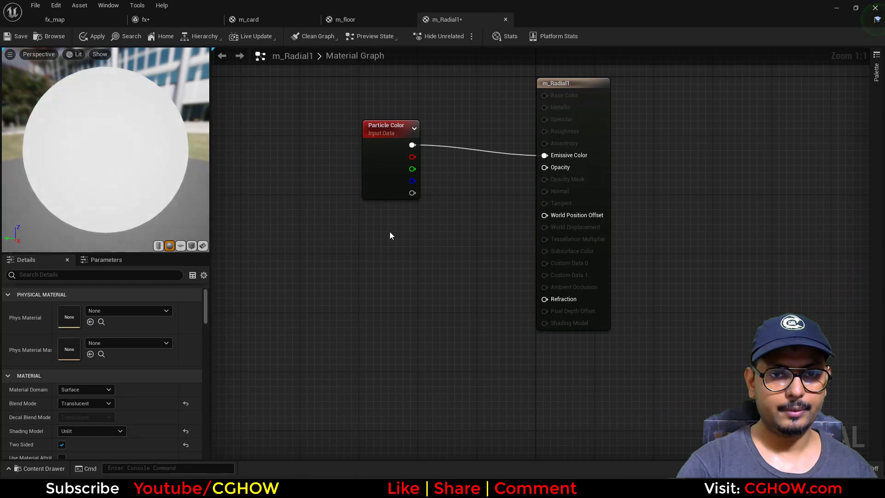
left_click(389, 232)
left_click_drag(413, 193, 545, 167)
left_click_drag(413, 237, 440, 223)
Add a RadialGradientExponential node feeding the Multiply's B input, and preview the material on a plane.
right_click(284, 261)
type("radi")
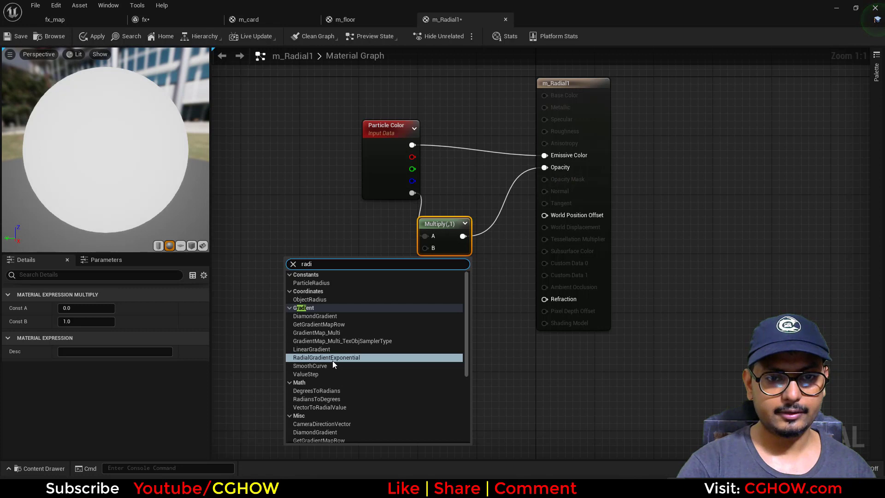
left_click(333, 364)
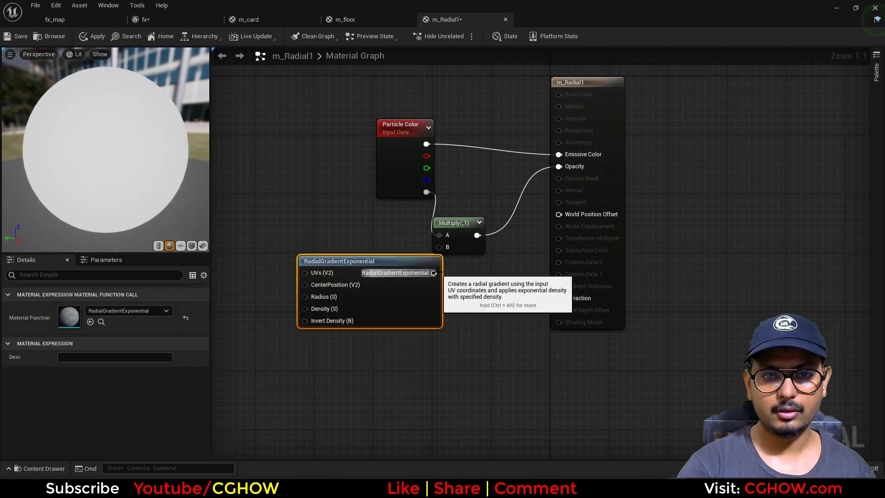
left_click_drag(429, 273, 435, 248)
left_click(181, 246)
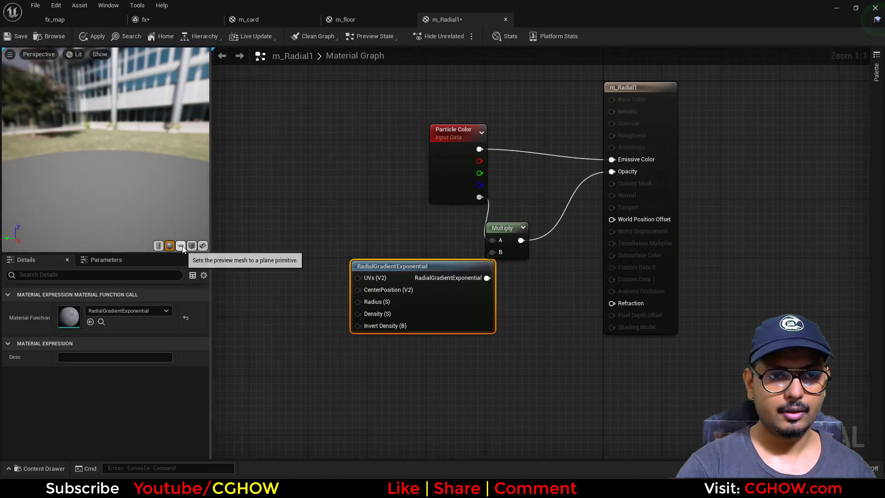
Connect a constant of 0.5 to the radial gradient's Density input and save the material.
left_click(303, 318)
key("1")
left_click(308, 320)
left_click_drag(312, 323, 372, 315)
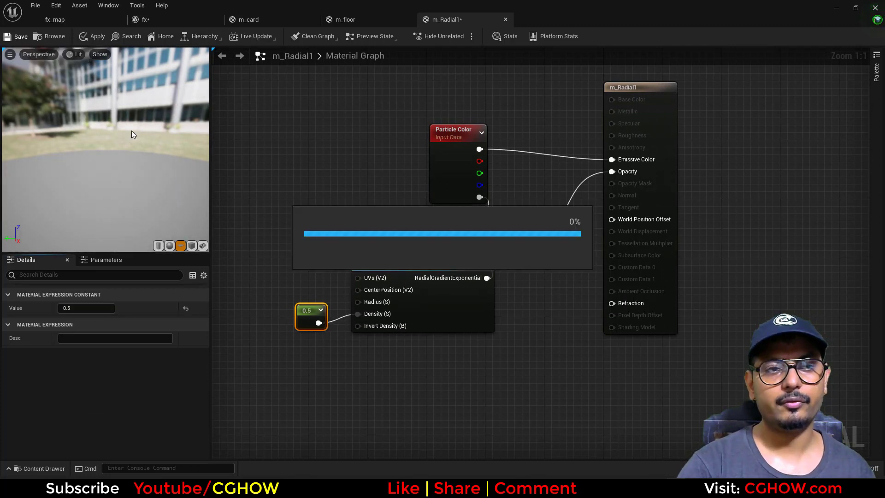
left_click_drag(92, 114, 65, 114)
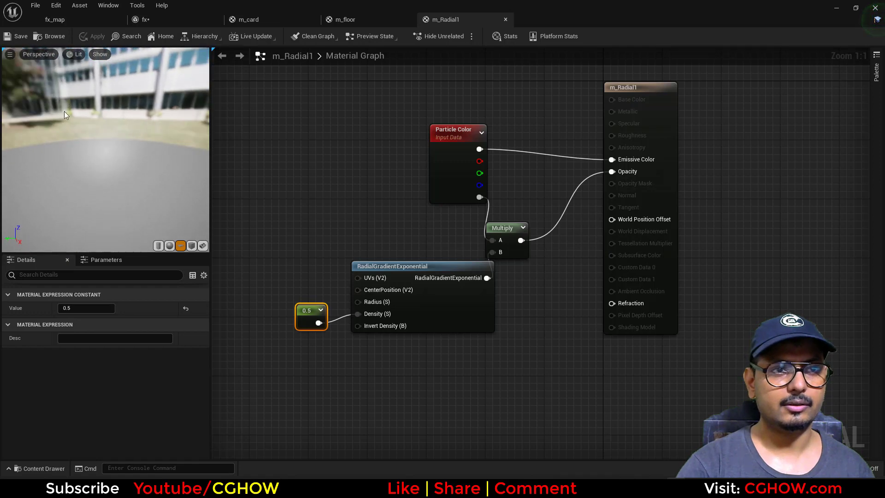
Duplicate the card emitter in the fx Niagara system and place the copy beside the original.
left_click(48, 41)
left_click(183, 23)
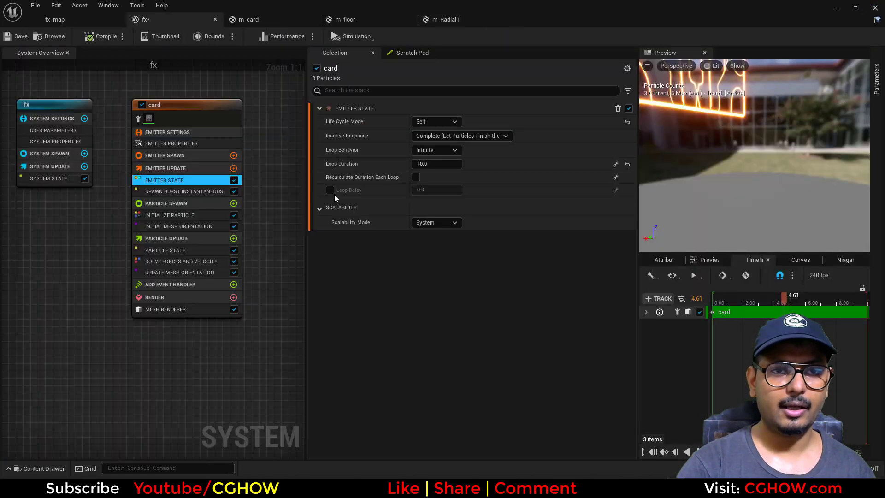
right_click_drag(263, 130, 182, 140)
left_click(128, 110)
key("ctrl+d")
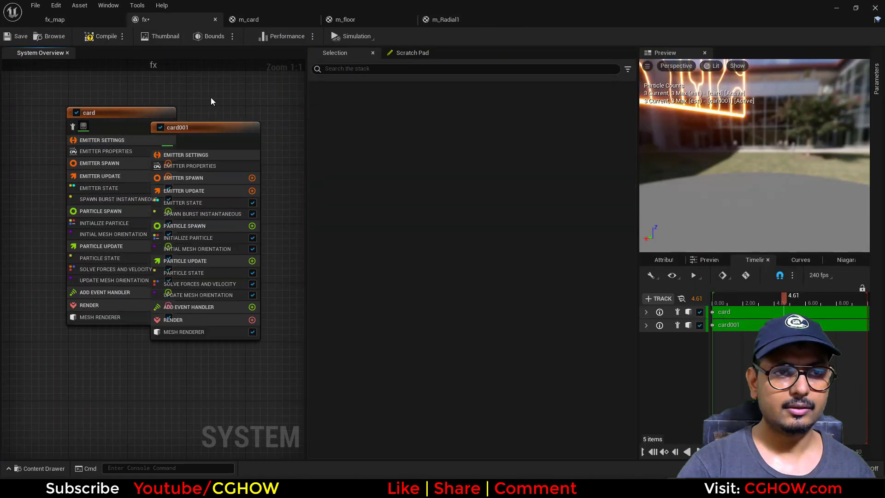
right_click_drag(198, 95, 153, 94)
left_click_drag(146, 124, 190, 110)
Rename the duplicated card emitter as ground_glow.
double_click(190, 111)
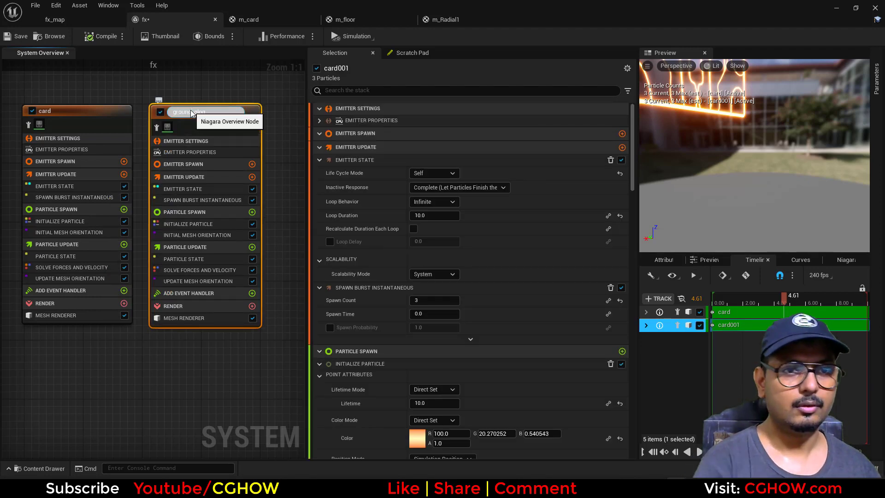
key("Return")
double_click(192, 113)
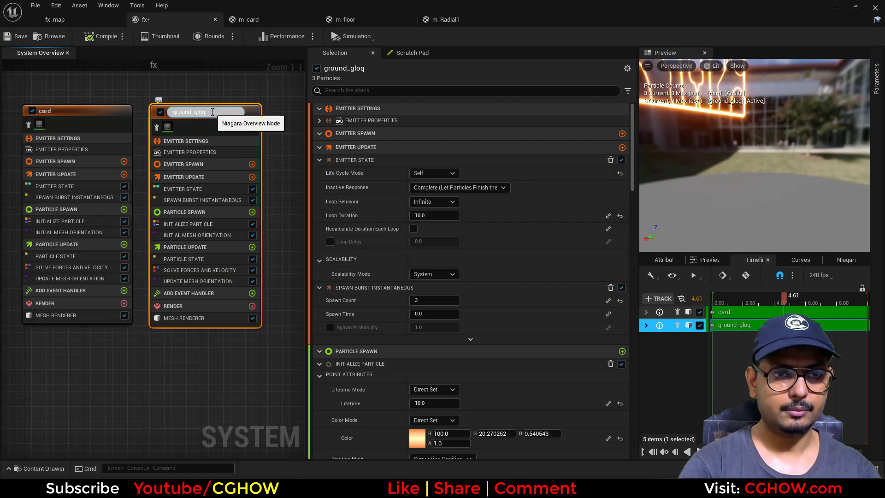
key("Return")
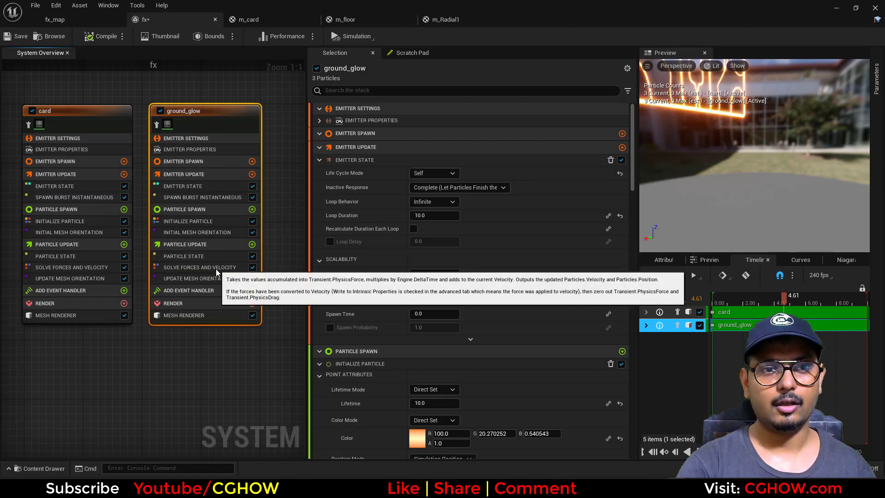
Replace the ground_glow emitter's Mesh Renderer with a Sprite Renderer and open the new renderer's settings.
right_click_drag(198, 346, 148, 335)
left_click(154, 305)
key("Delete")
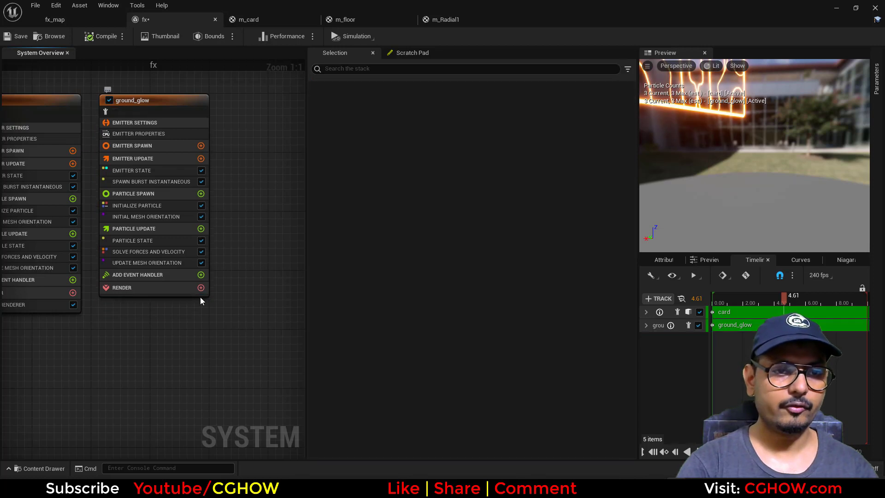
left_click(201, 288)
left_click(226, 165)
left_click(162, 306)
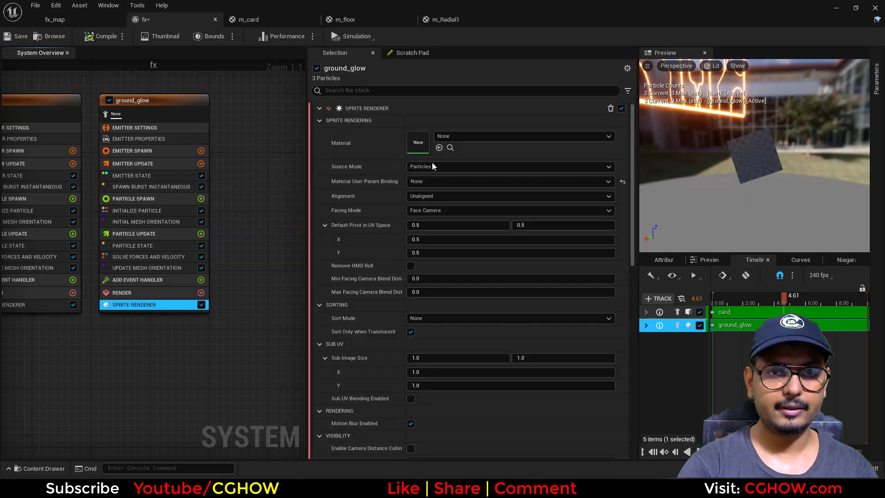
Assign the m_Radial1 material to the ground_glow Sprite Renderer.
left_click(466, 137)
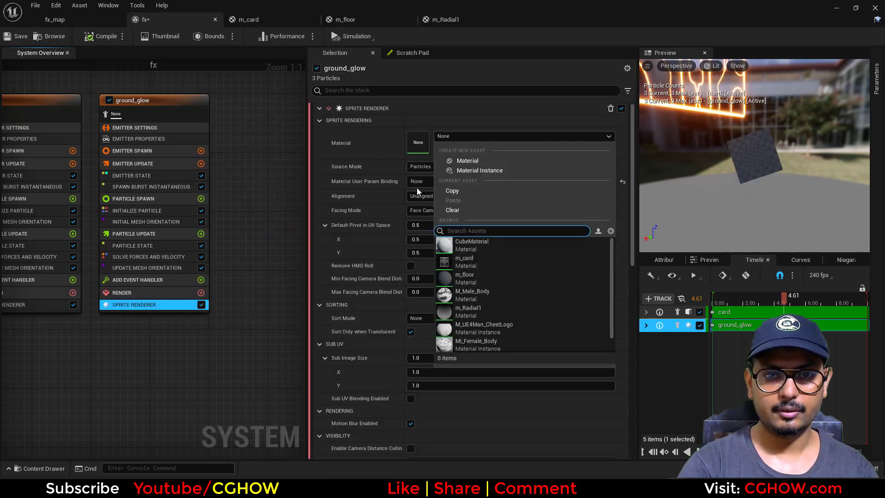
type("rad")
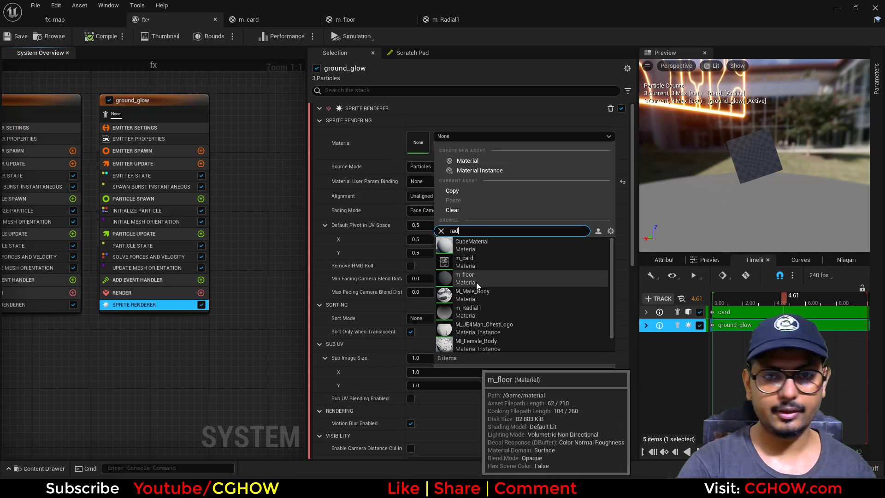
left_click(466, 245)
Delete the Initial Mesh Orientation module from the ground_glow emitter.
right_click_drag(280, 199, 292, 230)
left_click(170, 254)
key("Delete")
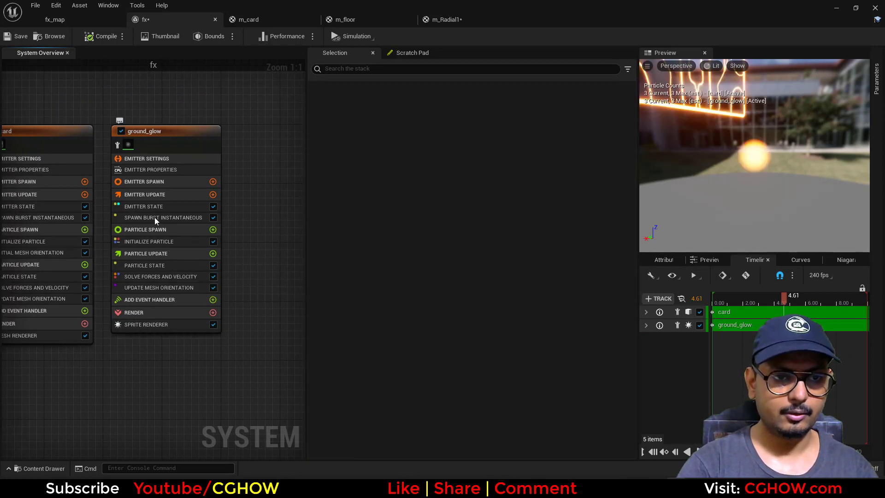
Replace the Spawn Burst Instantaneous module of the ground_glow emitter with a Spawn Rate module.
left_click(155, 219)
key("Delete")
left_click(207, 194)
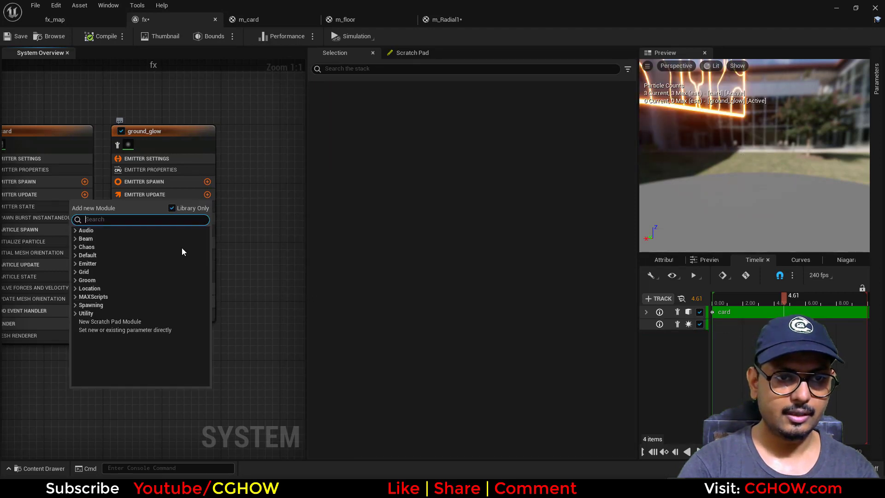
left_click(78, 304)
left_click(106, 338)
Set the SpawnRate of ground_glow's Spawn Rate module to 10.
left_click(154, 205)
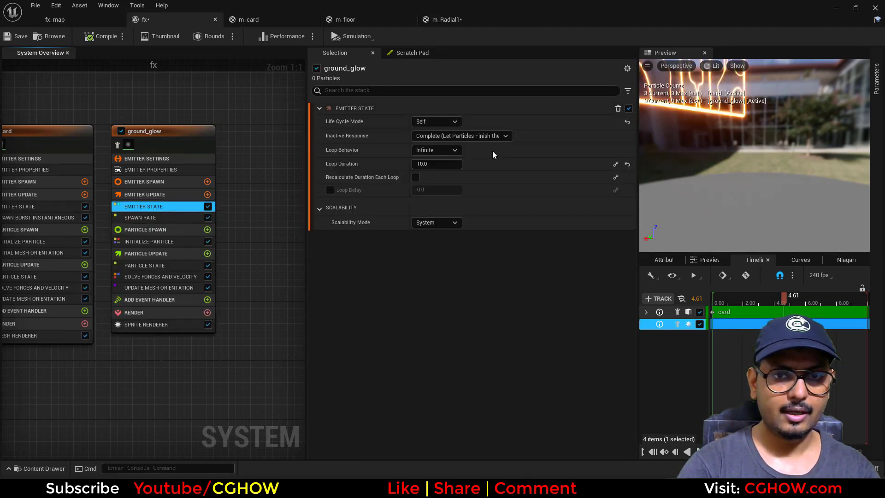
left_click(165, 218)
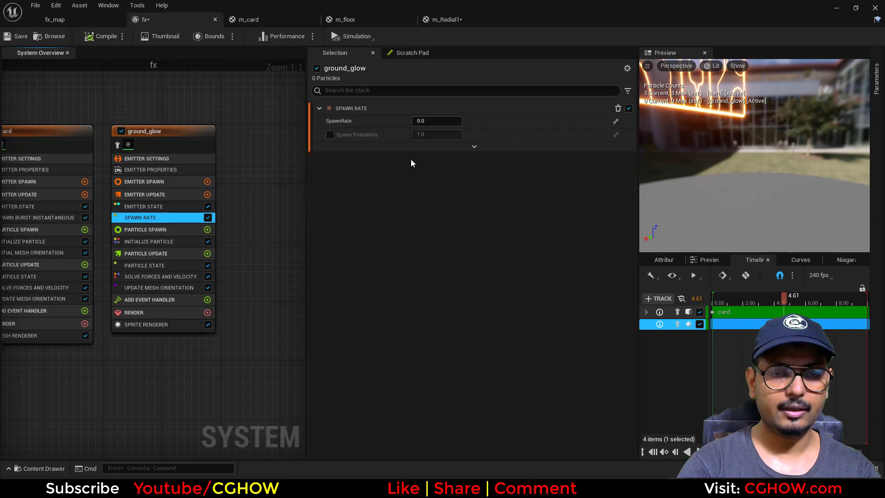
type("10")
key("Return")
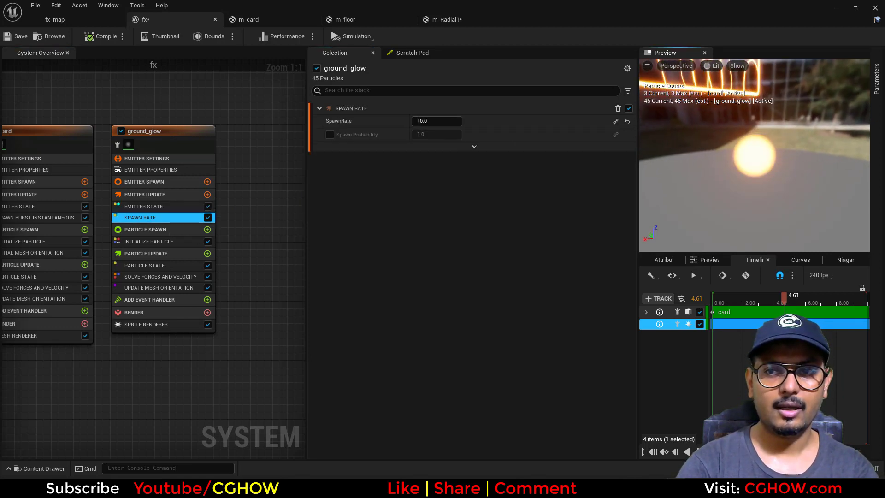
mouse_move(788, 159)
left_mouse_down()
mouse_move(797, 158)
mouse_move(798, 125)
mouse_move(796, 159)
left_mouse_up()
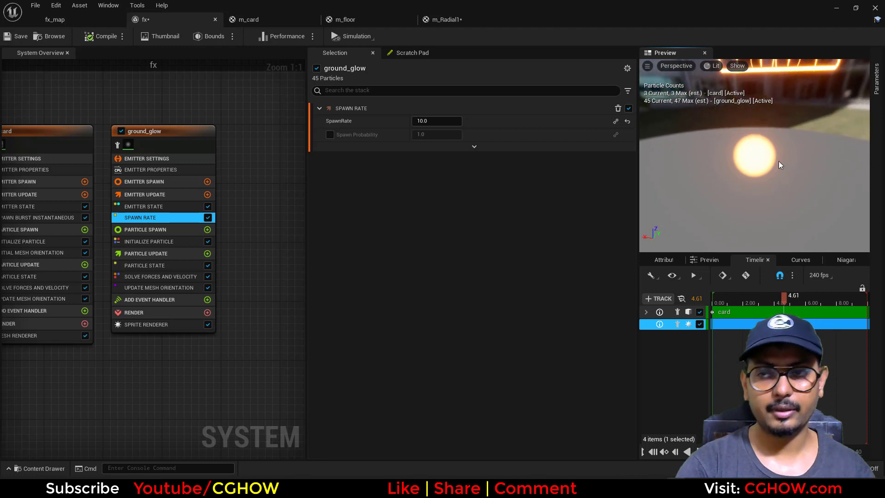
Set ground_glow's Sprite Renderer alignment to Custom Alignment and its facing mode to Custom Facing Vector.
left_click(171, 325)
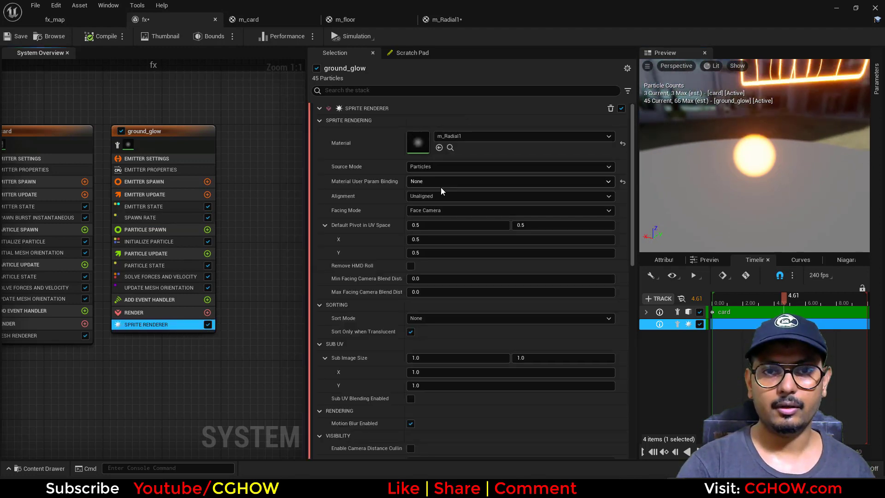
left_click(433, 182)
left_click(435, 196)
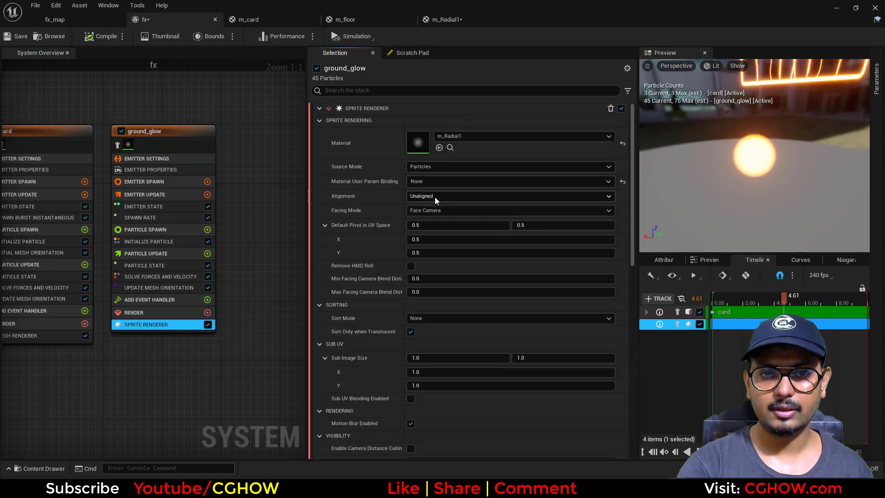
left_click(435, 196)
left_click(437, 221)
left_click(437, 211)
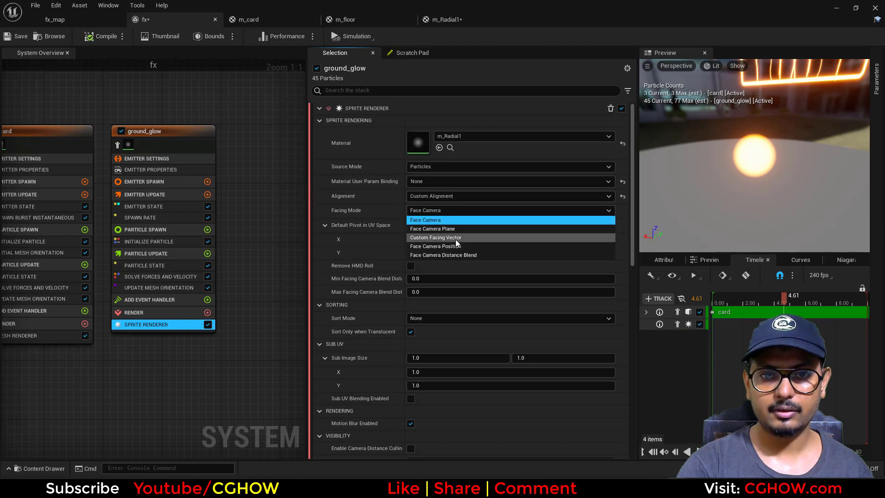
left_click(455, 238)
Add an Align Sprite to Mesh Orientation module to ground_glow's Particle Update group.
left_click(207, 253)
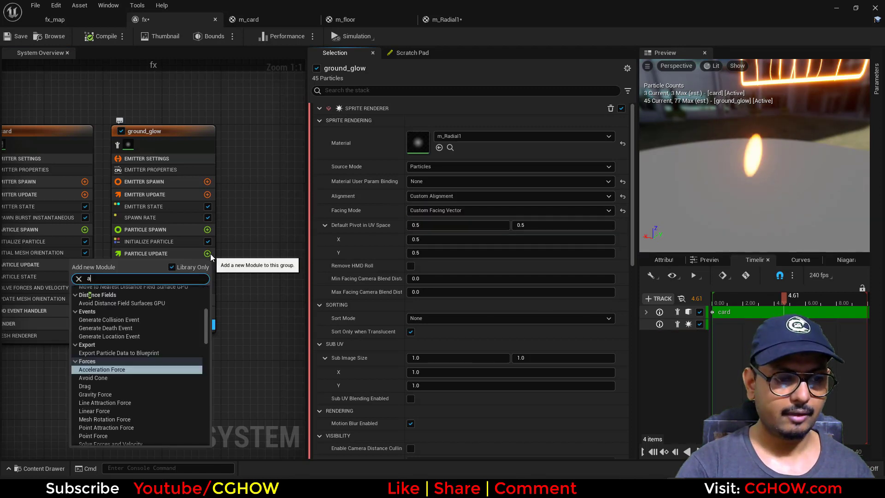
type("ali")
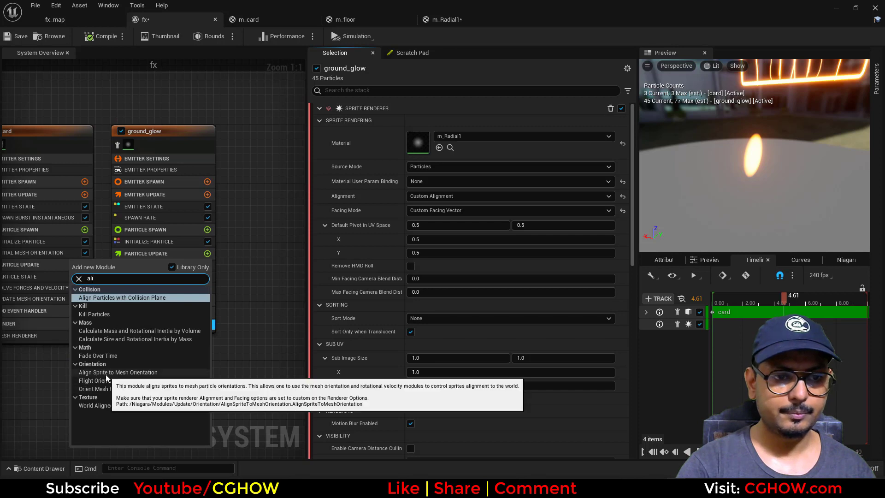
left_click(106, 373)
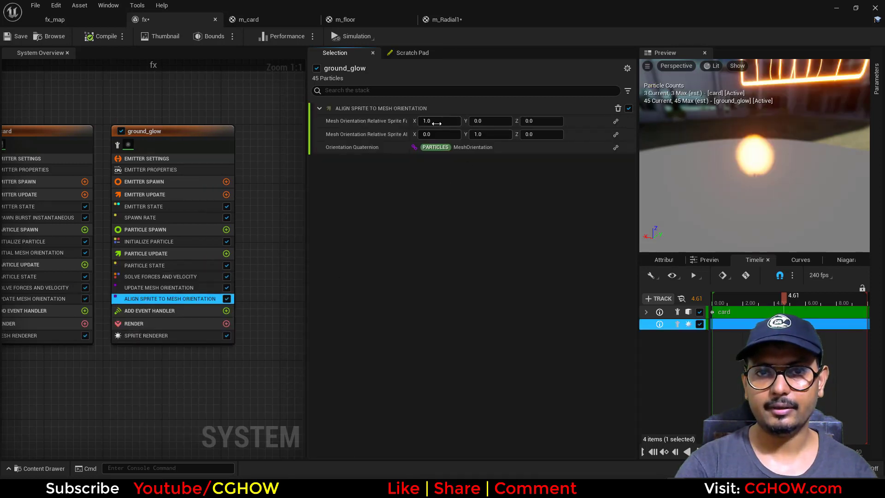
Try a mesh-relative sprite facing vector of 0, 1, 0 and a sprite alignment vector of 0, 0, 1.
type("0")
key("Tab")
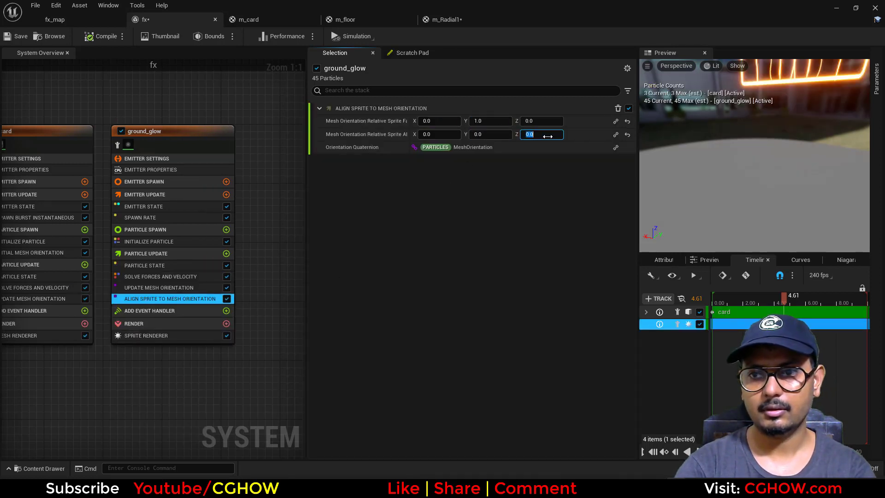
type("1")
key("Return")
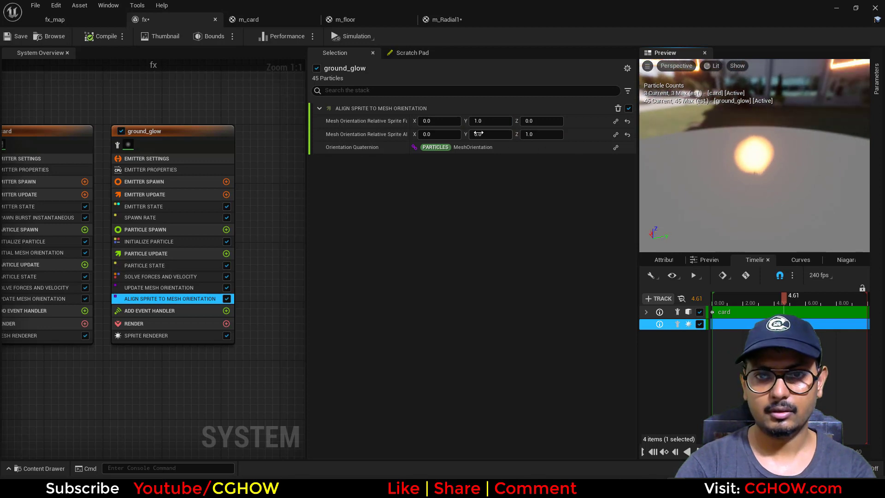
Undo the alignment vector change and set the mesh-relative sprite facing vector to 0, 0, 1.
key("ctrl+z")
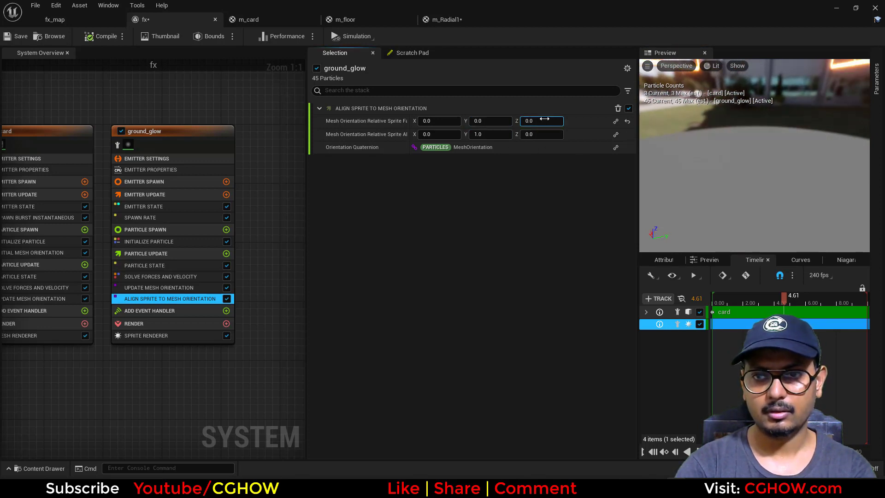
key("ctrl+y")
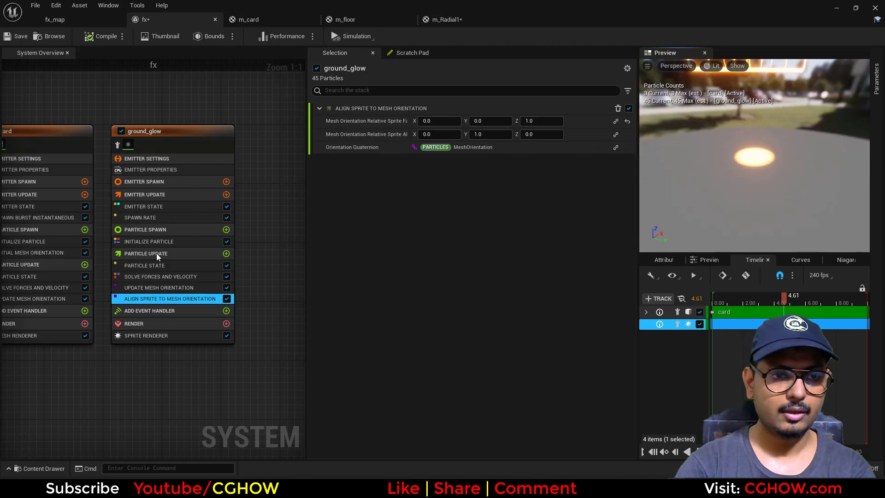
Add a Scale Color module to ground_glow's Particle Update group.
left_click(226, 254)
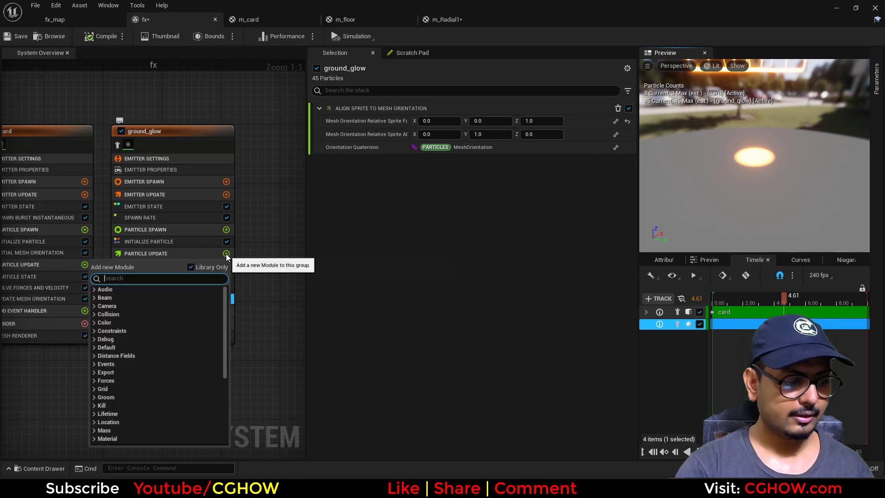
type("scale")
left_click(134, 329)
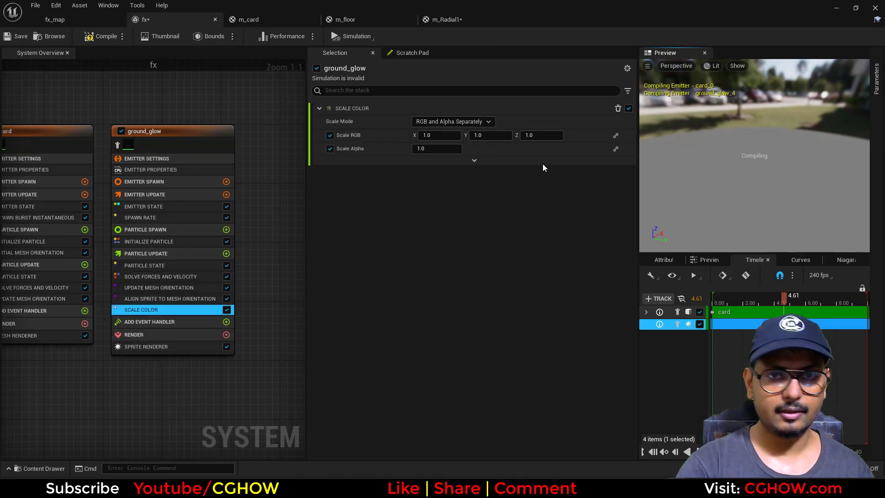
Drive Scale Alpha with Float from Curve, rising from 0 to 1 at about time 0.3 and falling to 0 at time 1.
left_click(616, 150)
type("curve")
left_click(523, 189)
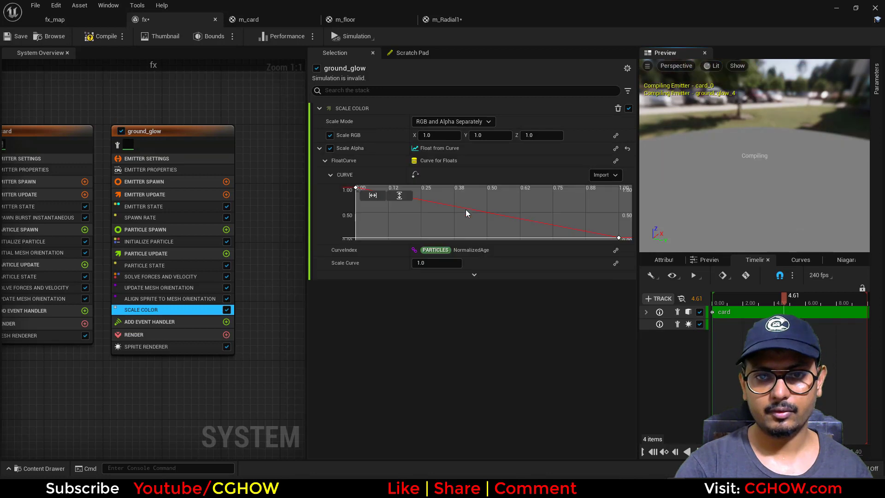
middle_click(446, 210)
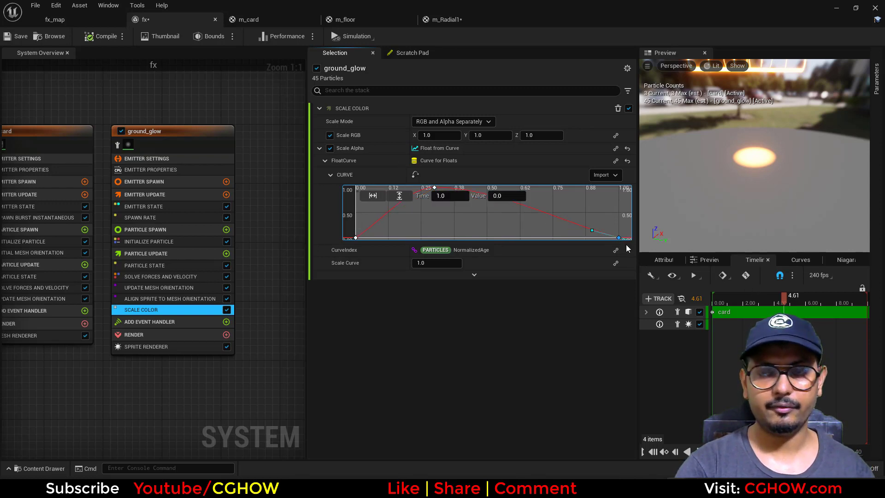
Add a Scale Sprite Size module to Particle Update and set its Scale Factor to Vector 2D From Float.
left_click(226, 253)
type("sca")
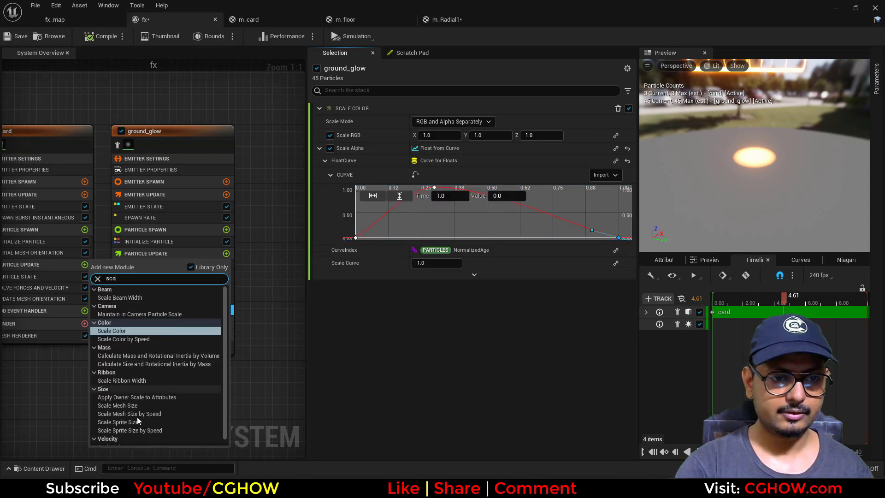
left_click(136, 423)
left_click(615, 121)
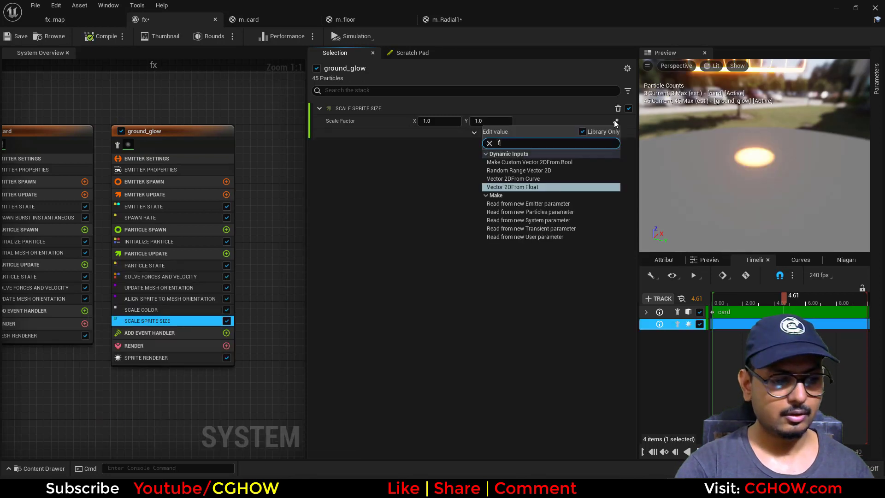
type("flo")
left_click(530, 162)
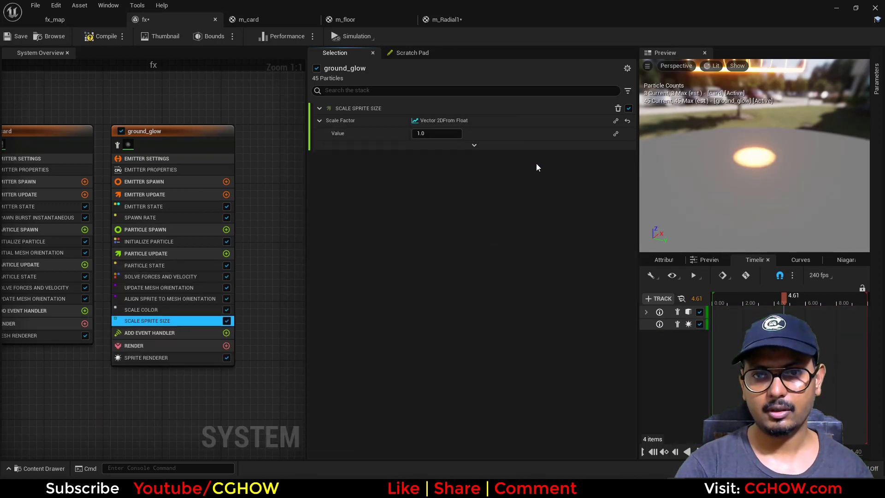
Drive the scale factor's value with Float from Curve, shaped as a fast rise from 0 that eases into 1.
left_click(616, 133)
type("curve")
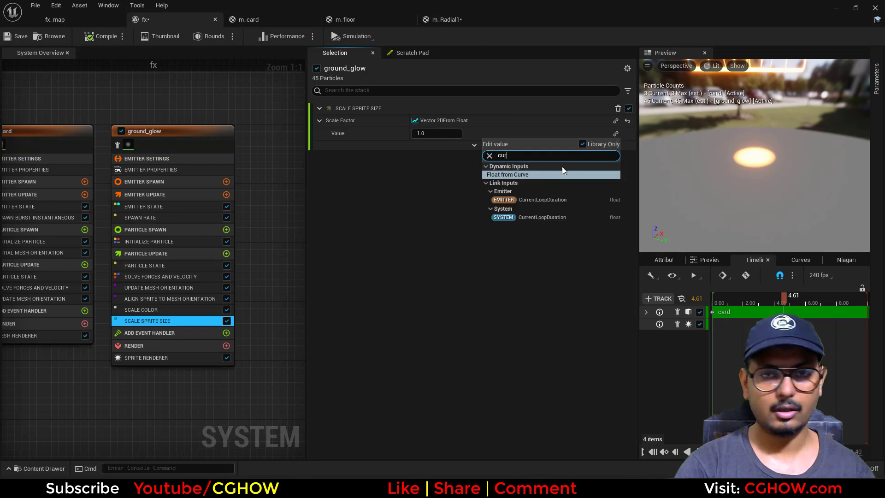
left_click(524, 175)
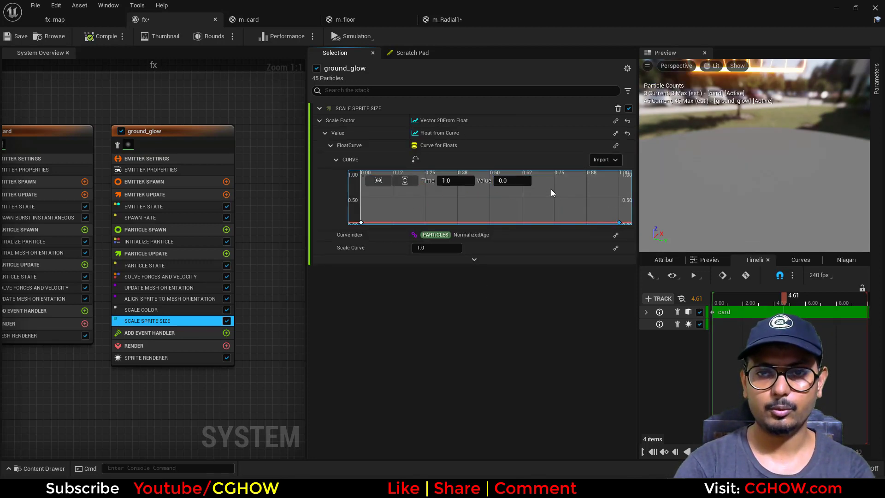
left_click(405, 180)
left_click_drag(388, 220, 387, 208)
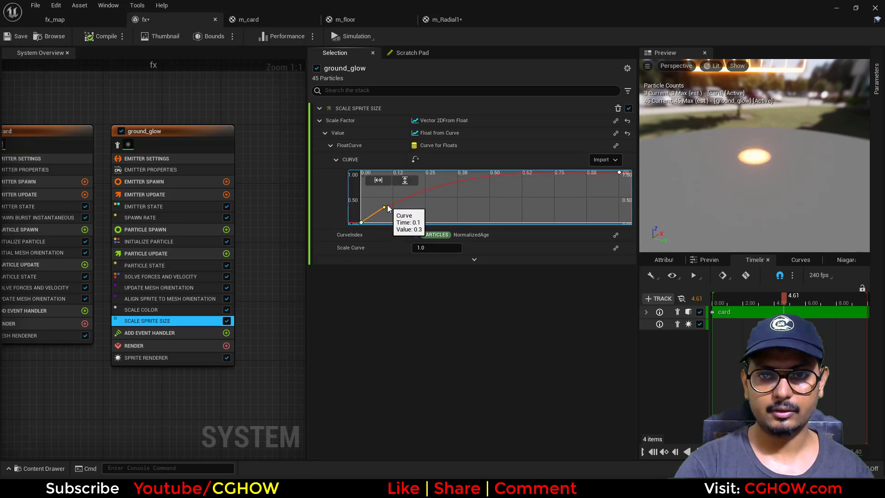
Lower the brightness value of ground_glow's initial particle color to 2.
left_click(148, 242)
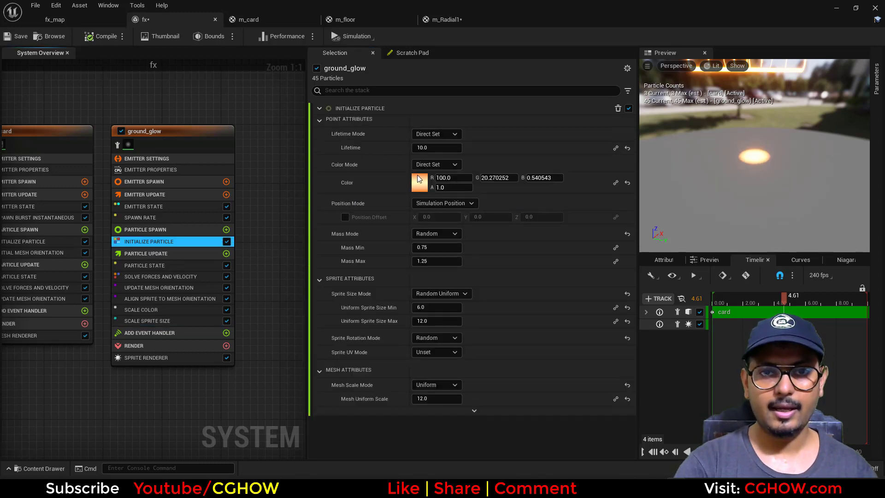
left_click(419, 182)
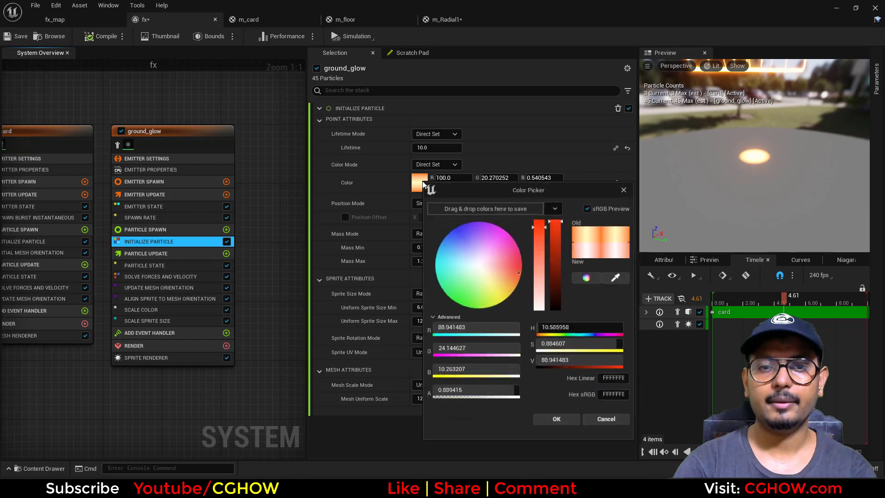
left_click(553, 362)
type("1")
key("Return")
type("2")
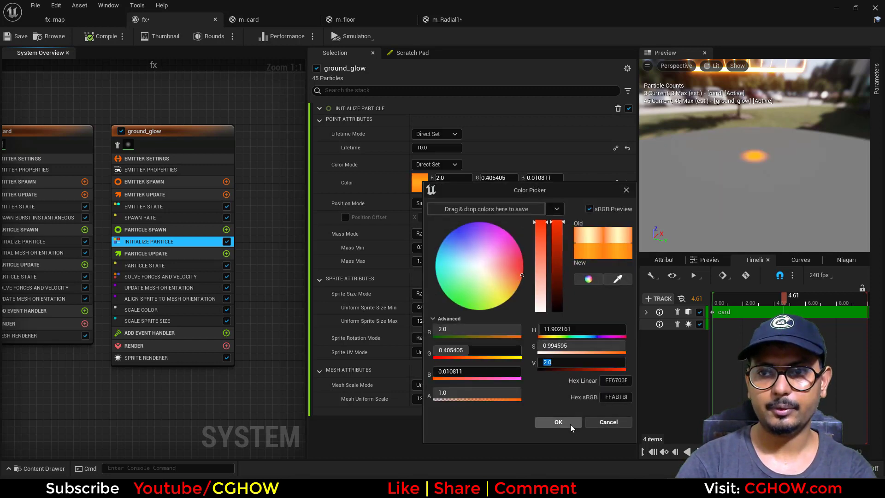
left_click(570, 424)
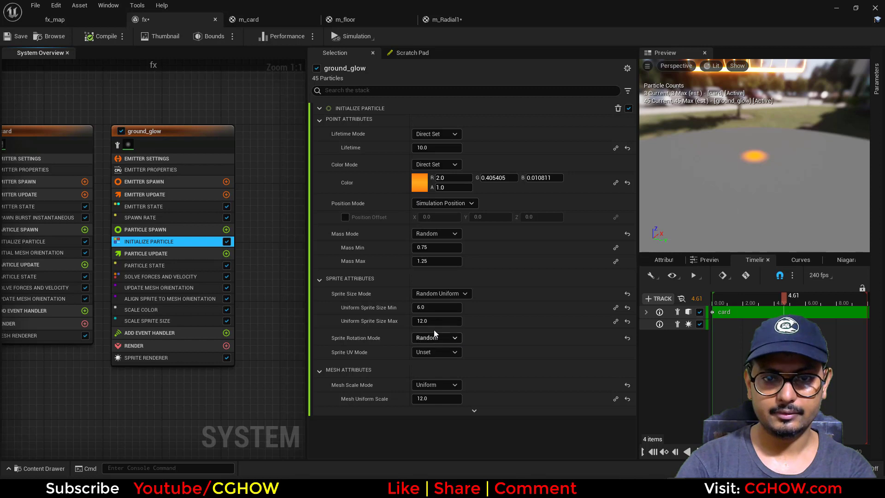
Set Uniform Sprite Size Min to 200 and Max to 500, and play the preview.
key("Return")
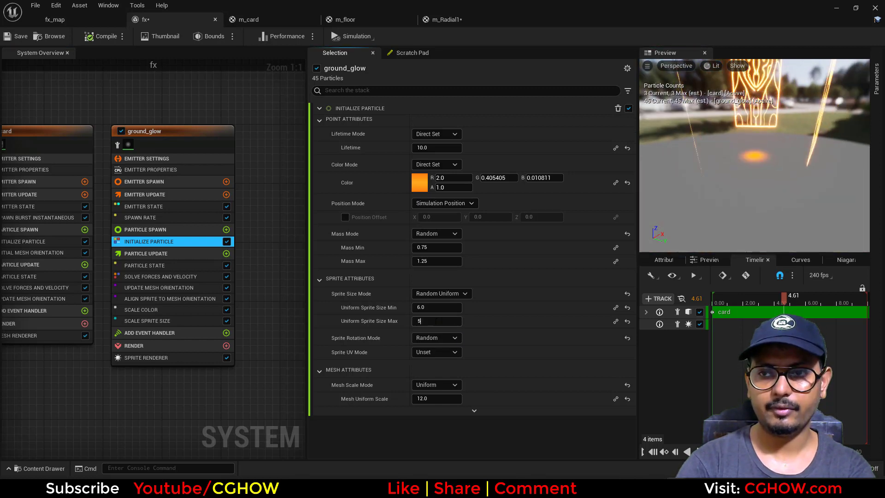
type("500")
key("Return")
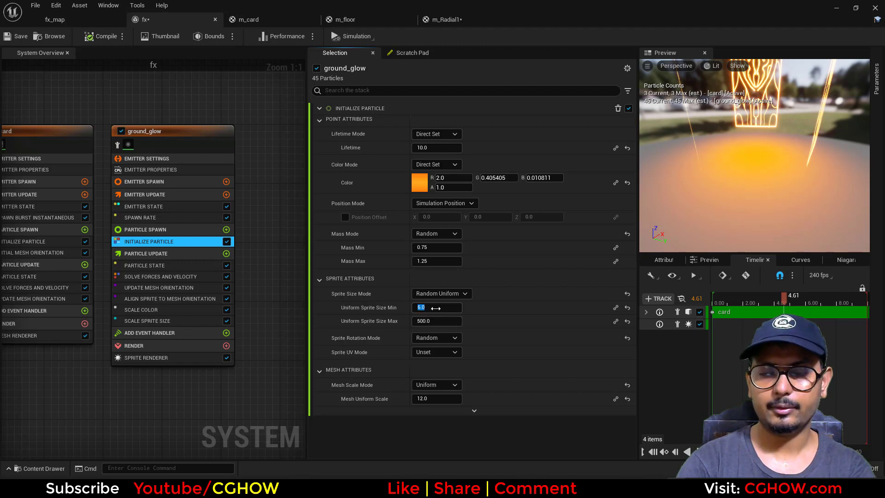
left_click(698, 451)
scroll(760, 189, "up", 3)
scroll(759, 189, "down", 3)
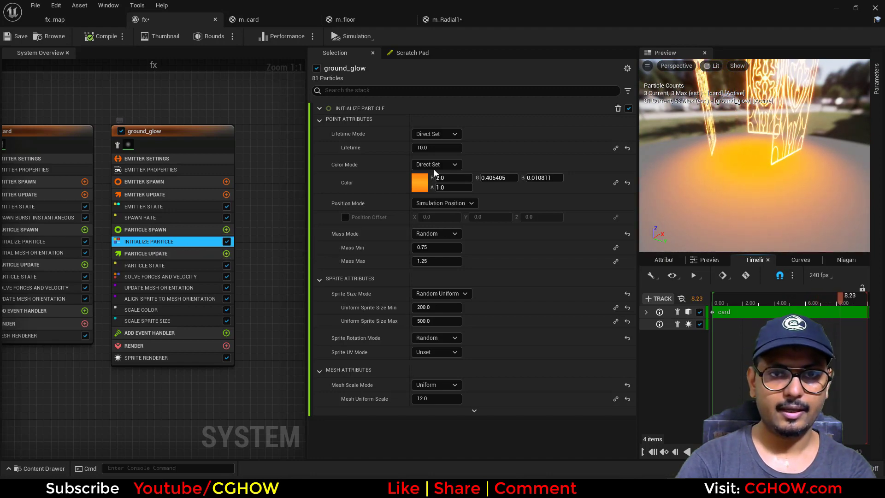
Set the particle lifetime to Random between 0.5 and 3, and view the effect in the fx_map level.
left_click(433, 134)
left_click(433, 154)
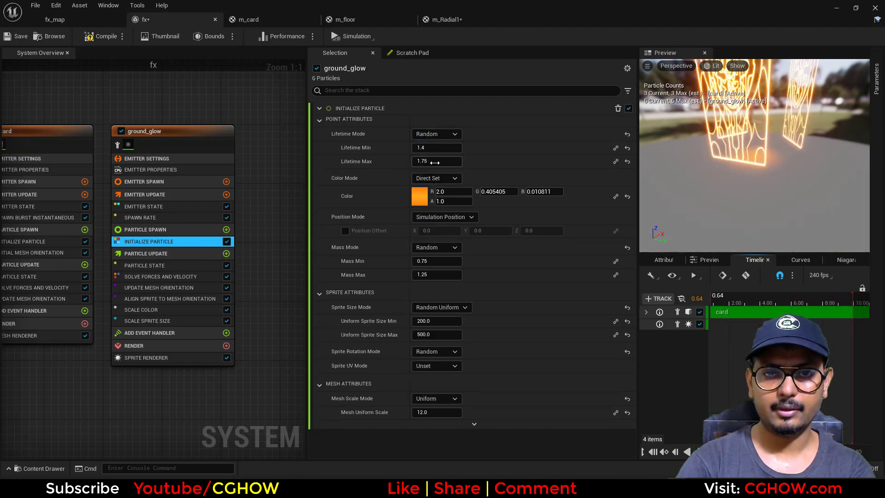
left_click(435, 162)
type("3")
key("Return")
left_click(430, 148)
type("0.5")
key("Return")
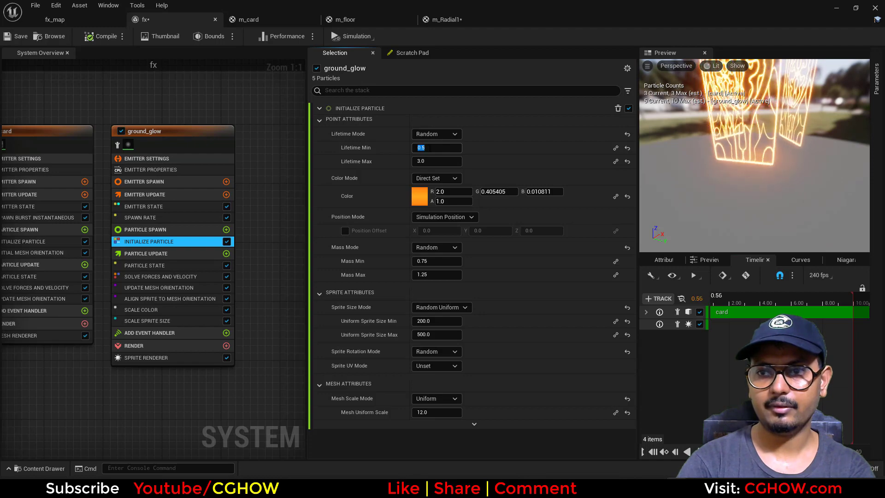
left_click(82, 23)
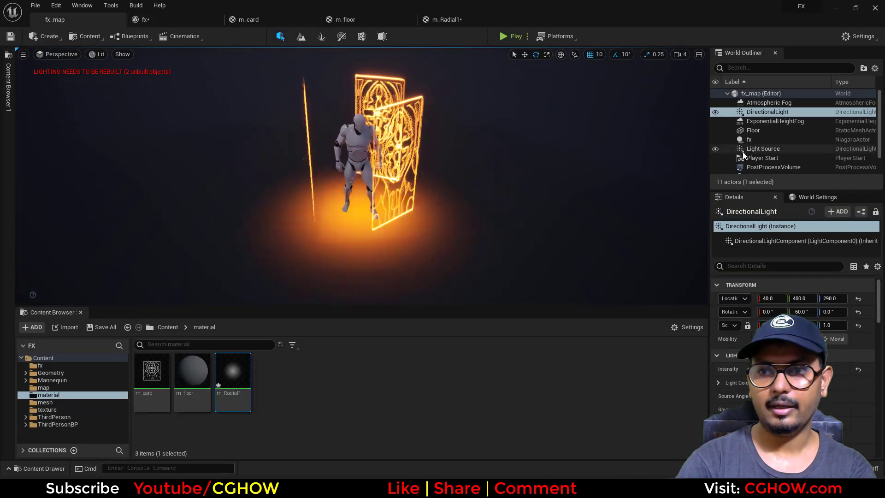
Raise the fx Niagara actor slightly above the floor in the level, to a Z location of about 2.
left_click(756, 139)
key("w")
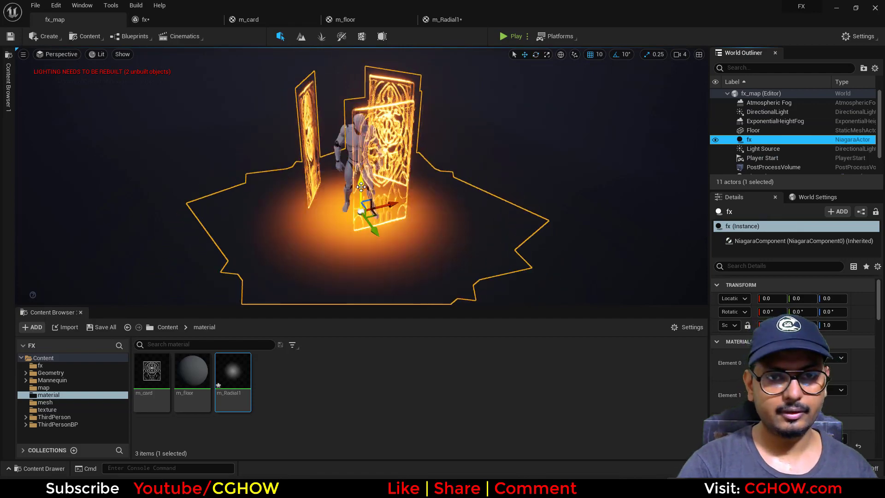
left_click_drag(361, 186, 360, 175)
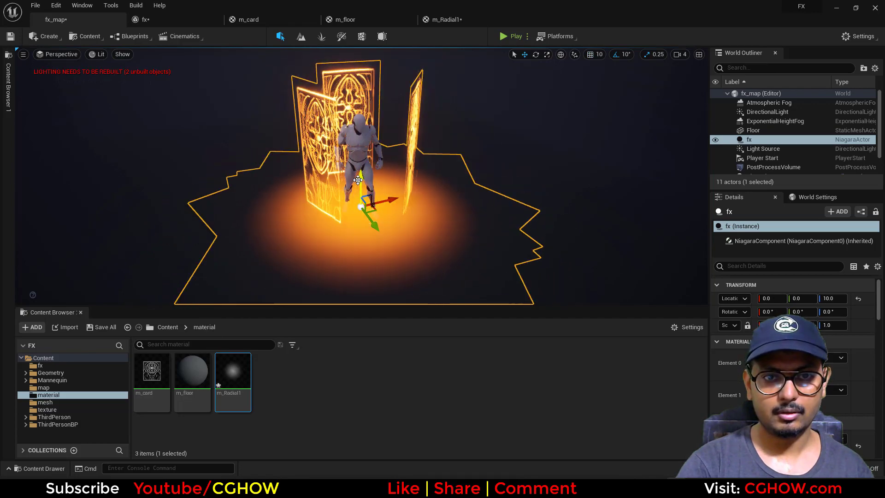
left_click_drag(358, 180, 358, 183)
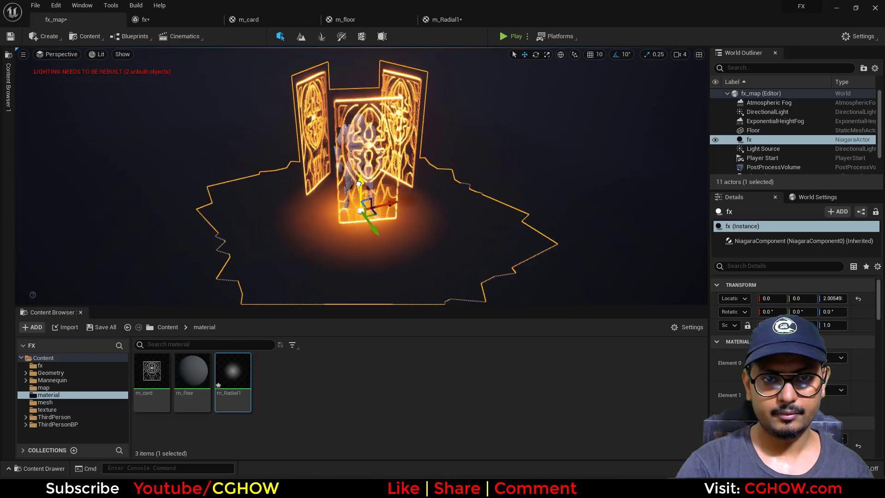
In the fx system, set ground_glow's initial Color Mode to Random Hue/Saturation/Value and shift its color to red-orange.
left_click(163, 24)
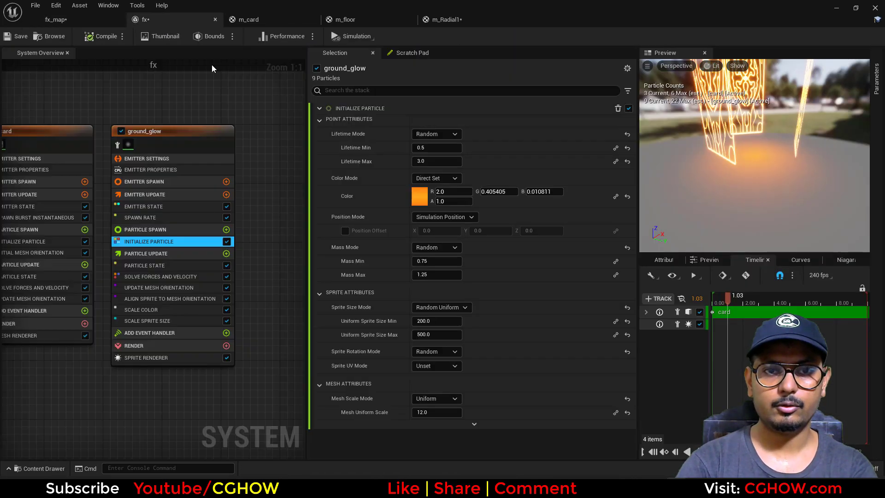
left_click(427, 177)
left_click(440, 215)
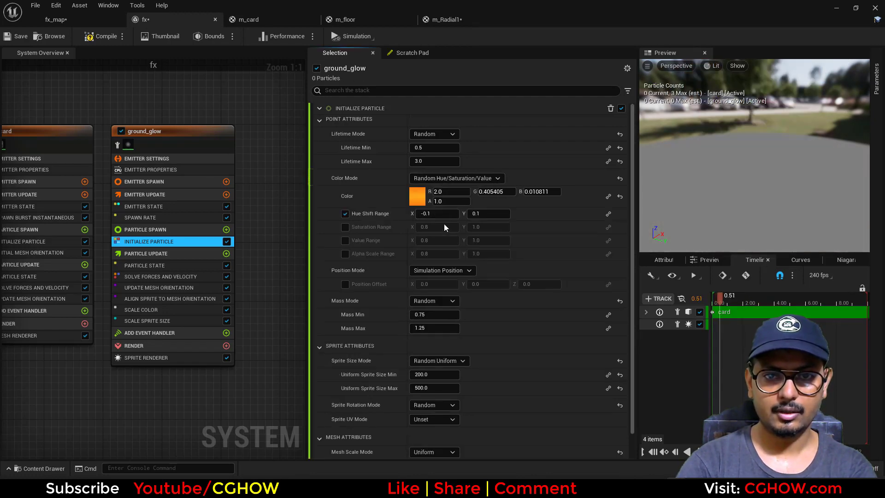
left_click(424, 197)
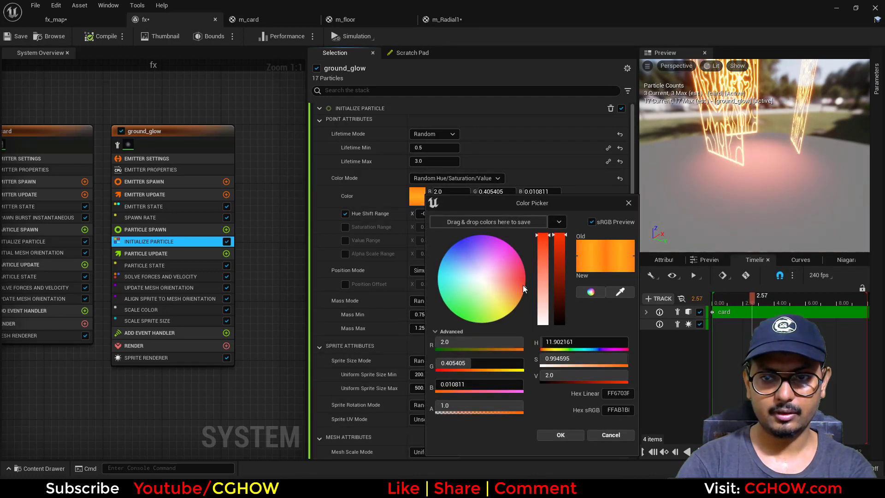
mouse_move(523, 285)
left_mouse_down()
mouse_move(524, 275)
mouse_move(532, 280)
left_mouse_up()
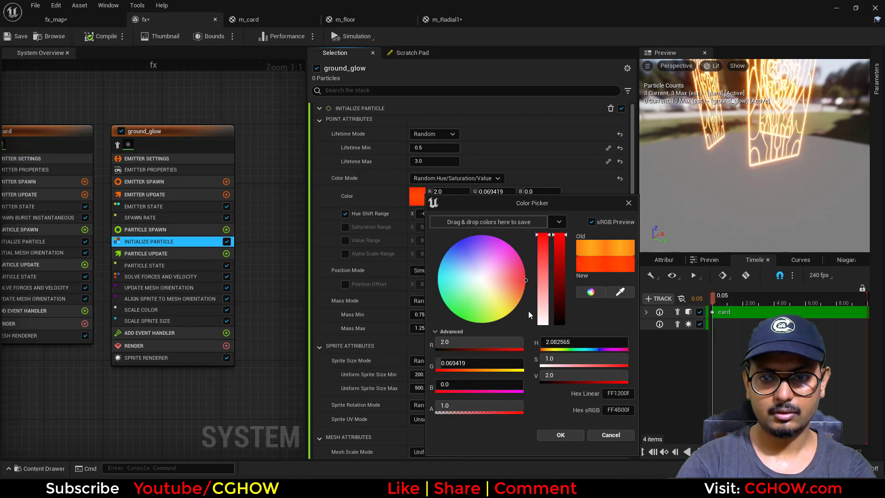
left_click(540, 435)
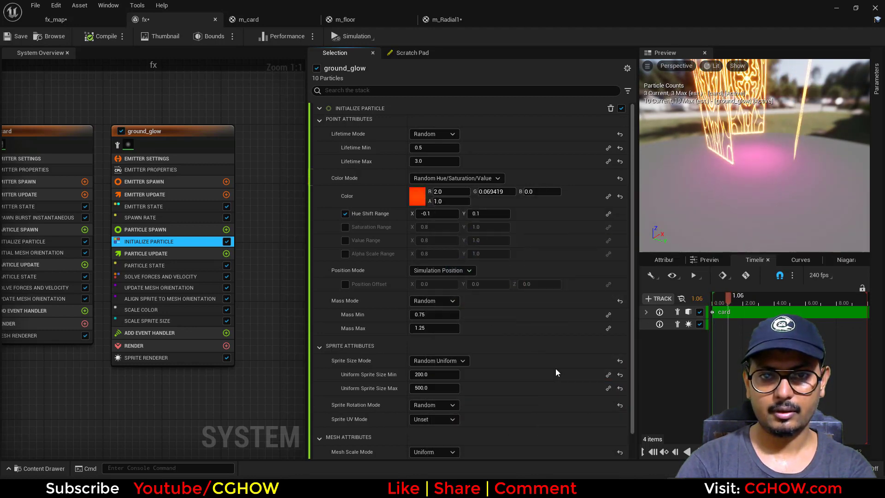
Set Hue Shift Range to -0.1–0, enable Saturation Range at 0.8–2 and Alpha Scale Range at 0.5–1, and view the glow in fx_map.
left_click(345, 254)
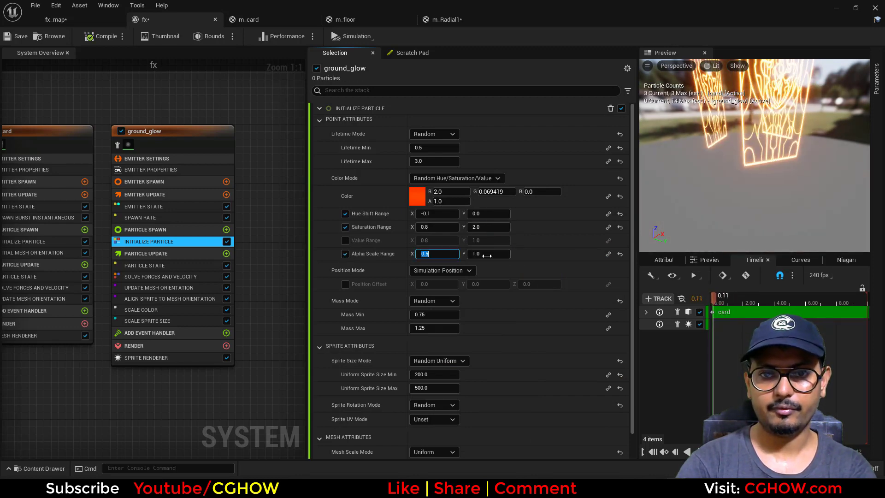
left_click(78, 20)
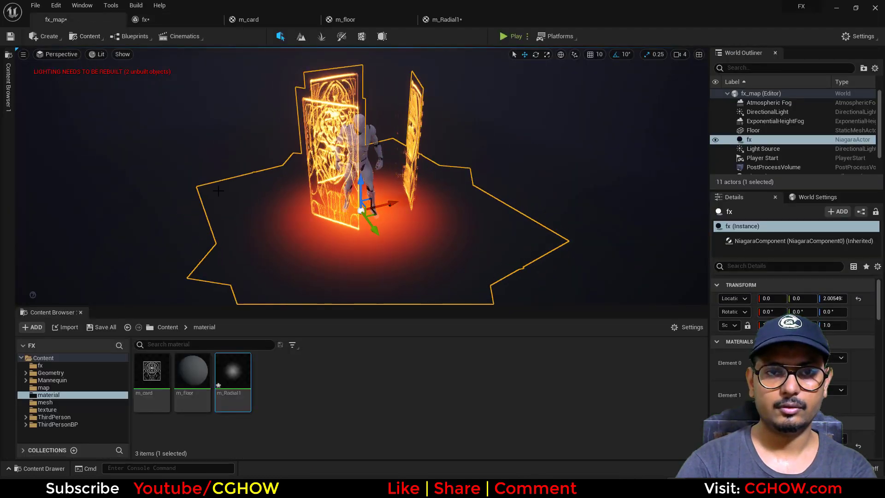
Lower ground_glow's color brightness value to 1, set Alpha Scale Range to 0.2–0.6, and return to the fx_map level.
left_click(152, 21)
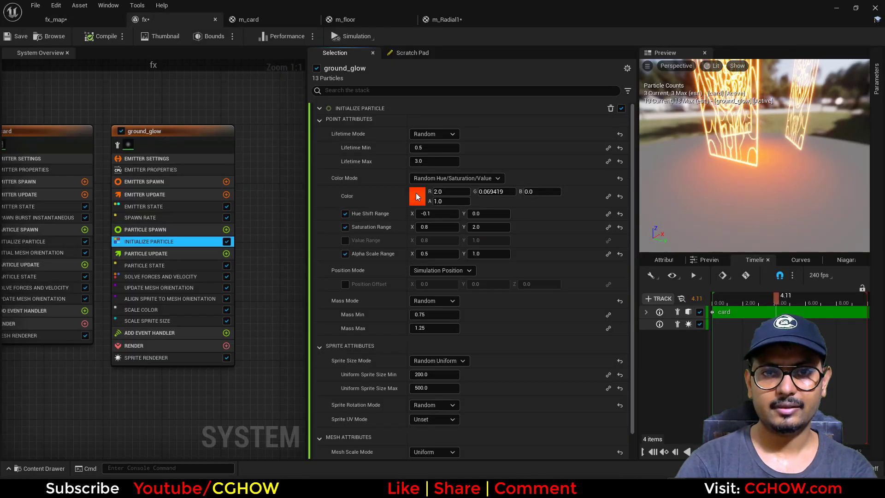
left_click(417, 196)
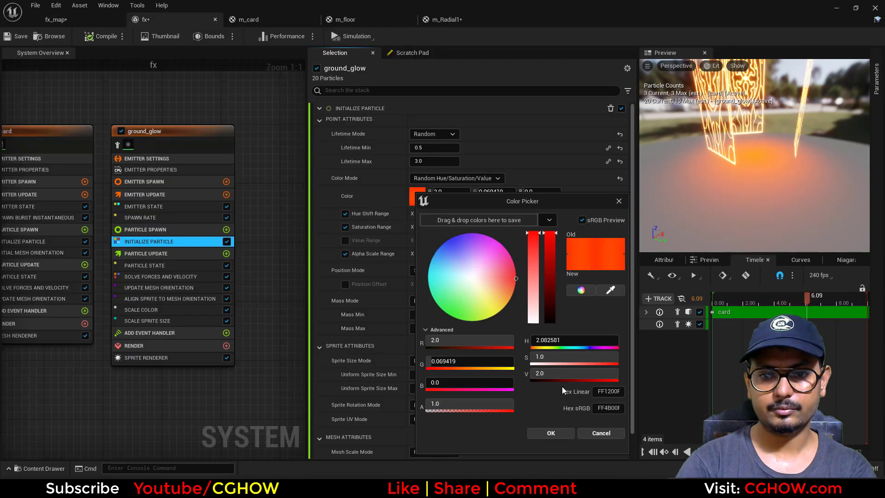
type("1")
left_click(550, 432)
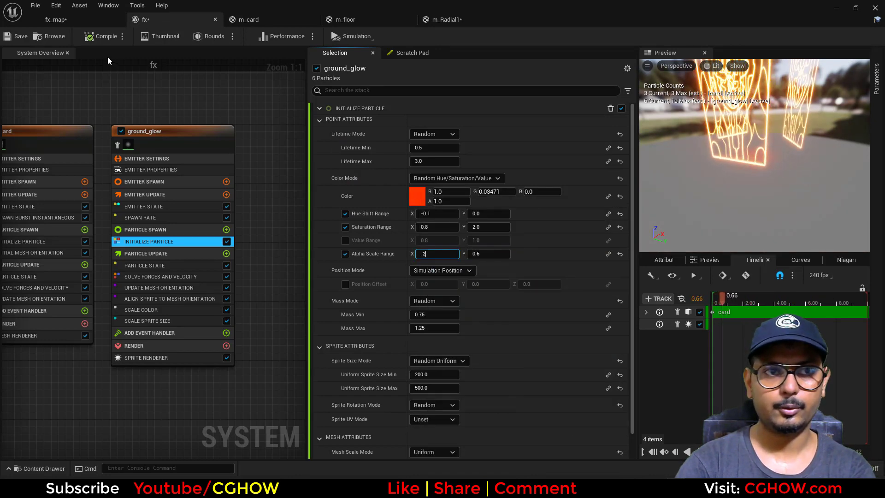
left_click(87, 17)
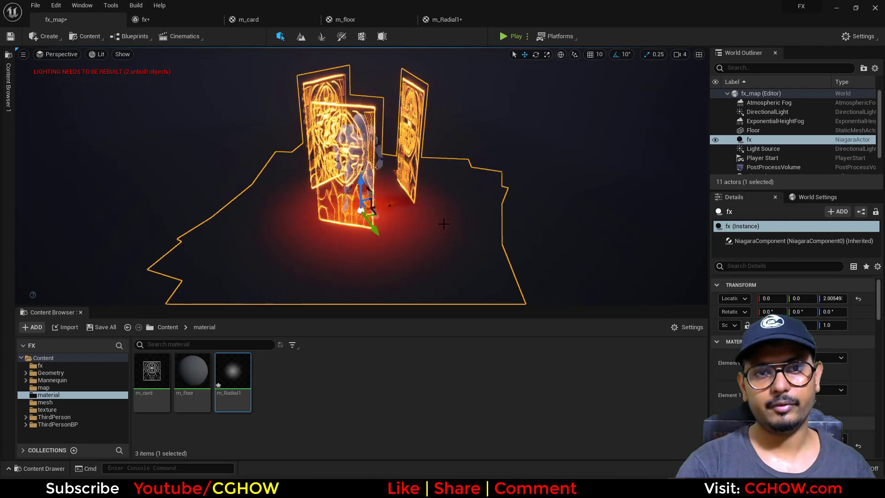
View the effect in the level without editor overlays and compare it with the reference animation in GIF Scrubber.
middle_click_drag(443, 223, 450, 203)
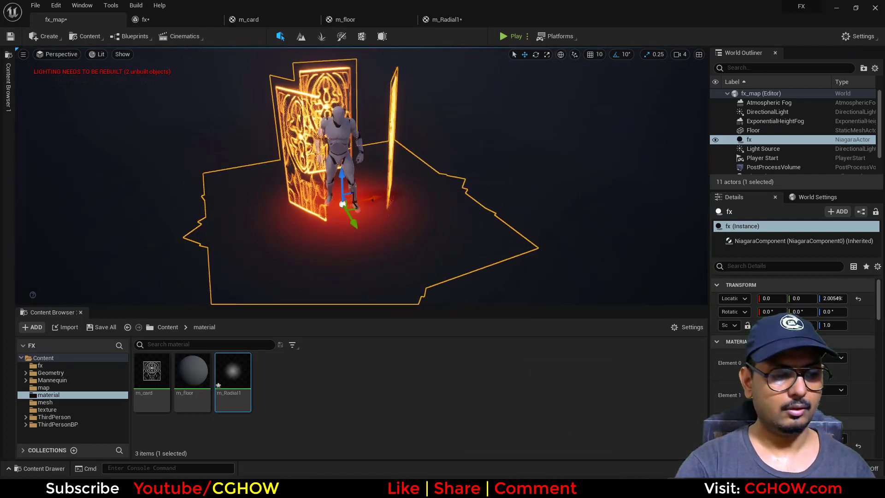
key("g")
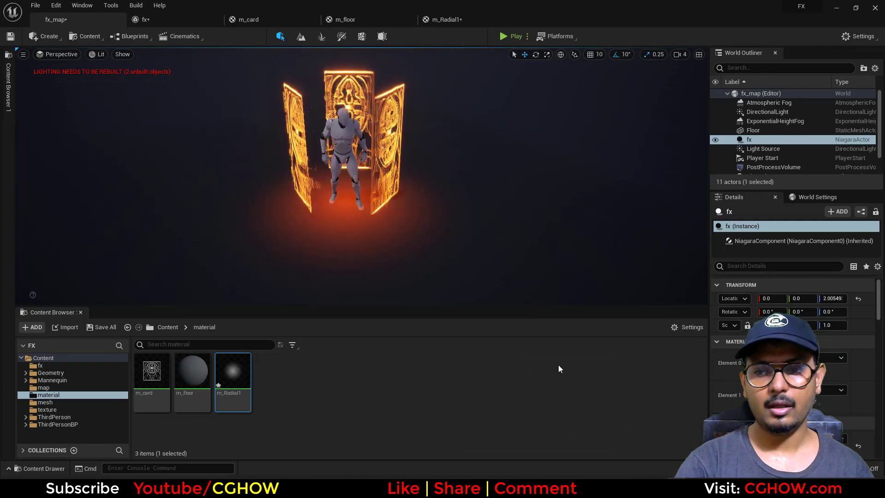
left_click(551, 442)
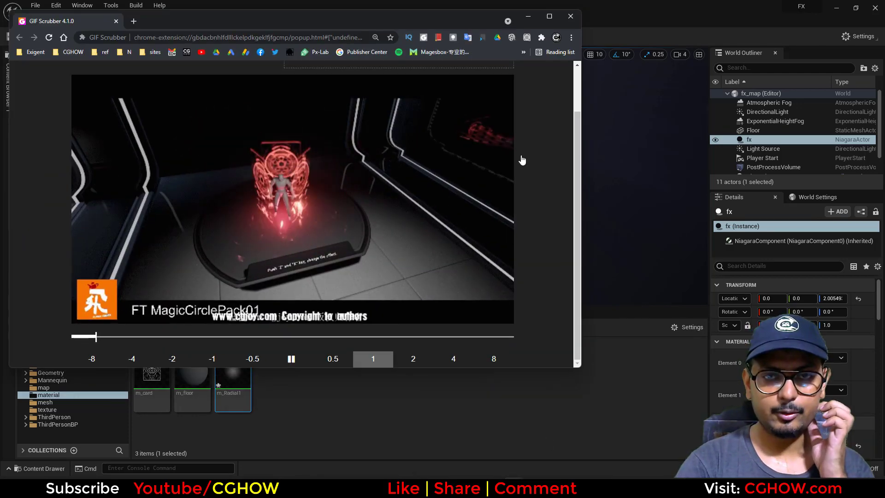
left_click(528, 17)
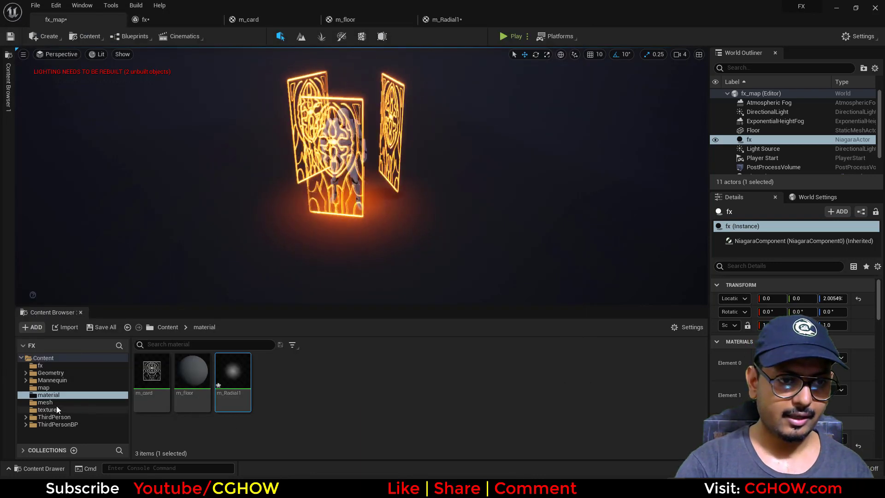
Import noise_blur.tga into the project's texture folder and open the texture to inspect it.
left_click(57, 404)
left_click(60, 410)
right_click(231, 390)
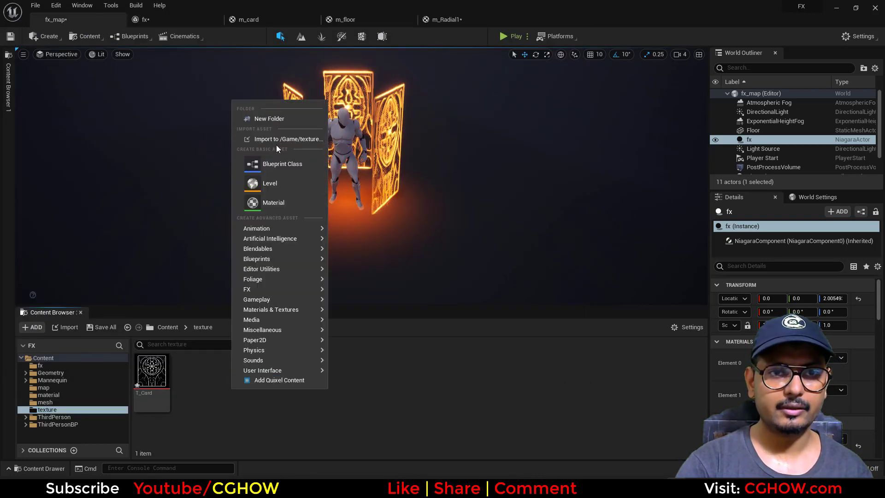
left_click(286, 139)
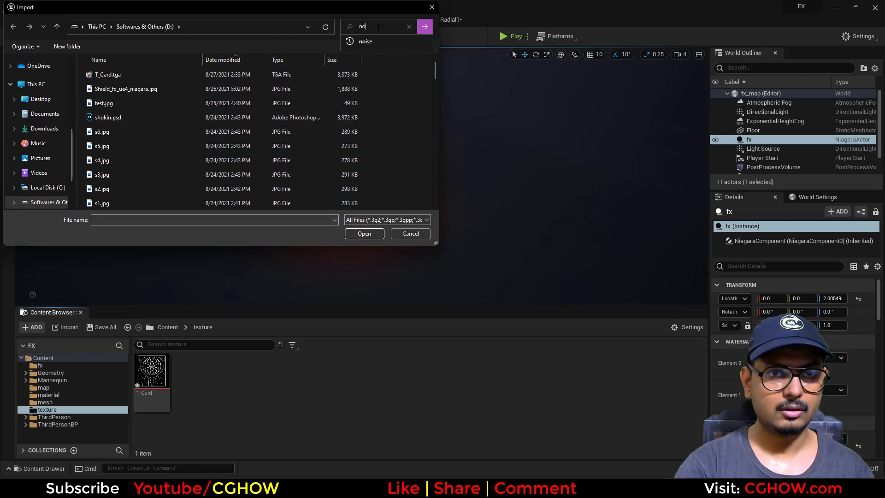
left_click(362, 42)
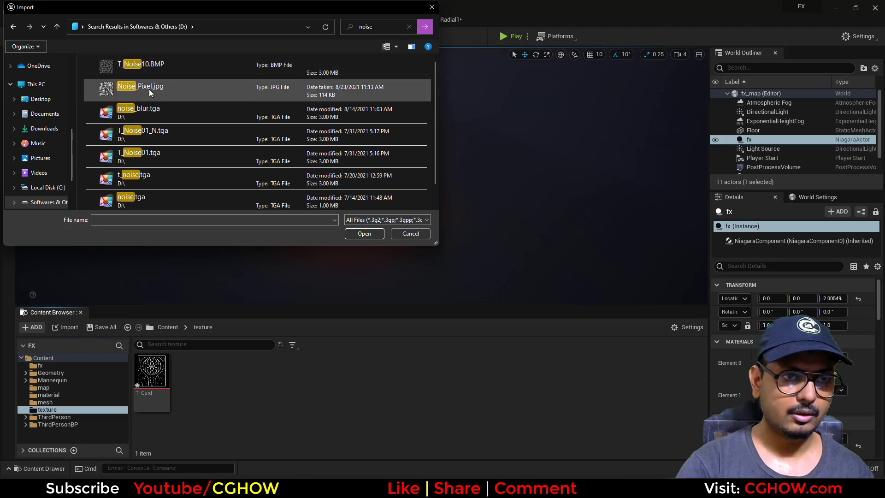
left_click(159, 137)
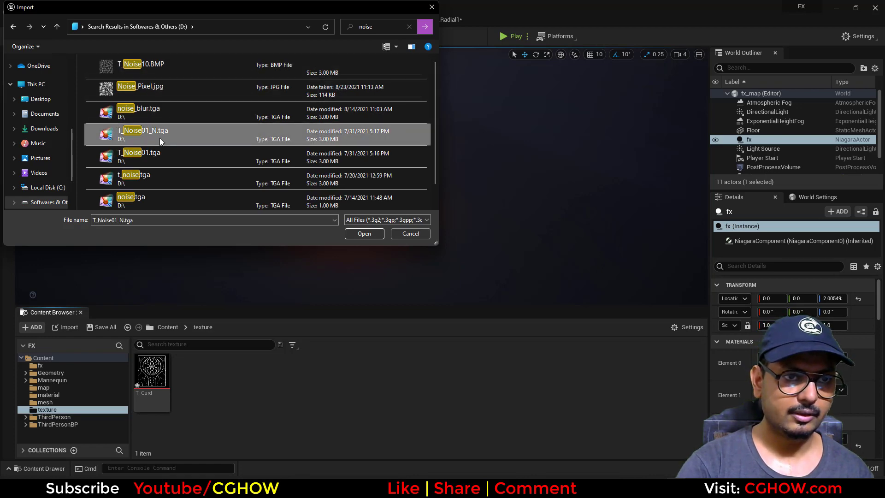
double_click(161, 112)
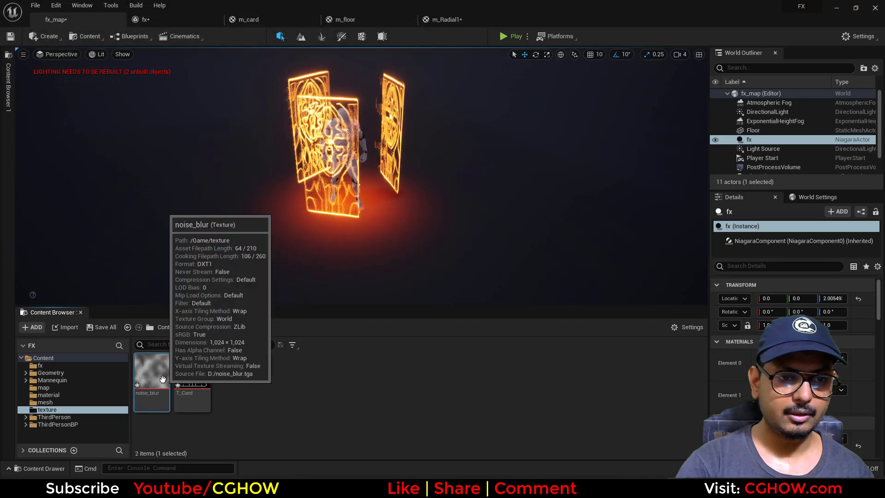
double_click(194, 364)
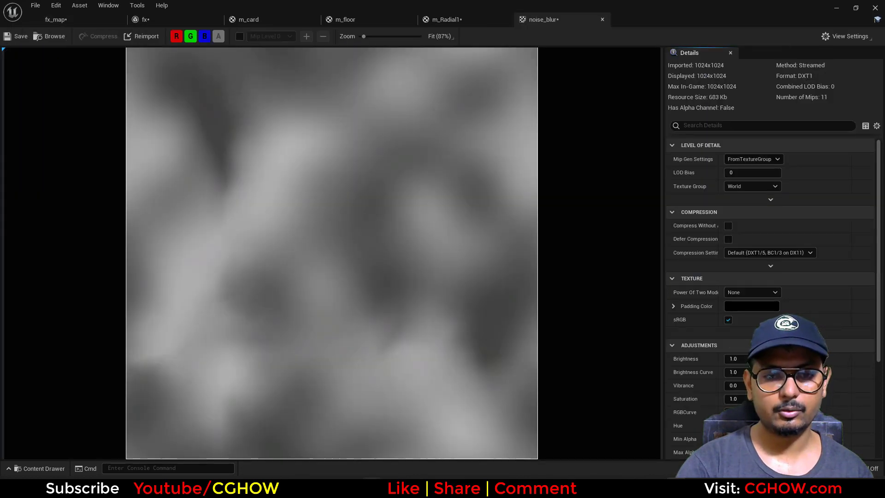
Switch to Photoshop and render a Clouds filter on Layer 2 of the card document.
left_click(354, 486)
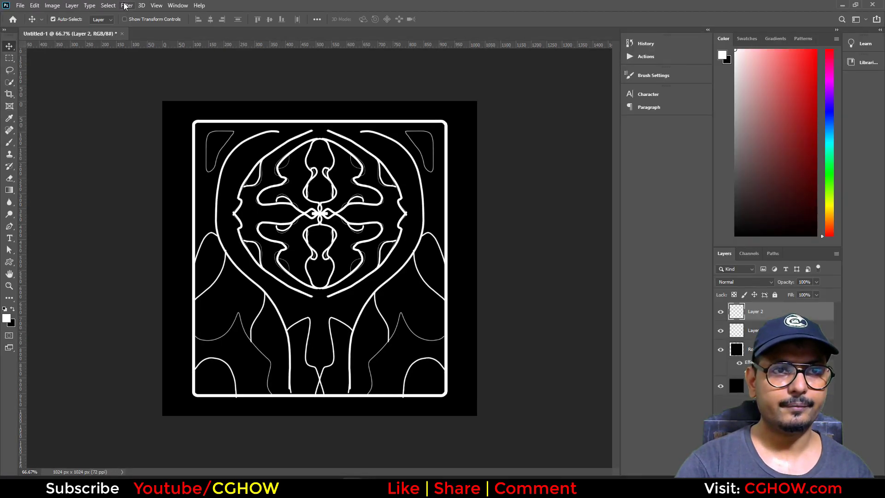
left_click(125, 5)
mouse_move(213, 154)
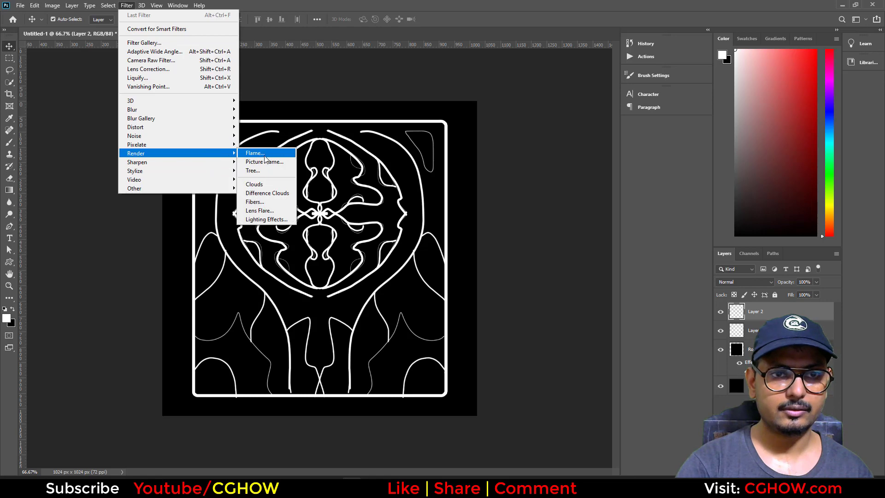
left_click(256, 185)
Try a Gaussian Blur with a radius of about 34.6 pixels on the rendered clouds.
left_click(108, 5)
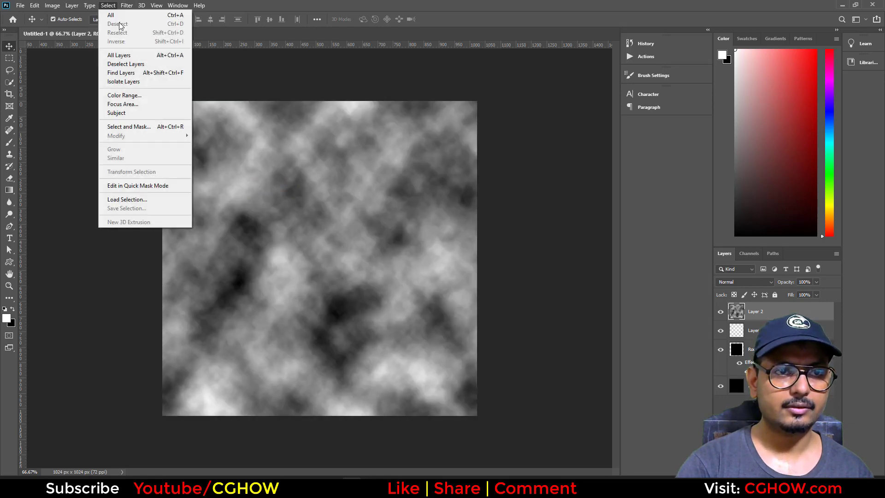
mouse_move(177, 111)
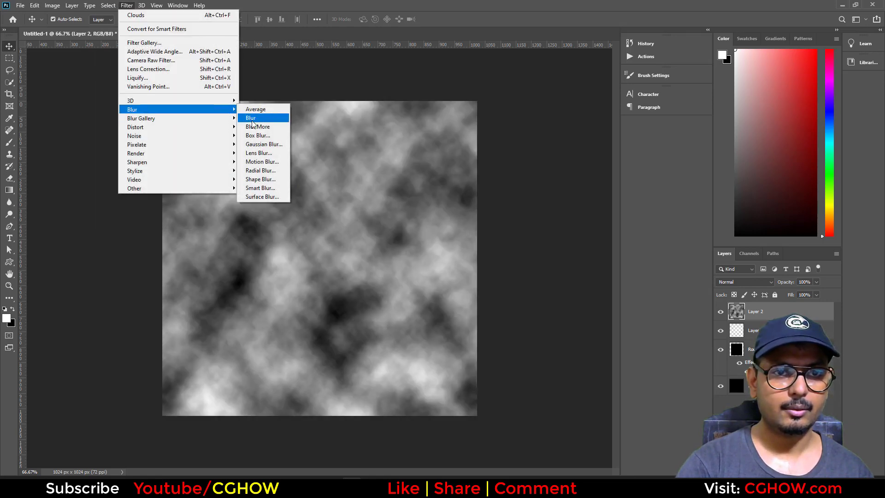
left_click(261, 145)
left_click_drag(507, 241, 490, 241)
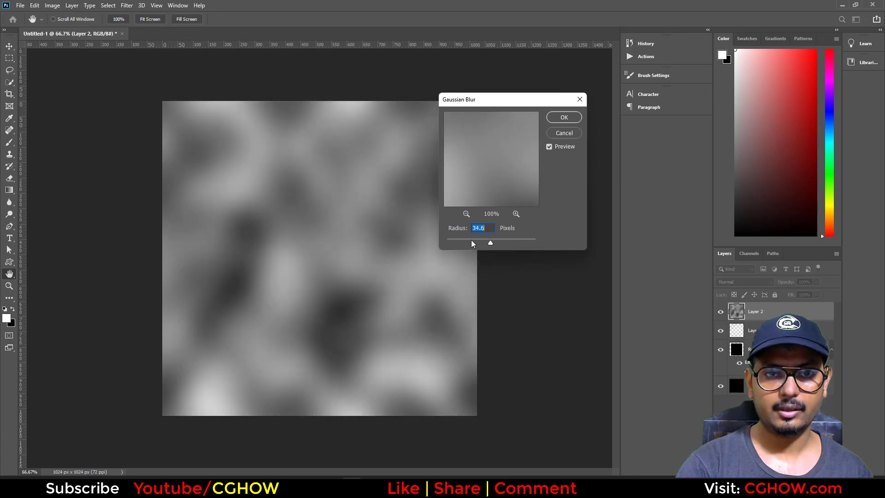
key("Escape")
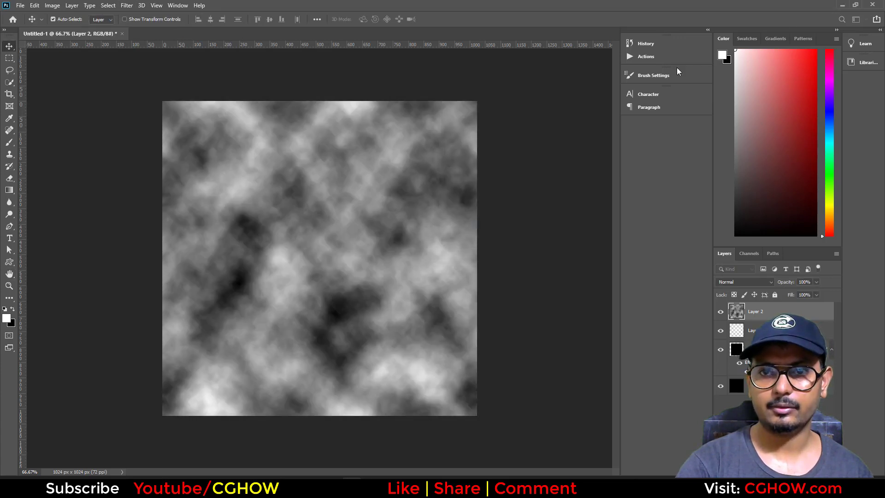
Merge all layers of the Photoshop document into the background and fill it with black.
left_click(839, 5)
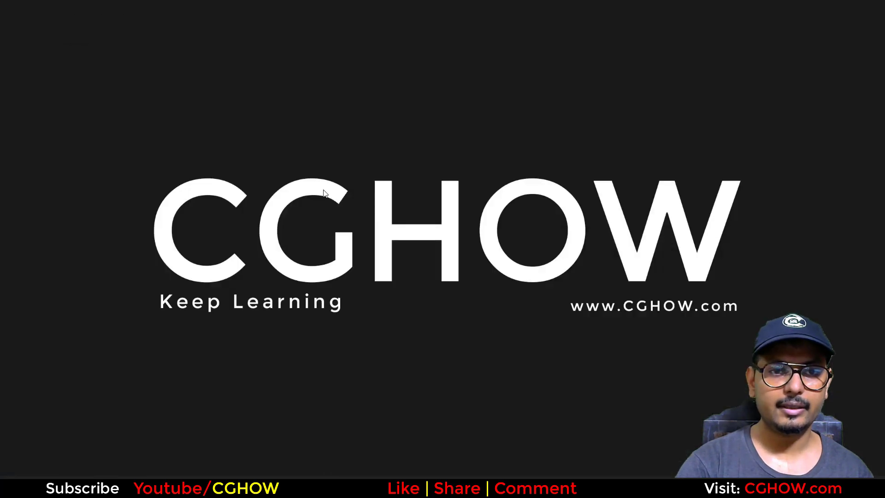
mouse_move(675, 487)
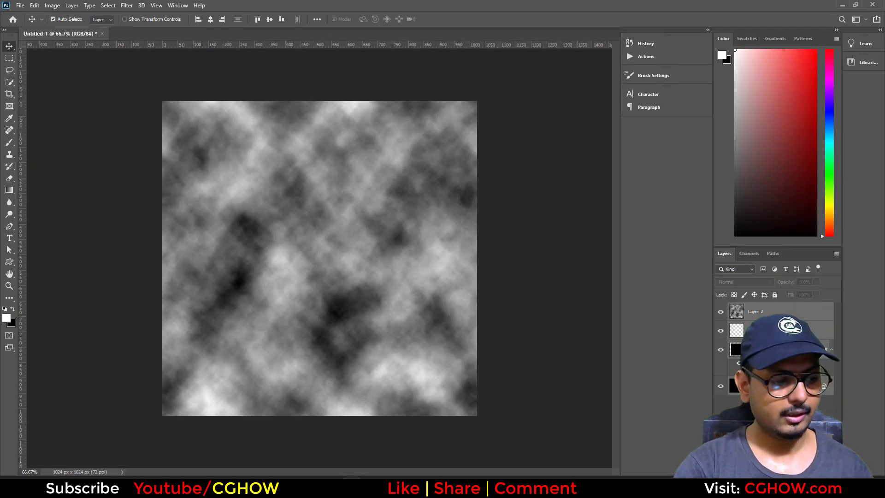
key("ctrl+e")
key("ctrl+BackSpace")
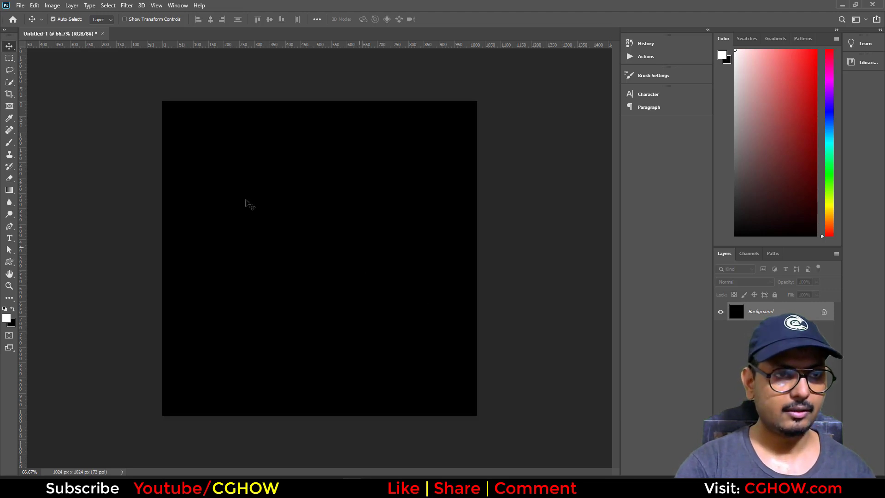
Make a circular selection about 643 px in diameter near the middle of the black canvas with the Elliptical Marquee tool.
left_click(9, 58)
left_click(46, 63)
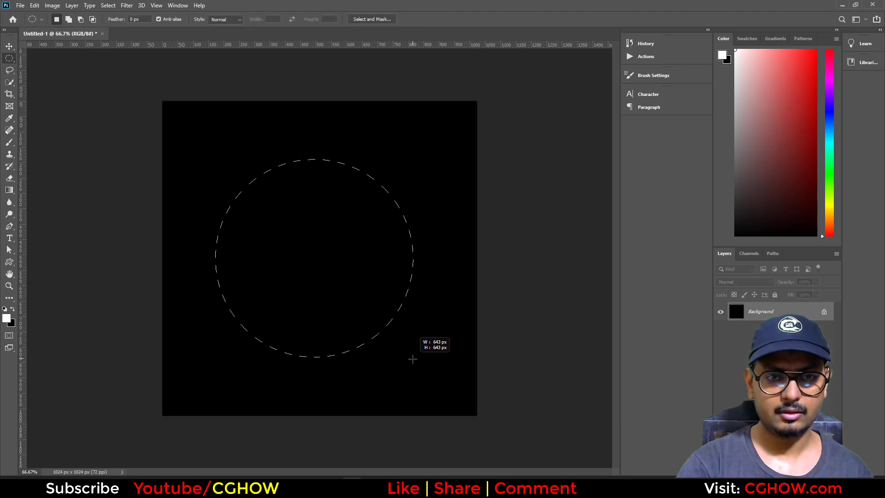
left_click_drag(413, 359, 412, 359, "shift")
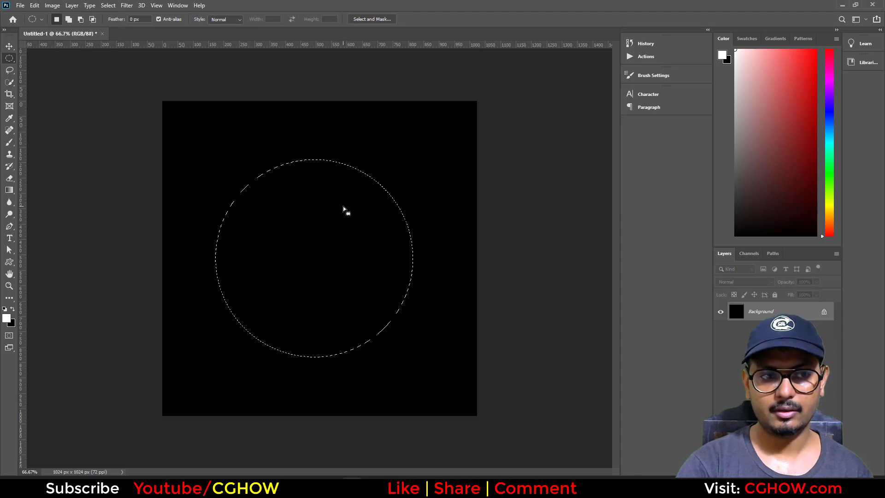
Copy the circular selection to a new layer and give it a white outside stroke of about 54 px.
key("ctrl+j")
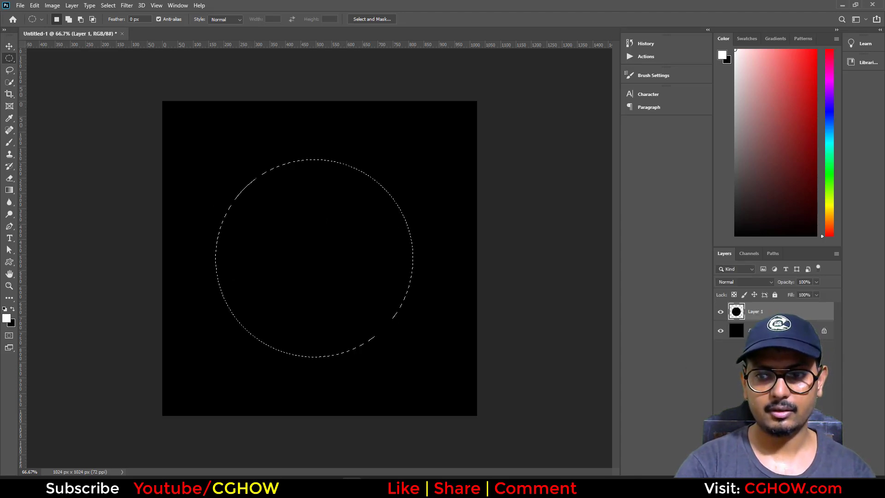
key("ctrl+d")
right_click(736, 311)
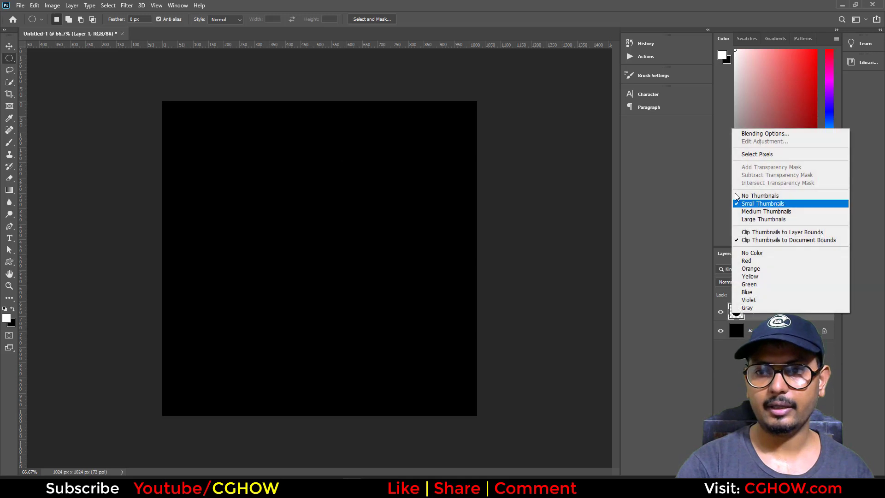
left_click(750, 135)
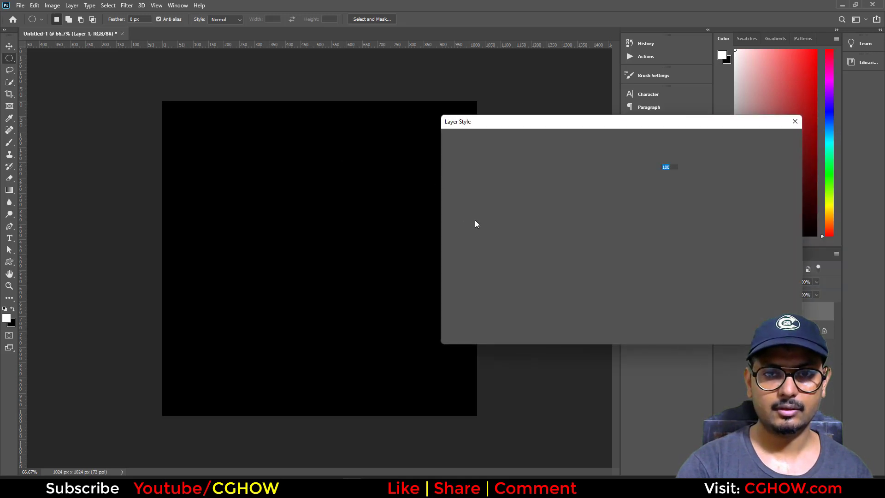
left_click(451, 200)
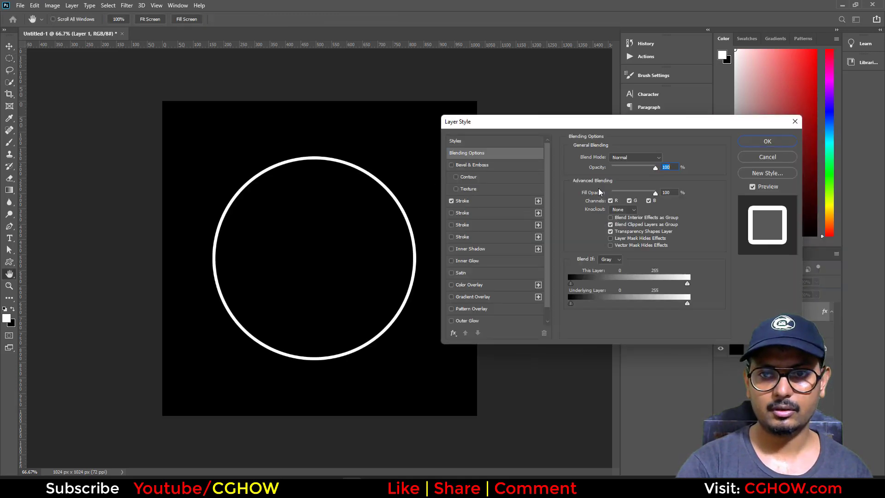
left_click(462, 201)
left_click_drag(607, 157, 614, 159)
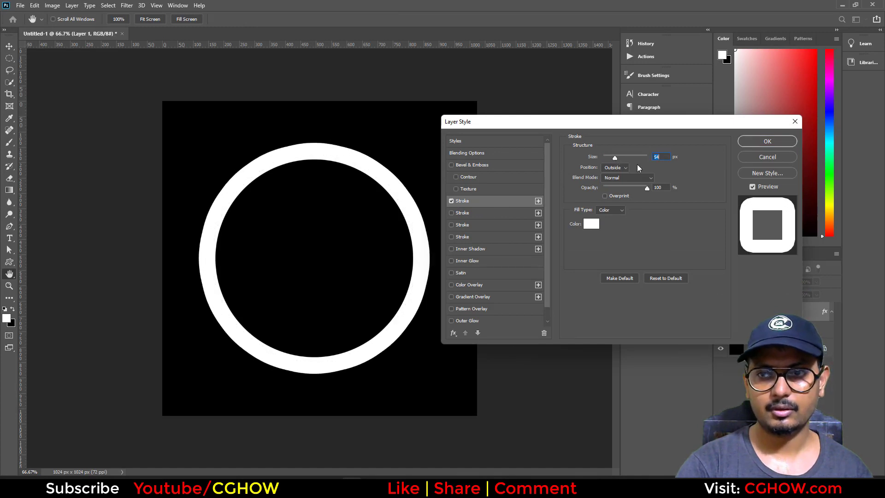
key("Return")
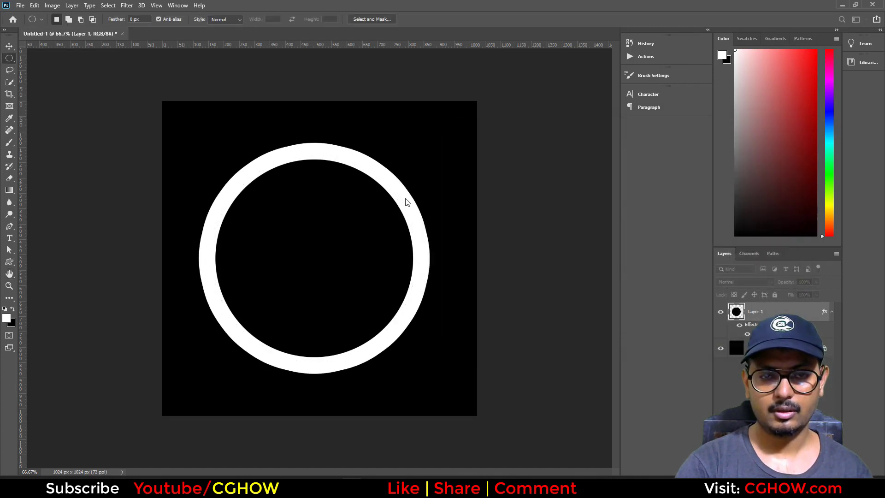
Show the grid and move the ring layer to the centre of the canvas.
left_click_drag(415, 209, 403, 193)
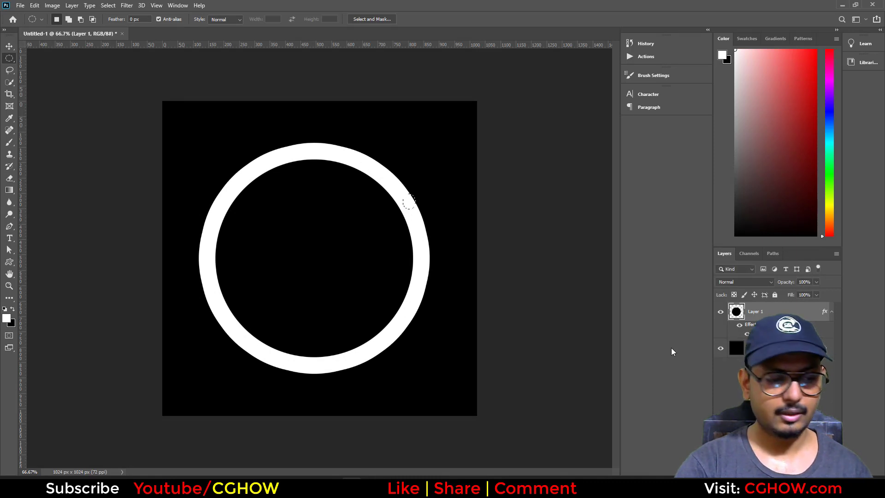
key("ctrl+apostrophe")
key("ctrl+t")
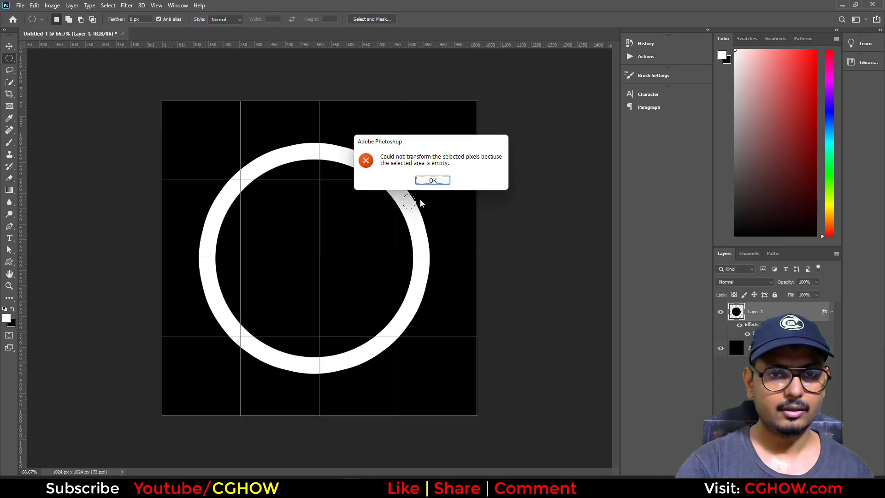
left_click(431, 180)
key("ctrl+t")
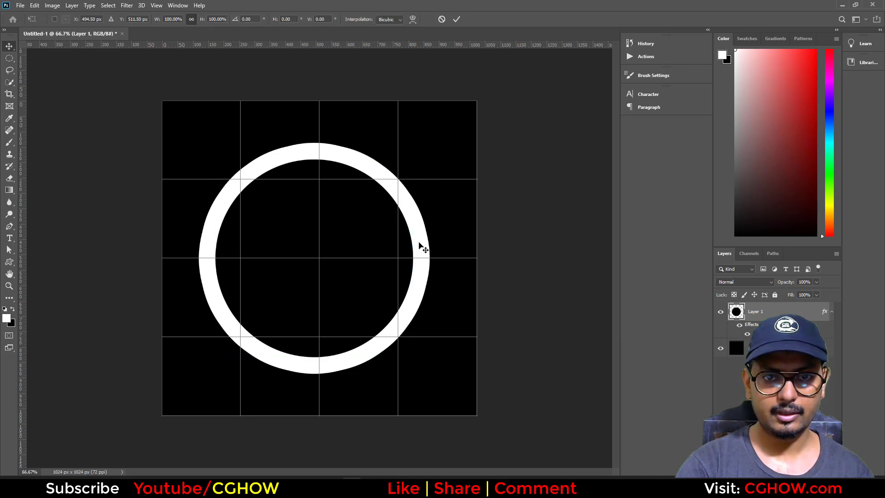
left_click_drag(419, 234, 419, 242)
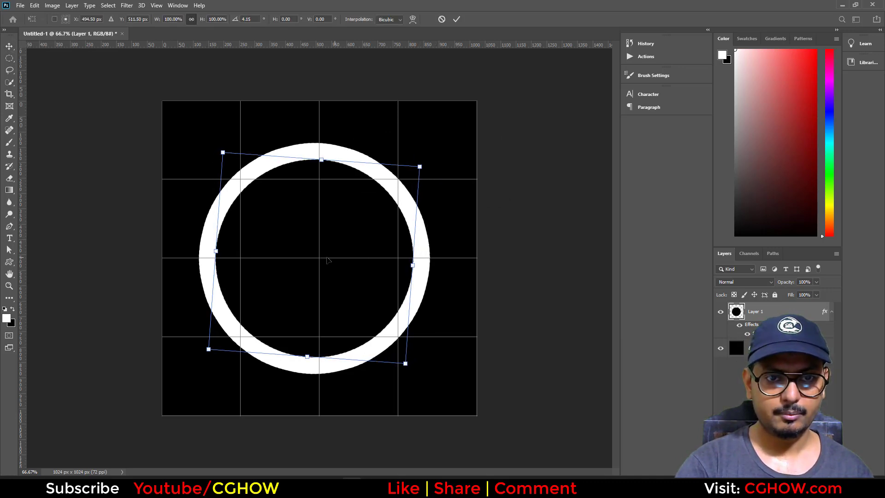
key("ctrl+z")
mouse_move(327, 260)
left_mouse_down()
mouse_move(333, 268)
mouse_move(324, 262)
left_mouse_up()
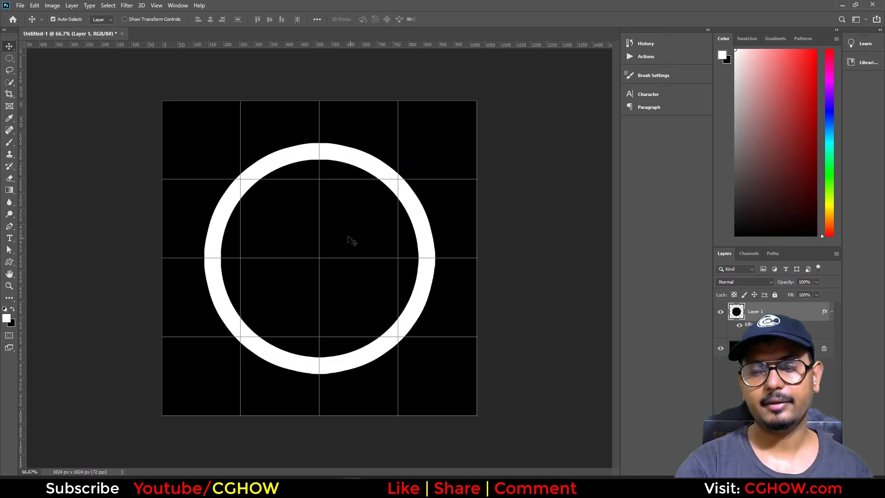
Merge the ring layer into the background and soften it with a Gaussian Blur.
key("ctrl+e")
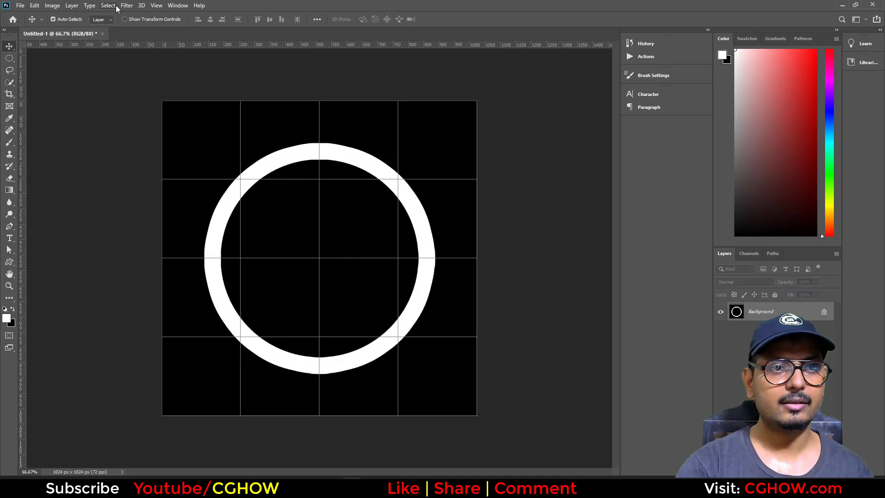
left_click(126, 6)
mouse_move(168, 111)
left_click(262, 144)
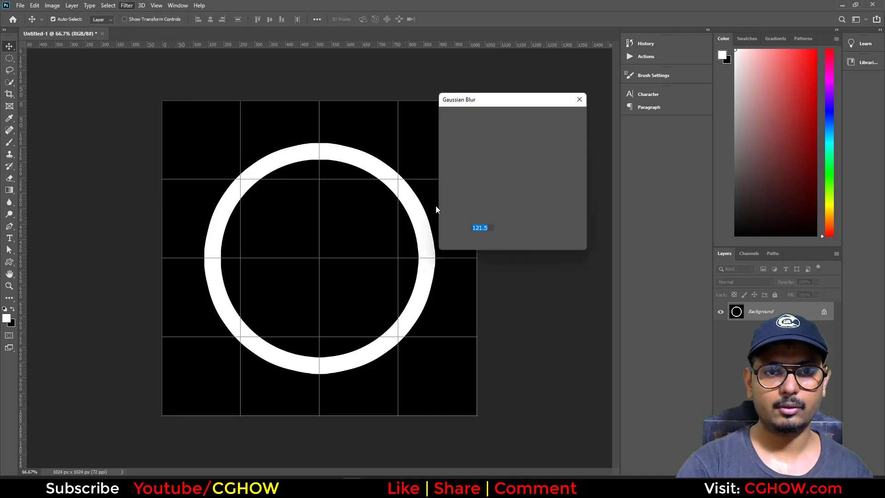
left_click_drag(491, 242, 490, 241)
left_click(570, 118)
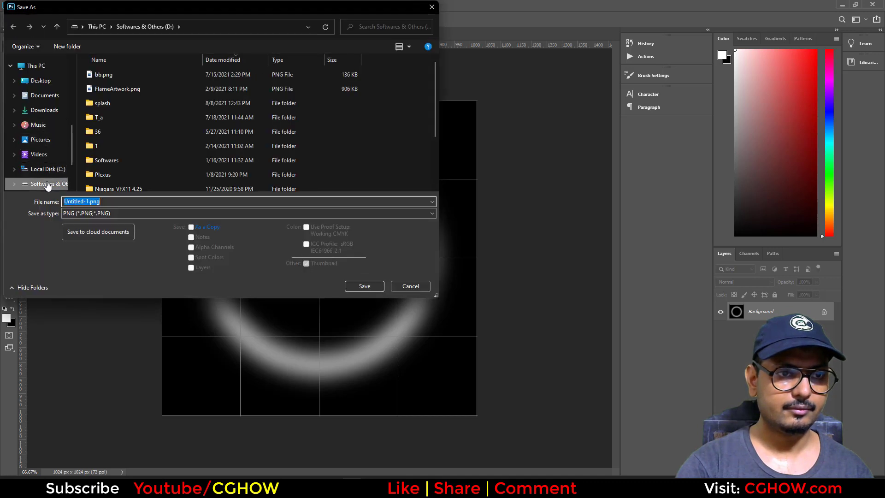
Save the blurred ring on drive D as a PNG named t_ring01 with the large file size option.
left_click(96, 203)
key("ctrl+a")
type("t")
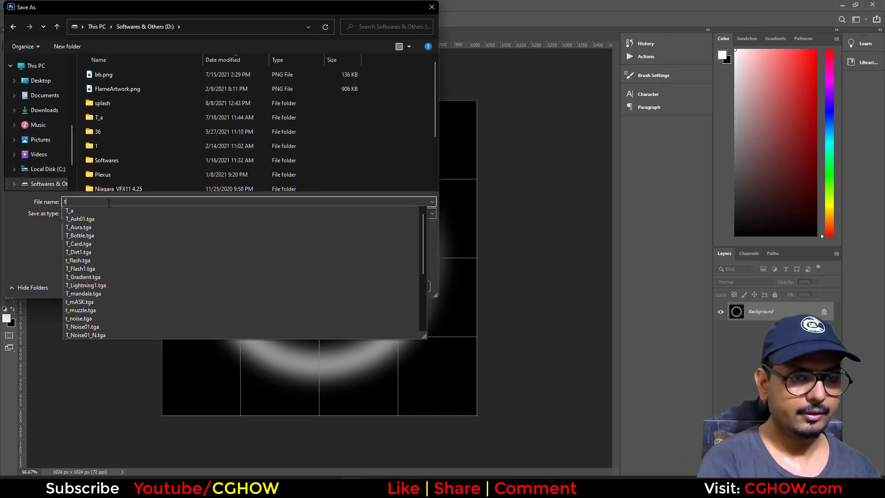
type("_ring01")
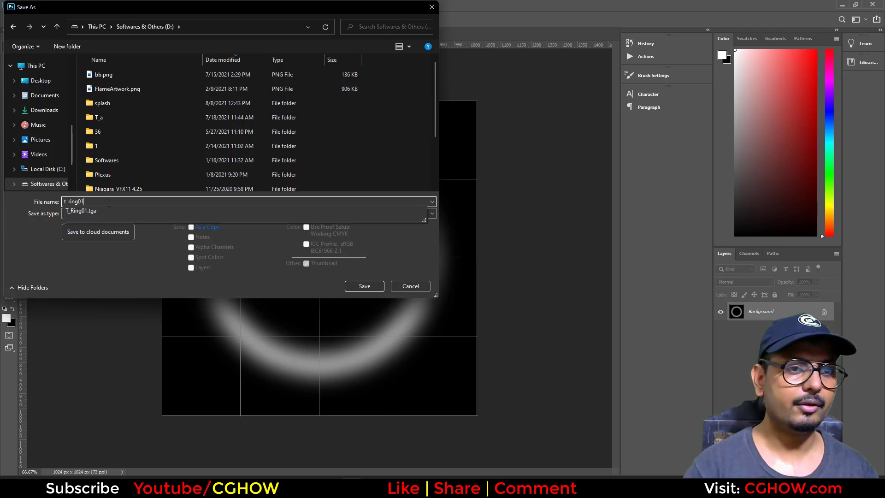
left_click(349, 287)
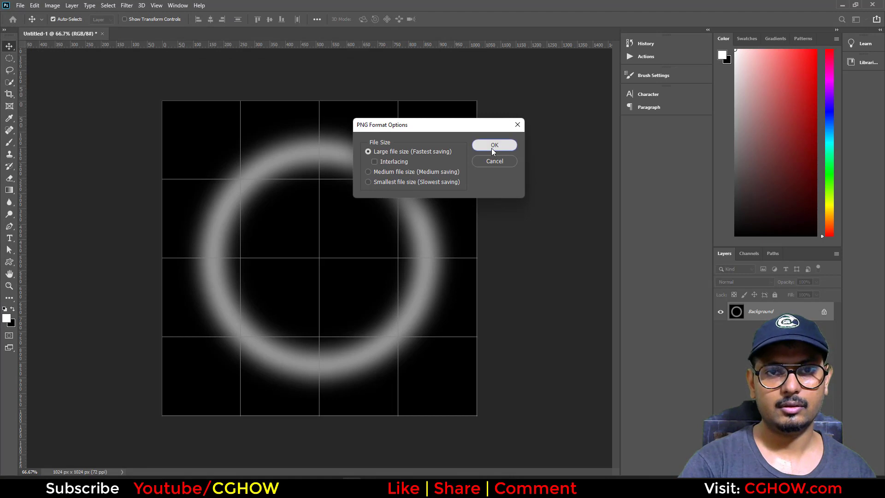
left_click(491, 148)
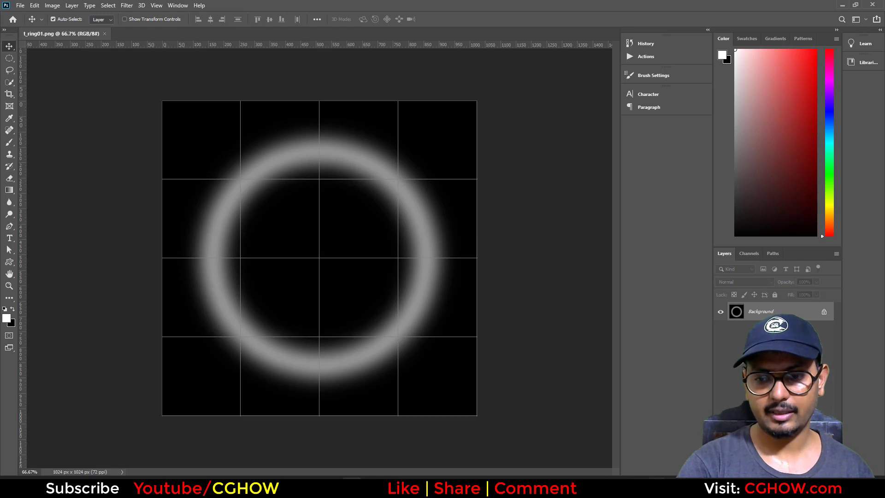
Switch to Unreal Editor, import t_ring01.png from drive D into the texture folder, and save all modified assets.
key("alt+Tab")
left_click(73, 18)
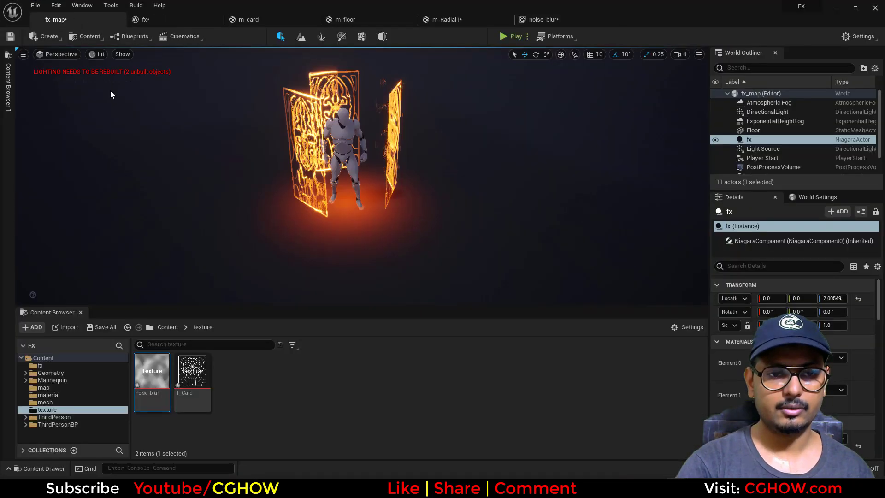
right_click(272, 389)
left_click(323, 161)
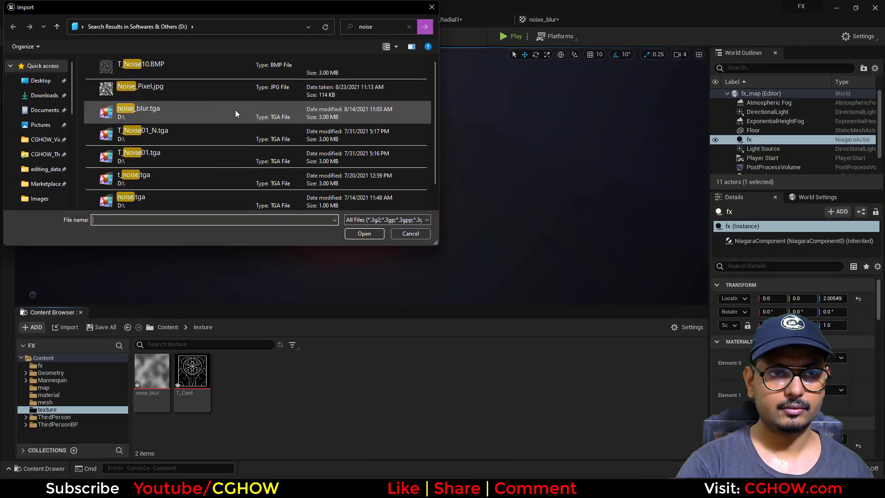
left_click(409, 26)
scroll(65, 176, "down", 1)
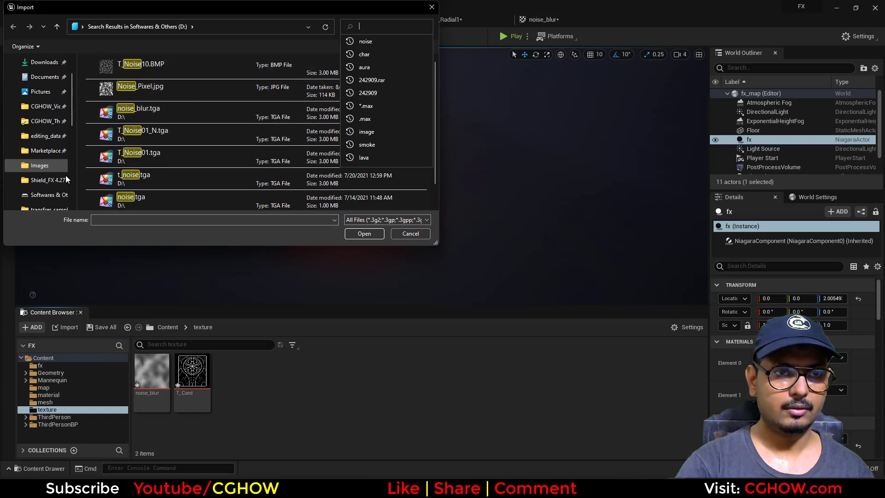
scroll(79, 148, "down", 1)
left_click(46, 195)
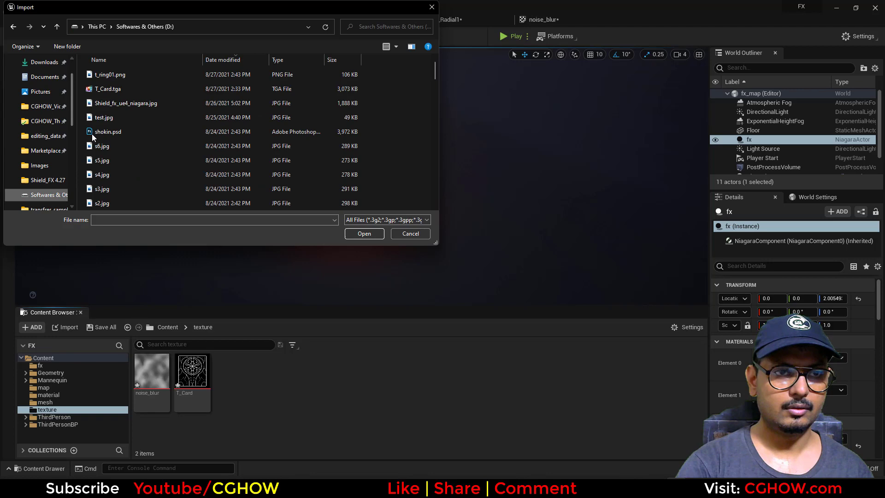
double_click(125, 74)
left_click(110, 328)
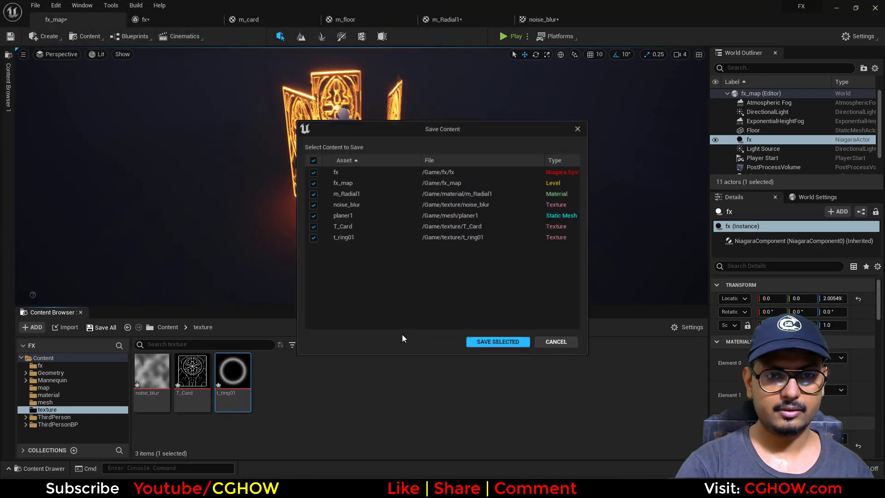
left_click(498, 342)
Open the material folder and select the m_Radial1 material.
left_click(48, 395)
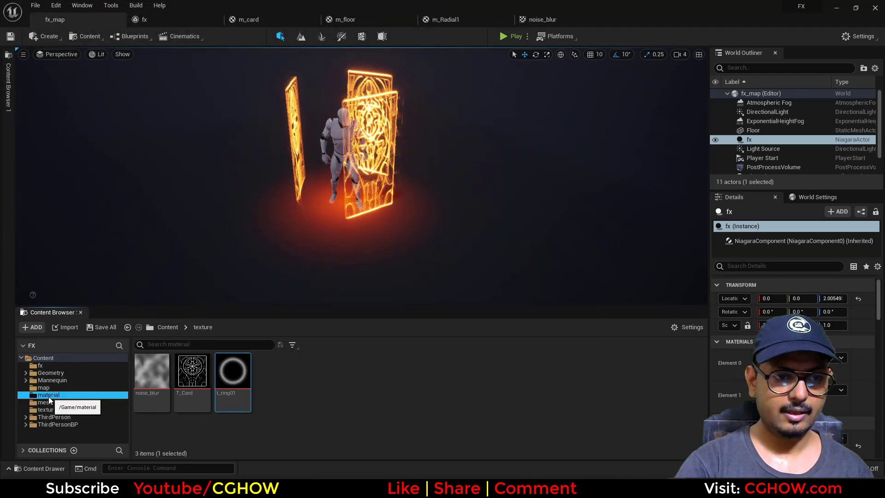
right_click(346, 408)
left_click(237, 394)
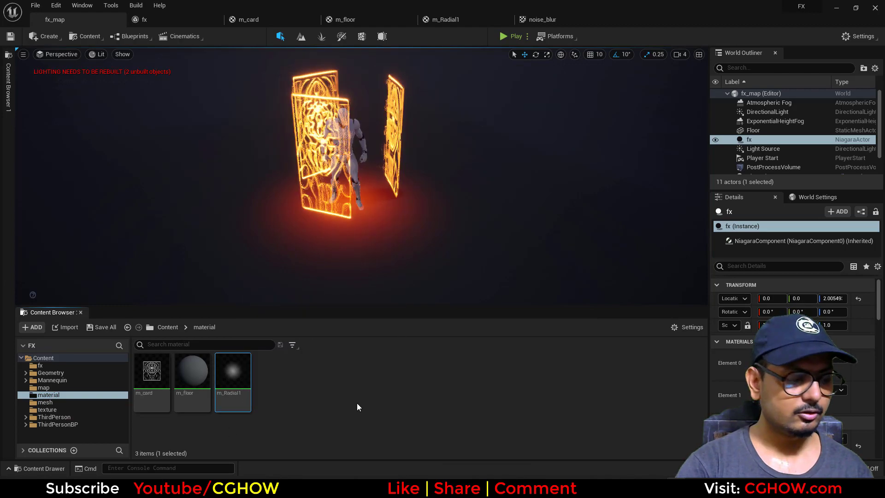
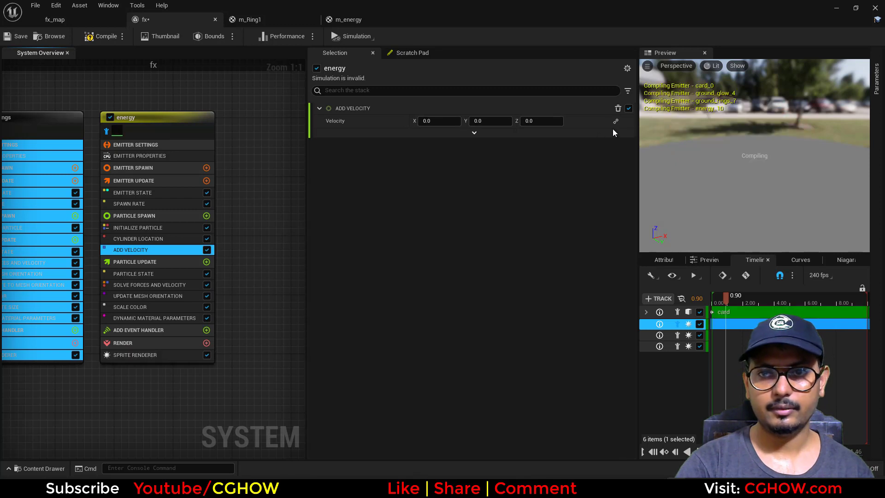
Make the energy emitter's Add Velocity value a Random Range Vector with Z from 100 to 200.
left_click(613, 121)
type("uni")
left_click(518, 164)
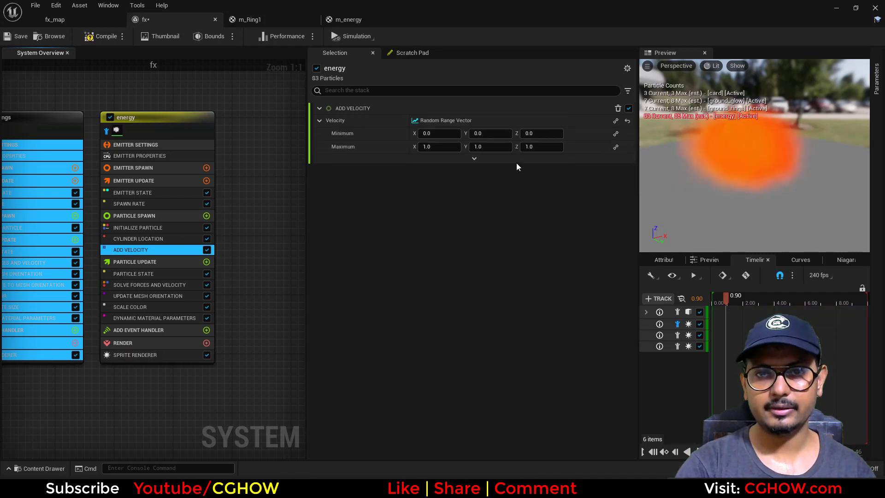
left_click(540, 134)
type("100")
left_click(529, 149)
type("200")
Set the X and Y components of the energy emitter's maximum velocity to 0.
left_click(491, 150)
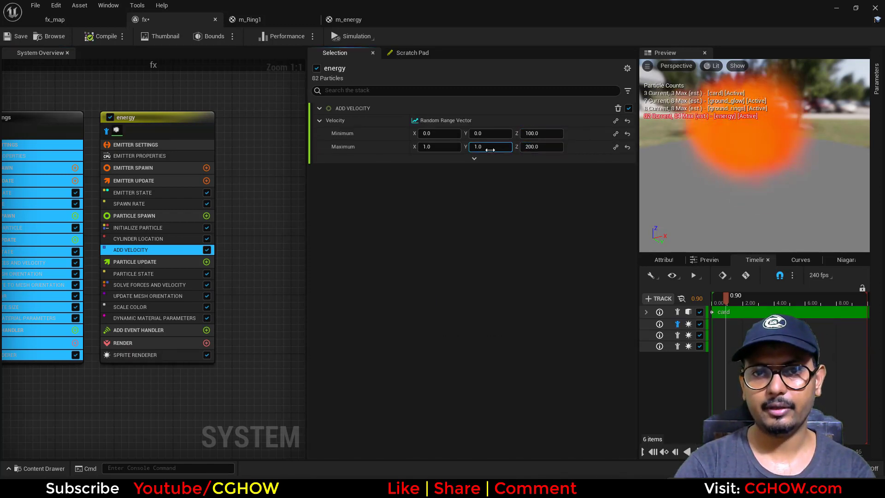
type("0")
left_click(443, 149)
type("0")
key("Return")
right_click_drag(759, 202, 713, 186, "alt")
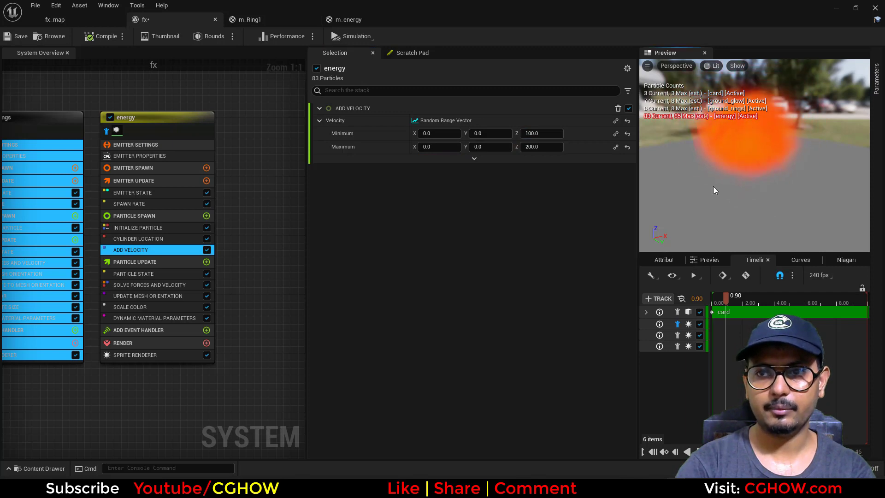
middle_click_drag(712, 186, 712, 158)
Set the energy particles' sprite size to Random Non-Uniform, with minimum 20 × 50 and maximum 50 × 100.
left_click(136, 230)
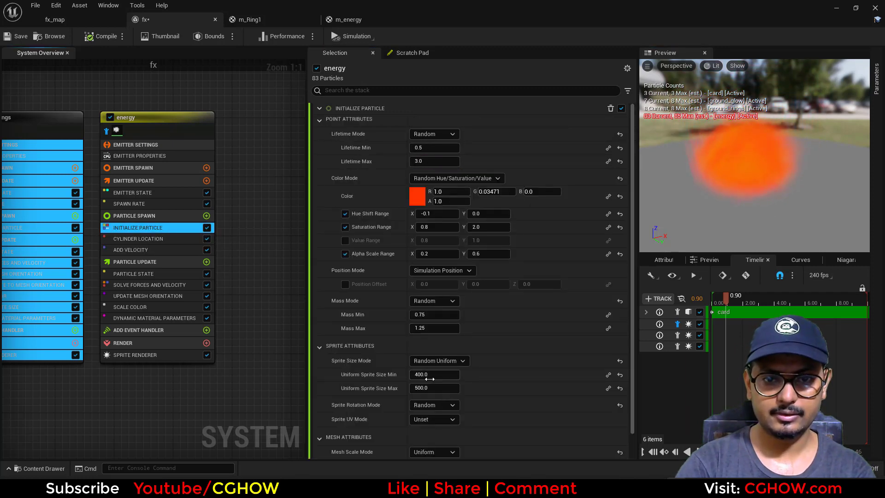
left_click(445, 361)
left_click(452, 405)
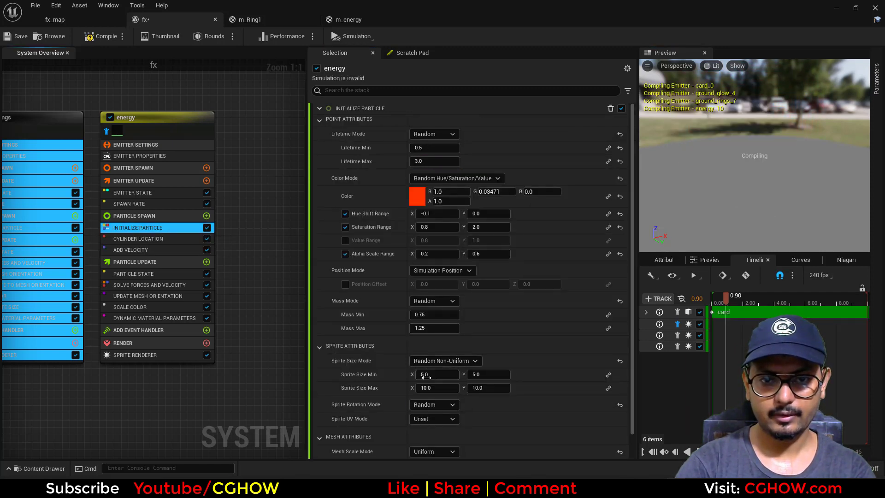
left_click(435, 388)
type("50")
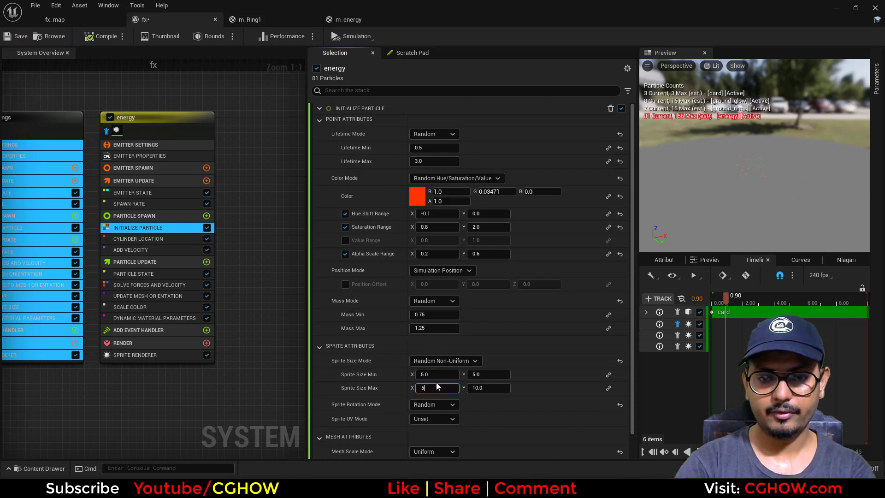
left_click(436, 376)
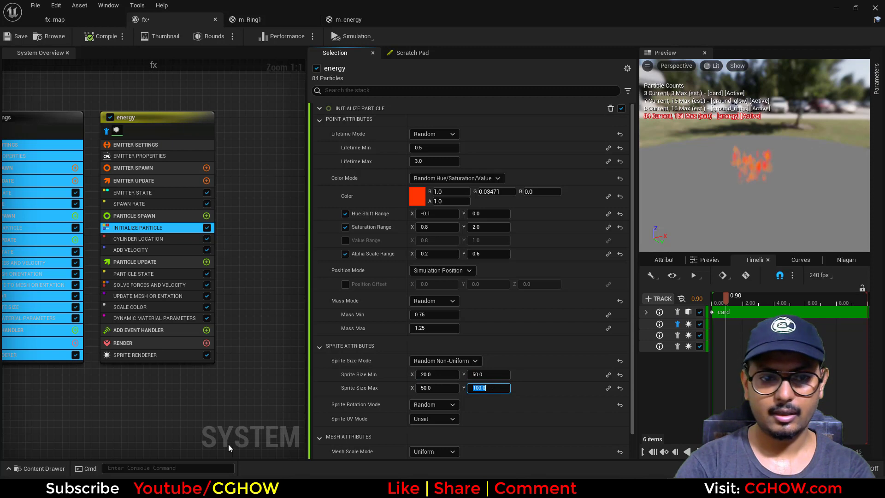
left_click(776, 229)
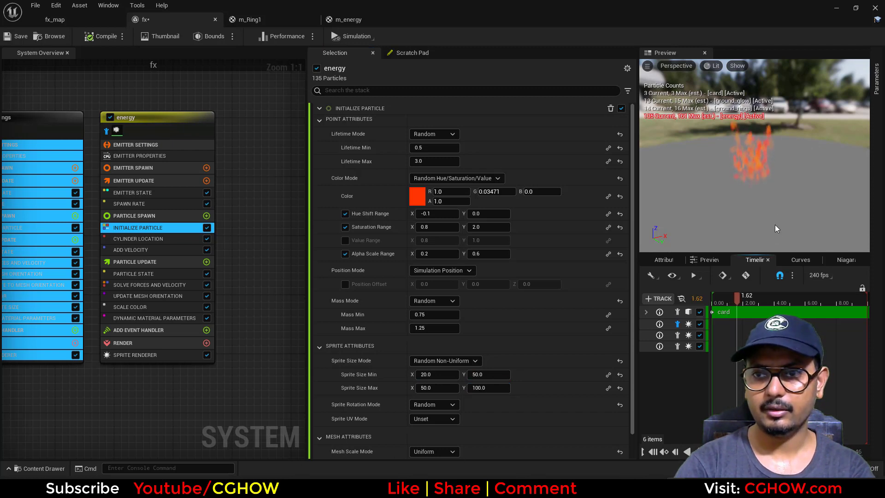
left_click_drag(775, 228, 604, 161)
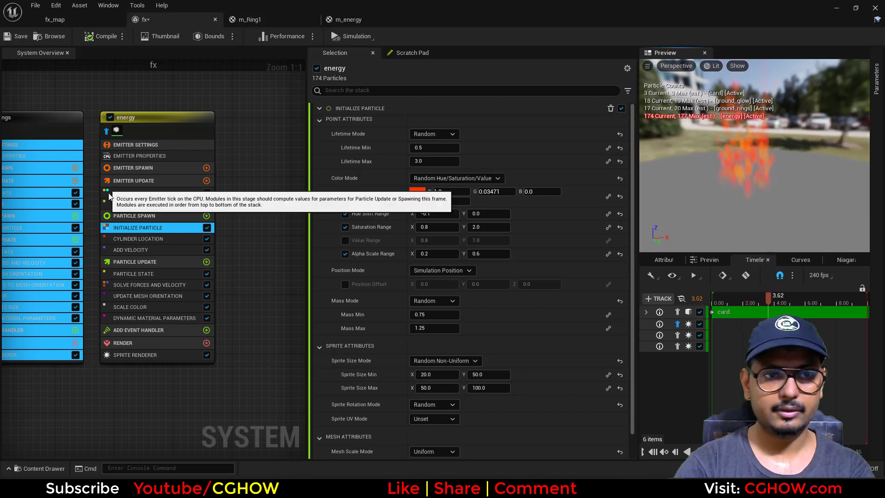
Set the energy emitter's spawn rate to 50.
left_click(125, 204)
left_click(436, 121)
type("50")
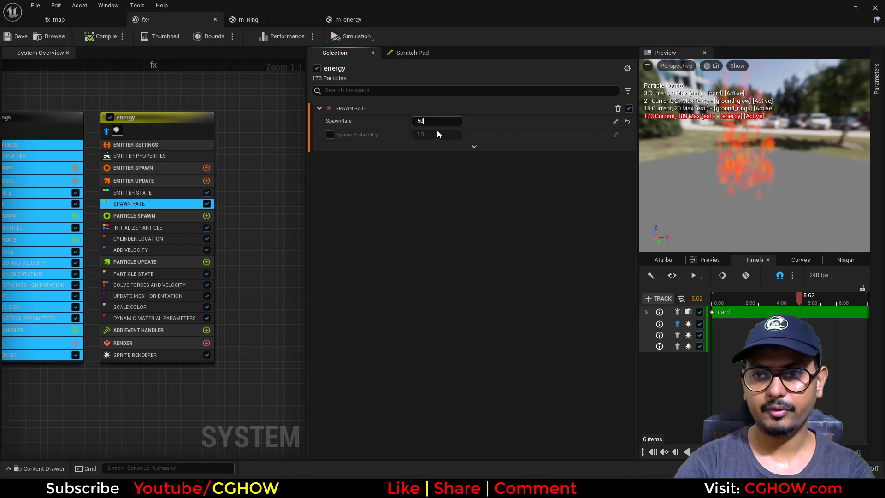
key("Return")
Enable the energy particles' value range with a maximum of 20, and set the alpha scale maximum to 1.
left_click(179, 228)
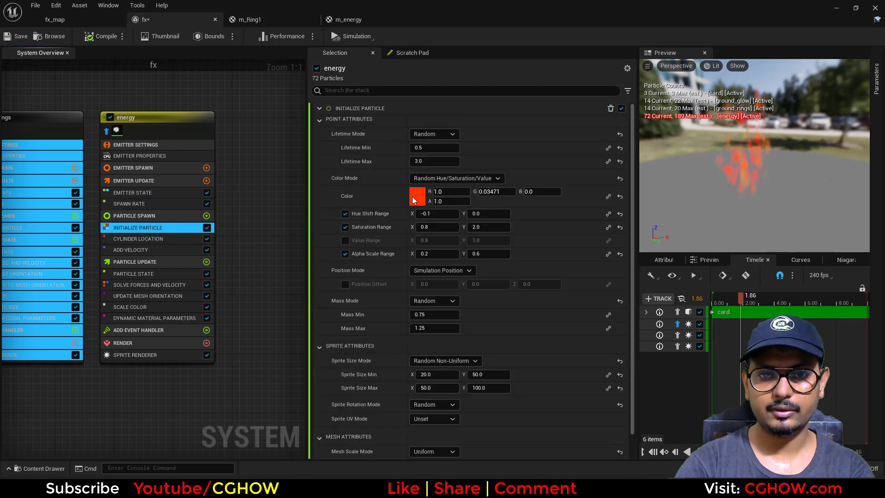
left_click(345, 240)
left_click(488, 240)
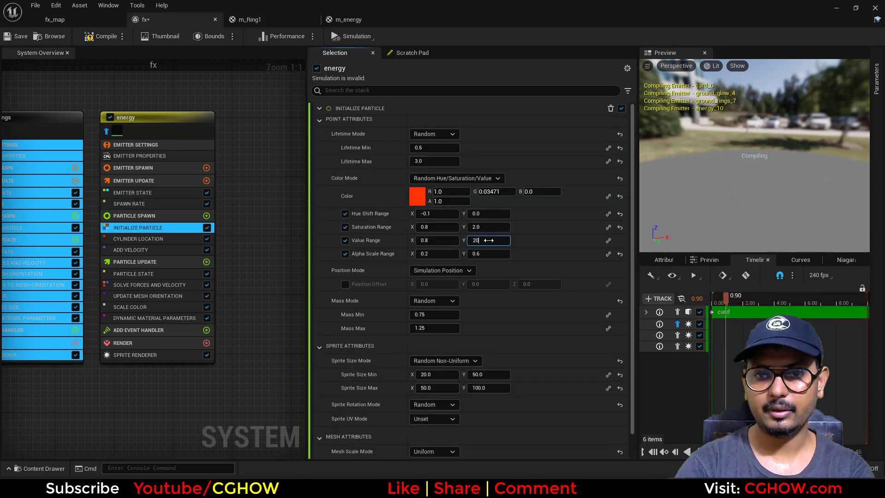
type("20")
key("Return")
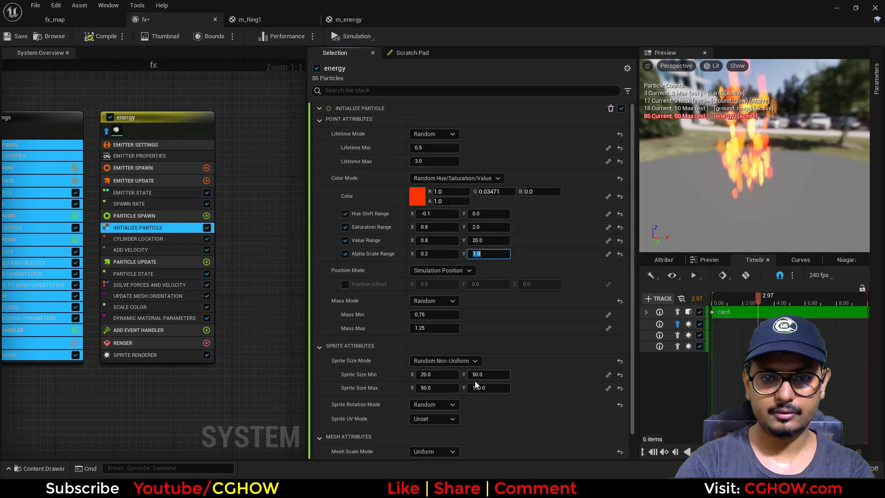
Try a maximum sprite size Y of 500 for the energy particles.
left_click(490, 387)
type("20")
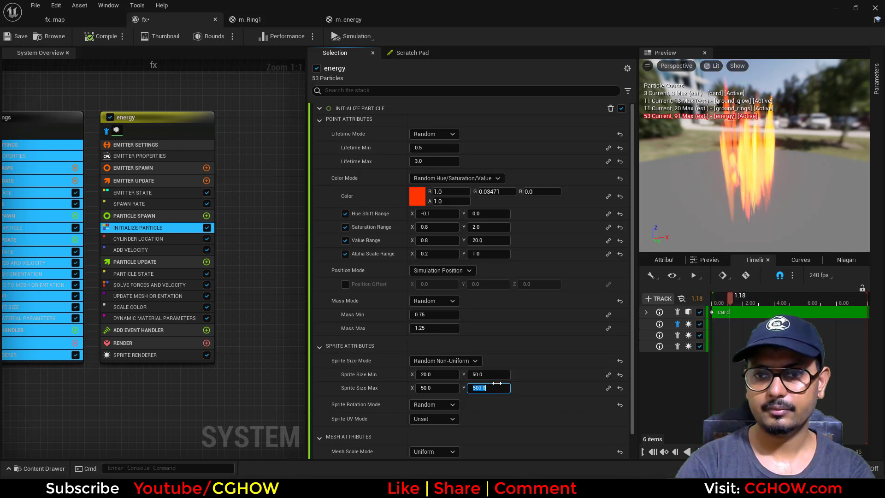
Set the energy emitter's spawn rate to 10 and its maximum sprite size Y to 100.
left_click(144, 204)
left_click(425, 121)
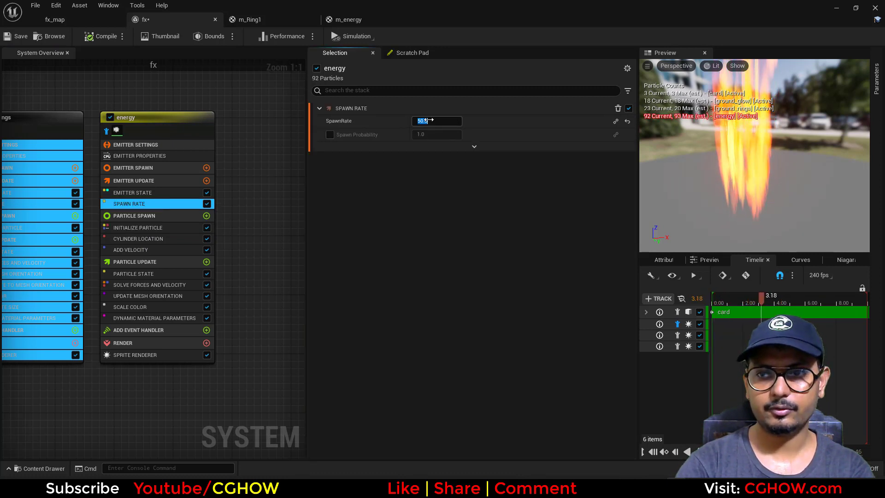
type("10")
left_click(152, 228)
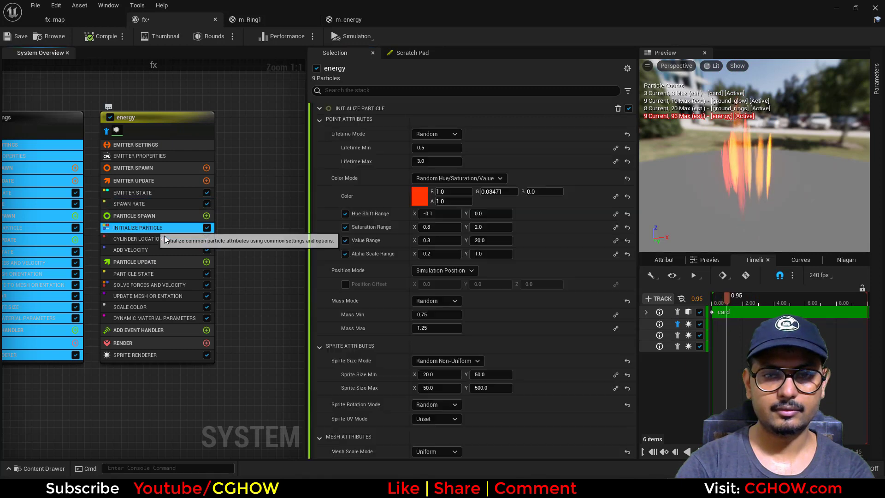
left_click(483, 389)
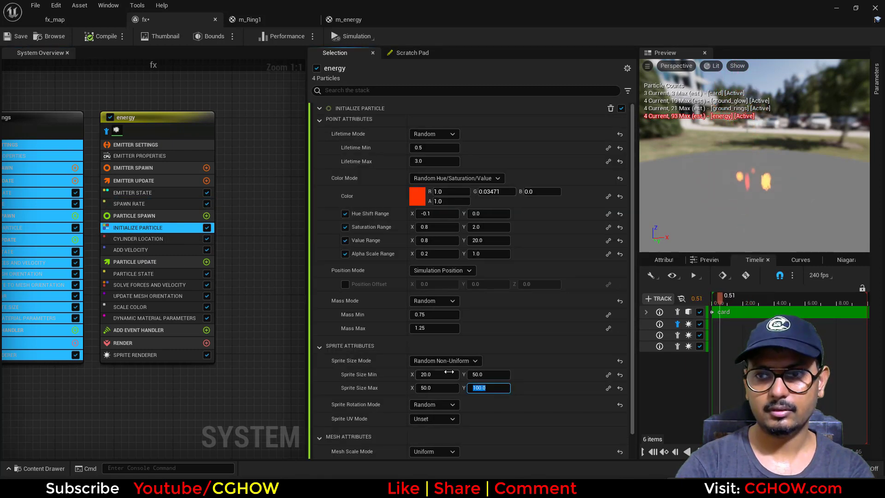
Set the energy emitter's added Z velocity to a minimum of 300 and a maximum of 500.
left_click(146, 250)
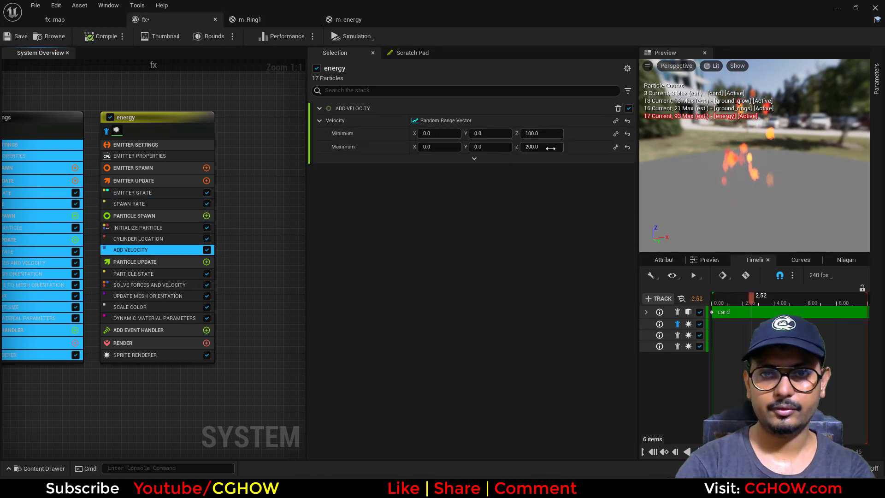
left_click(542, 147)
type("50")
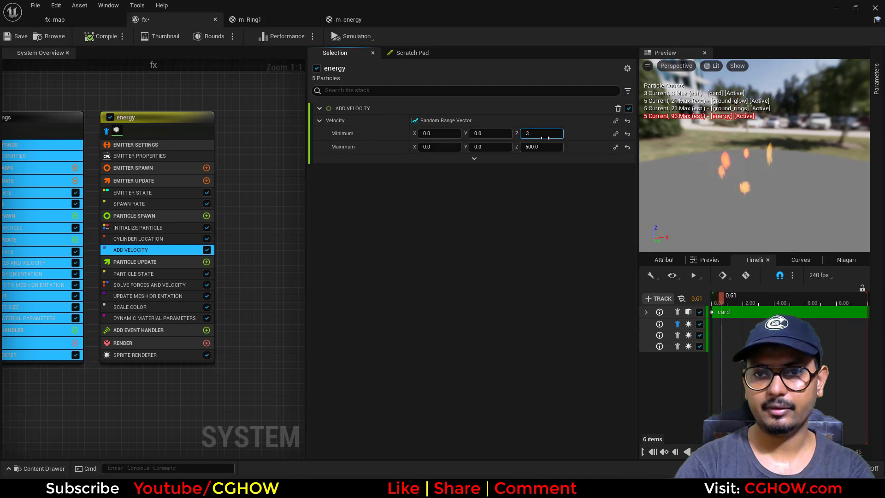
type("300")
key("Return")
Stretch the energy sprites by setting their size Y to a minimum of 100 and a maximum of 200.
left_click(171, 229)
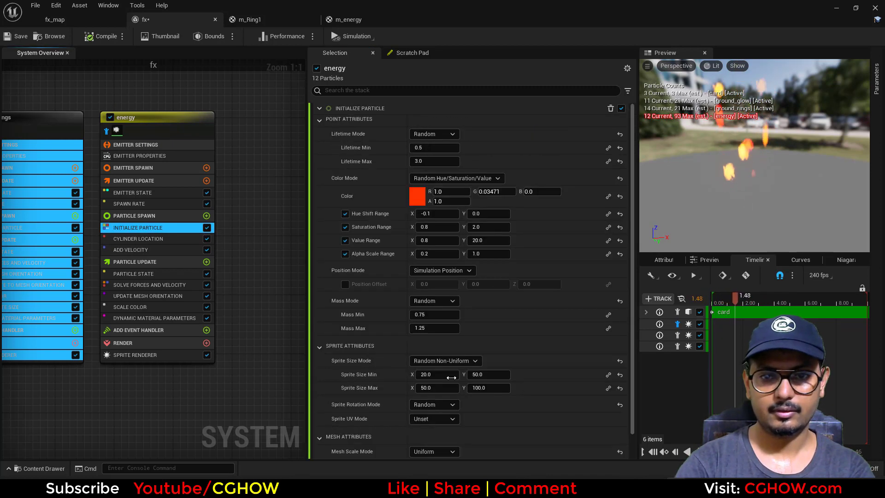
left_click(492, 374)
type("8")
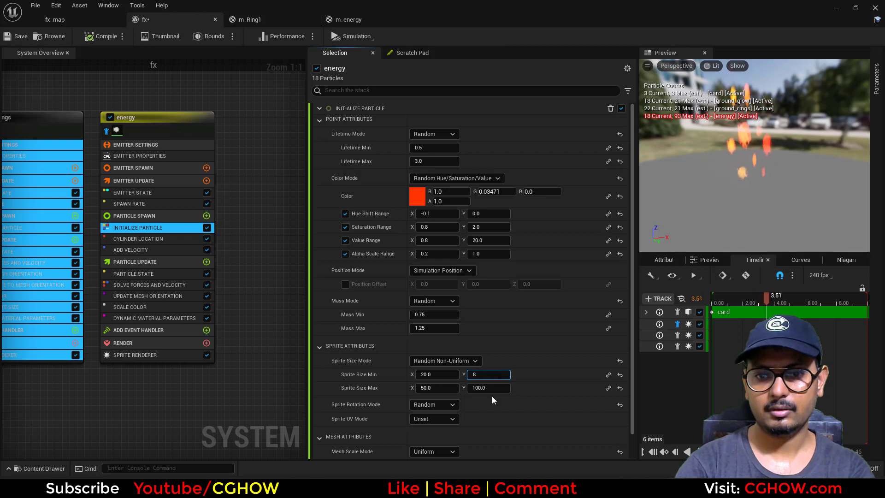
left_click(490, 387)
type("20")
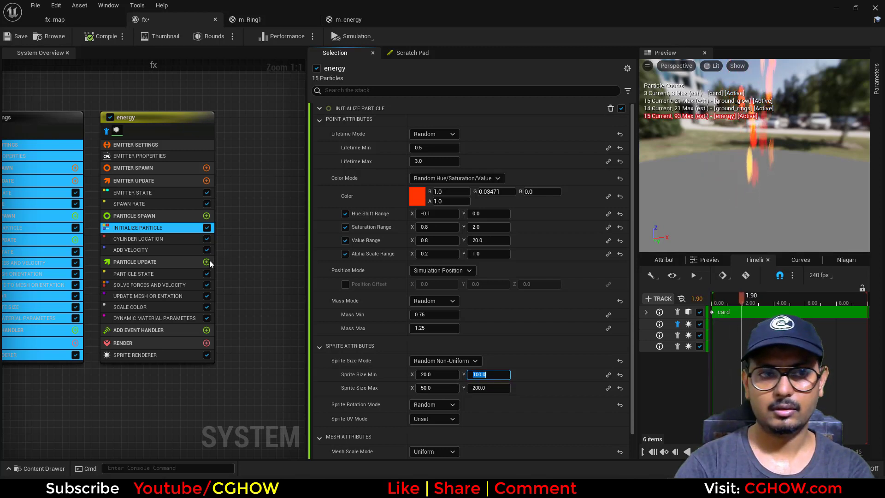
Shorten the energy particles' lifetime to 0.3–0.5, turn off the emitter's isolation and check the effect in fx_map.
left_click(435, 160)
type("1")
key("Return")
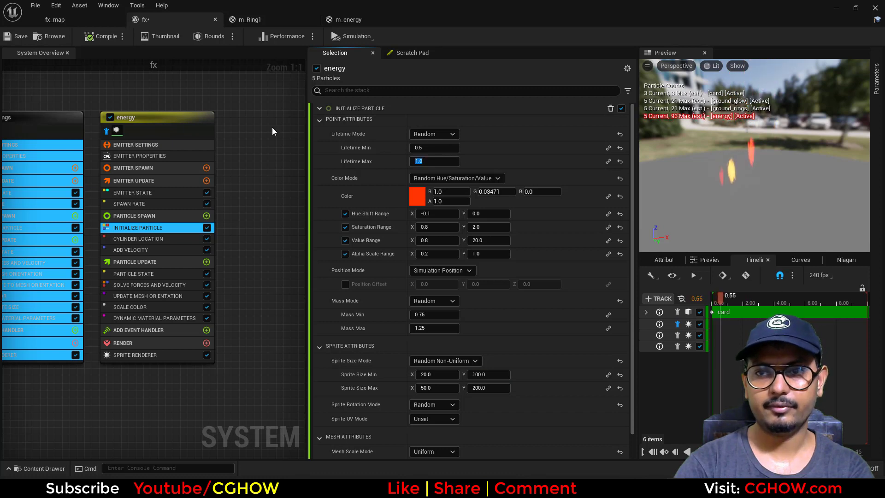
left_click(106, 130)
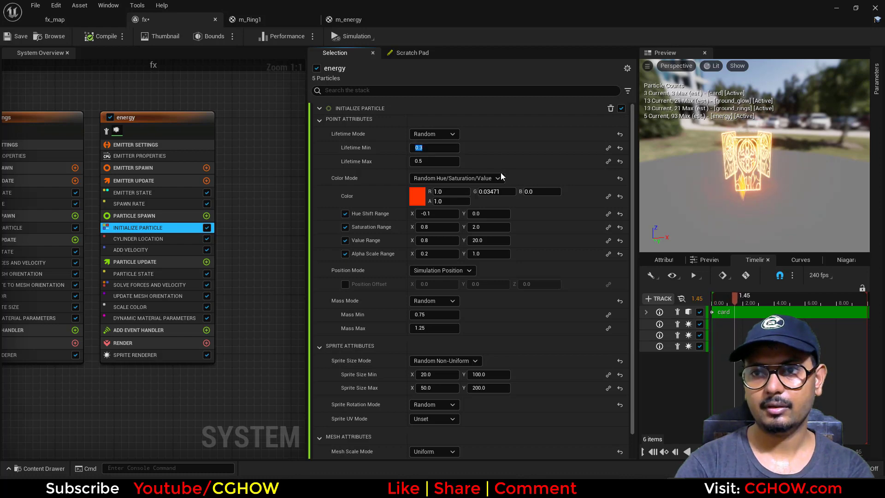
left_click(93, 20)
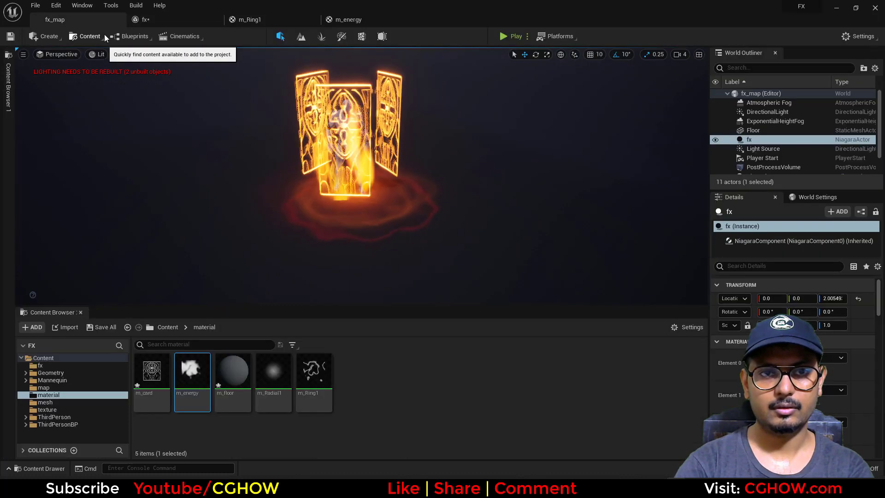
Narrow the energy sprites to a size X of 1 minimum and 20 maximum, and check them in fx_map.
left_click(164, 20)
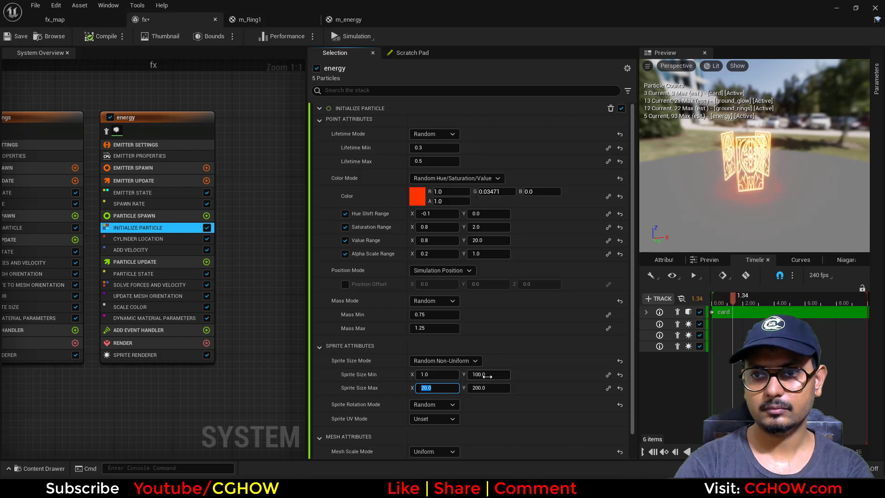
left_click(82, 19)
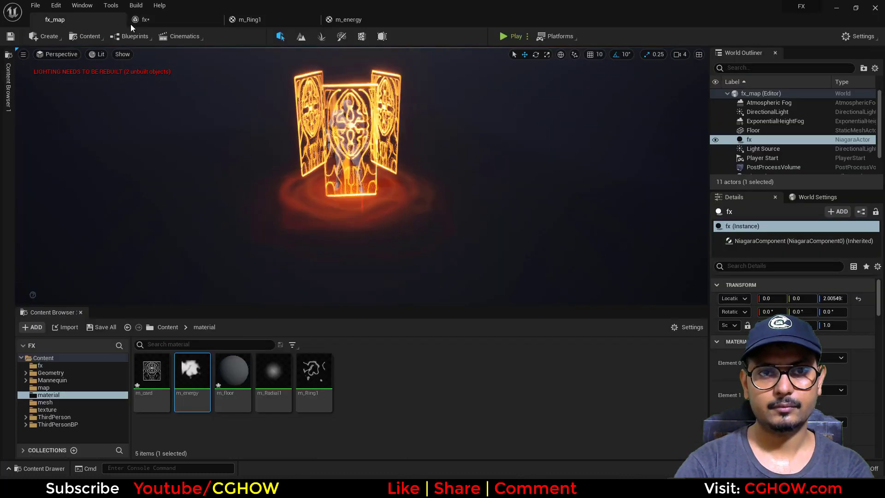
Steepen the falloff of the energy emitter's Scale Alpha curve by lowering the tangents at the 0.3 key and the end key.
left_click(160, 19)
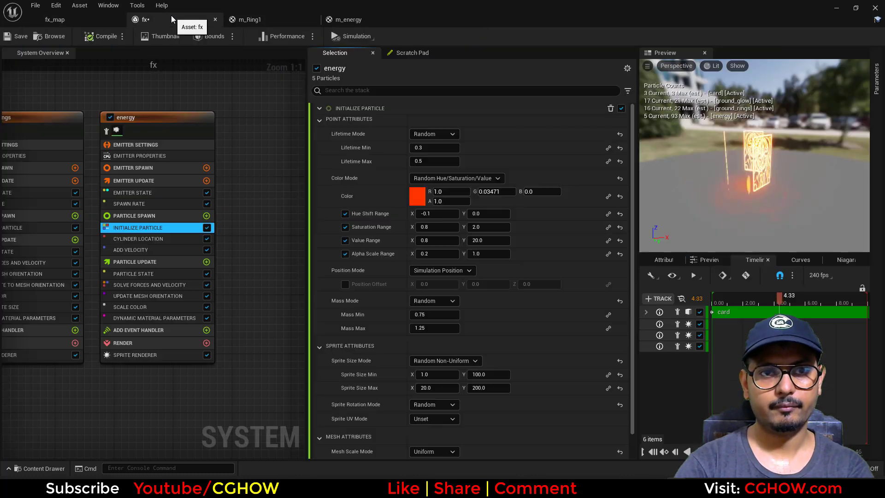
left_click(159, 307)
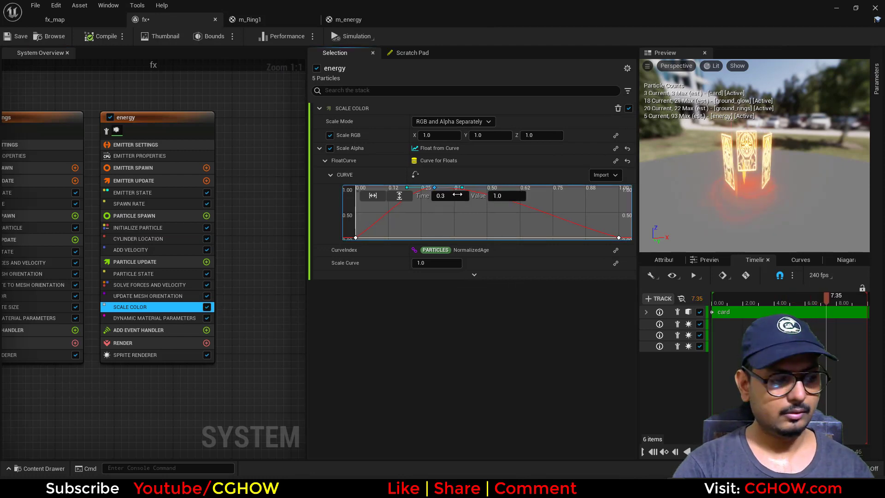
left_click_drag(461, 188, 456, 210)
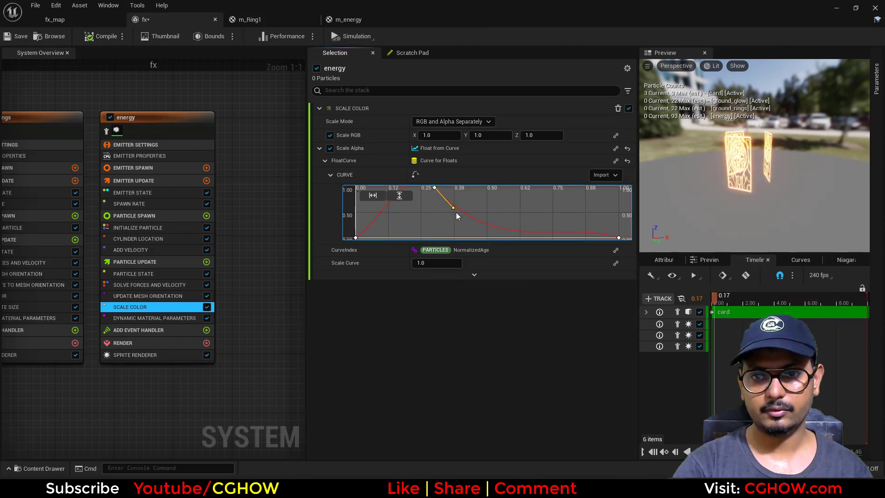
left_click(619, 237)
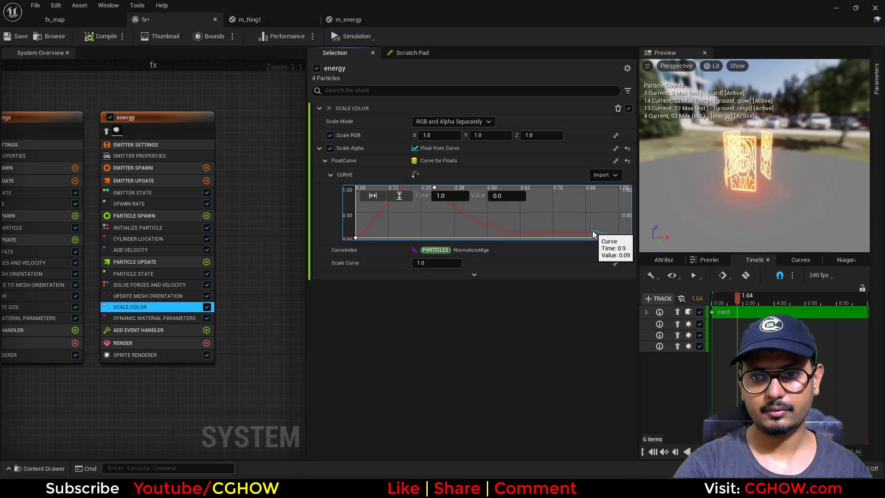
left_click_drag(592, 231, 592, 234)
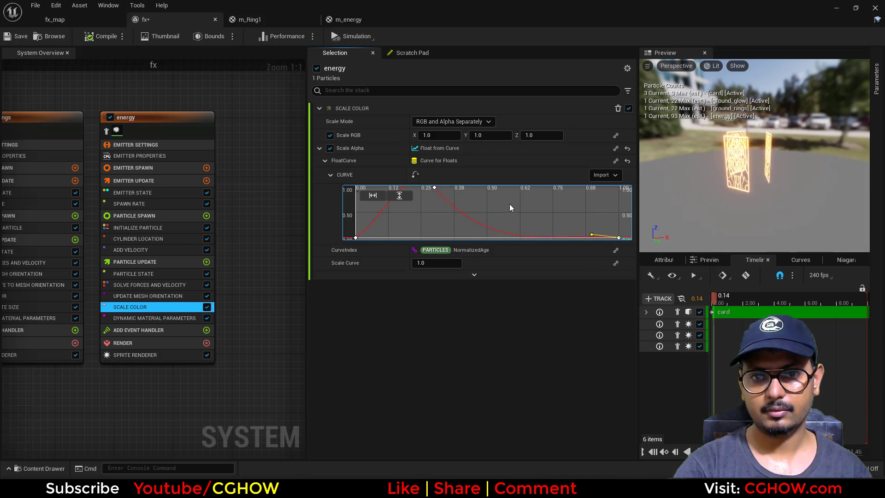
Refine the outgoing tangent of the Scale Alpha curve's 0.3 key and check the effect in the fx_map viewport.
scroll(507, 205, "down", 2)
right_click_drag(448, 211, 449, 222)
left_click(443, 201)
scroll(464, 216, "down", 2)
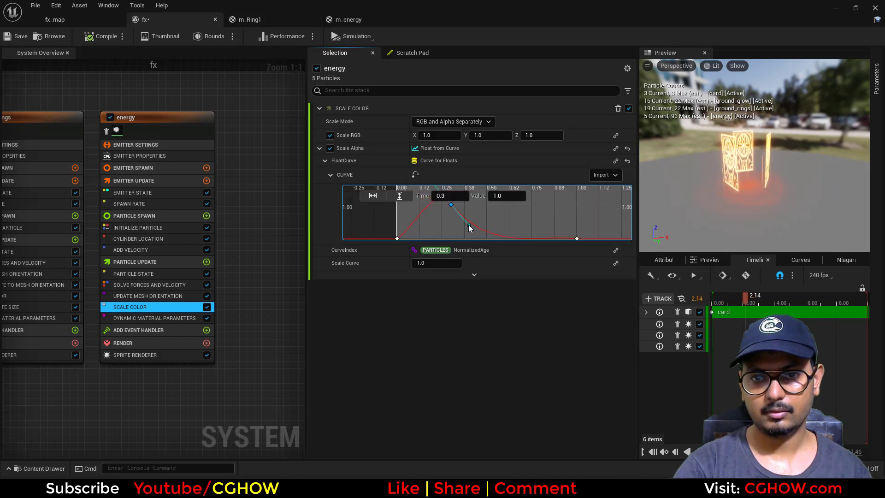
left_click_drag(470, 228, 471, 224)
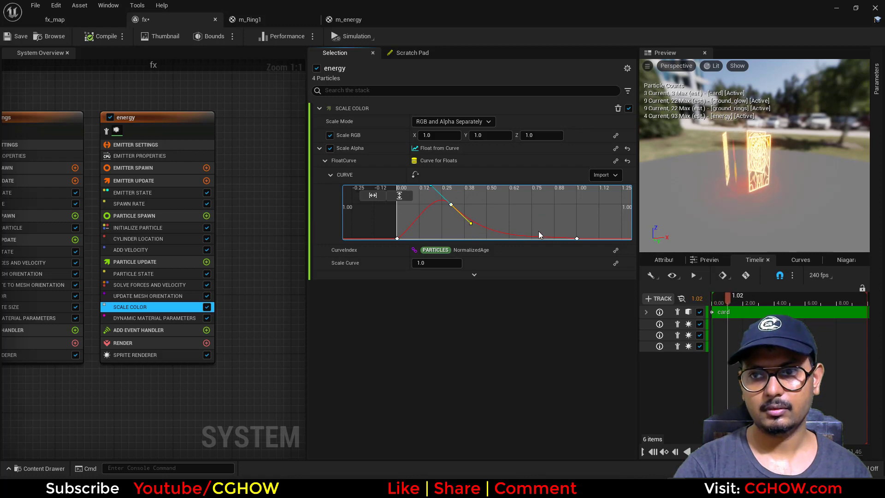
left_click(84, 20)
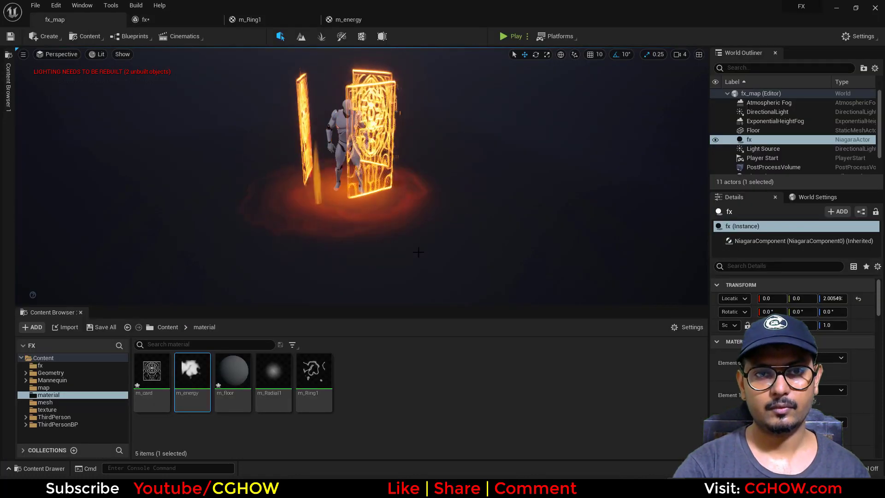
left_click_drag(418, 252, 332, 252, "alt")
left_click_drag(466, 273, 429, 271, "alt")
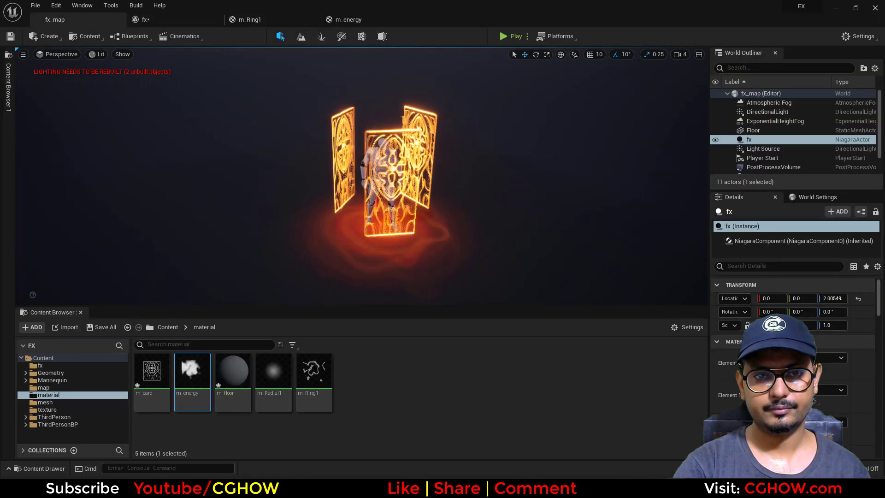
Add a Depth Fade node to the m_energy material graph below the Power node.
left_click(348, 19)
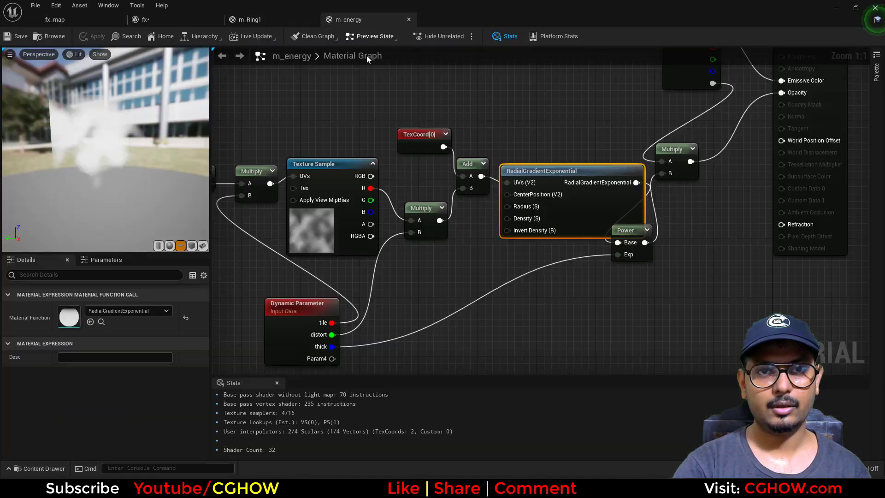
right_click_drag(667, 291, 519, 247)
right_click(519, 247)
type("dep")
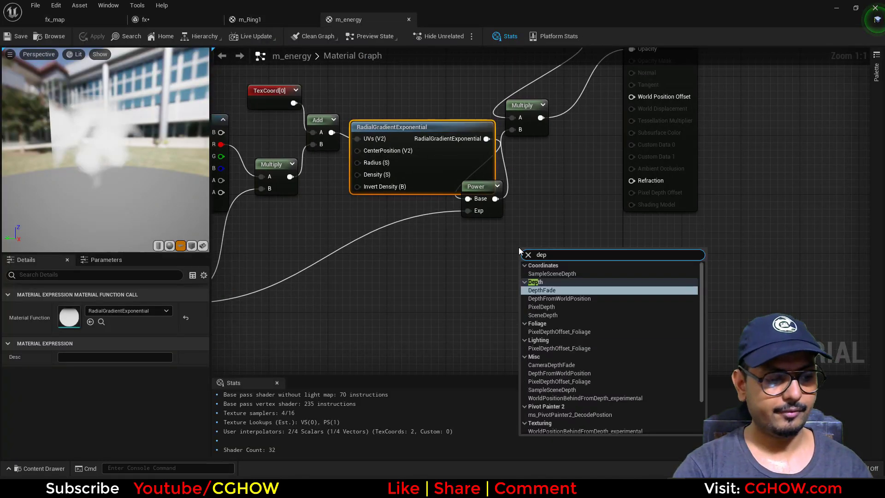
type("th")
left_click(543, 290)
right_click_drag(551, 253, 464, 284)
left_click_drag(465, 284, 412, 291)
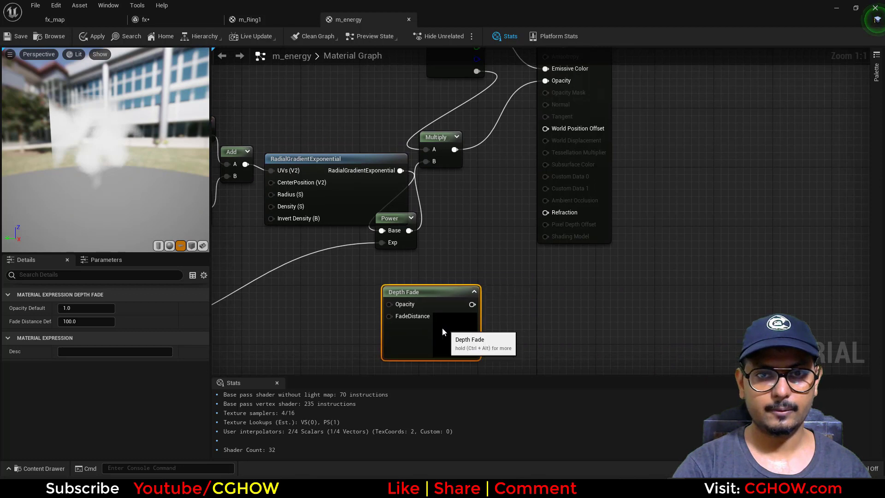
left_click_drag(443, 328, 435, 321)
Multiply the existing opacity result by the Depth Fade output and connect the product to the material's Opacity.
right_click_drag(544, 215, 524, 251)
left_click_drag(590, 133, 678, 162)
right_click_drag(468, 266, 466, 240)
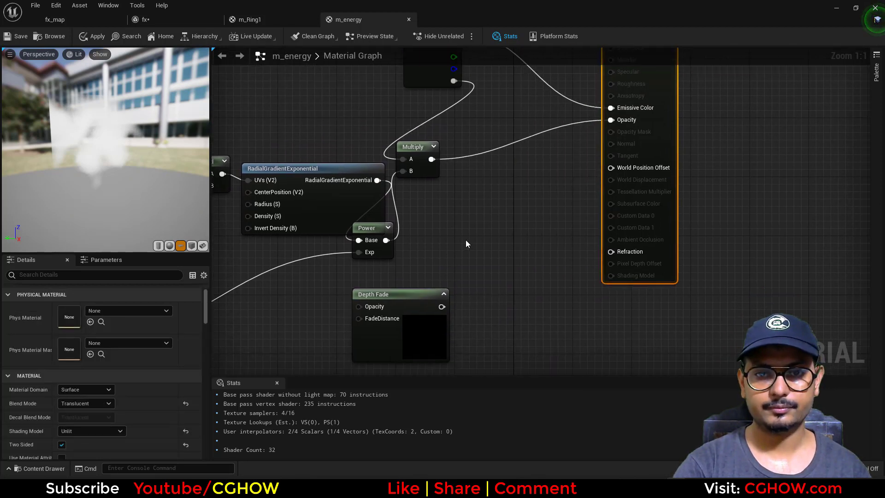
left_click(466, 244)
left_click_drag(441, 307, 472, 270)
left_click_drag(431, 159, 611, 120)
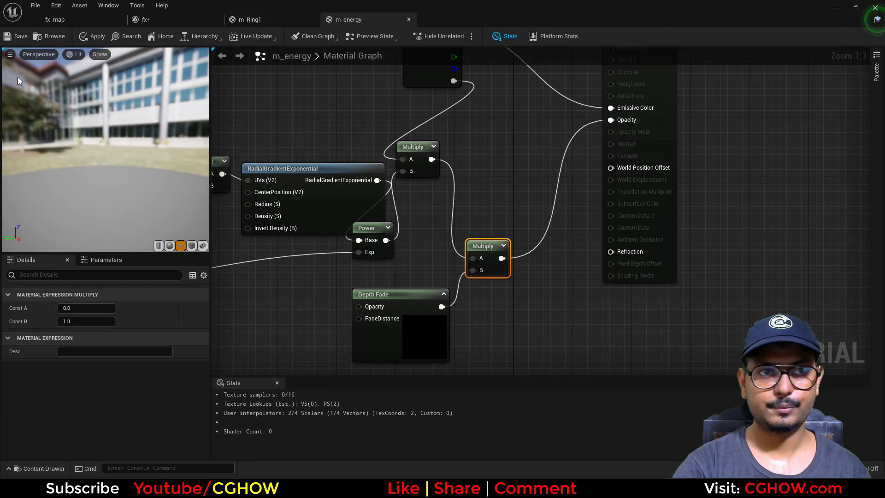
Save and close the m_energy material, and return to the fx_map level.
left_click(11, 38)
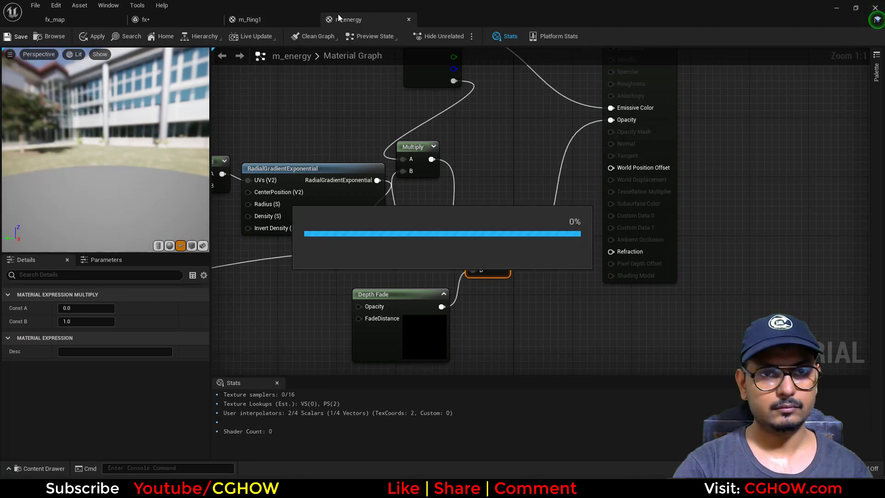
left_click(408, 20)
left_click(65, 21)
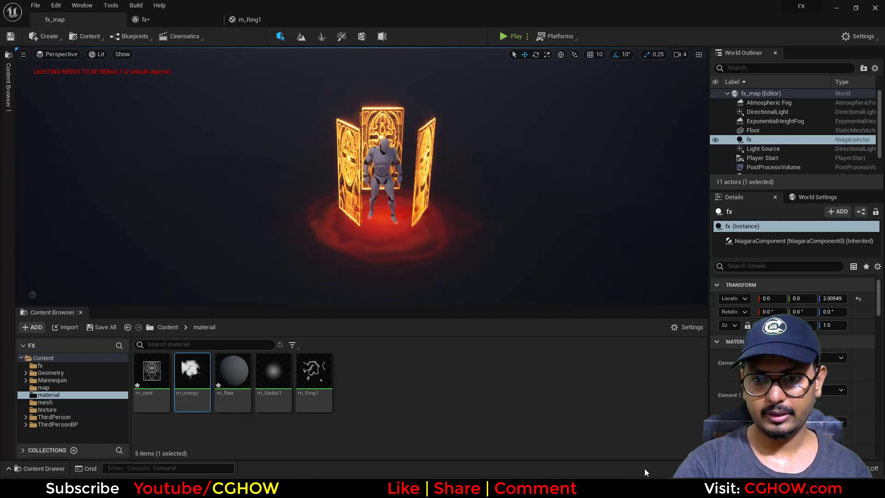
Switch to the GIF Scrubber browser window to review the reference magic circle effect.
left_click(548, 440)
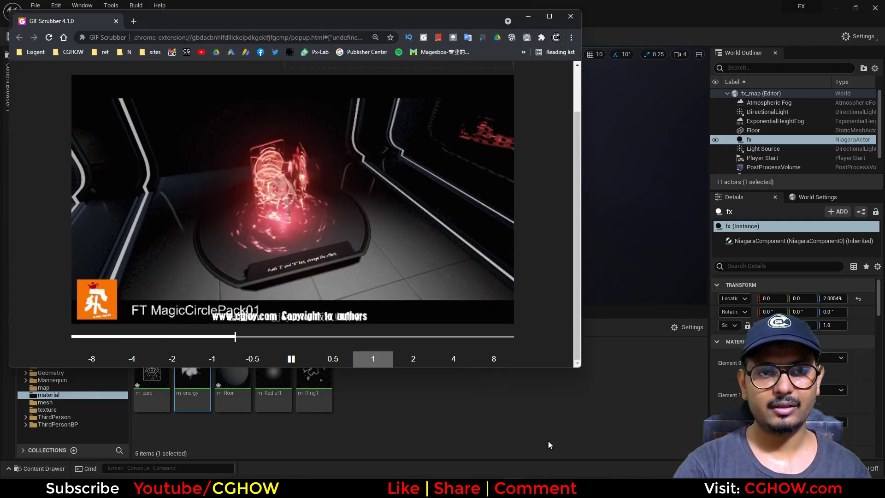
Close the reference browser window, then duplicate the energy emitter in the fx system and isolate the copy.
left_click(570, 16)
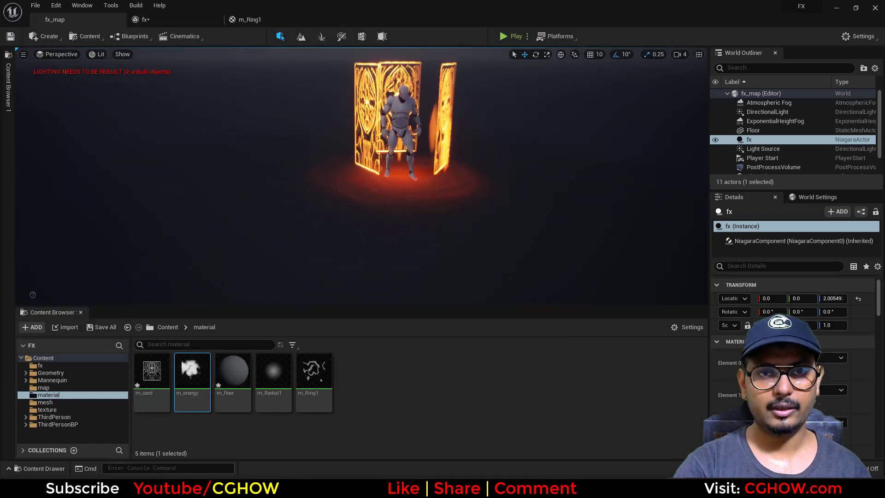
right_click_drag(360, 175, 391, 143)
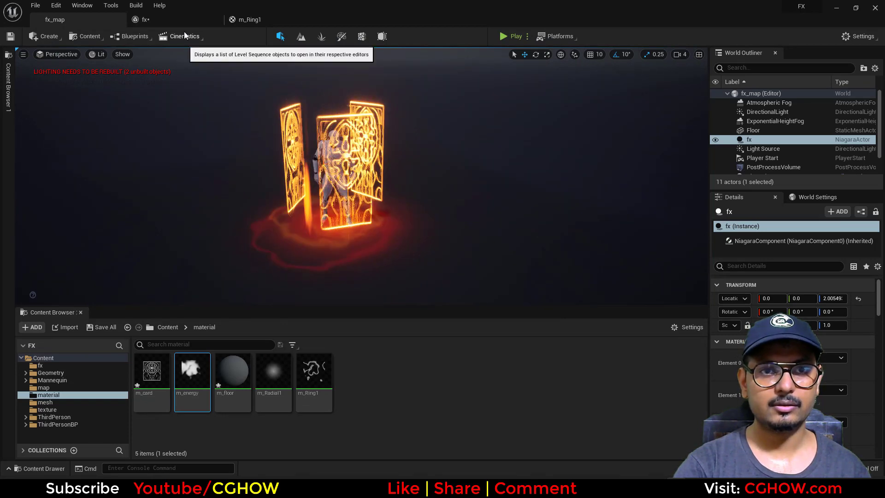
left_click(188, 19)
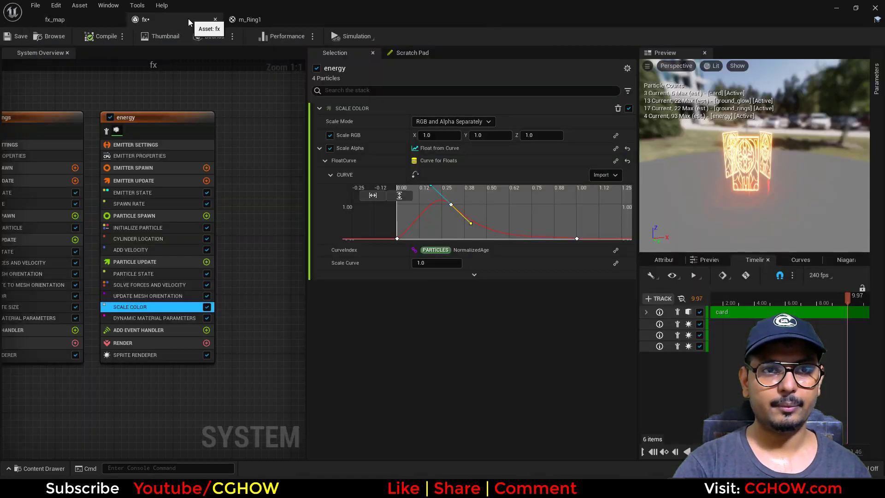
left_click(118, 120)
key("ctrl+d")
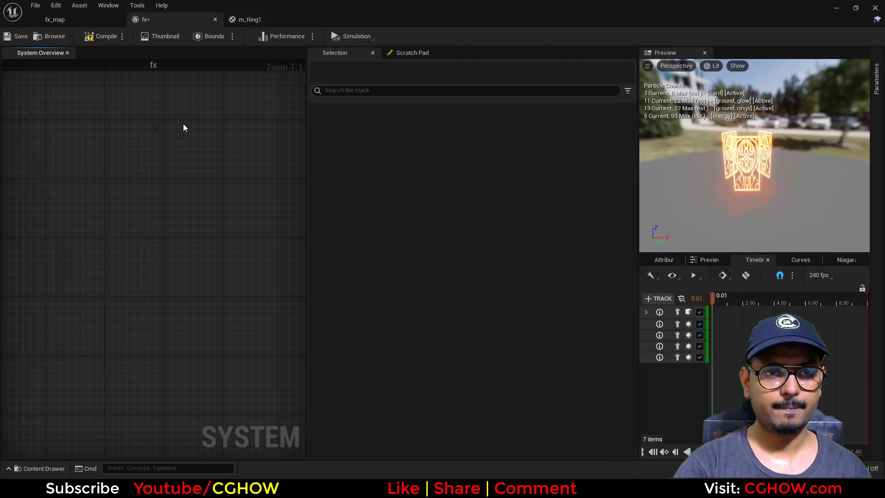
left_click(164, 148)
right_click_drag(208, 117, 182, 100)
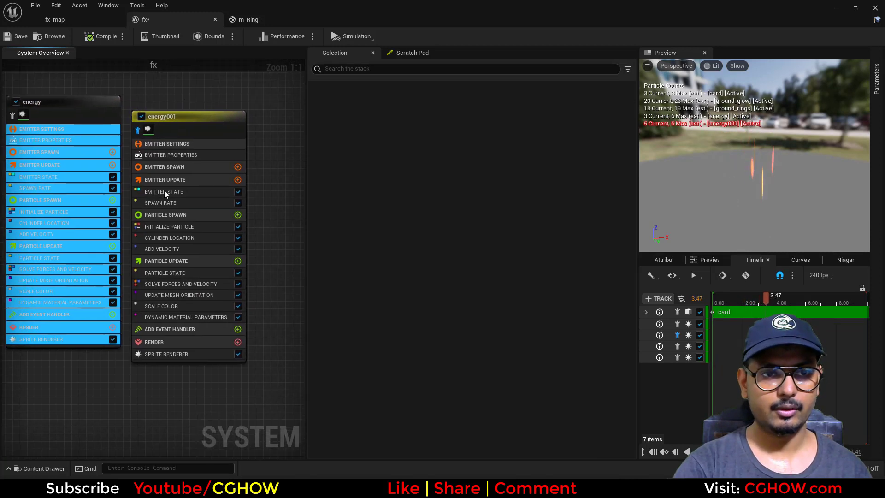
In energy001's Initialize Particle module, set the minimum alpha scale to 1.0 and the Value Range to 50–100.
left_click(184, 227)
left_click_drag(453, 254, 481, 246)
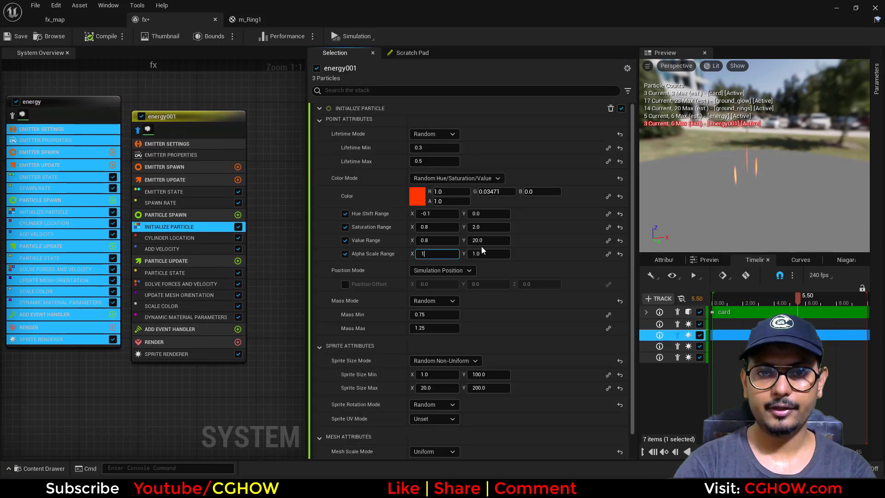
left_click(491, 241)
key("Return")
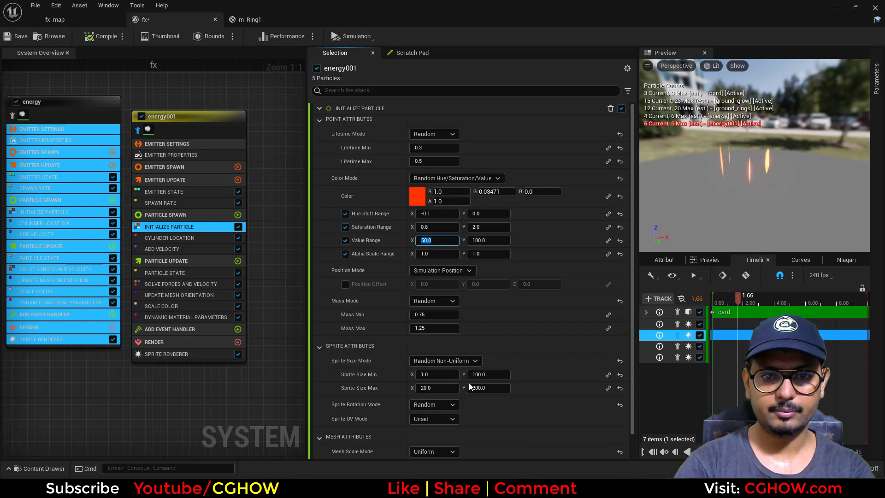
Set energy001's Sprite Size Min Y to 50 and its Sprite Size Max to 10 by 100.
type("10")
key("Return")
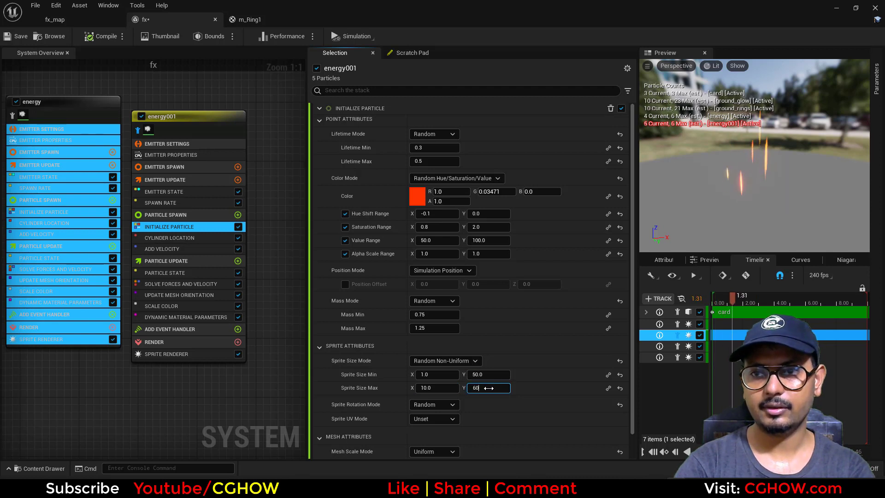
key("Return")
type("100")
key("Return")
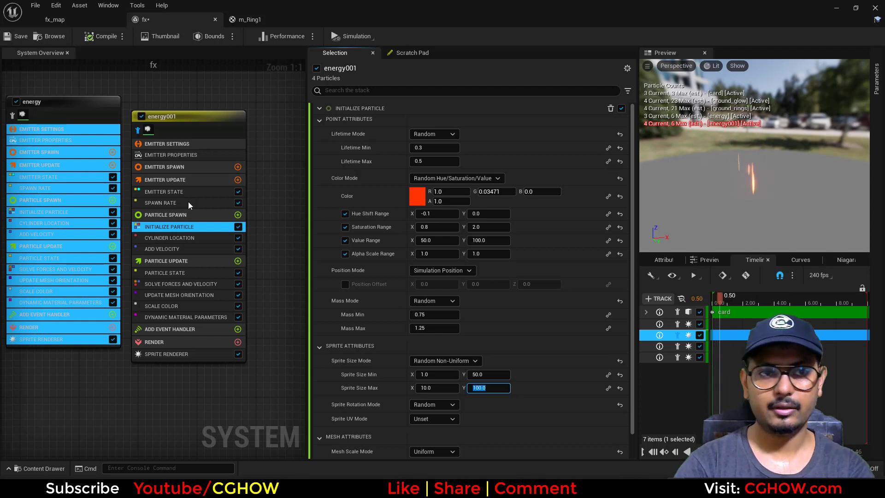
Set energy001's Spawn Rate to 50 and check the streaks in the fx_map level.
left_click(188, 202)
left_click(425, 120)
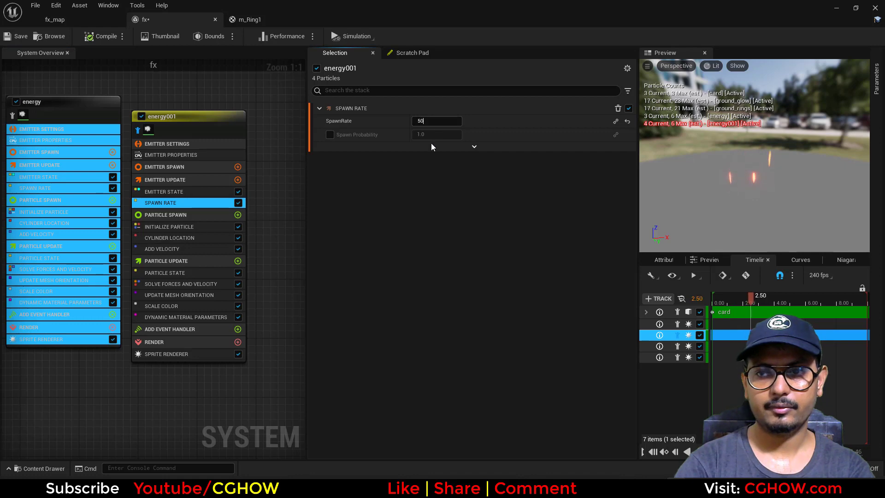
type("50")
key("Return")
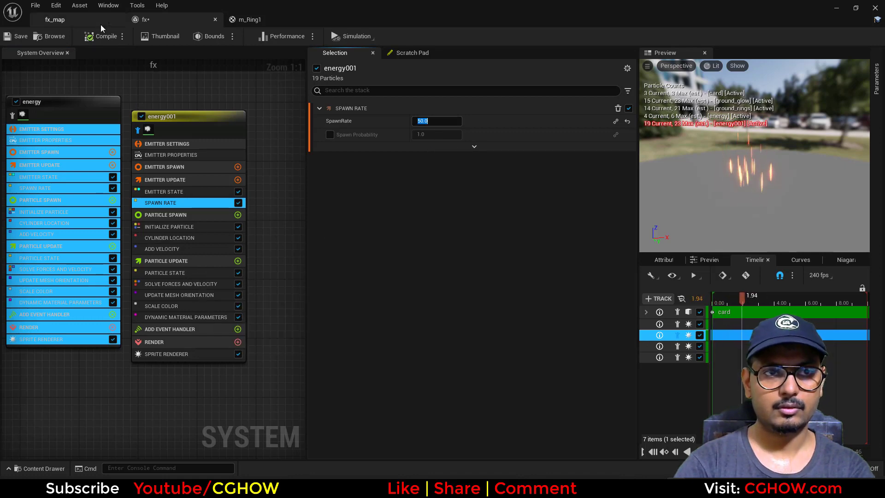
left_click(101, 23)
left_click(154, 24)
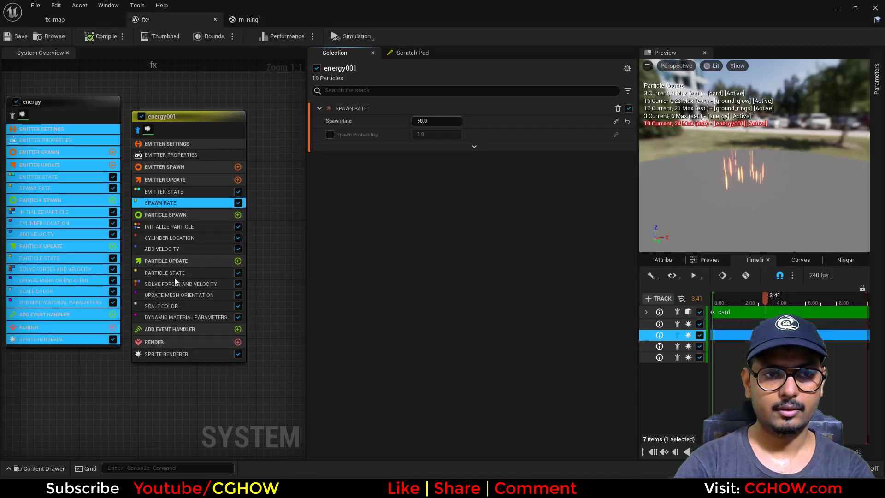
Narrow energy001's particles by setting Sprite Size Min X to 0.1 and Sprite Size Max X to 2.0.
left_click(176, 225)
left_click(436, 387)
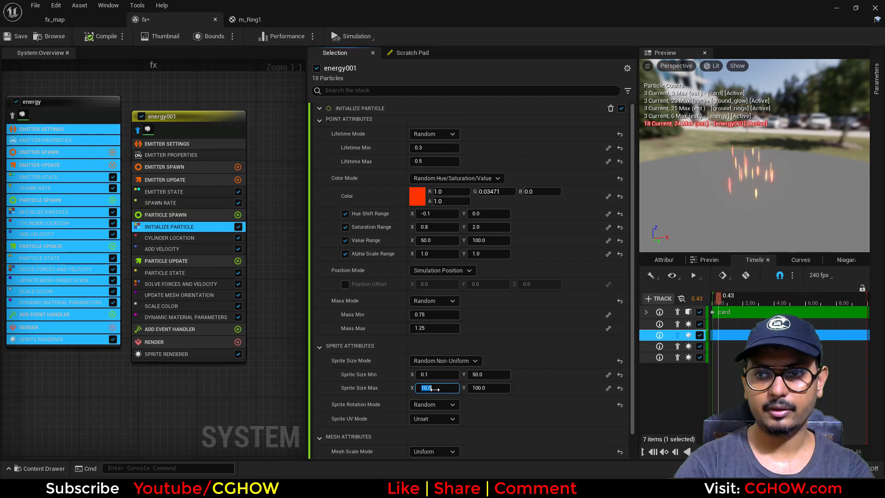
type("2")
key("Return")
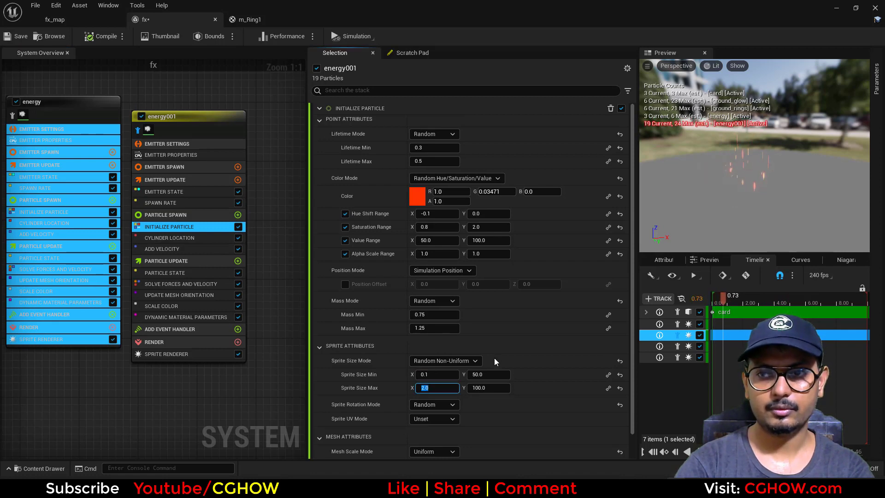
Turn off energy001's isolation and check the complete effect in the fx_map level.
left_click(87, 20)
left_click(181, 19)
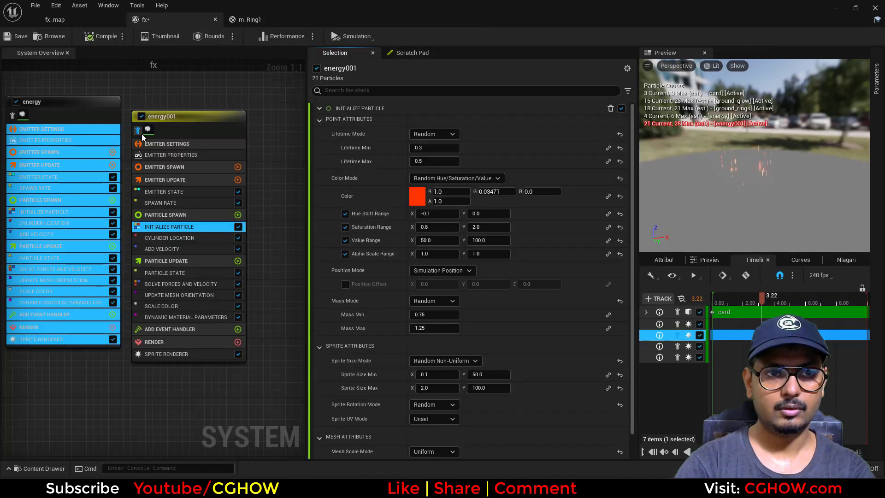
left_click(99, 21)
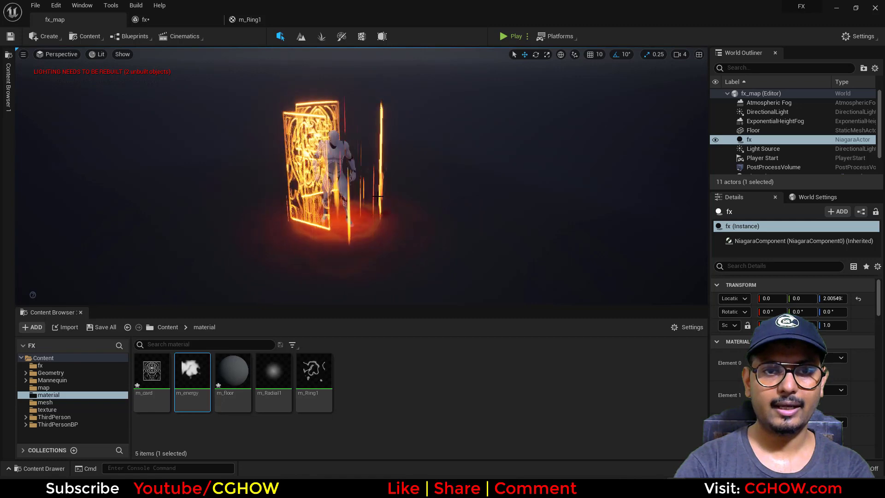
left_click(166, 20)
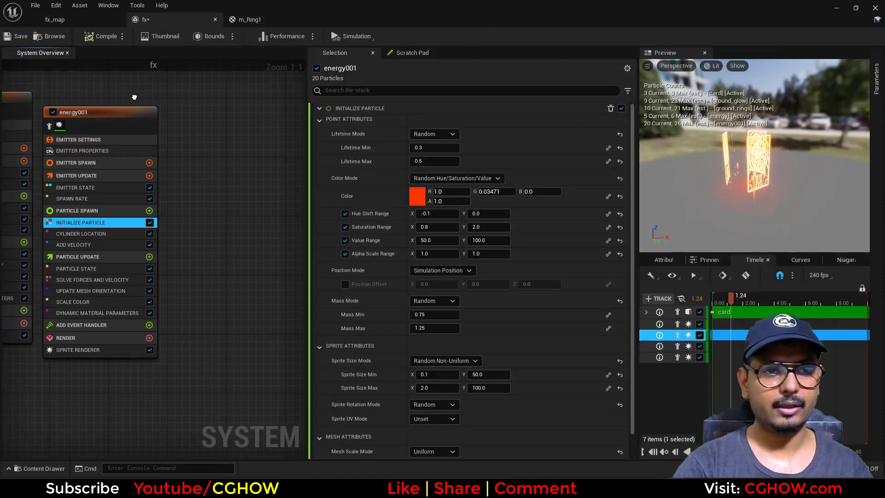
Duplicate the energy001 emitter, place the copy beside it in the overview graph, and isolate the copy.
left_click(118, 111)
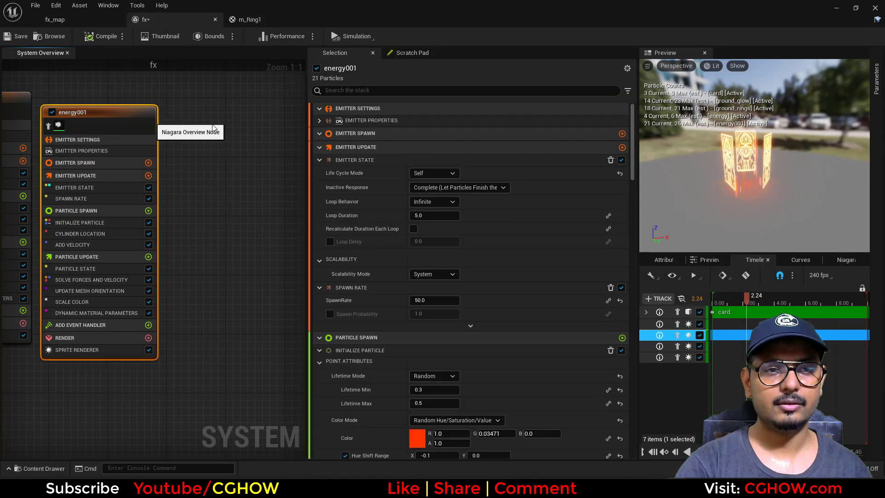
key("ctrl+d")
right_click_drag(209, 100, 181, 101)
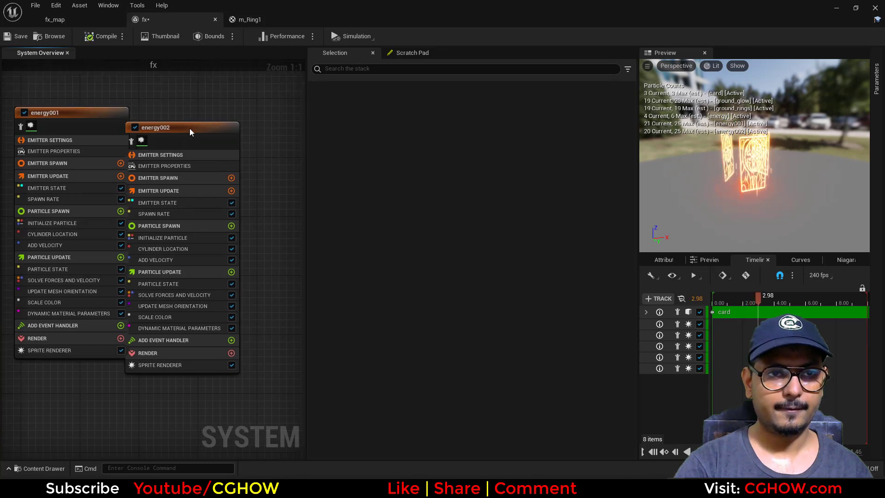
left_click_drag(190, 128, 241, 121)
right_click_drag(192, 108, 129, 106)
left_click(120, 132)
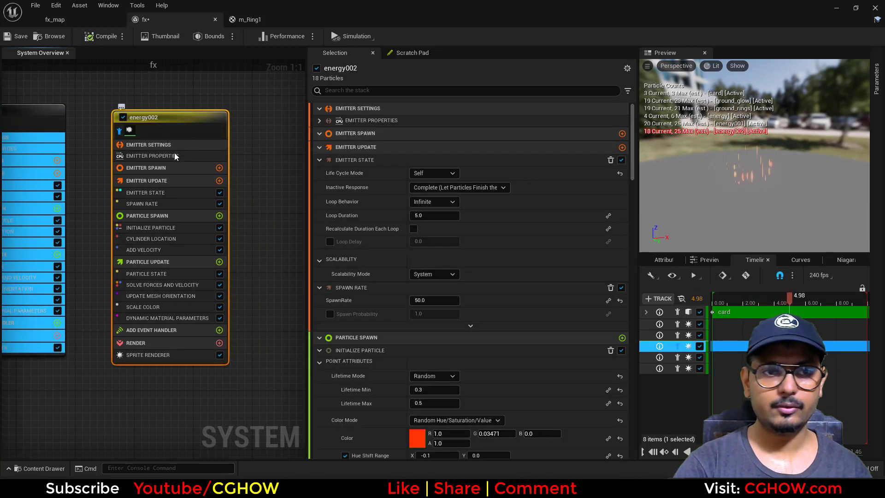
Delete the Cylinder Location and Add Velocity modules from the energy002 emitter.
left_click(172, 242)
key("Delete")
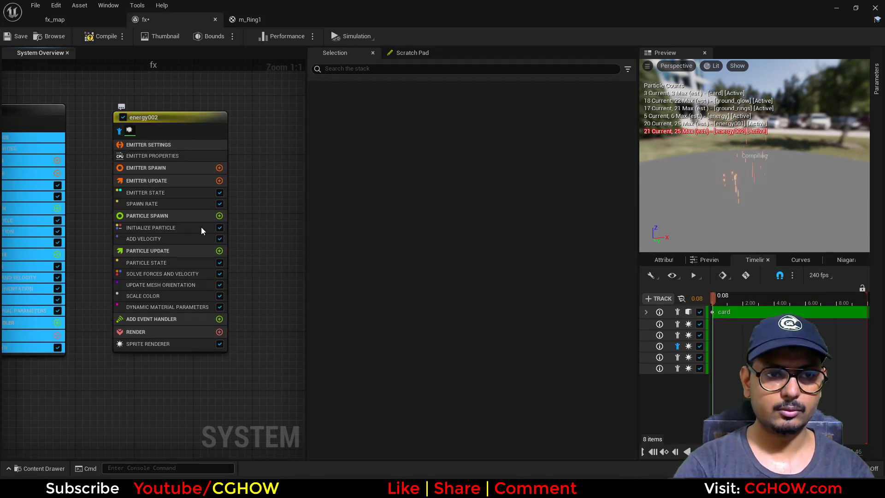
left_click(185, 238)
key("Delete")
Add a Torus Location module to energy002's Particle Spawn and set its Handle Radius to 0.
left_click(219, 216)
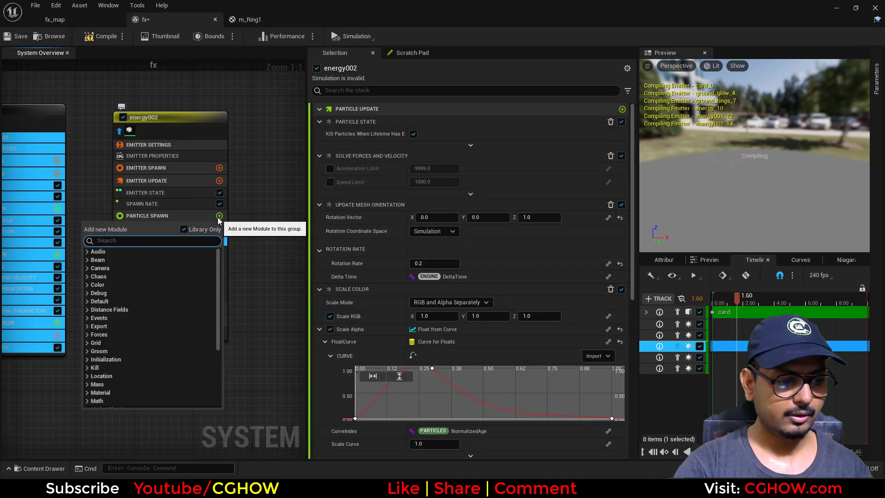
type("torus")
left_click(117, 299)
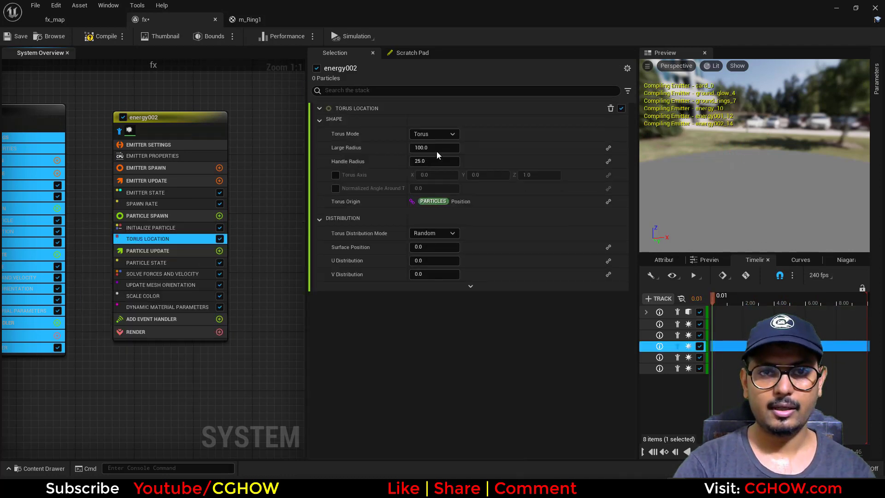
left_click(435, 160)
type("0")
key("Return")
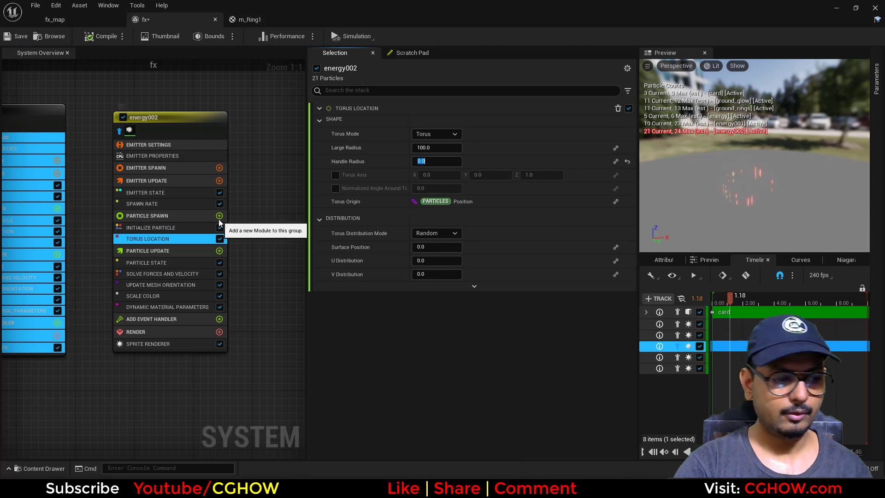
Add an Add Velocity From Point module to energy002's Particle Spawn with a Velocity Strength of 200.
left_click(219, 216)
type("velo")
left_click(139, 372)
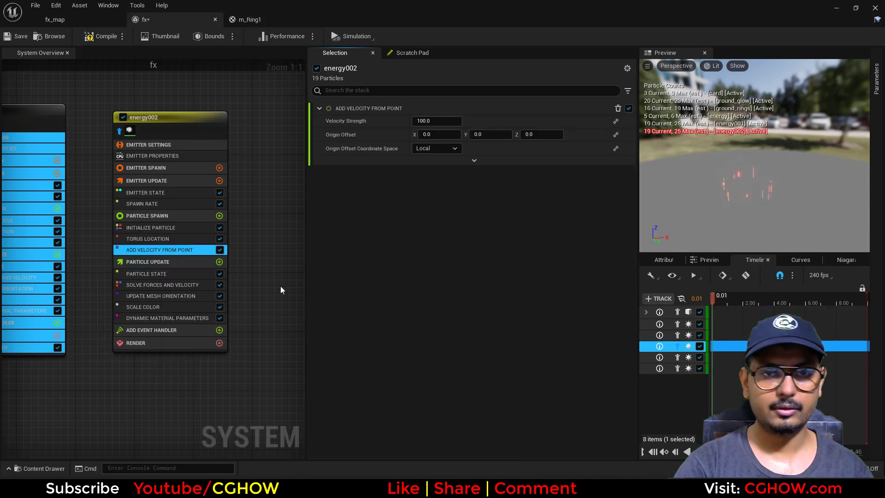
left_click(443, 120)
type("200")
key("Return")
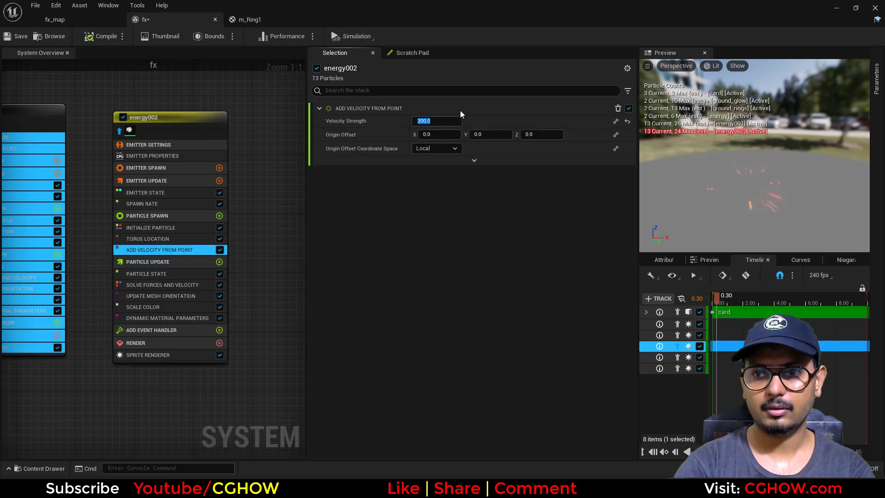
In energy002's Emitter Properties, set Sim Target to GPUCompute Sim and enable Fixed Bounds.
left_click(148, 193)
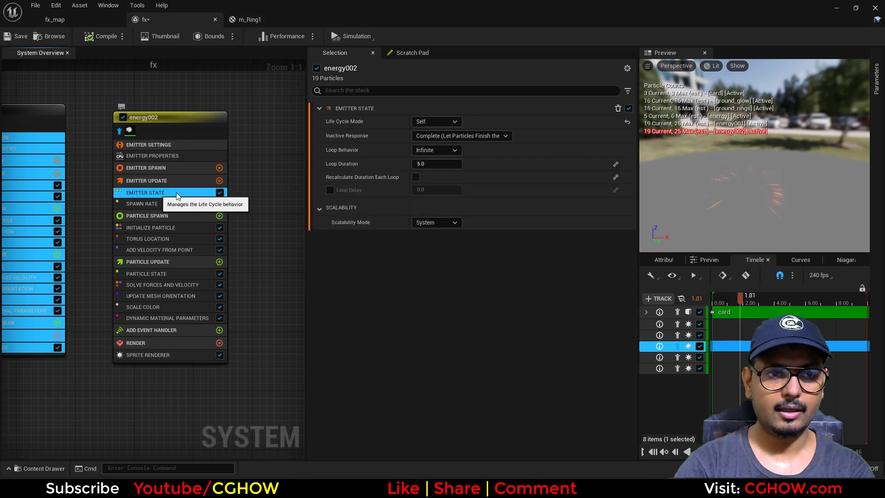
left_click(446, 122)
left_click(159, 155)
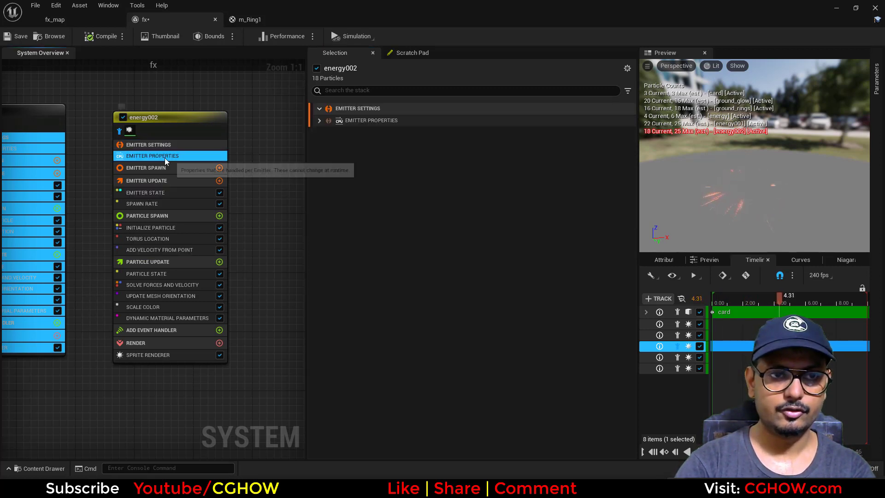
left_click(422, 172)
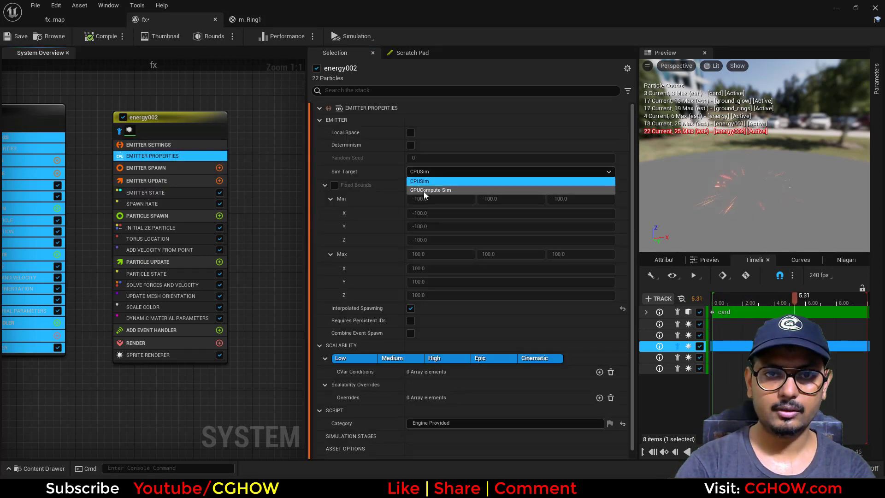
left_click(334, 187)
Set energy002's Spawn Rate to 1000 and check the particles in the fx_map level.
left_click(145, 204)
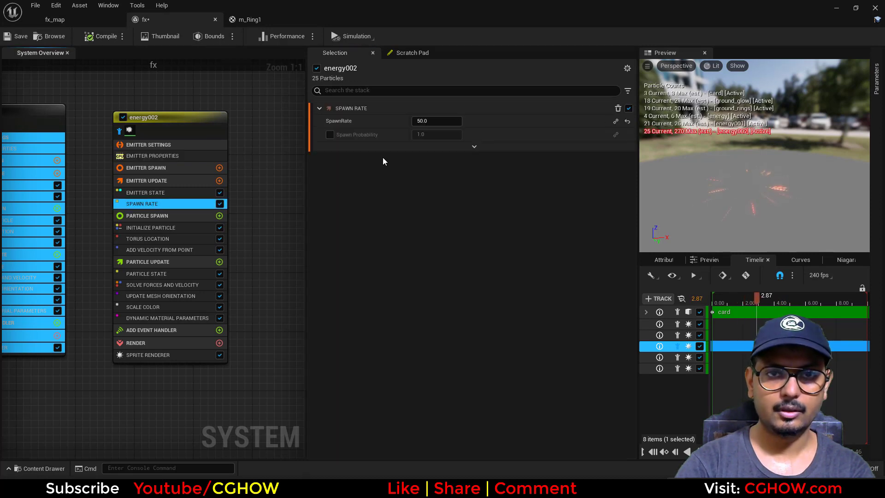
left_click(420, 121)
type("1000")
key("Return")
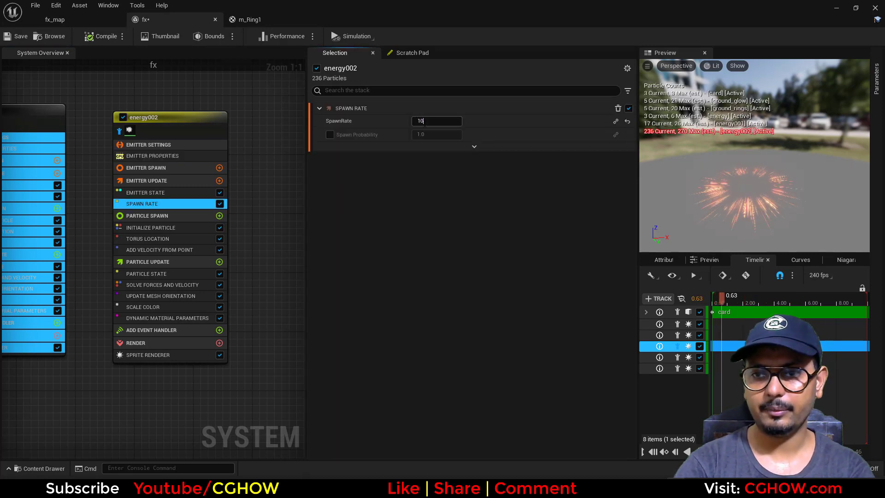
left_click(80, 20)
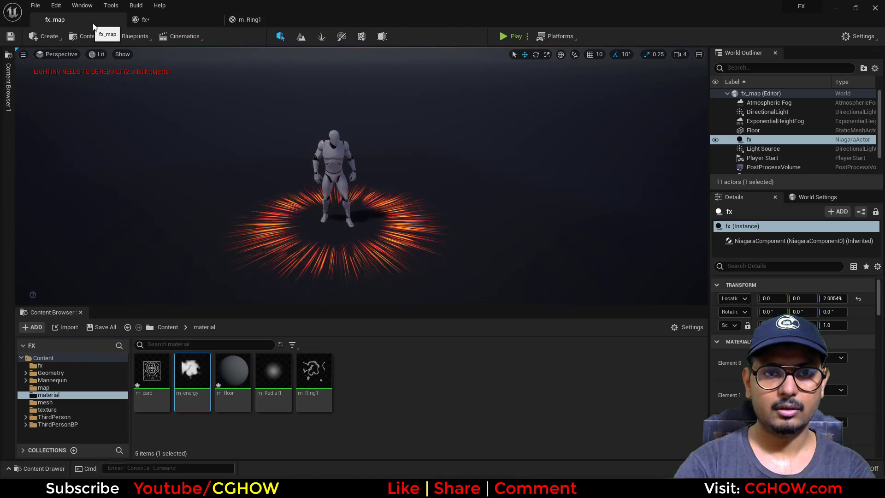
left_click(141, 15)
Set energy002's Sprite Size Min Y to 3 and Max Y to 5, with lifetime 1.0–2.0, and check it in fx_map.
left_click(151, 227)
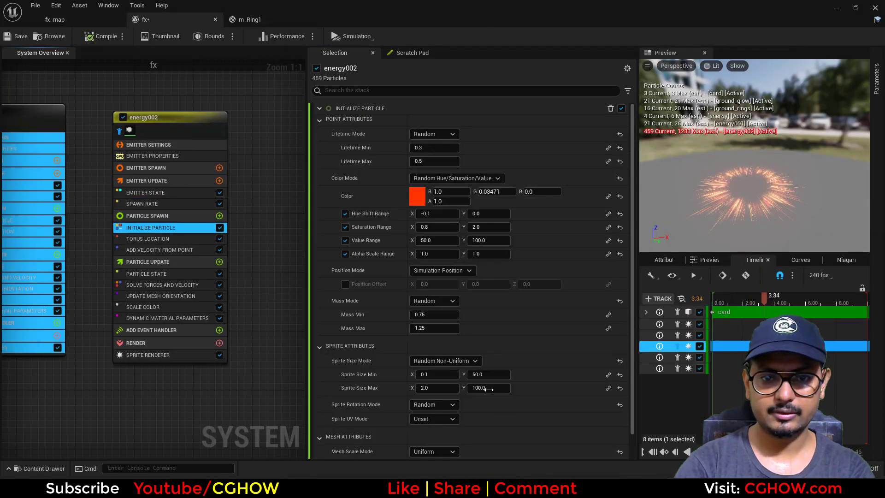
left_click(476, 374)
type("3")
left_click(486, 387)
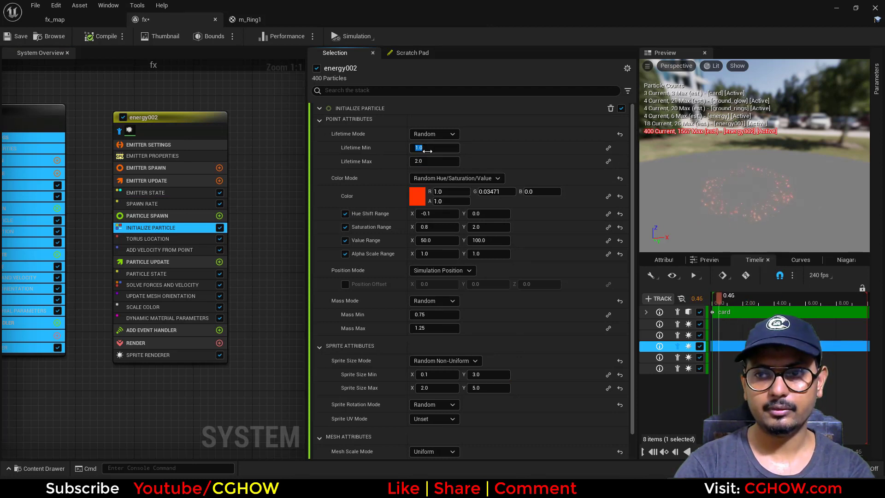
left_click(77, 21)
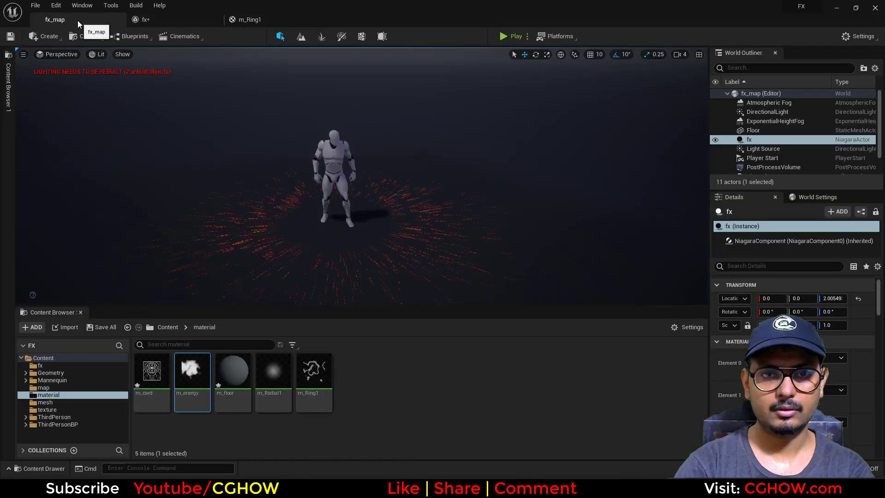
Add a Drag module to energy002's Particle Update, fix its module-order dependency, and check the particles in the fx_map level.
left_click(175, 18)
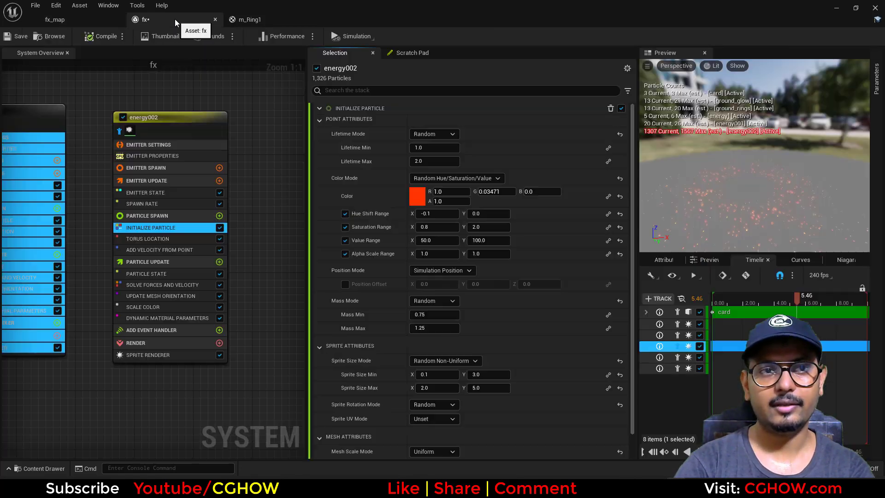
left_click(95, 19)
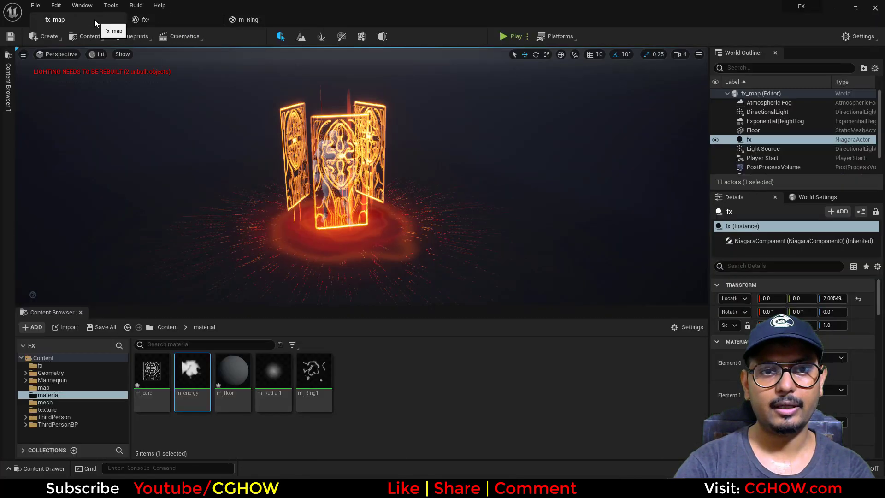
left_click(173, 18)
left_click(220, 262)
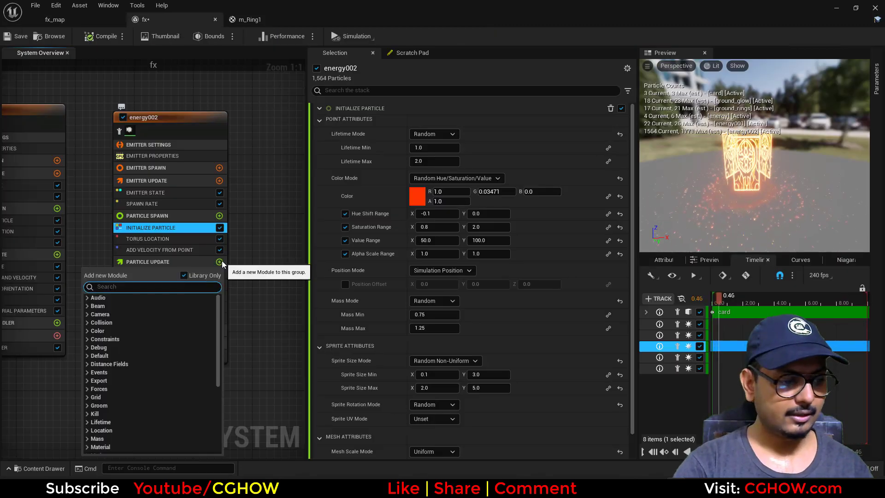
type("drag")
left_click(125, 306)
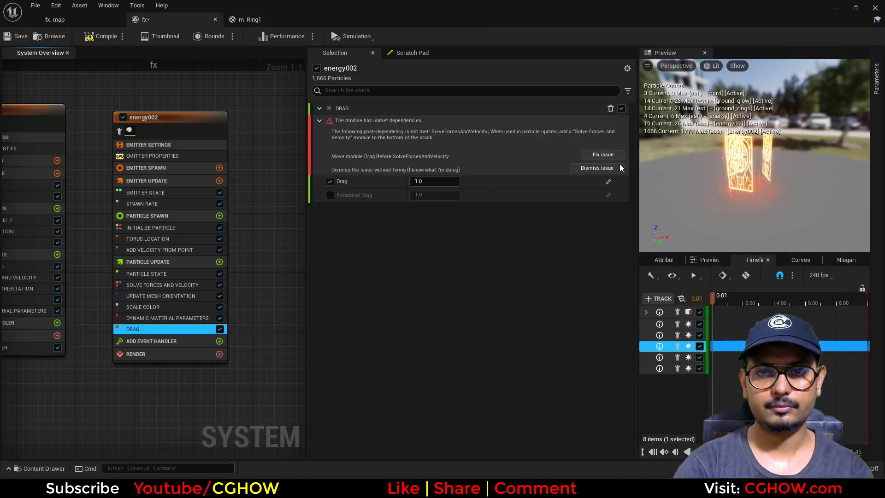
left_click(603, 155)
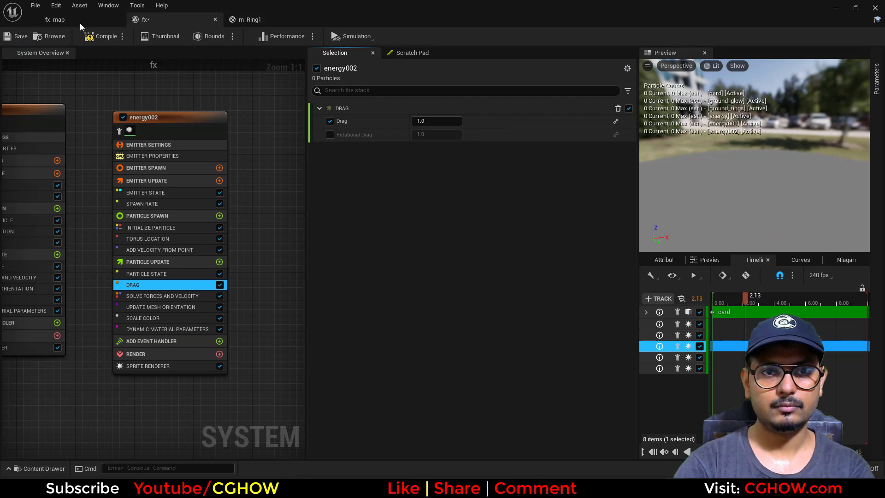
left_click(98, 21)
left_click(172, 23)
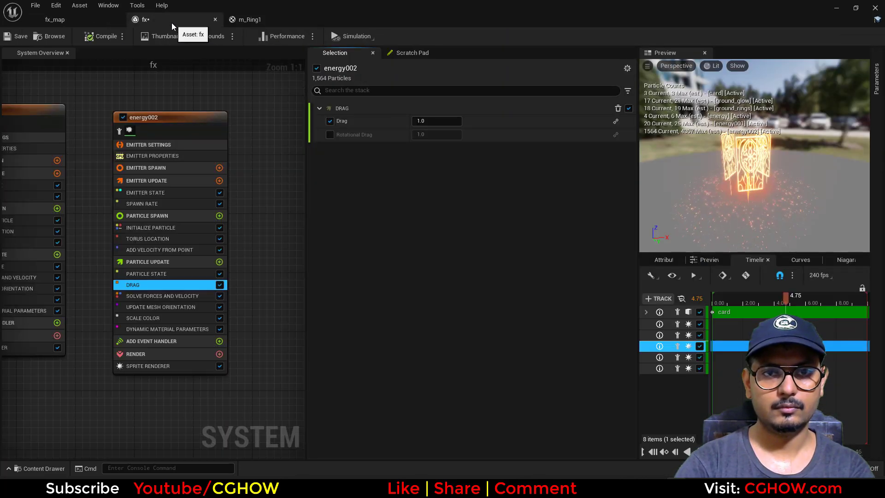
left_click(95, 21)
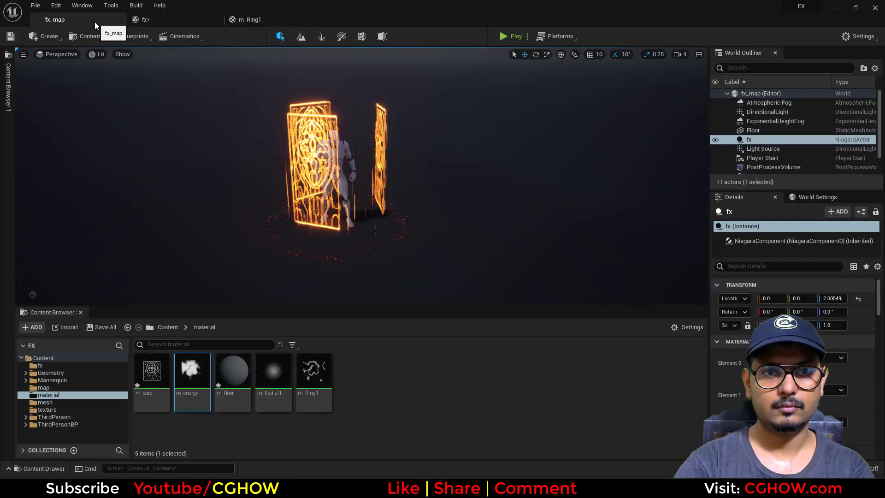
Add a Curl Noise Force module to energy002's Particle Update and fix its unmet dependency.
left_click(176, 23)
left_click(220, 262)
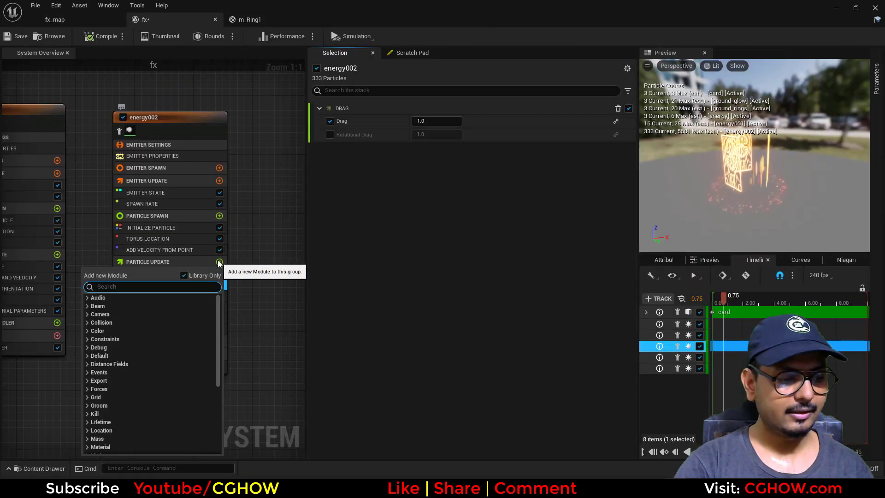
type("curl")
left_click(161, 310)
left_click(604, 156)
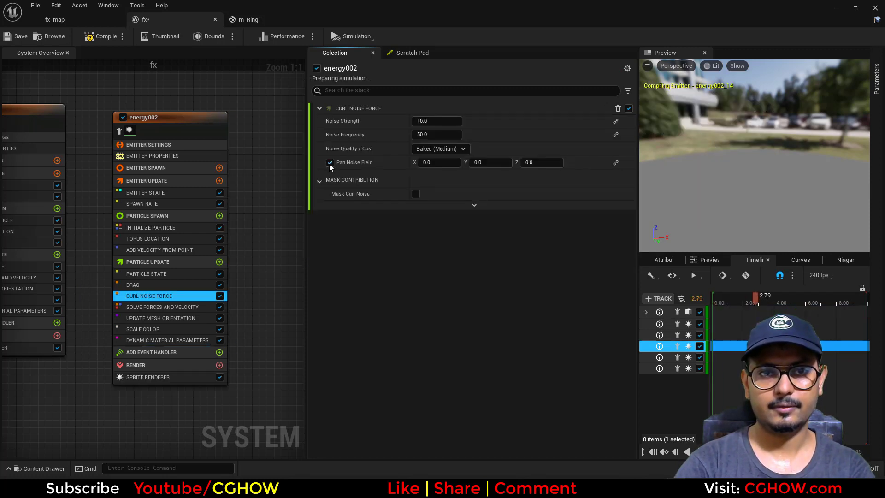
Enable Pan Noise Field on energy002's Curl Noise Force and set its Z value to 1.
left_click(329, 163)
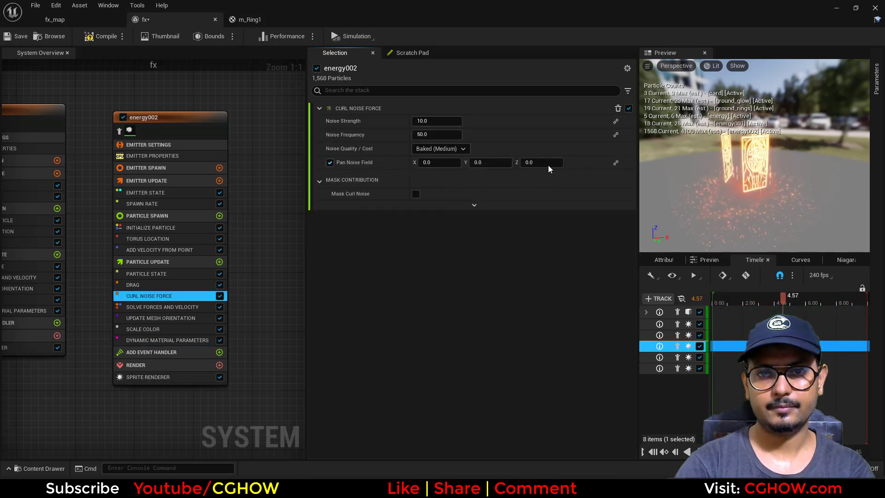
left_click(547, 163)
type("1")
key("Return")
Set the Curl Noise Force's Noise Strength to 200 and Noise Frequency to 30, checking the particles in fx_map.
left_click(437, 121)
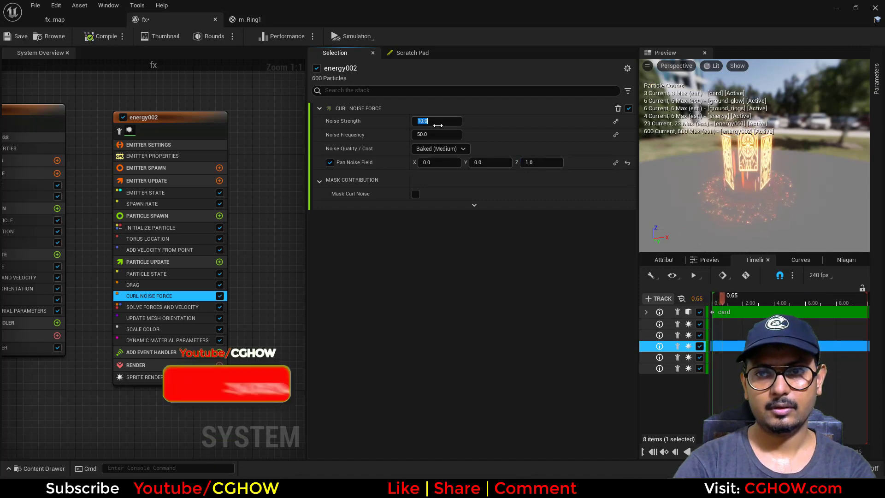
type("10")
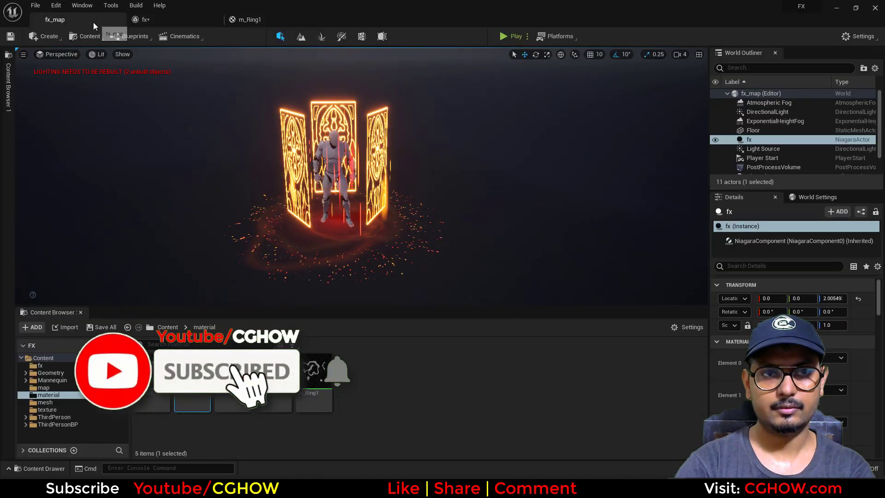
left_click(93, 21)
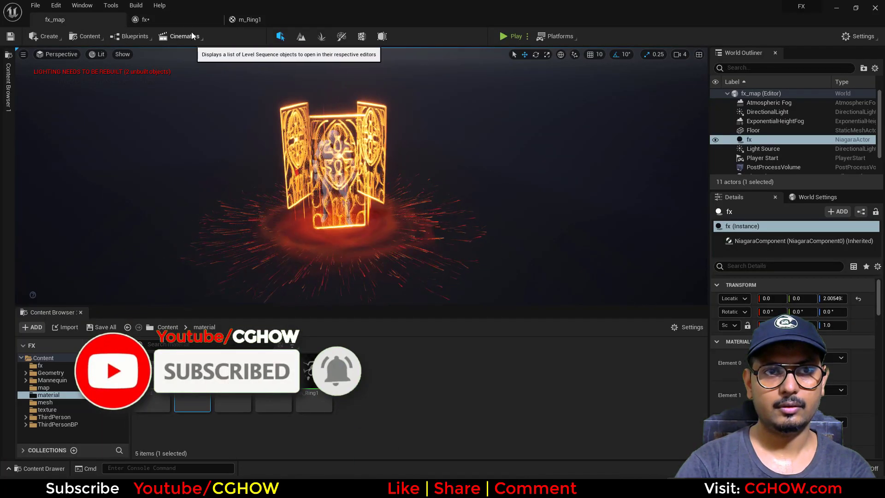
left_click(184, 19)
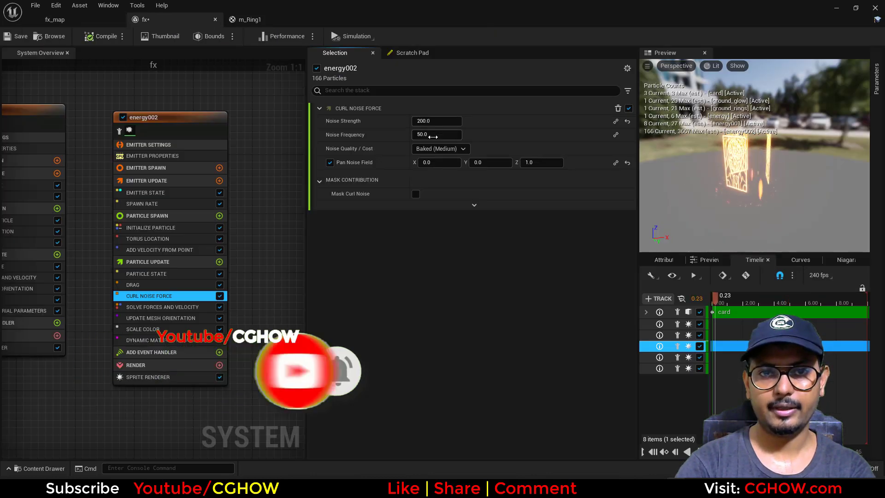
left_click(90, 20)
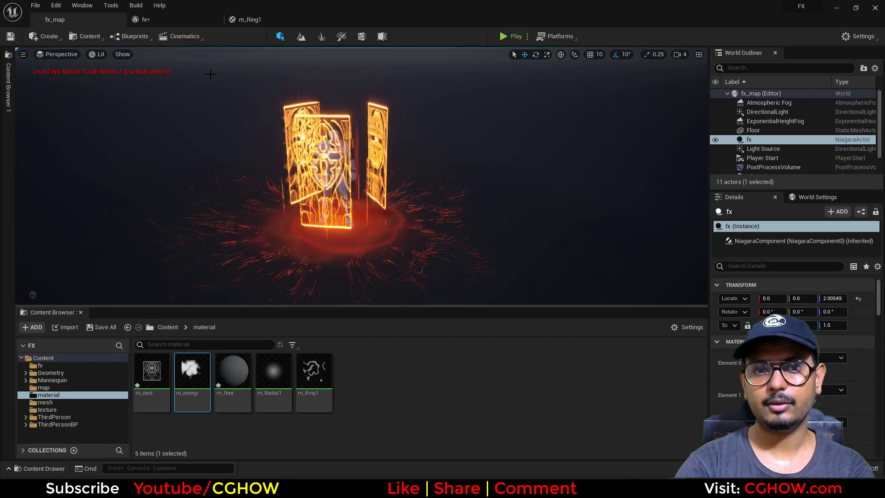
Try a Large Radius of 10 in energy002's Torus Location, set it to 20, and inspect the effect in fx_map.
left_click(186, 20)
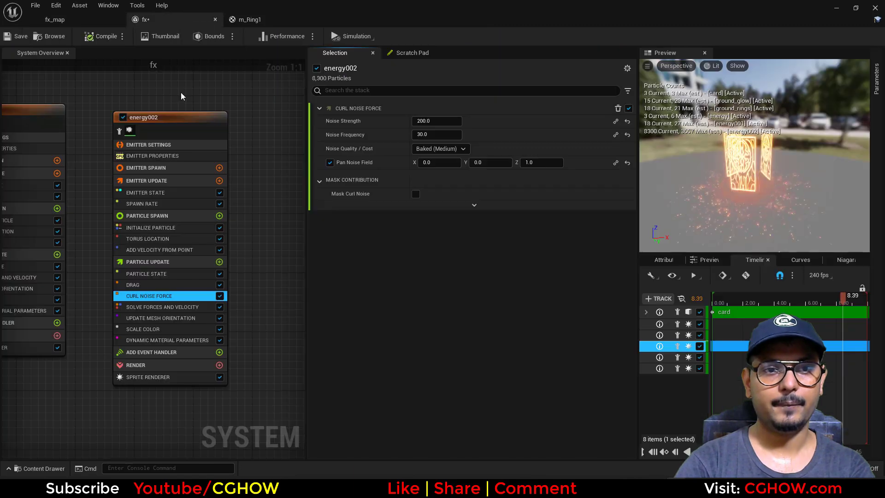
left_click(159, 238)
left_click(98, 17)
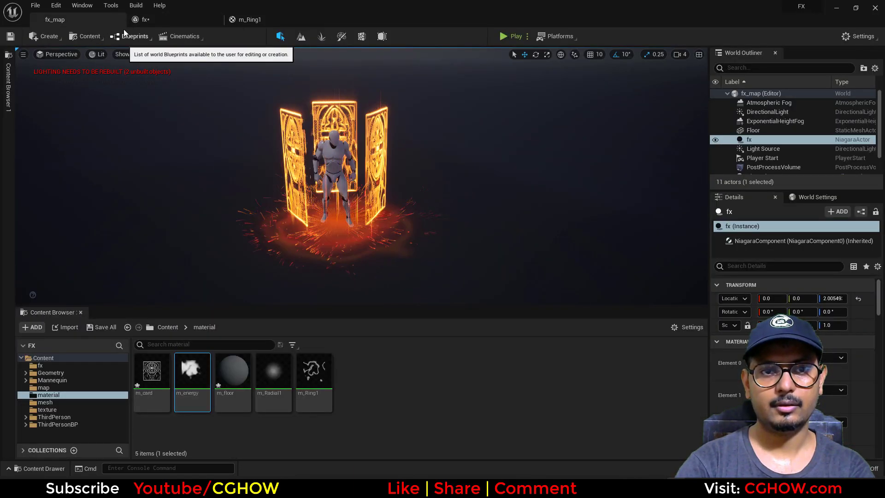
left_click(165, 18)
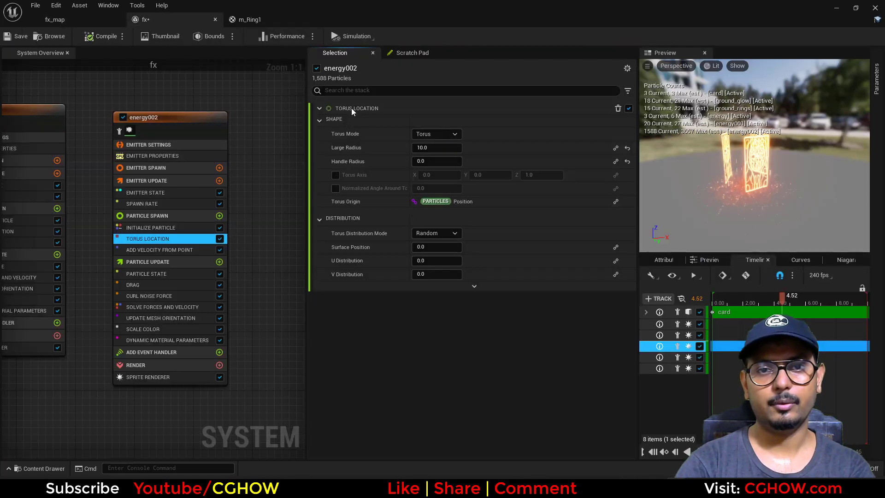
left_click(94, 17)
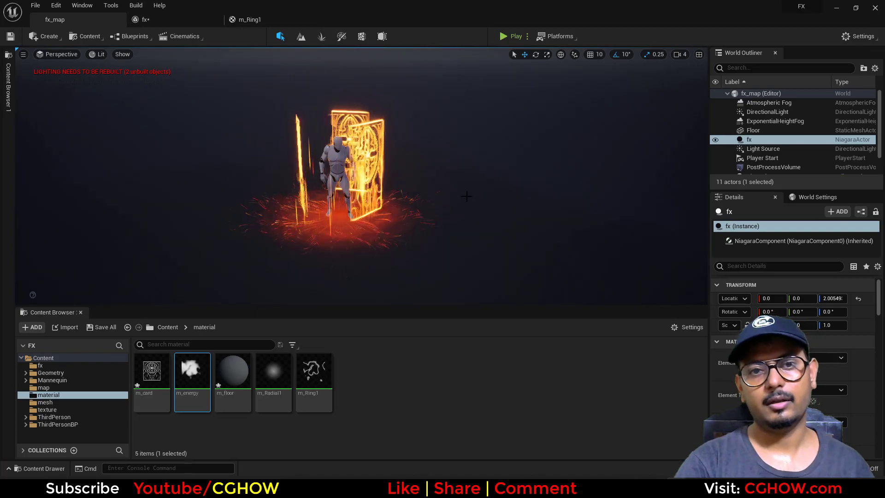
mouse_move(433, 223)
right_mouse_down()
mouse_move(456, 219)
mouse_move(435, 218)
mouse_move(450, 208)
mouse_move(450, 222)
right_mouse_up()
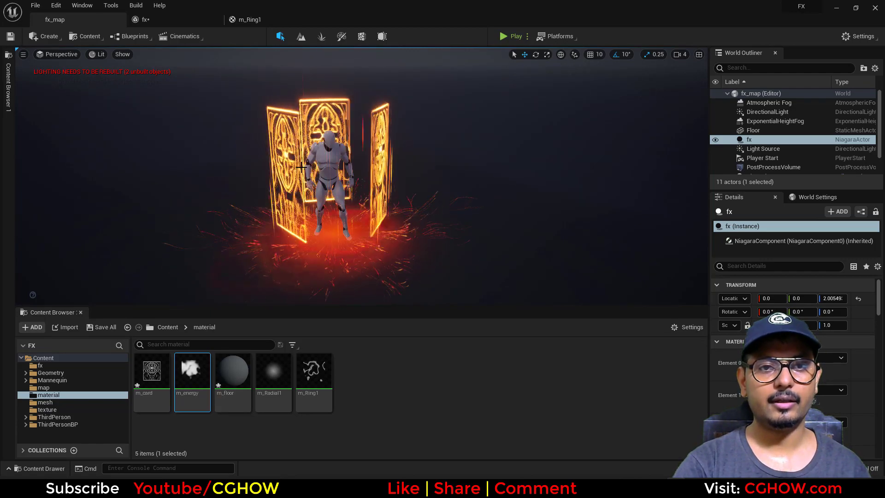
Add a Light Renderer to energy001's Render group and check the lighting in the fx_map level.
left_click(162, 18)
right_click_drag(128, 143, 234, 124)
scroll(154, 225, "up", 1)
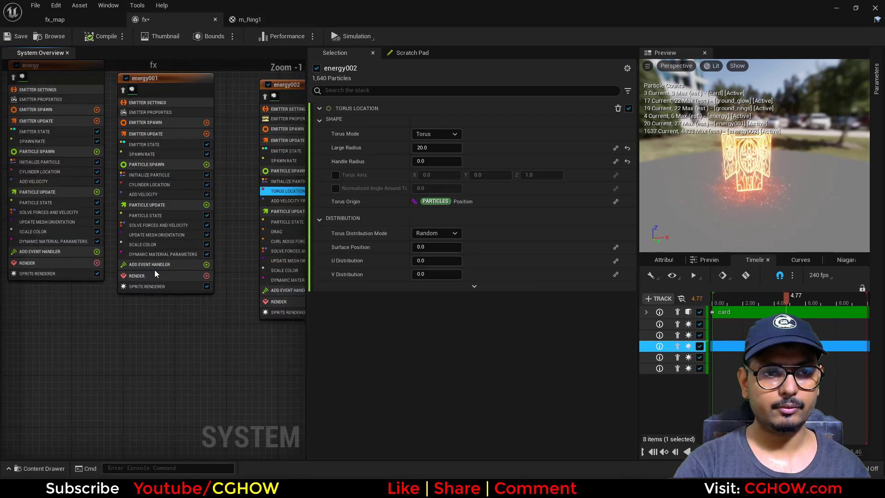
left_click(167, 285)
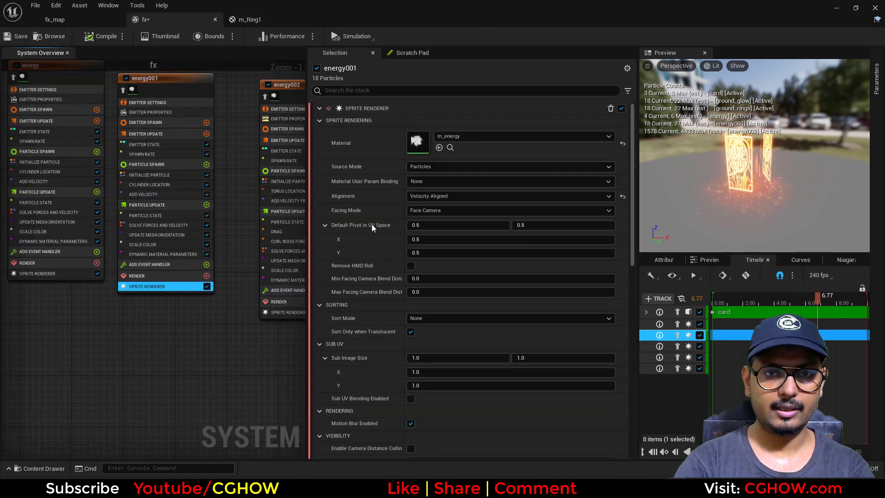
left_click(206, 276)
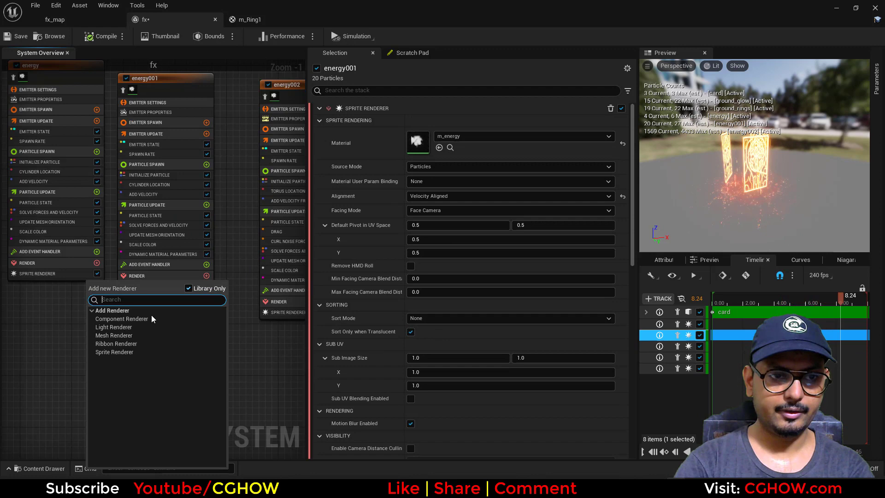
left_click(114, 327)
left_click(91, 19)
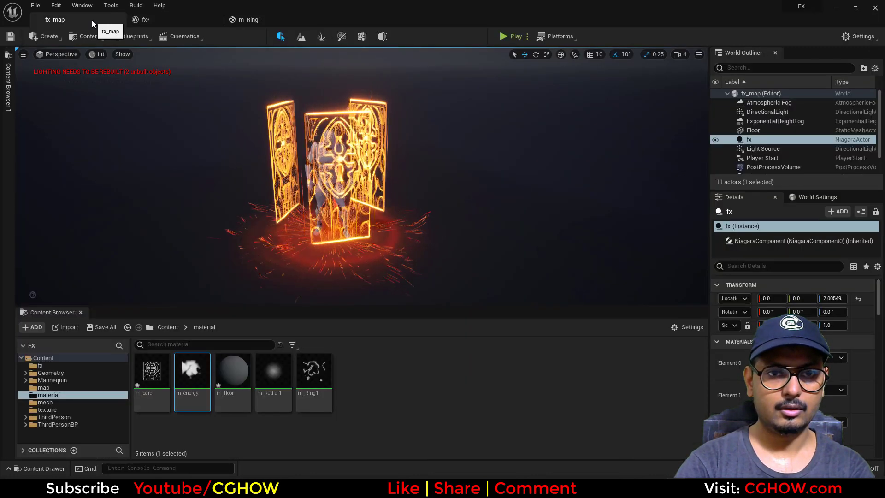
left_click(146, 20)
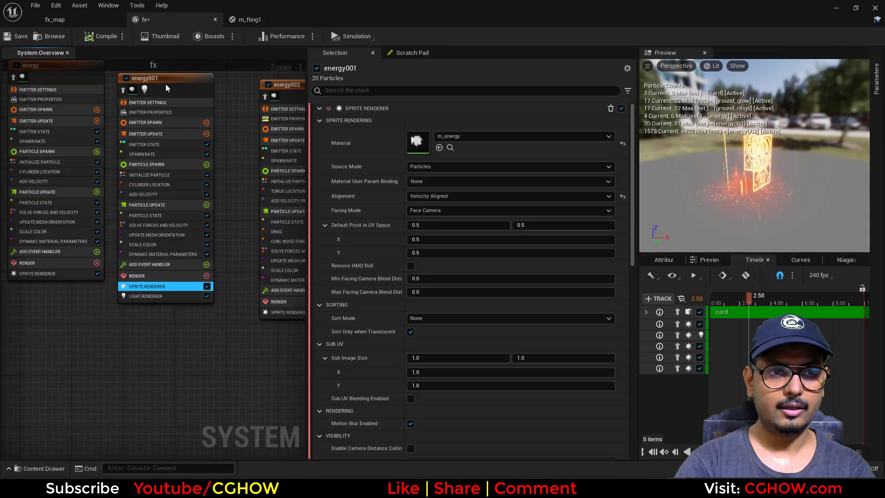
left_click(98, 22)
Isolate the energy001 emitter, set its Light Renderer's Radius Scale to 10, and check the light in fx_map.
left_click(152, 21)
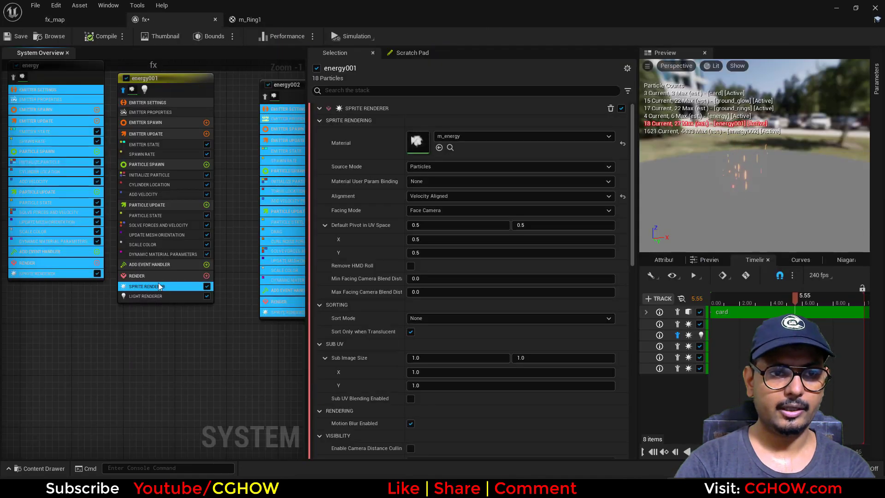
left_click(184, 296)
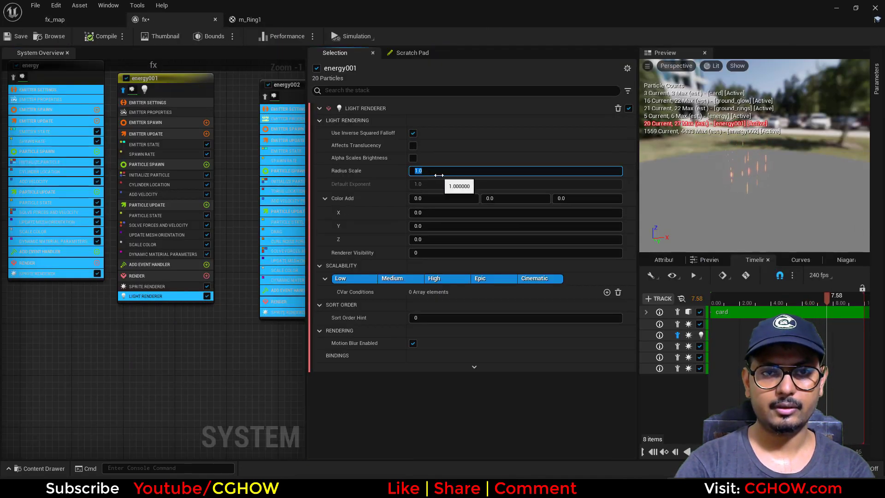
left_click(64, 21)
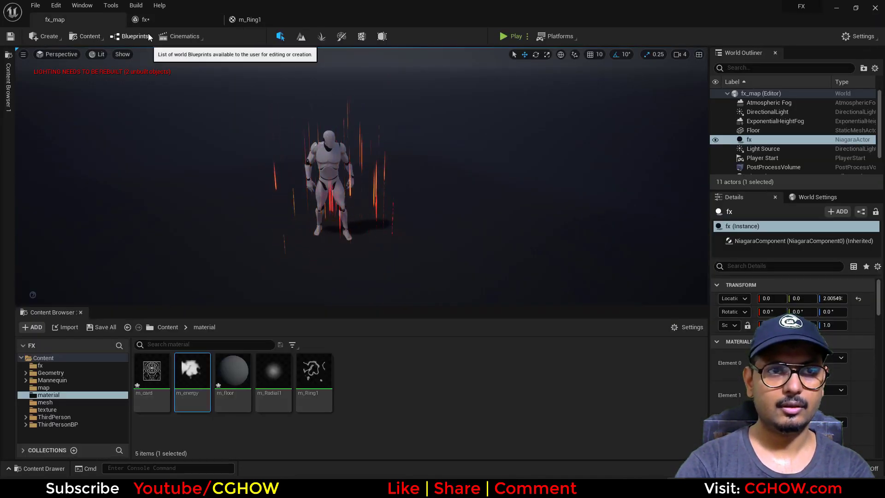
left_click(147, 20)
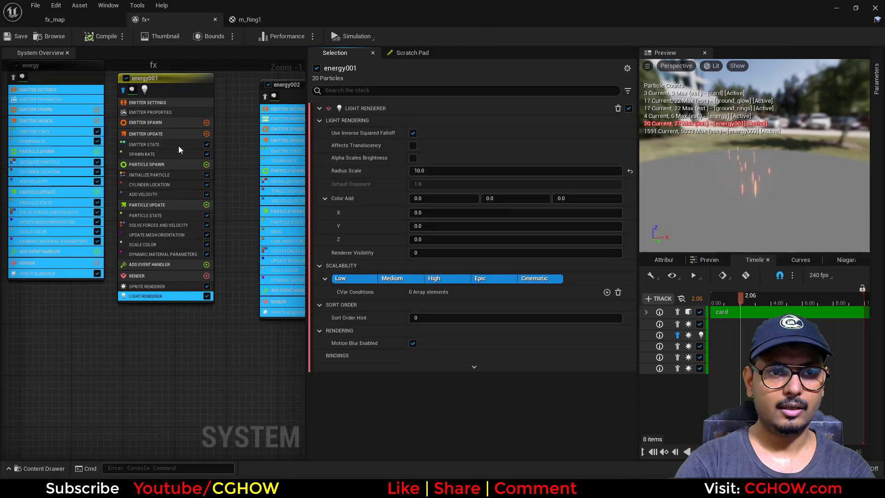
Set the V value of energy001's Initialize Particle color to 100 and check the light in fx_map.
left_click(152, 175)
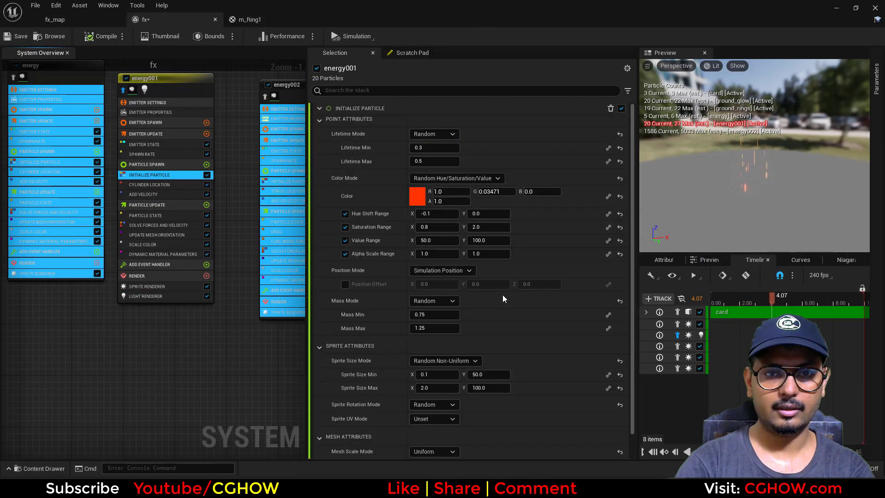
left_click(416, 197)
key("Return")
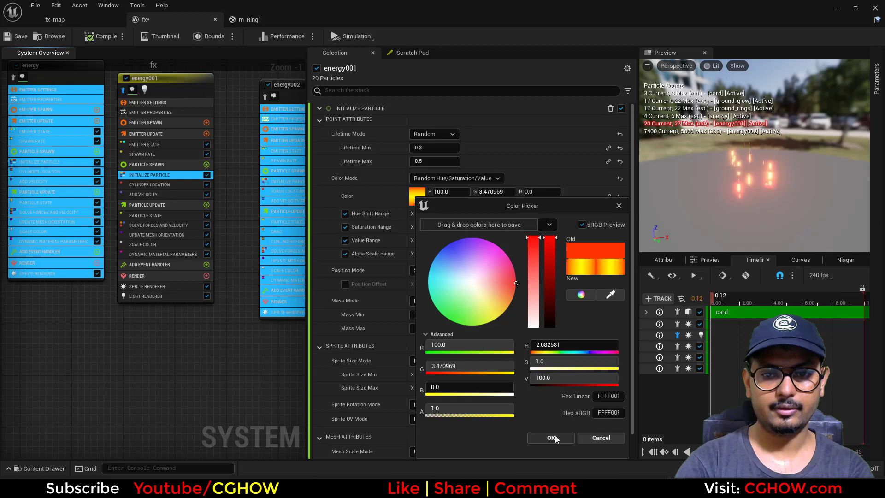
left_click(551, 438)
left_click(75, 20)
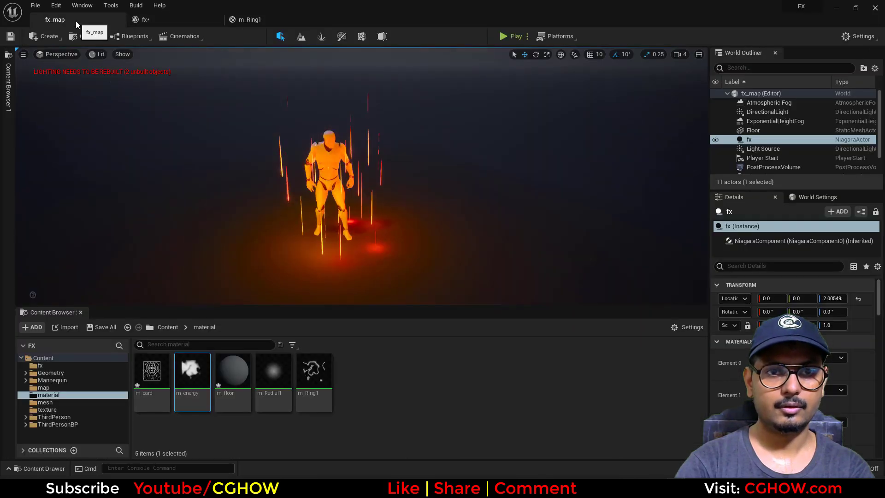
Set the V value of energy001's Initialize Particle color to 20 and check the light in fx_map.
left_click(161, 21)
left_click(417, 197)
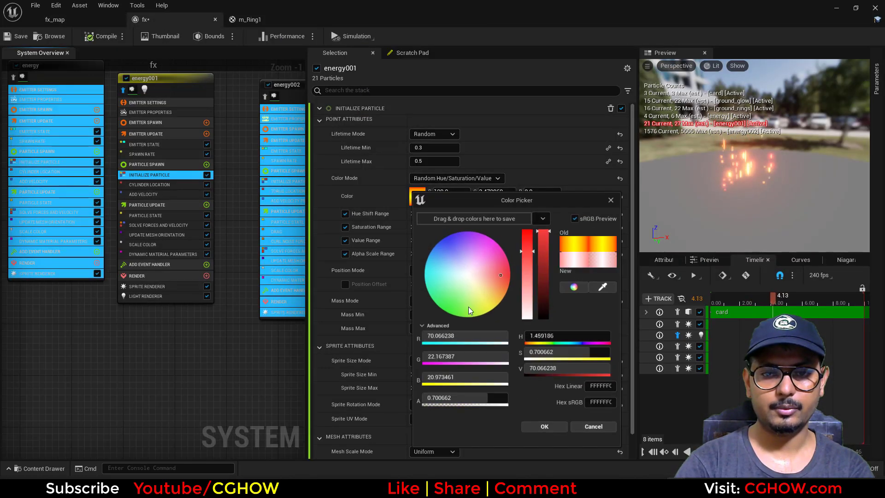
key("Return")
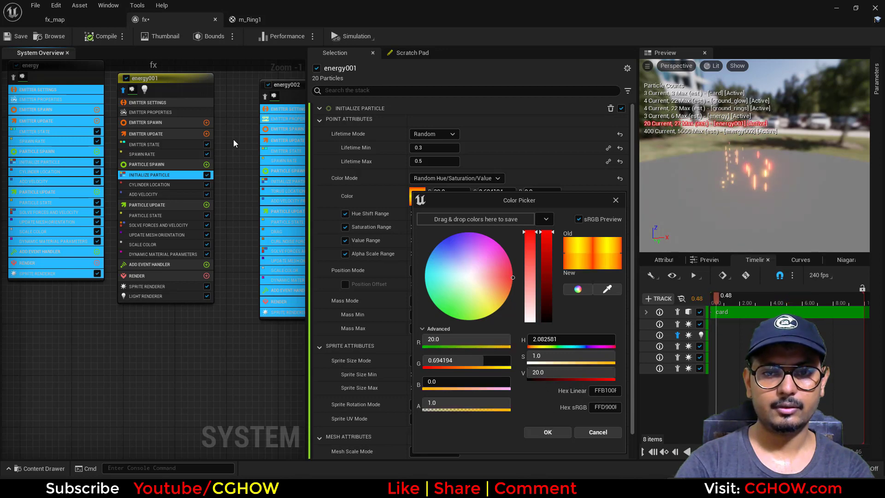
left_click(548, 431)
left_click(86, 23)
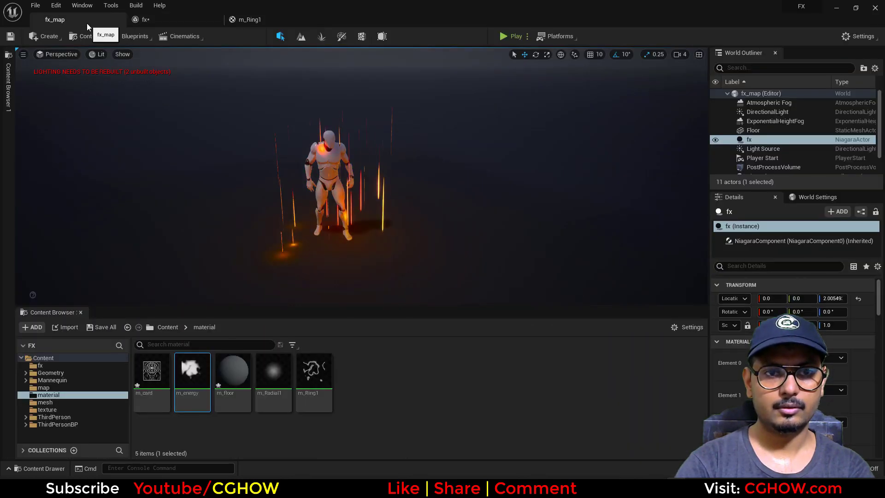
End the isolation of energy001 so all emitters show, and check the complete effect in fx_map.
left_click(156, 21)
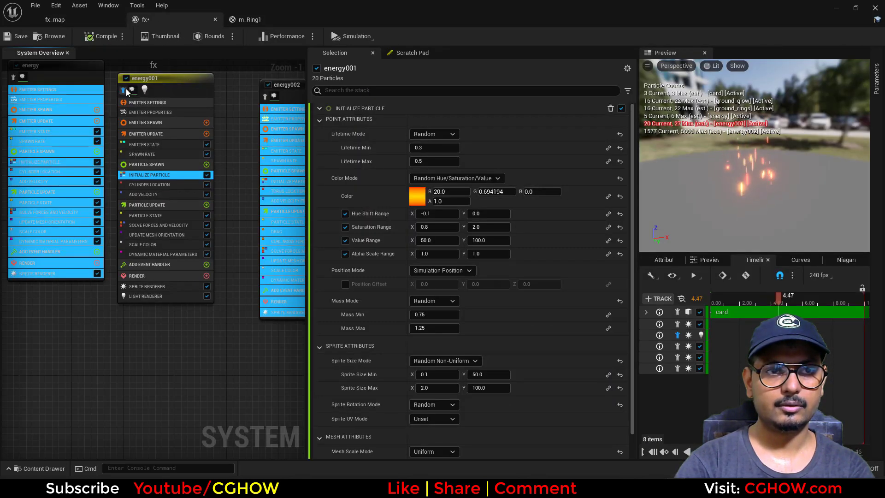
left_click(95, 22)
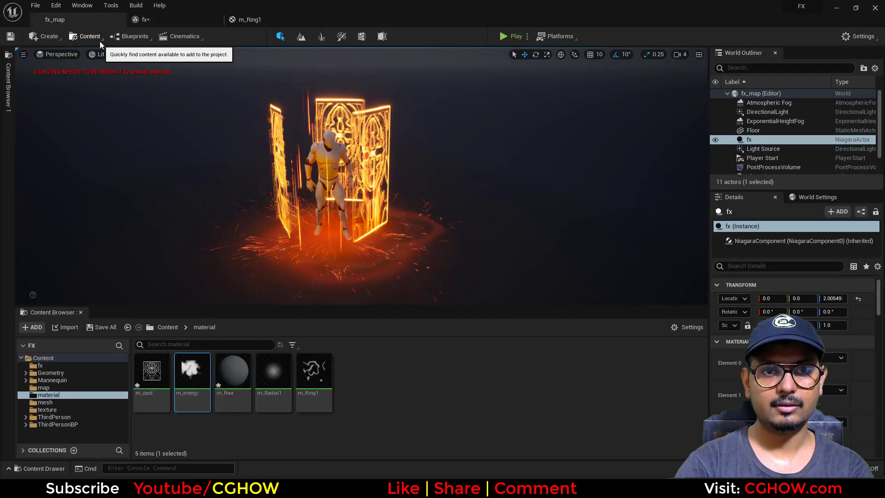
left_click(154, 22)
Set the V value of energy001's Initialize Particle color to 10 and check the effect in fx_map.
left_click(417, 196)
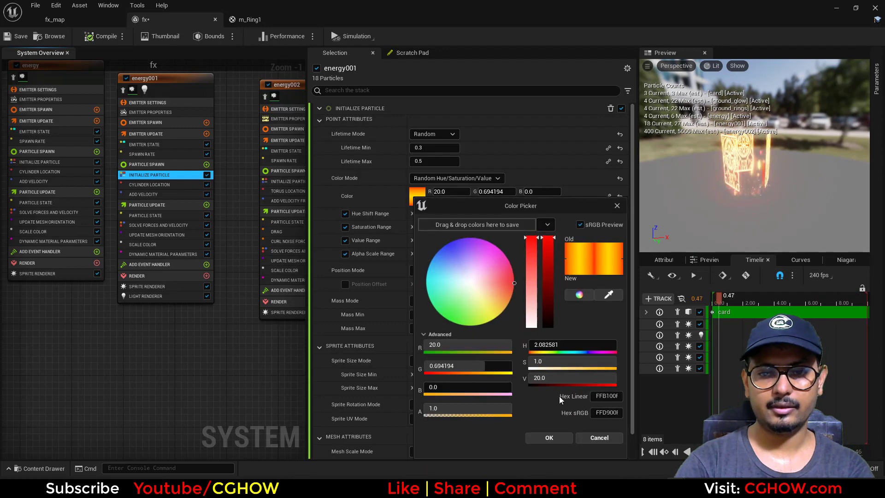
left_click(549, 438)
left_click(82, 22)
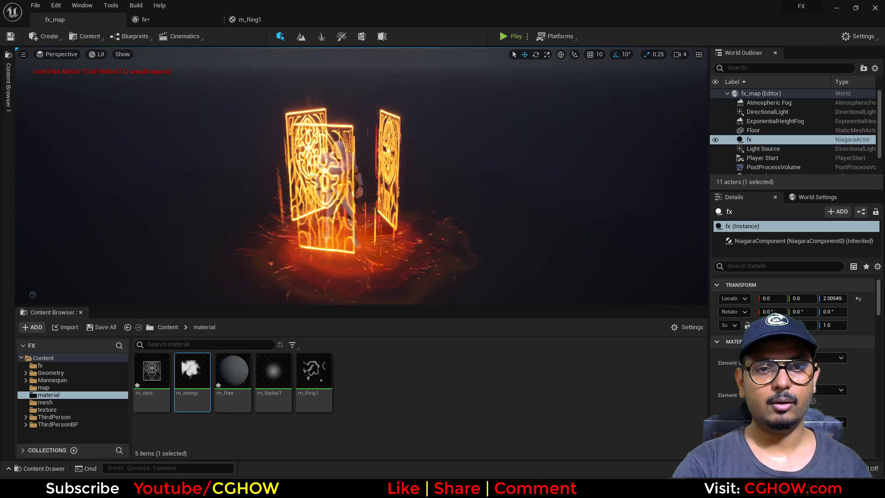
left_click_drag(350, 185, 400, 185, "alt")
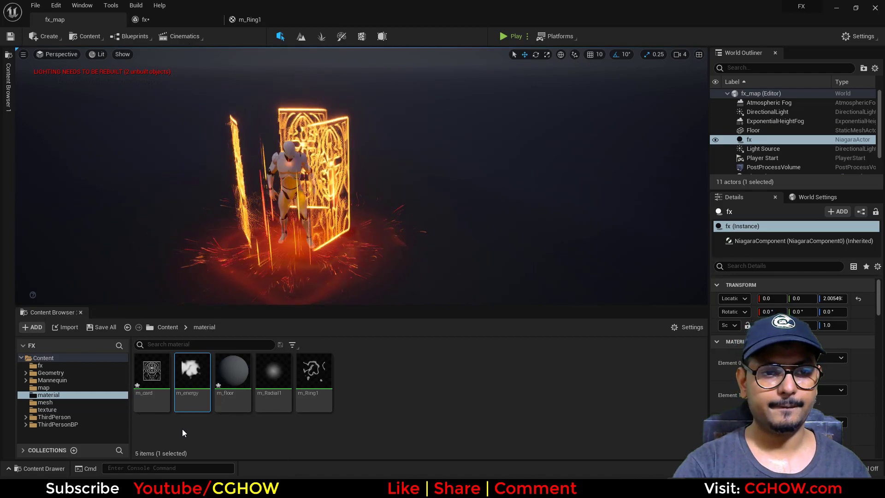
Save the modified fx, m_card and m_floor assets, then open the m_card material with a plane preview.
left_click(102, 327)
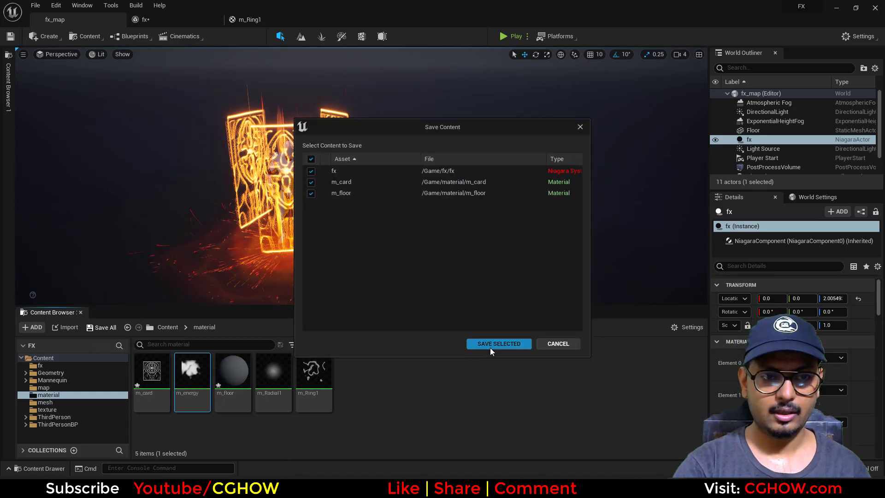
left_click(491, 348)
double_click(147, 383)
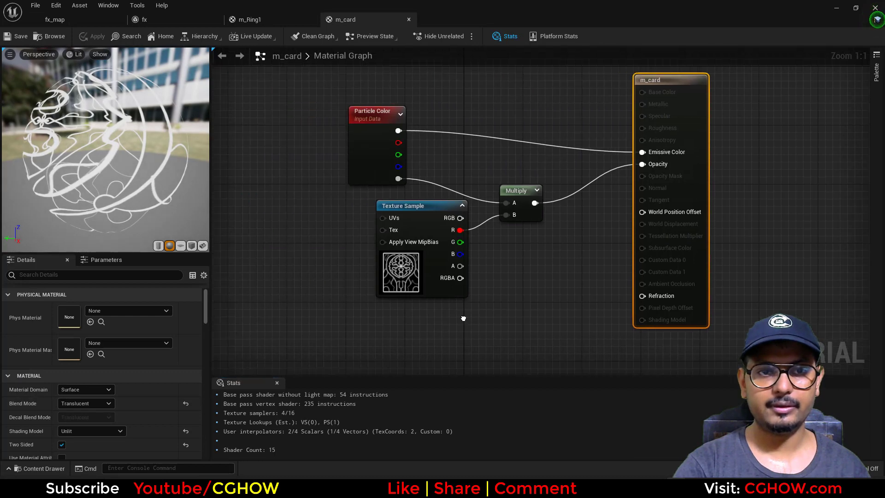
left_click(180, 245)
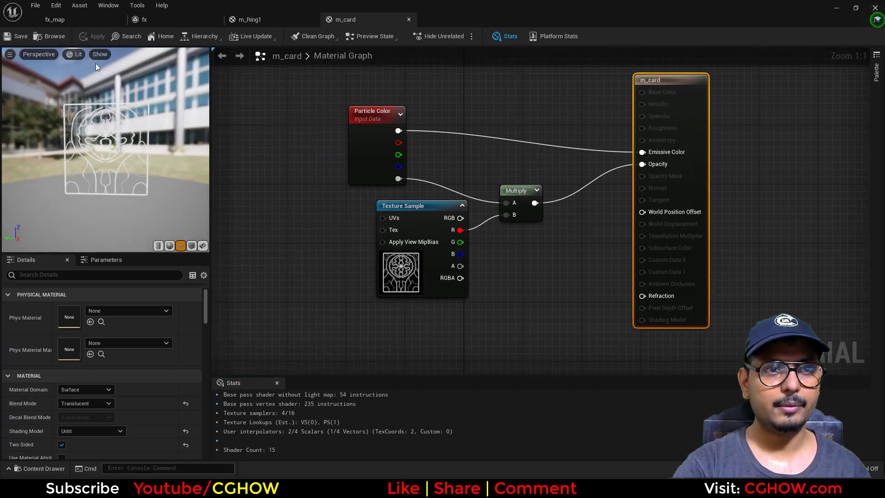
Add the noise_blur texture from the texture folder to the m_card graph and place it below the T_Card texture sample.
left_click(85, 20)
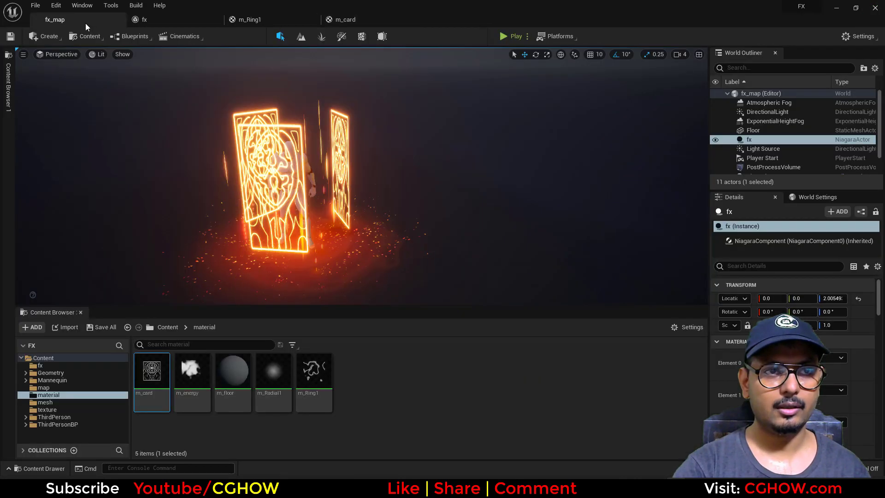
left_click(47, 410)
left_click_drag(152, 371, 287, 290)
right_click_drag(292, 253, 284, 180)
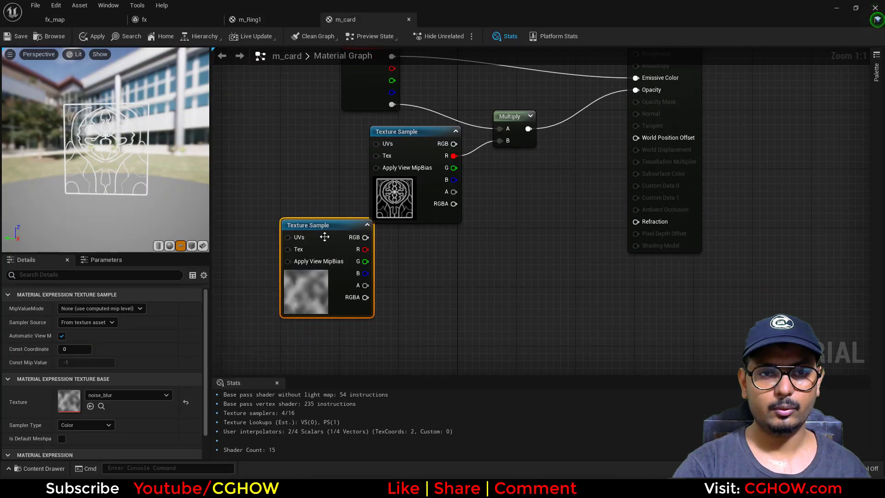
left_click_drag(323, 290, 339, 322)
right_click_drag(356, 233, 300, 264)
left_click_drag(329, 230, 292, 223)
right_click_drag(318, 263, 323, 246)
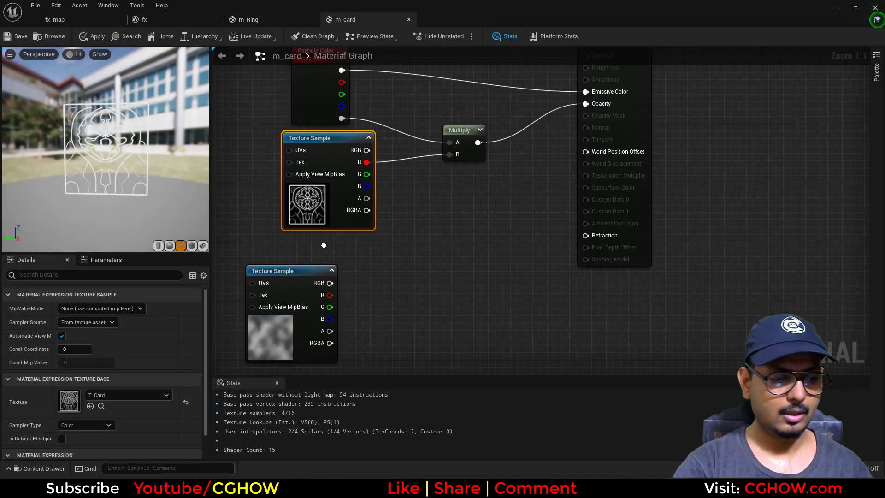
Multiply the red channels of the T_Card and noise_blur textures and preview the Multiply node.
key("m")
left_click(365, 272)
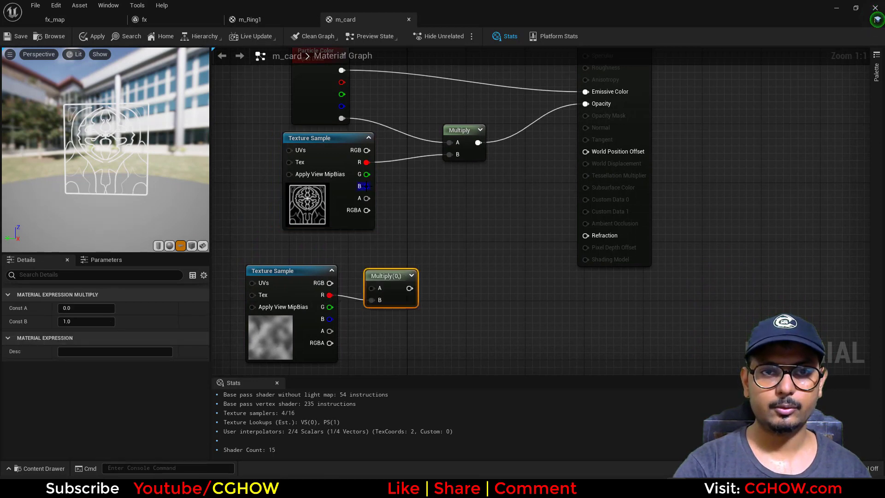
right_click(380, 286)
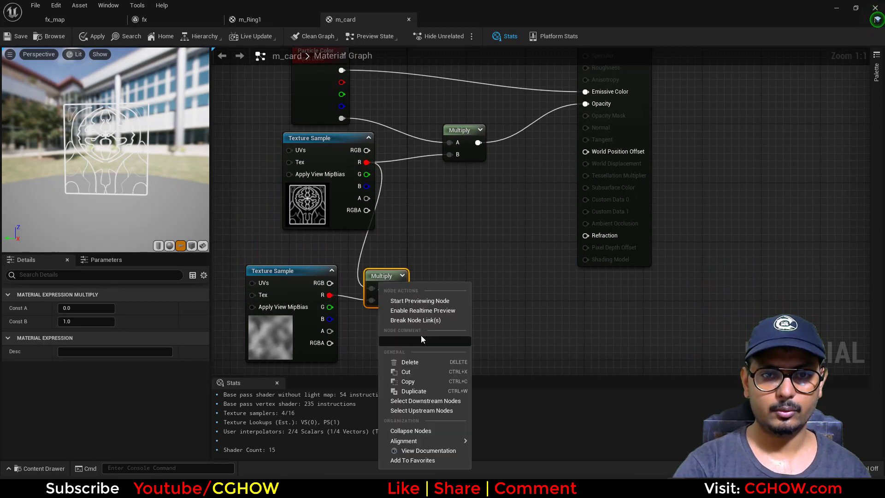
left_click(423, 297)
right_click_drag(423, 300, 496, 280)
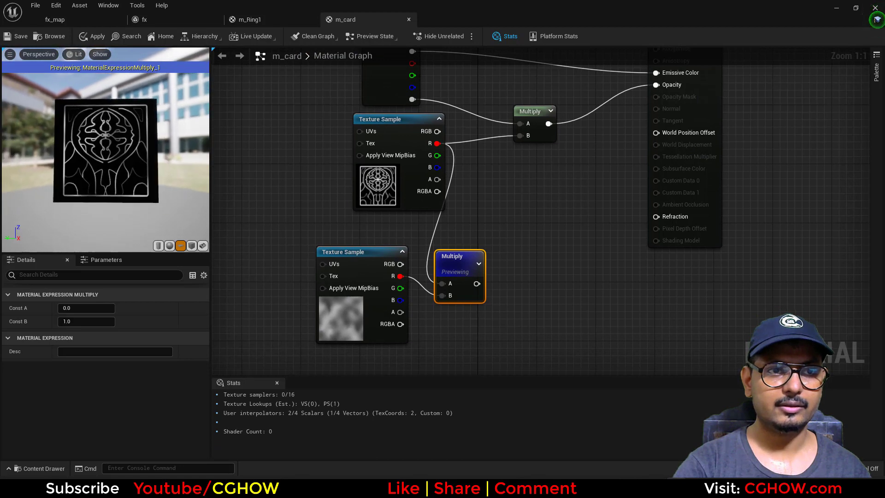
Feed the texture Multiply into the Base of a new Power node and preview the Power result.
left_click(490, 288)
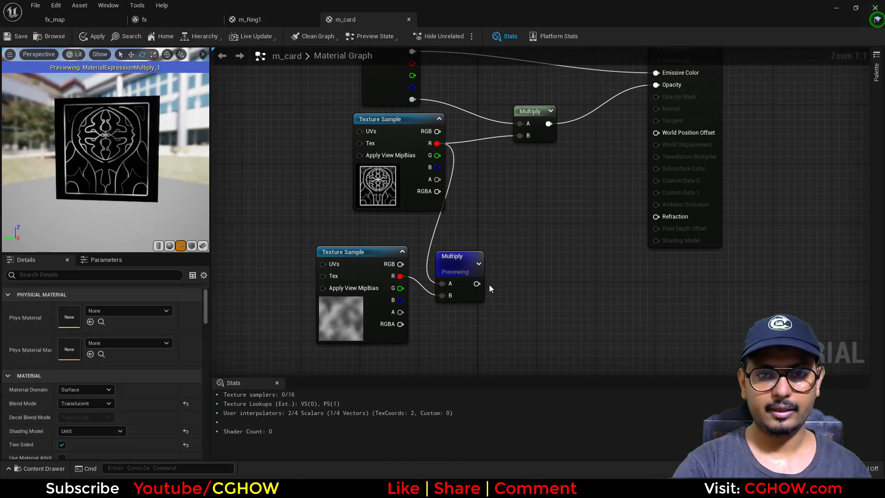
key("e")
left_click(488, 269)
left_click_drag(477, 284, 497, 286)
right_click(508, 278)
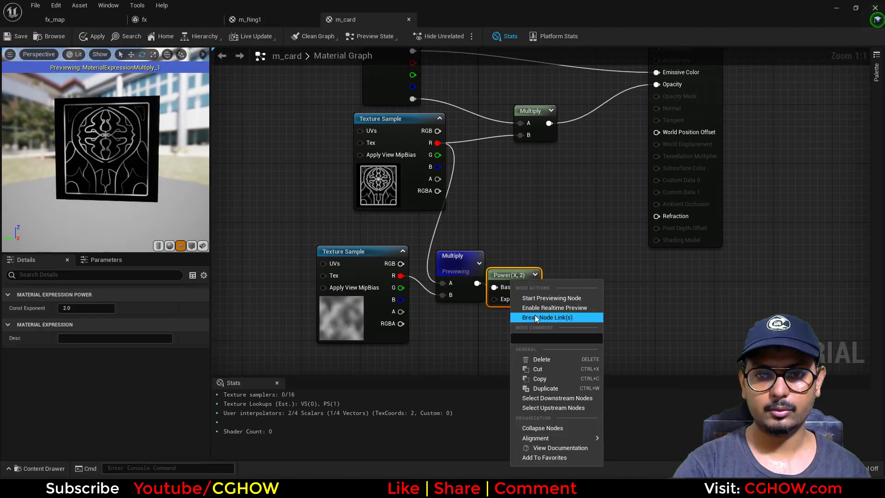
left_click(542, 300)
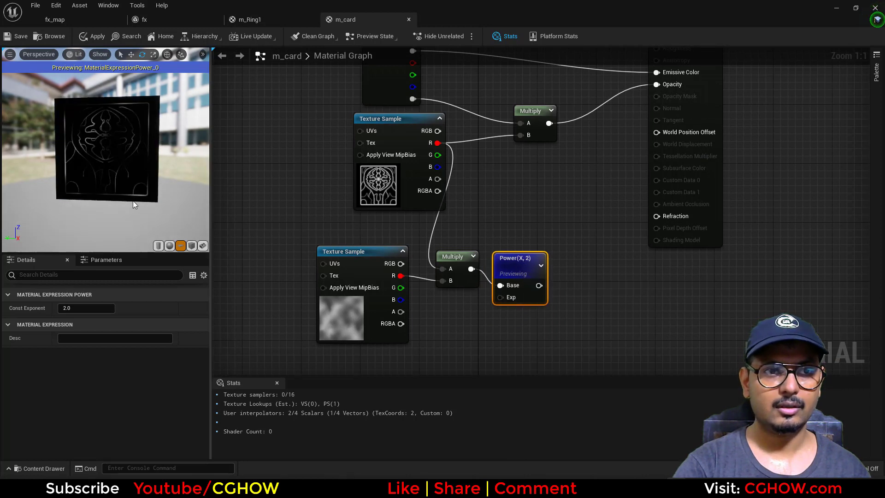
Connect a new Panner to the UVs of the noise_blur texture sample and set its Speed Y to 1.
right_click_drag(298, 247, 321, 236)
left_click(263, 235)
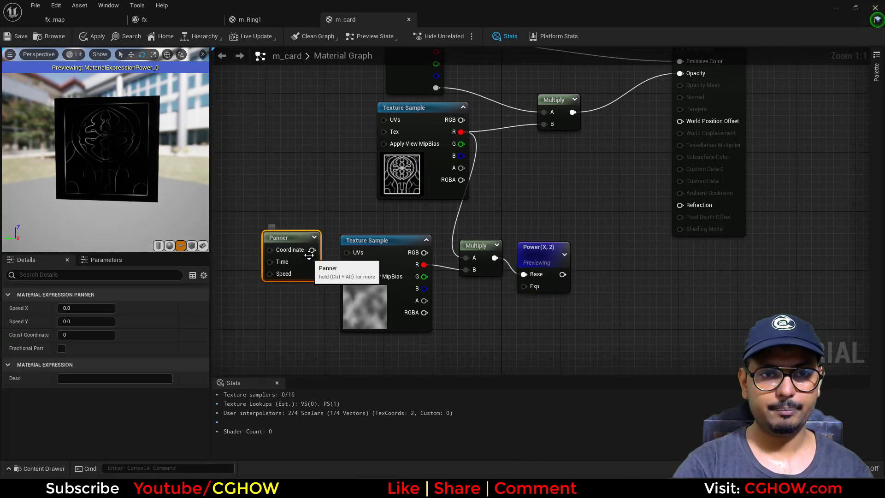
left_click_drag(348, 253, 347, 252)
left_click(86, 321)
type("5")
key("Return")
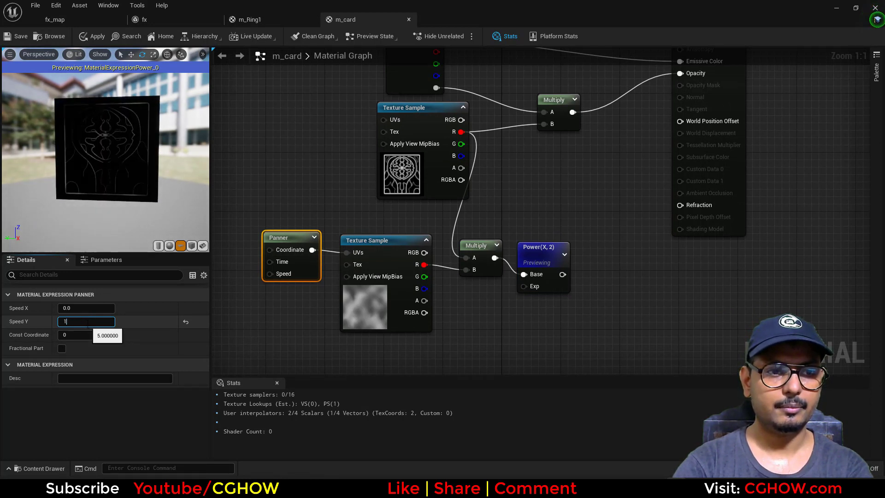
type("1")
key("Return")
Multiply the Power output by a constant B of 100 and preview the new Multiply node.
right_click_drag(413, 219, 307, 232)
left_click(477, 265)
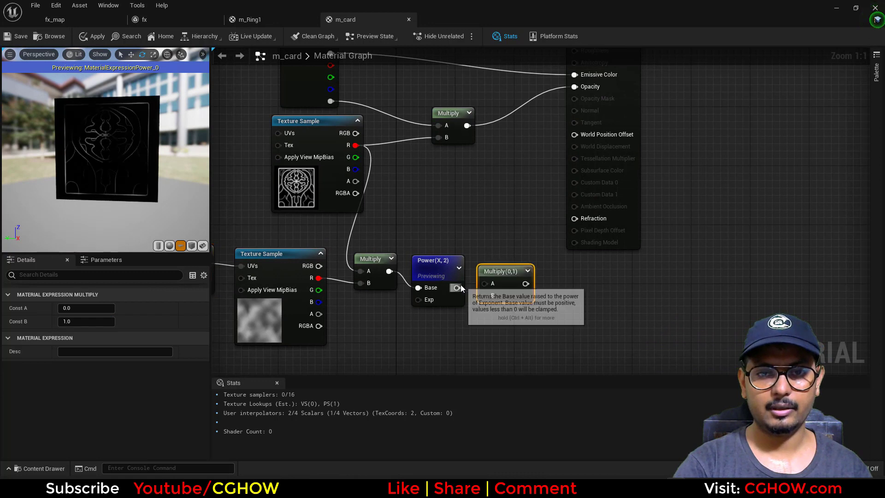
left_click_drag(457, 287, 492, 289)
right_click(493, 273)
left_click(540, 289)
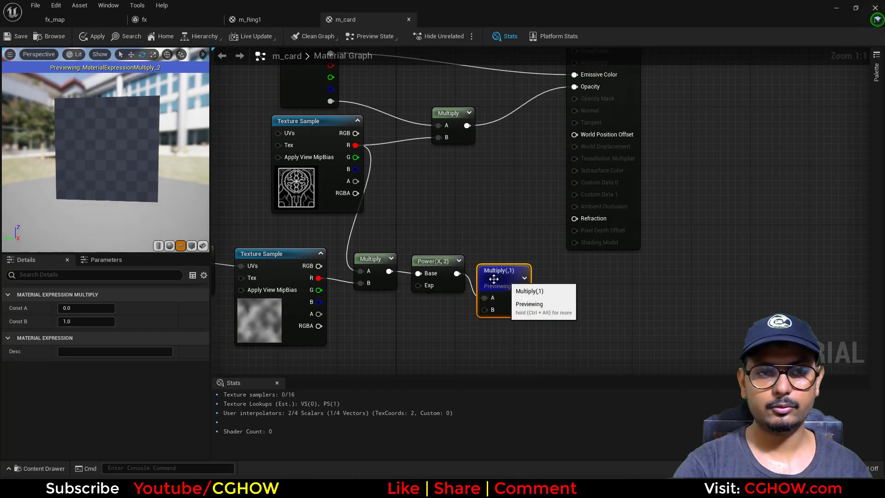
left_click(67, 321)
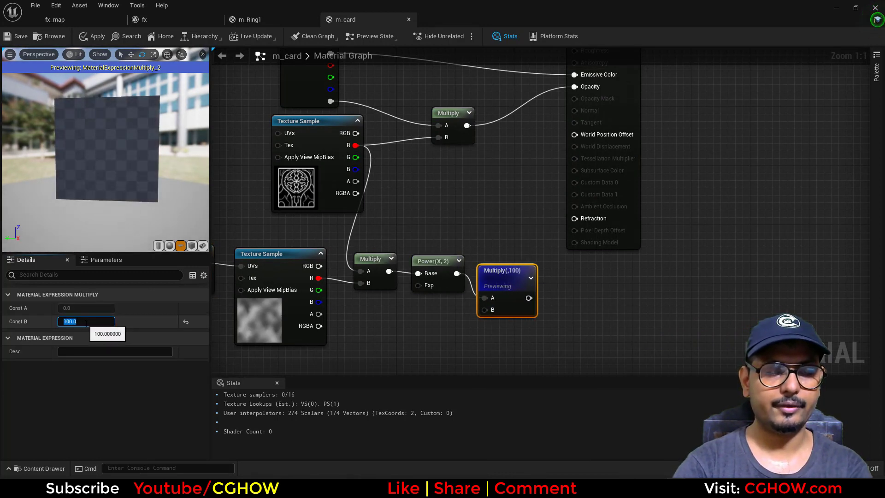
Set the Power node's Const Exponent to 5.
left_click(453, 290)
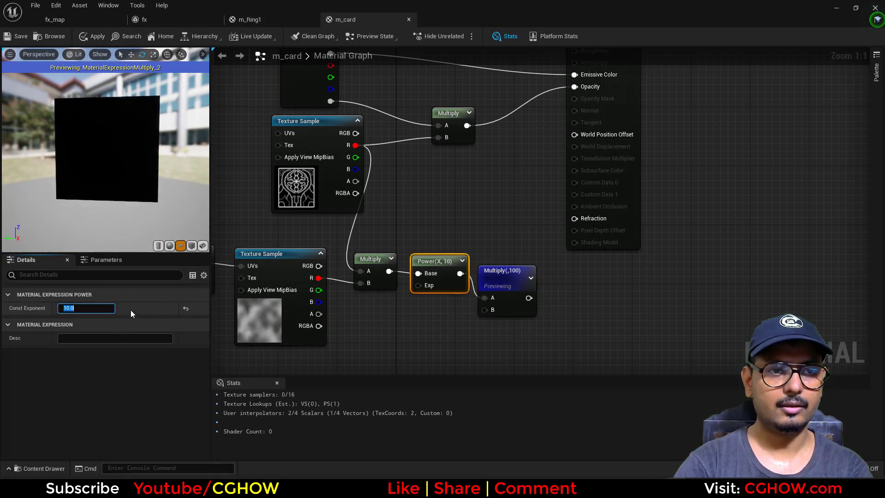
type("5")
key("Return")
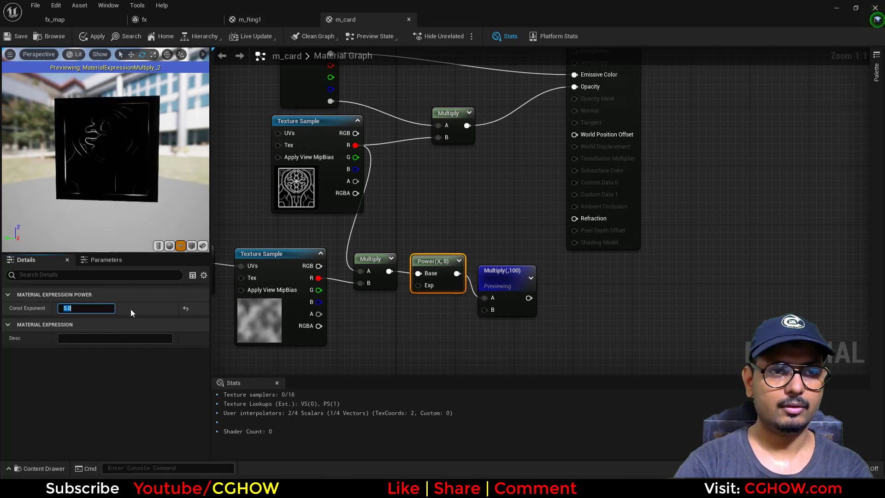
Move the material result node aside and multiply the Particle Color RGB with the output of the 100 Multiply node.
scroll(439, 203, "down", 1)
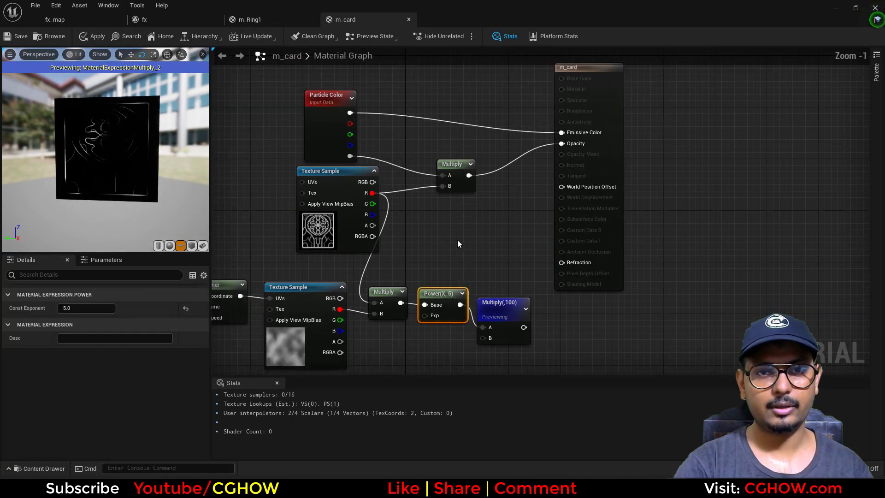
left_click(418, 98)
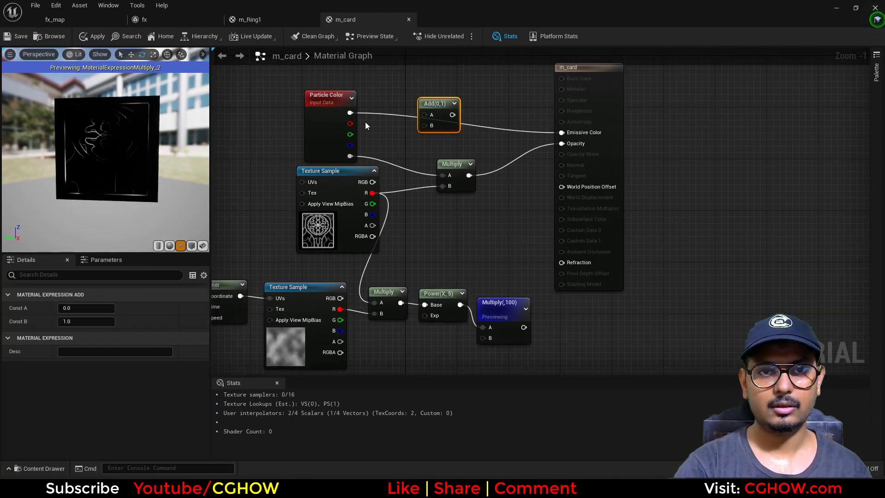
left_click_drag(595, 159, 646, 161)
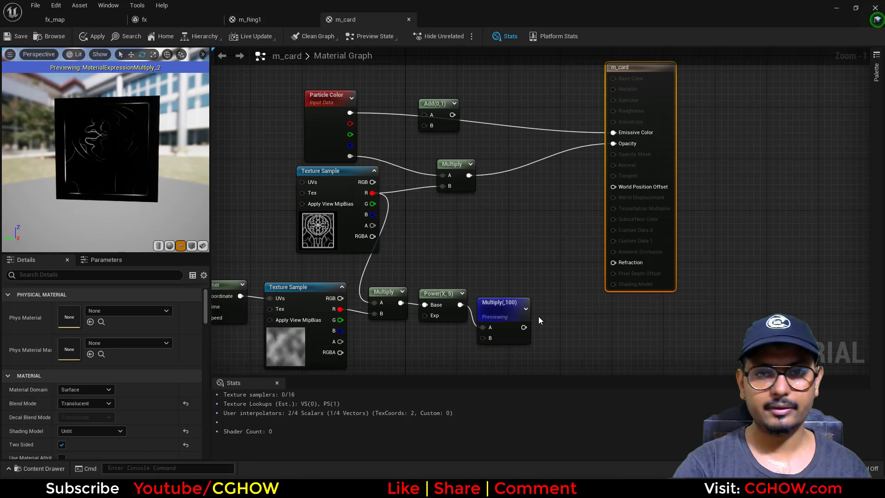
left_click(543, 271)
left_click_drag(523, 327, 547, 295)
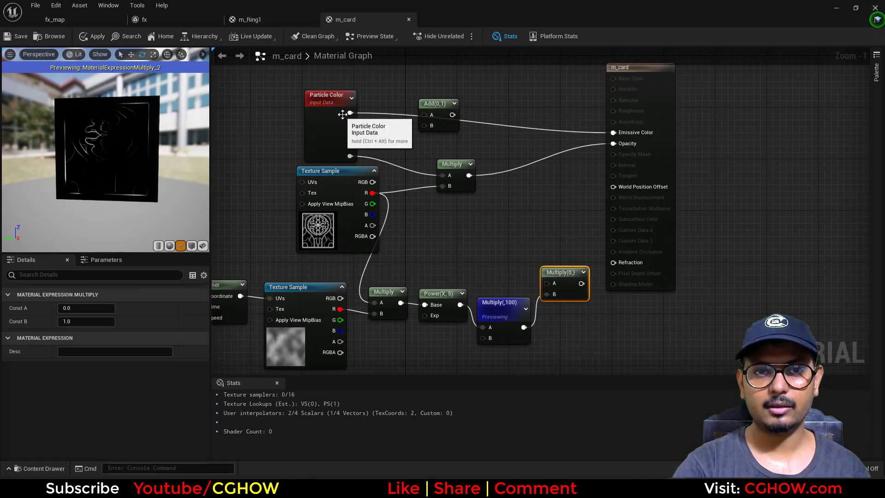
left_click_drag(350, 113, 524, 251)
Add the color-multiplied noise highlight to the Particle Color RGB, feed the sum into Emissive Color, and apply the material.
left_click_drag(551, 288, 495, 92)
left_click(491, 81)
left_click(442, 109)
key("Delete")
left_click_drag(350, 113, 614, 134)
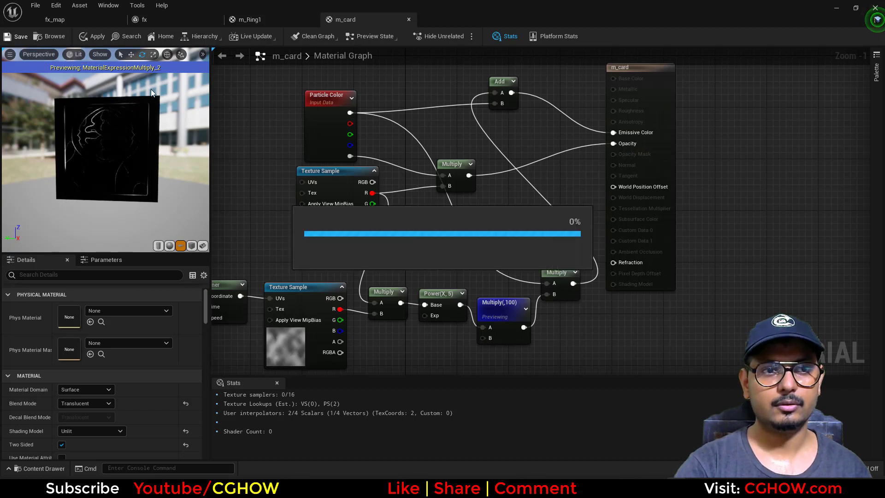
Stop previewing the 100 Multiply node and check the updated card material in its preview and in fx_map.
right_click(493, 305)
left_click(520, 139)
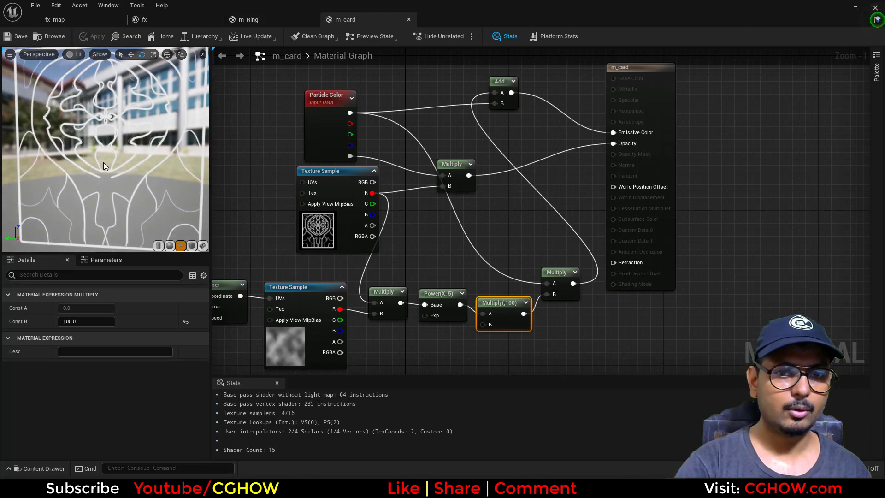
left_click_drag(103, 163, 113, 137)
left_click(97, 19)
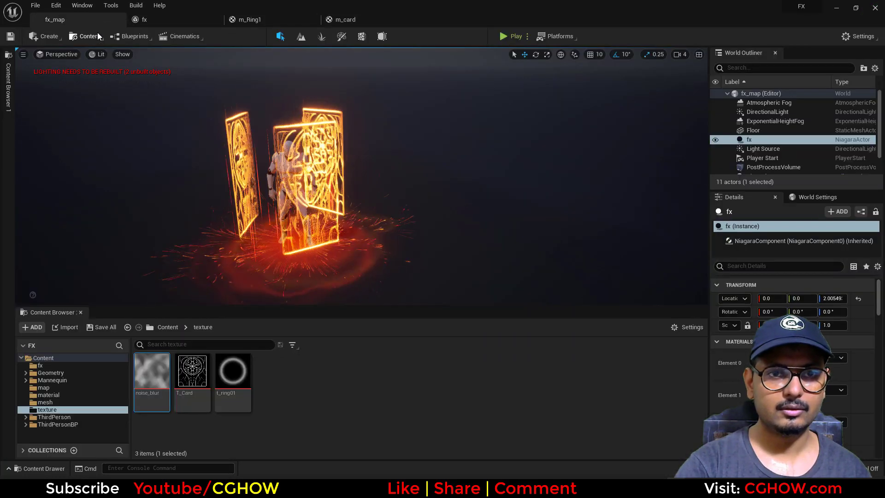
left_click(173, 23)
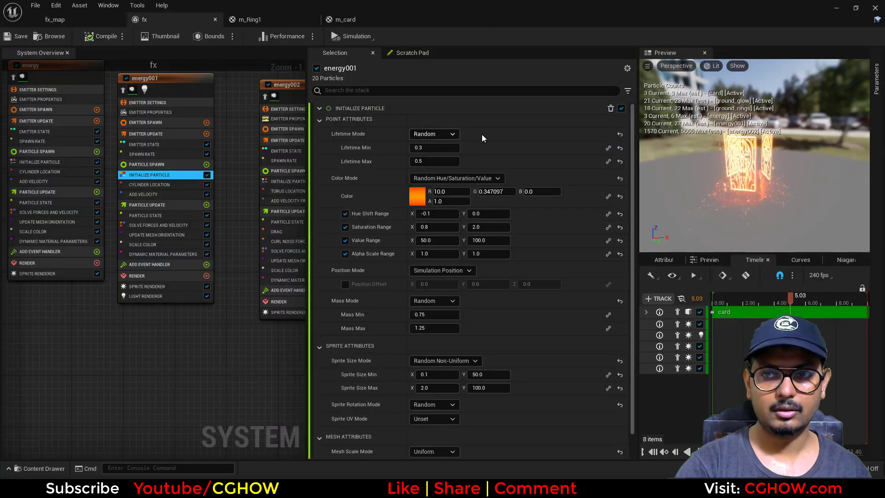
left_click(87, 20)
left_click(339, 21)
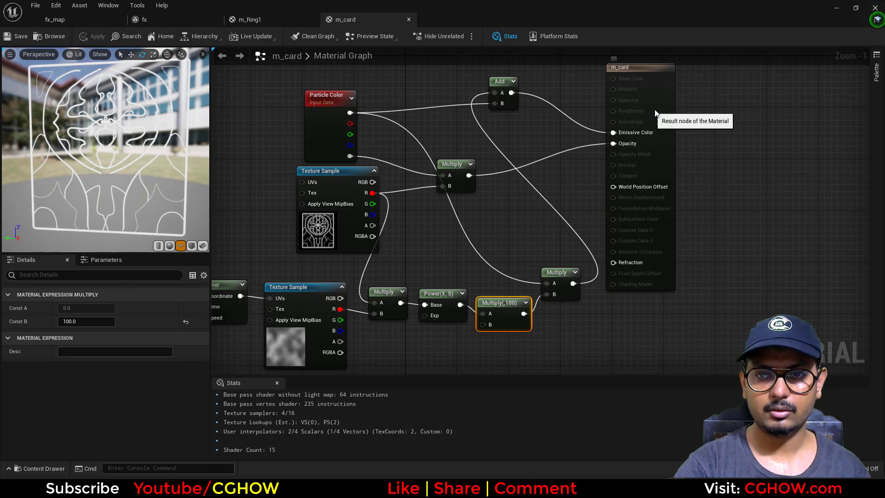
Move the material result node and the color Multiply node aside, and preview the Multiply node that tints the noise highlight.
left_click_drag(655, 113, 733, 125)
right_click_drag(484, 190, 478, 205)
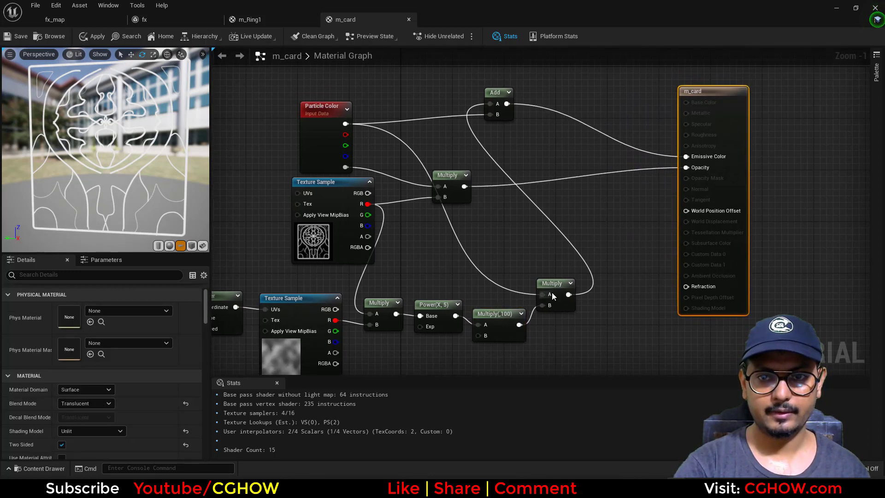
left_click_drag(557, 294, 569, 290)
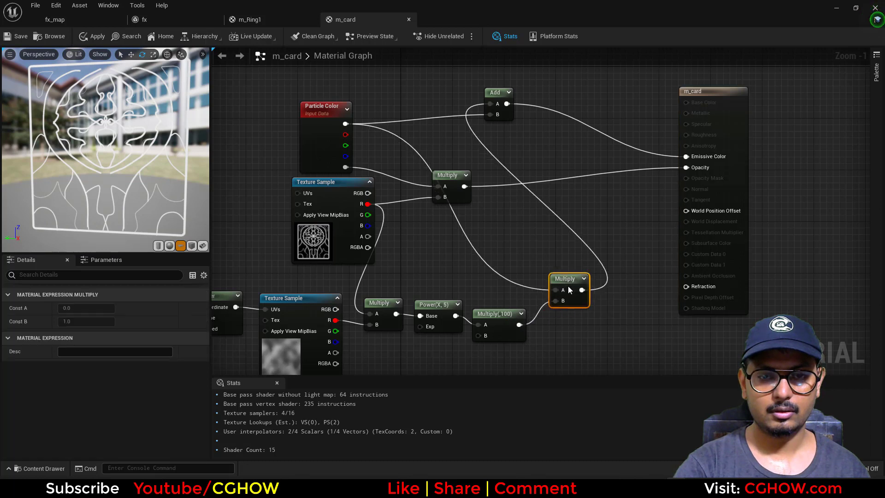
right_click(571, 283)
left_click(608, 312)
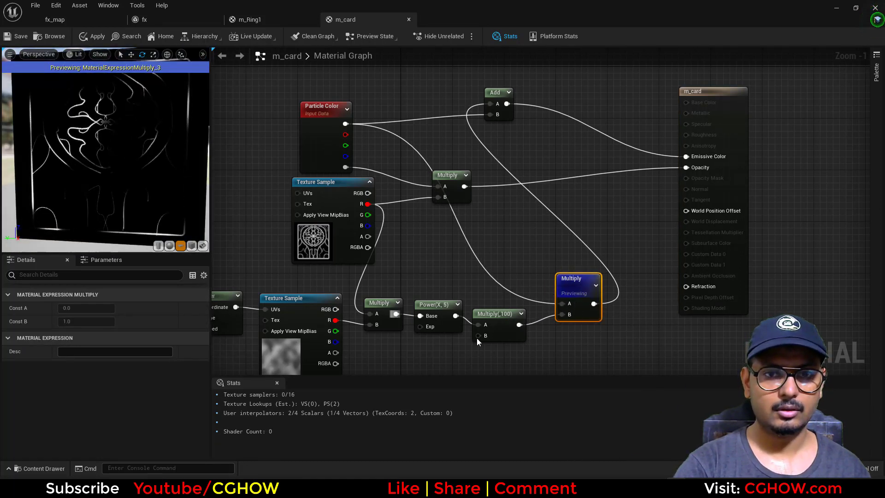
Raise Const B of the Multiply node after Power to 1000 and finally to 10000.
left_click(496, 336)
left_click(82, 322)
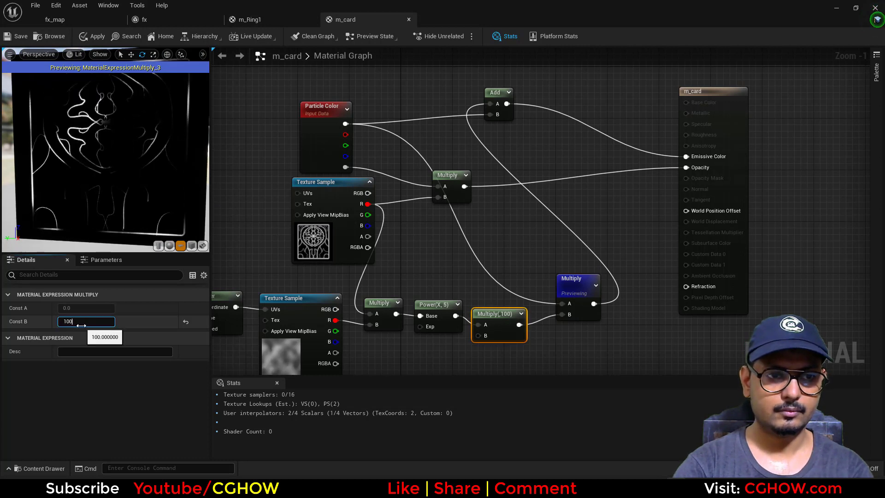
type("1000")
key("Return")
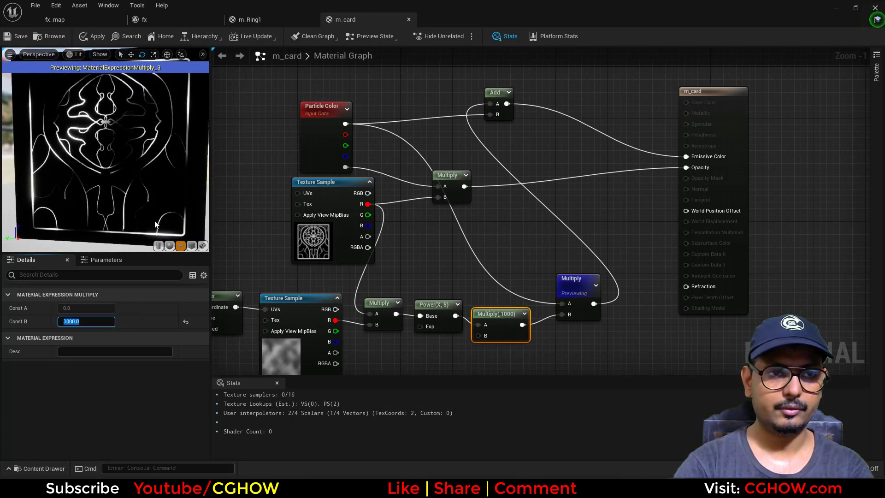
type("10000")
key("Return")
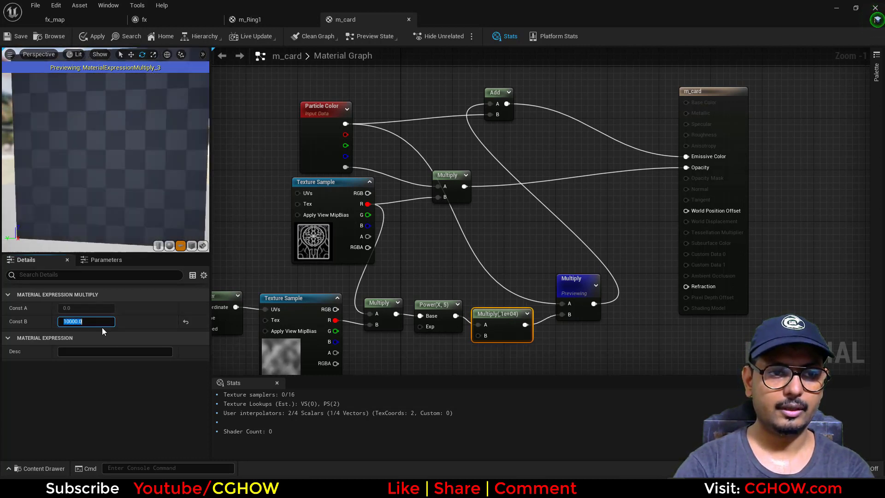
Stop previewing the color Multiply node, save the m_card material and check the cards in fx_map.
right_click(582, 286)
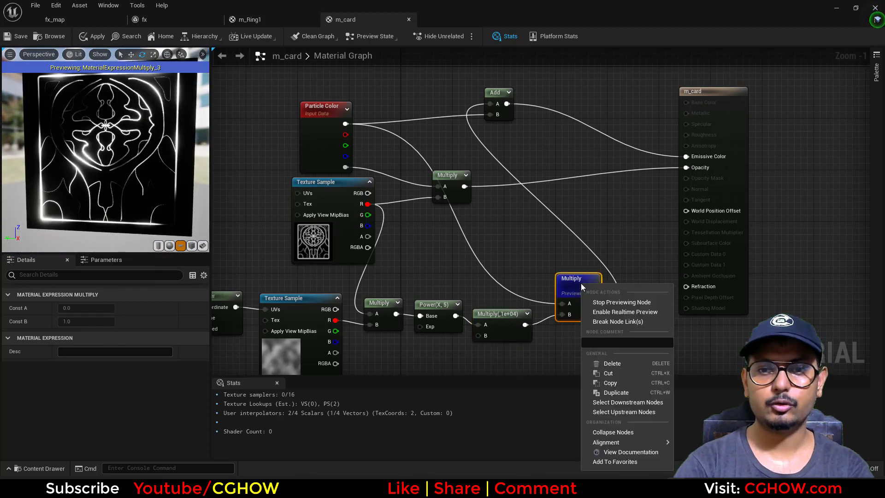
left_click(608, 303)
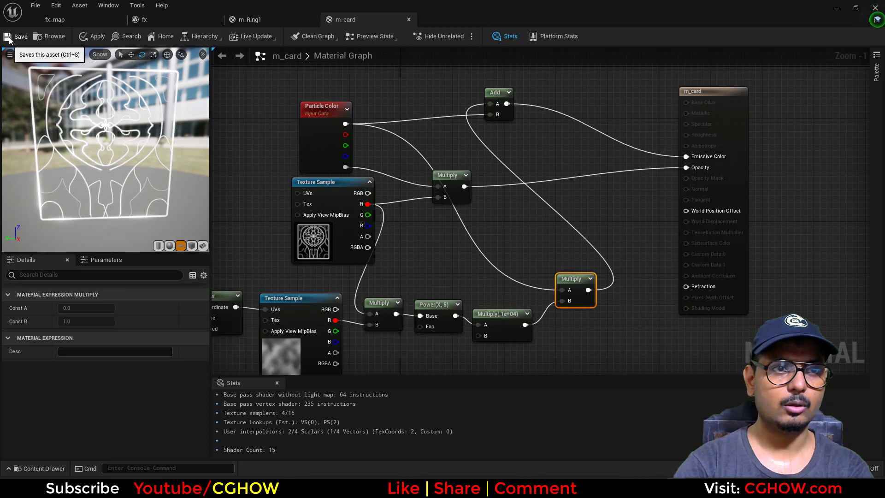
key("ctrl+s")
left_click(74, 24)
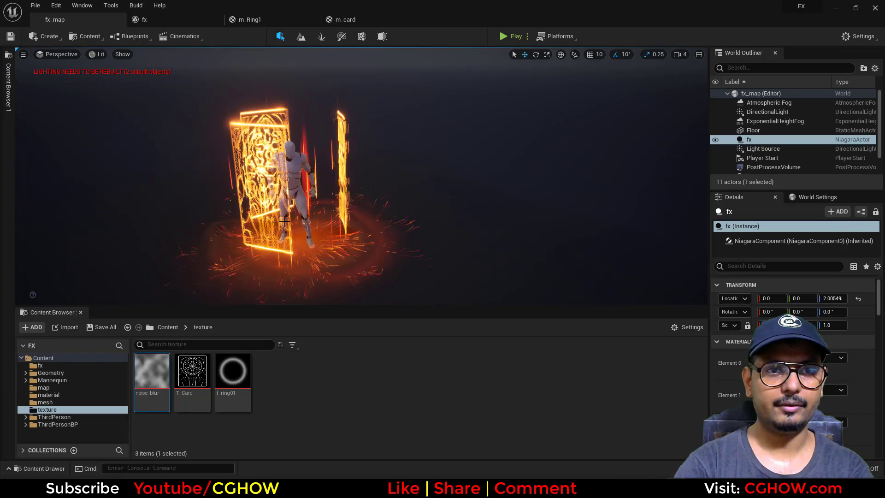
In the fx system, lower the color's Value to 10 in the card emitter's Initialize Particle module.
left_click(178, 21)
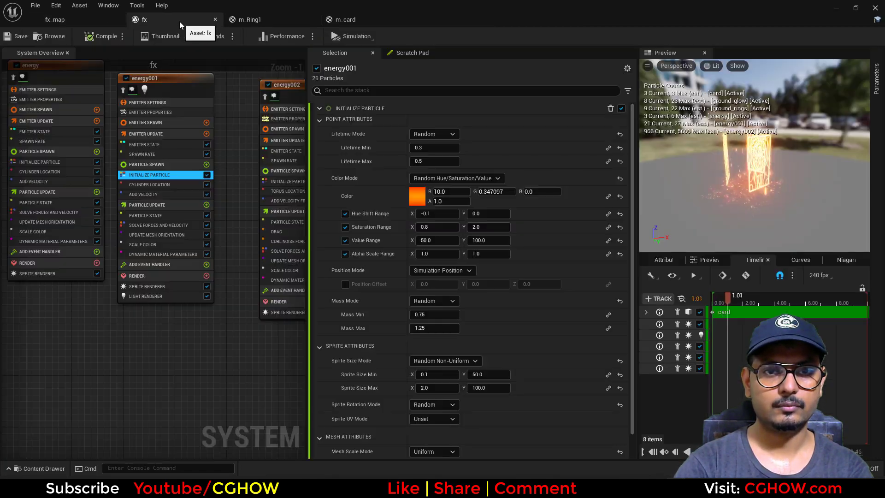
right_click_drag(81, 285, 233, 348)
right_click_drag(77, 337, 273, 350)
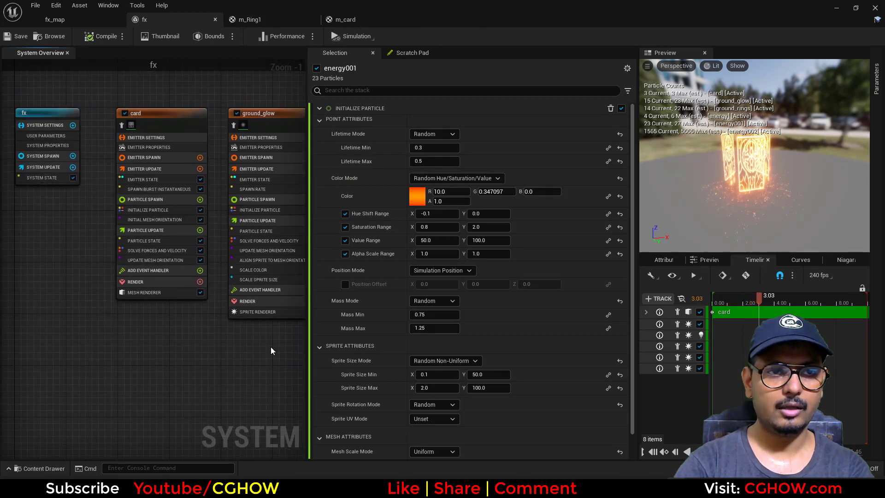
right_click_drag(115, 328, 147, 329)
left_click(184, 210)
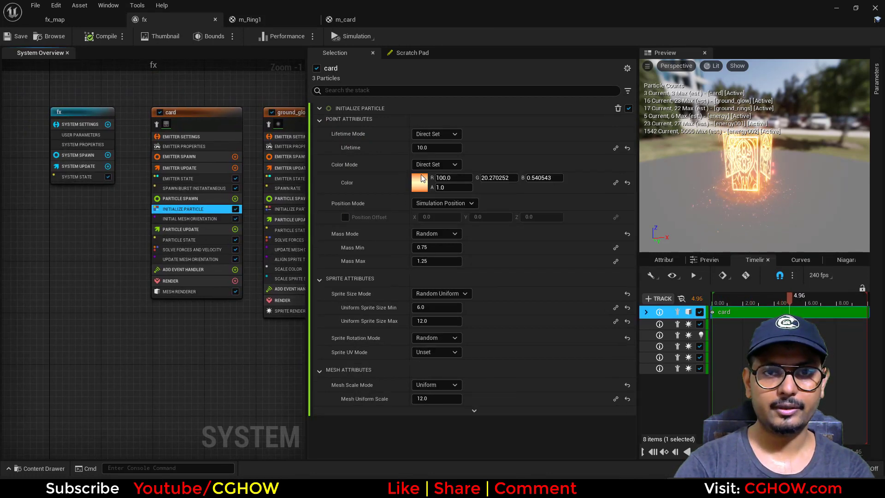
left_click(420, 182)
type("10")
key("Return")
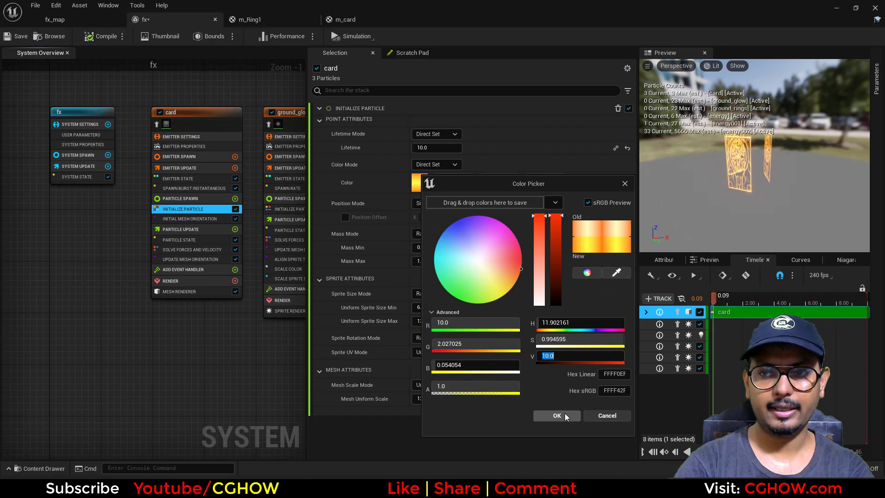
left_click(565, 413)
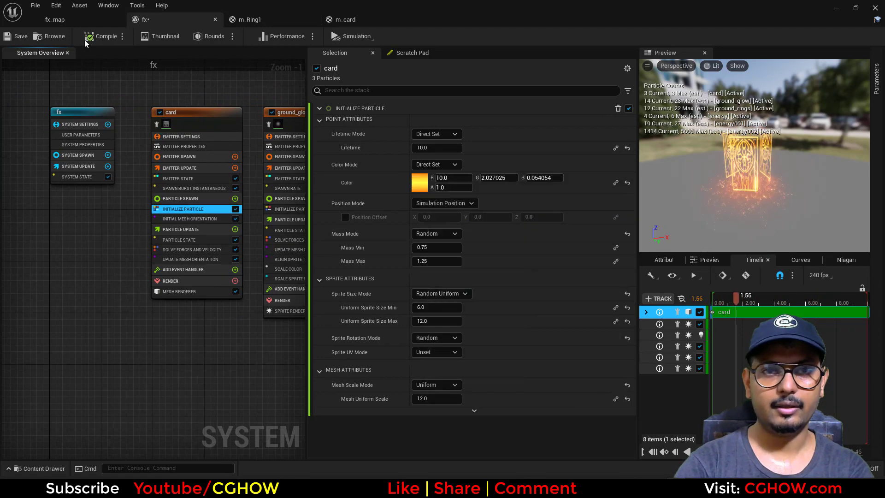
Return to fx_map and set the level viewport's Screen Percentage to 200, keeping Game View on.
left_click(55, 19)
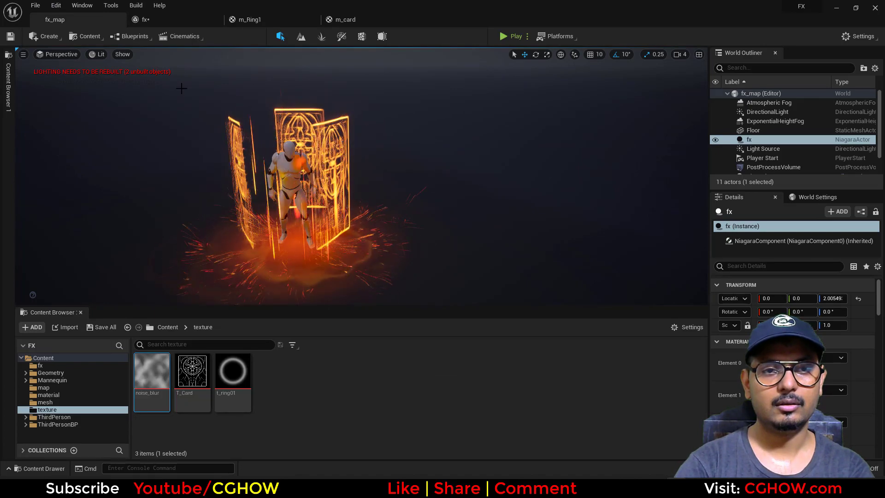
left_click(23, 54)
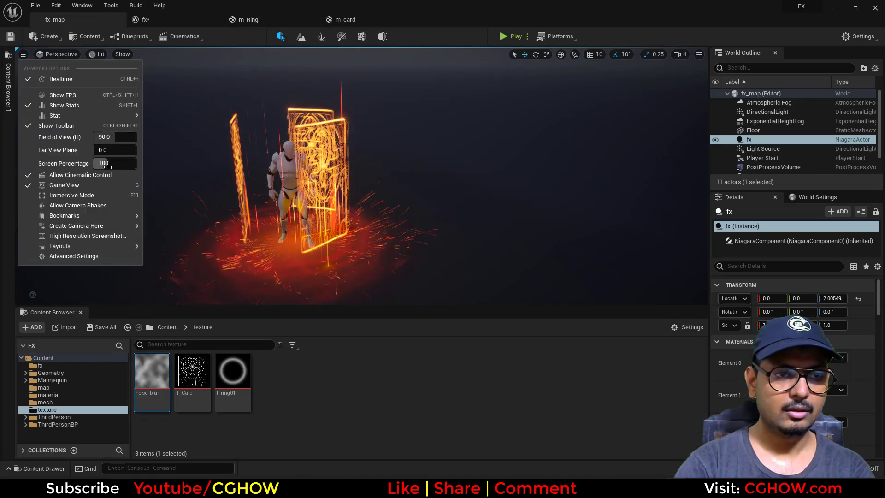
left_click(354, 239)
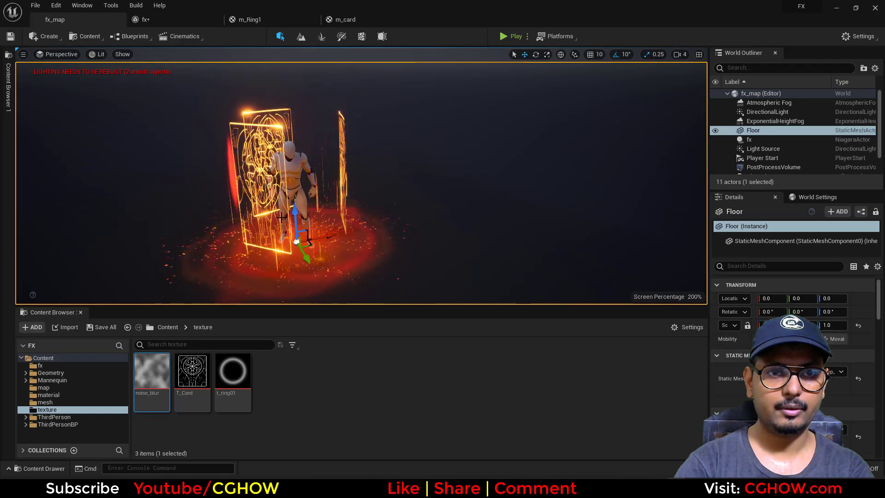
key("g")
key("g")
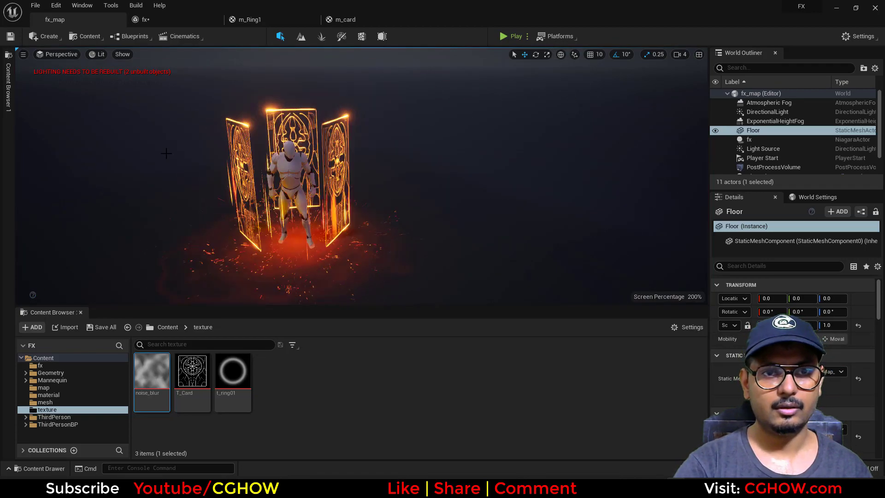
Show the level viewport in full screen and inspect the finished card effect around the mannequin.
key("F11")
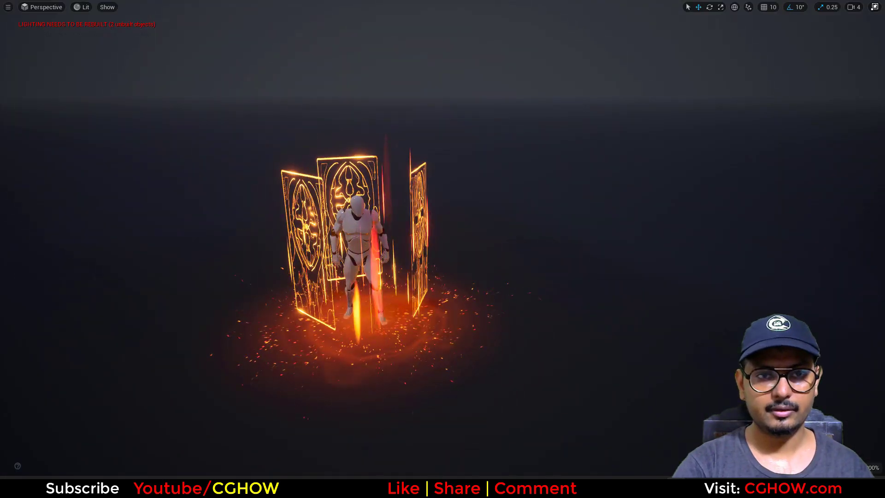
key("w")
mouse_move(171, 197)
right_mouse_down()
mouse_move(166, 209)
mouse_move(163, 198)
right_mouse_up()
key("s")
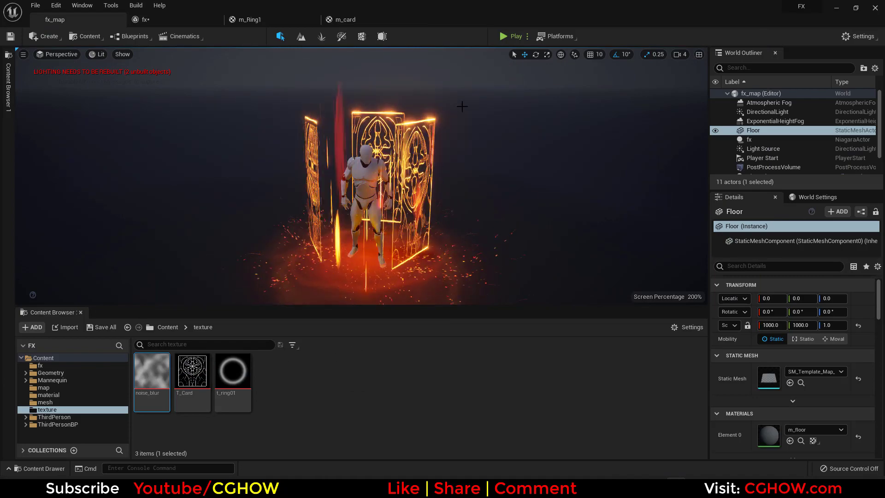
Play the level to view the effect in game, stop the session and leave full screen.
left_click(505, 38)
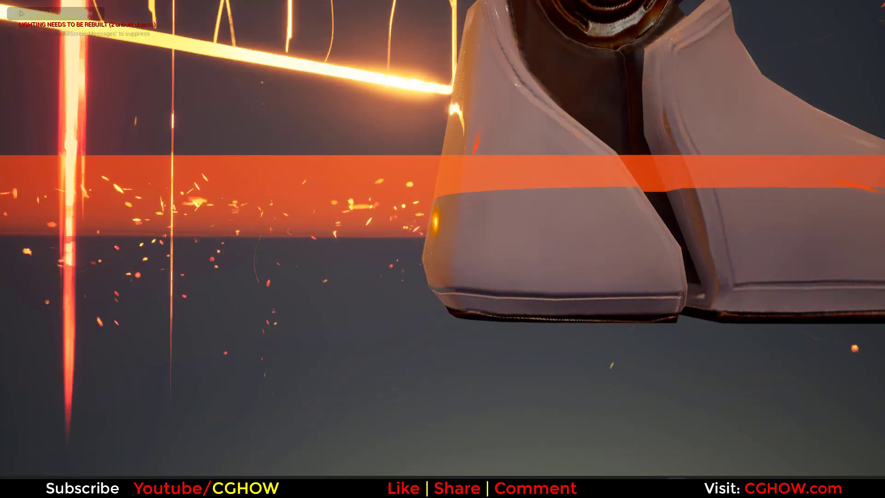
key("Escape")
scroll(465, 154, "down", 10)
key("F11")
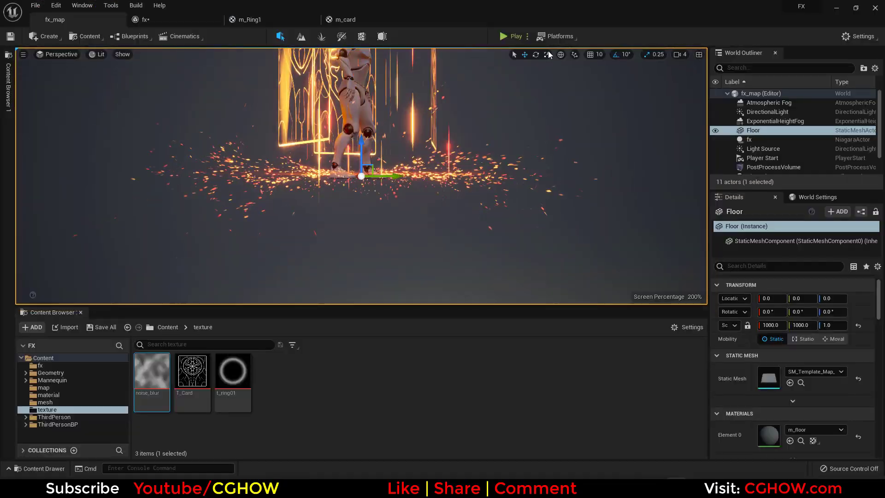
Play fx_map again and view the running card effect in full screen.
left_click(529, 37)
left_click(566, 177)
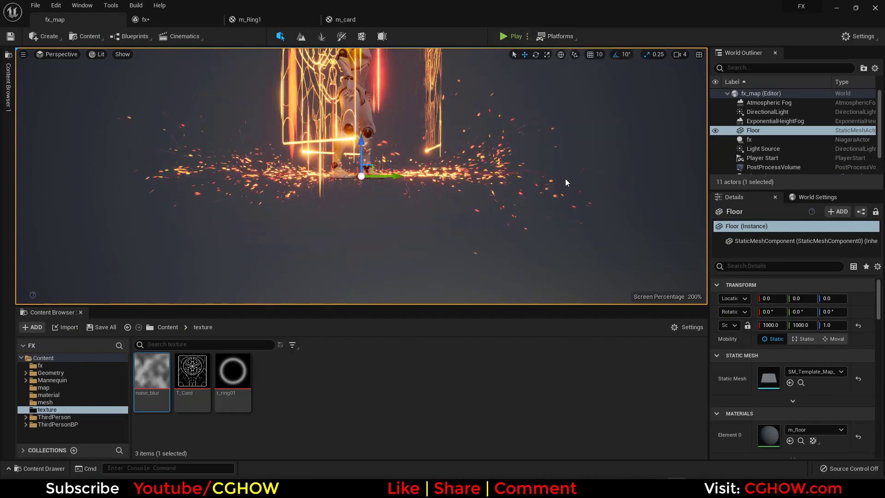
left_click(511, 37)
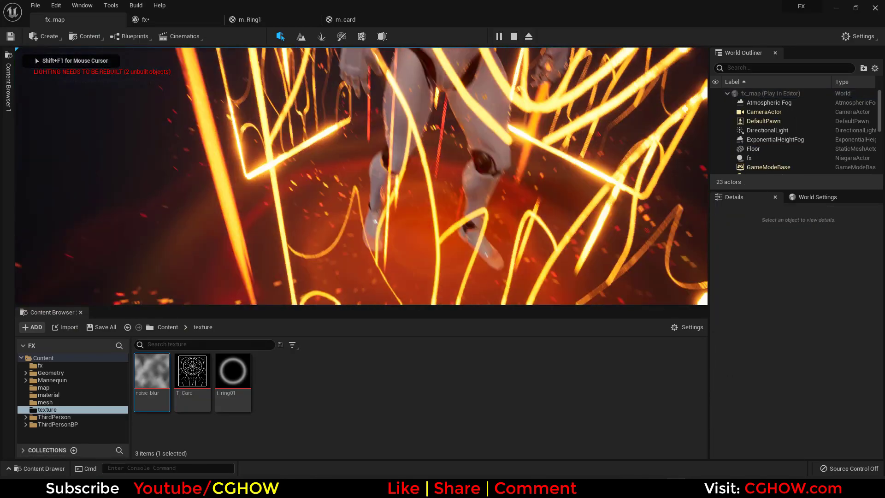
key("F11")
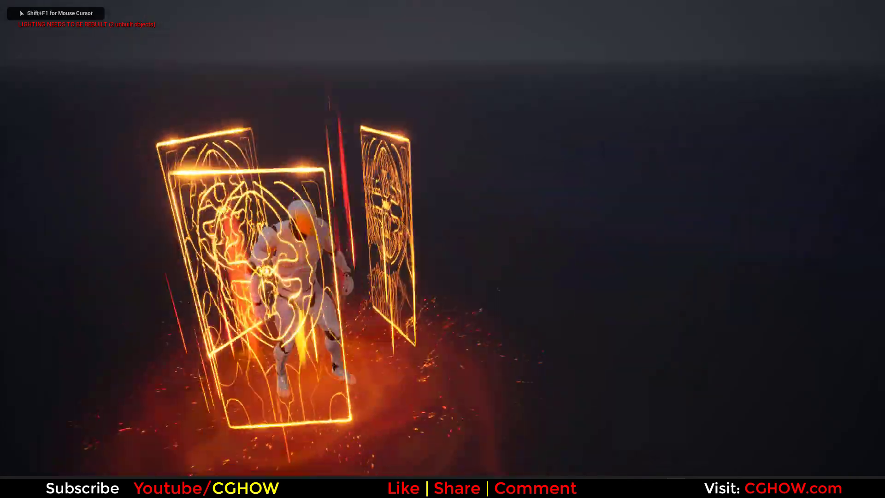